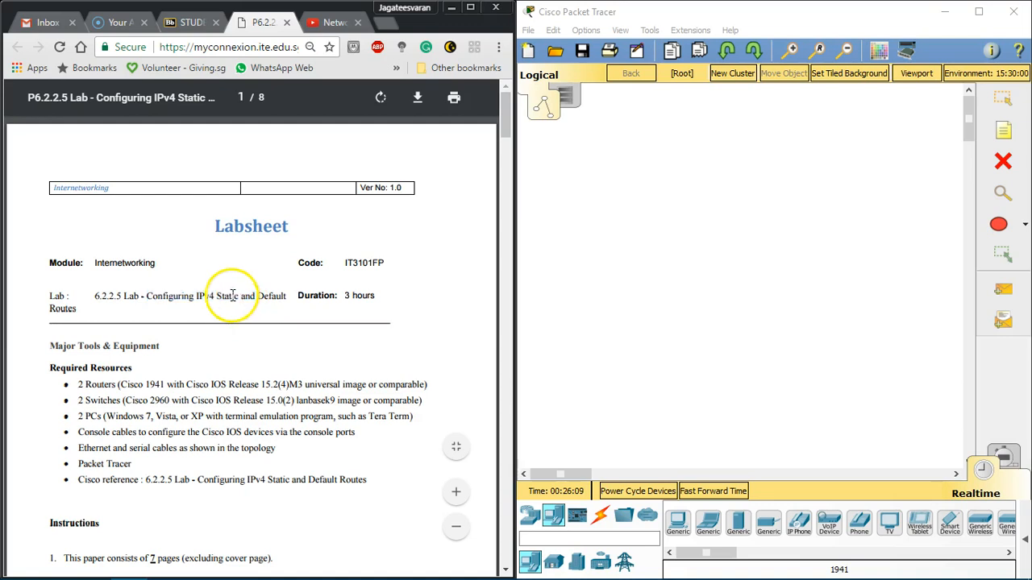
Step: Bring the labsheet's topology diagram into view and place two generic PCs side by side in the Packet Tracer workspace
left_click(57, 308)
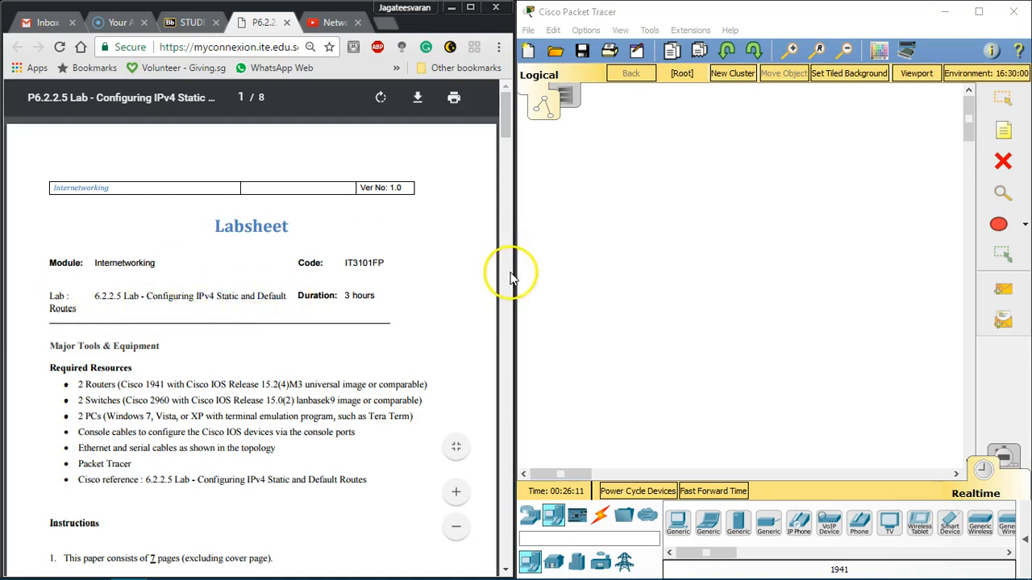
scroll(215, 299, "down", 10)
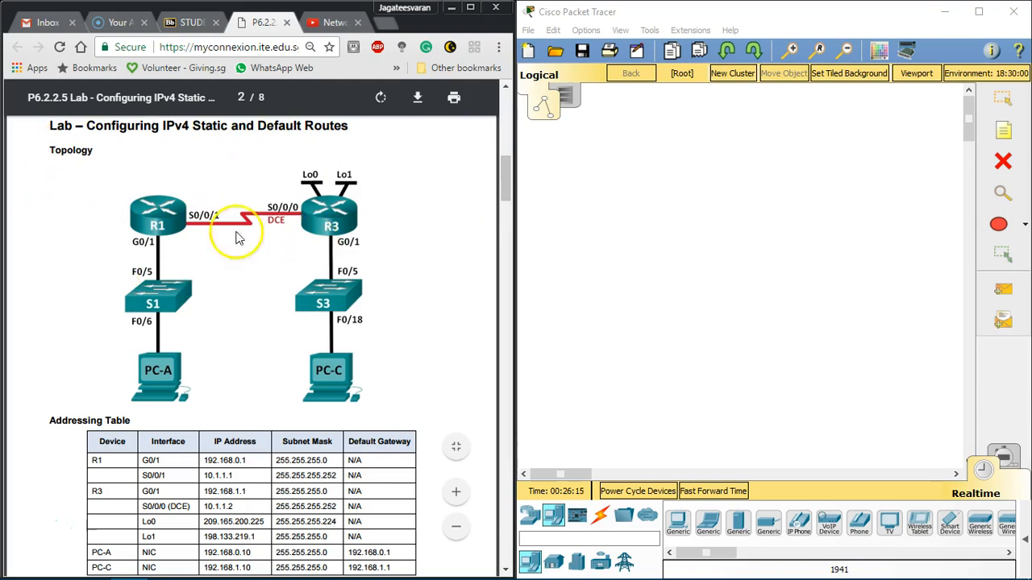
left_click(551, 518)
left_click(678, 523)
left_click(612, 378)
left_click(678, 522)
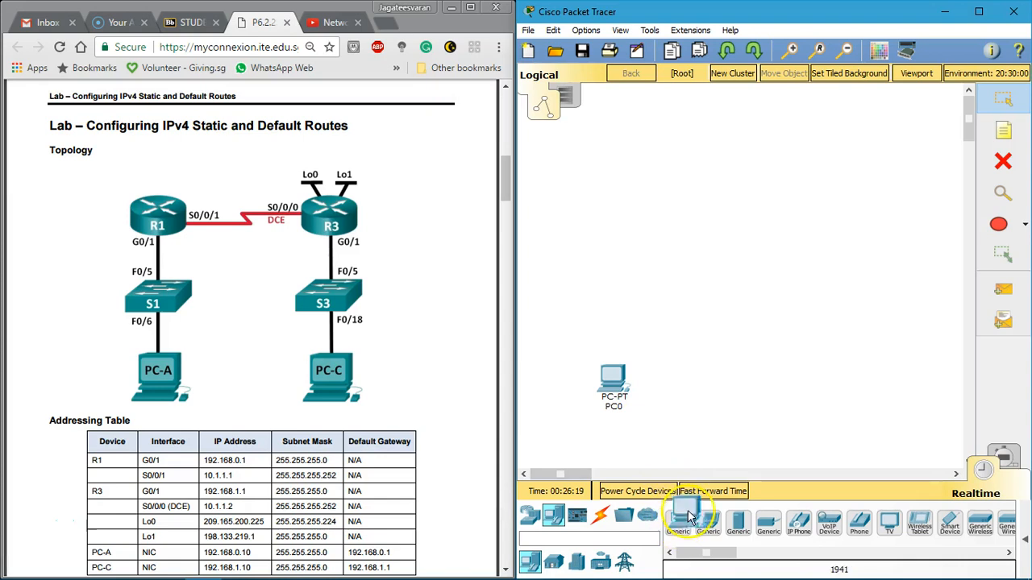
left_click(763, 382)
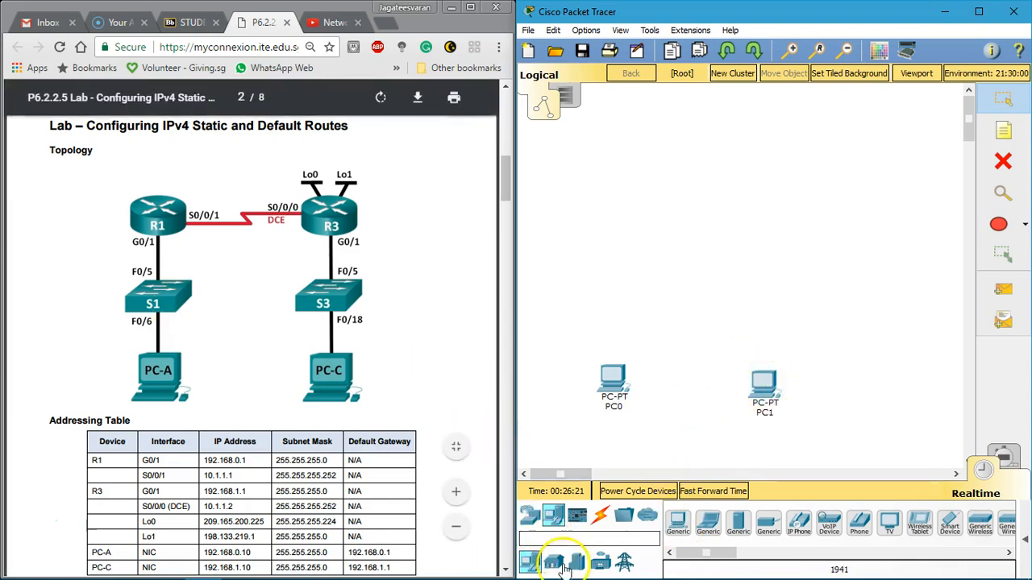
Step: Place two 2960 switches in the workspace, one above each PC
left_click(530, 516)
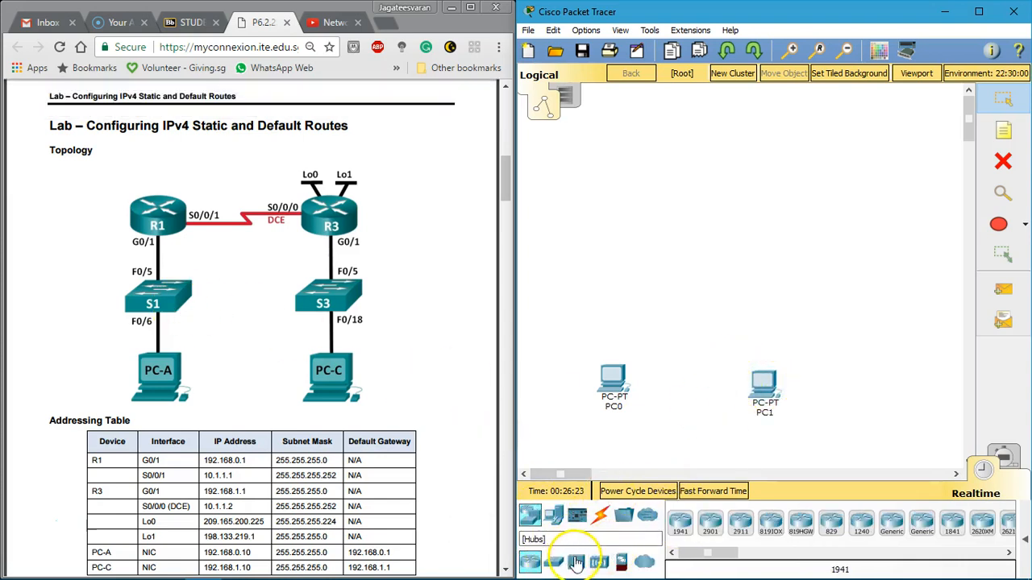
left_click(562, 562)
left_click(680, 522)
left_click(611, 299)
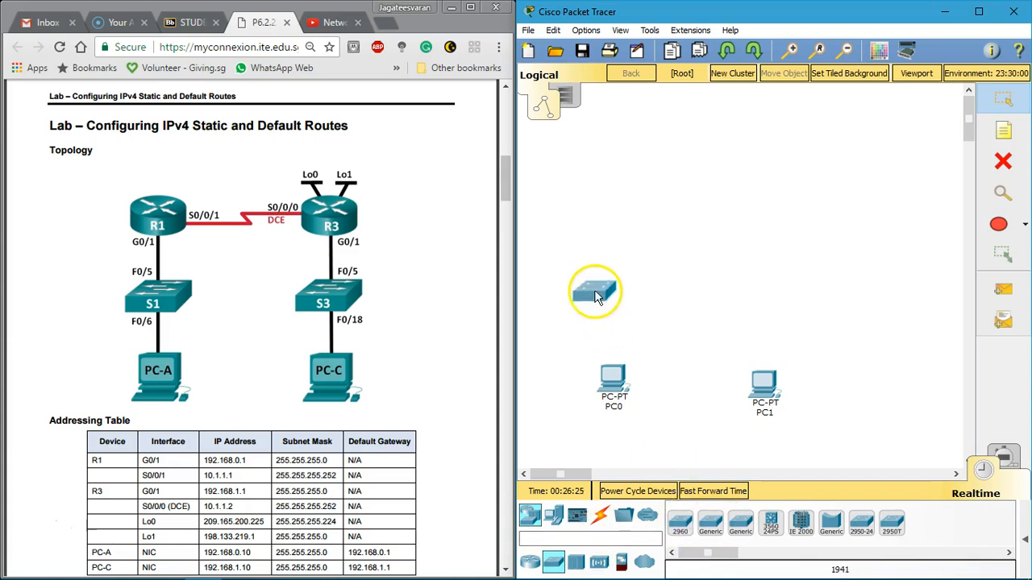
left_click(681, 522)
left_click(768, 305)
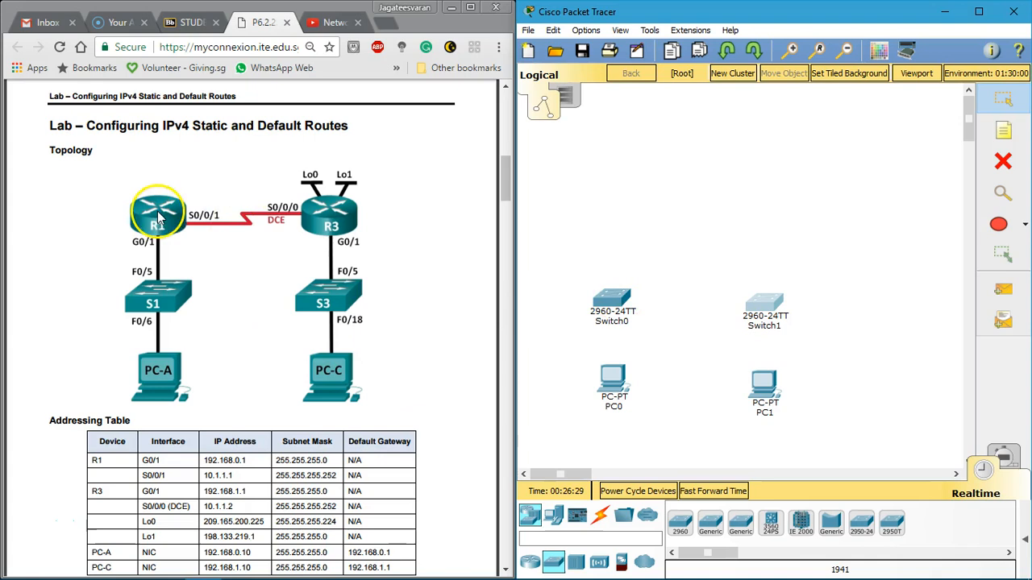
Step: Place two 1941 routers above the switches and move both further up to leave more space
left_click(530, 564)
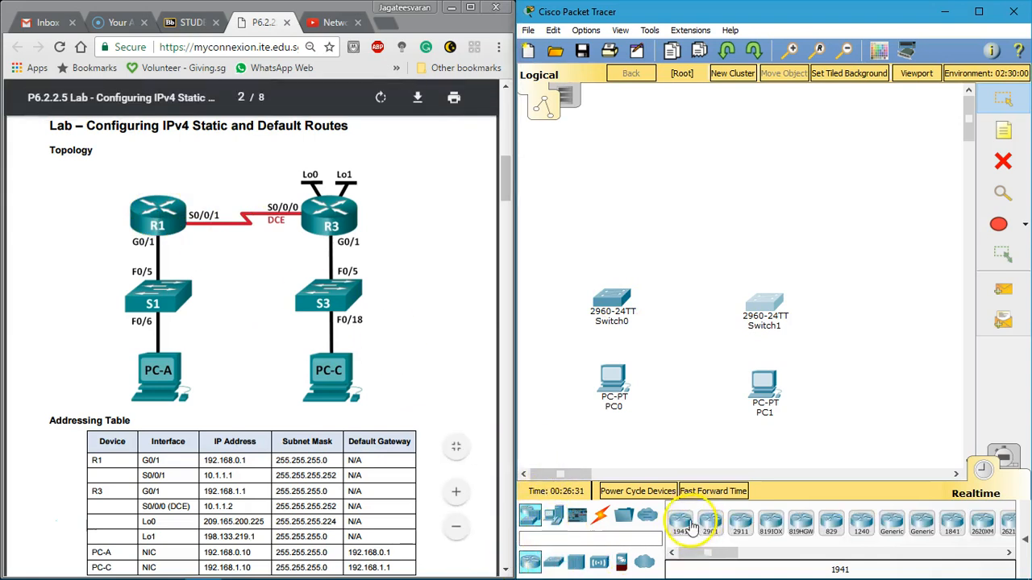
left_click(682, 522)
left_click(608, 249)
left_click(681, 522)
left_click(766, 230)
left_click_drag(608, 248, 616, 207)
left_click_drag(771, 235, 766, 199)
Step: Check the labsheet's topology and try to connect PC0 to Switch0 with an automatically chosen cable, removing that cable
left_click(603, 520)
left_click(242, 350)
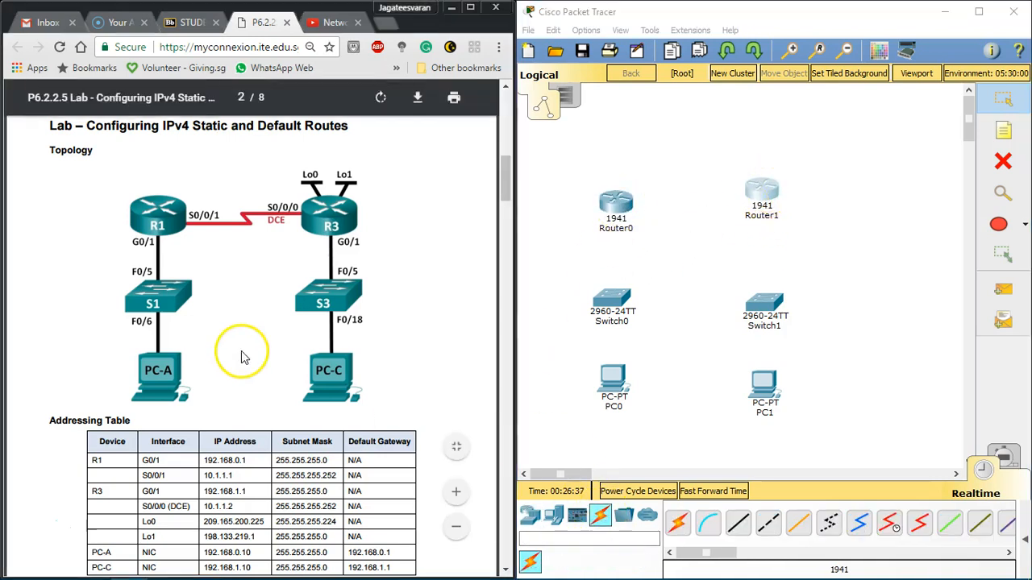
scroll(242, 351, "down", 3)
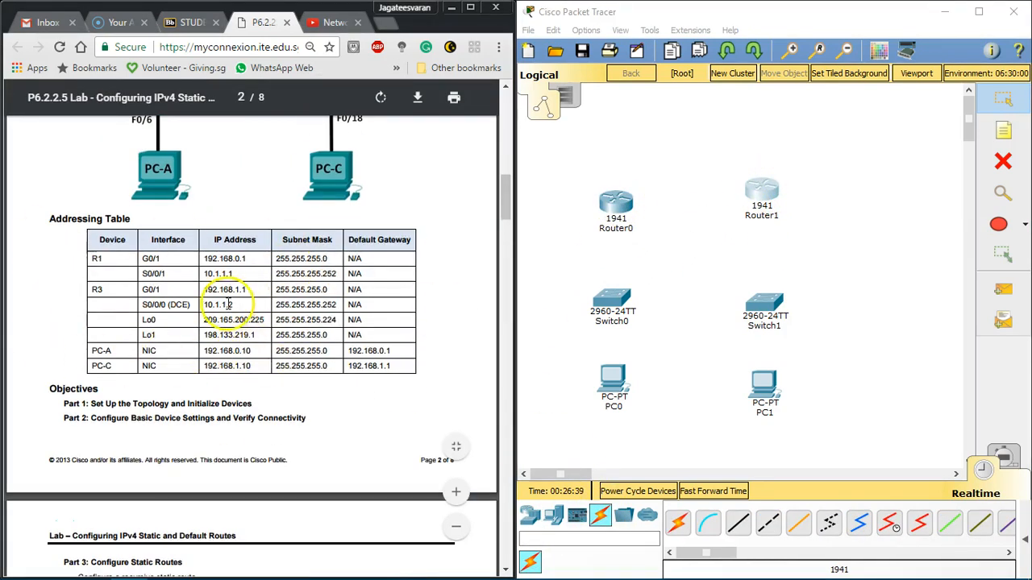
scroll(228, 304, "up", 2)
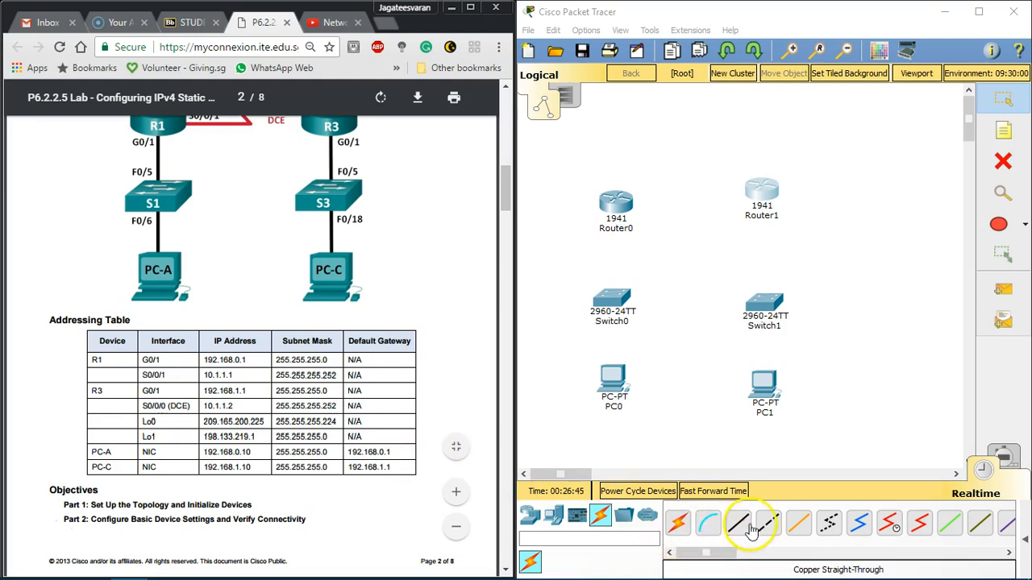
left_click(677, 523)
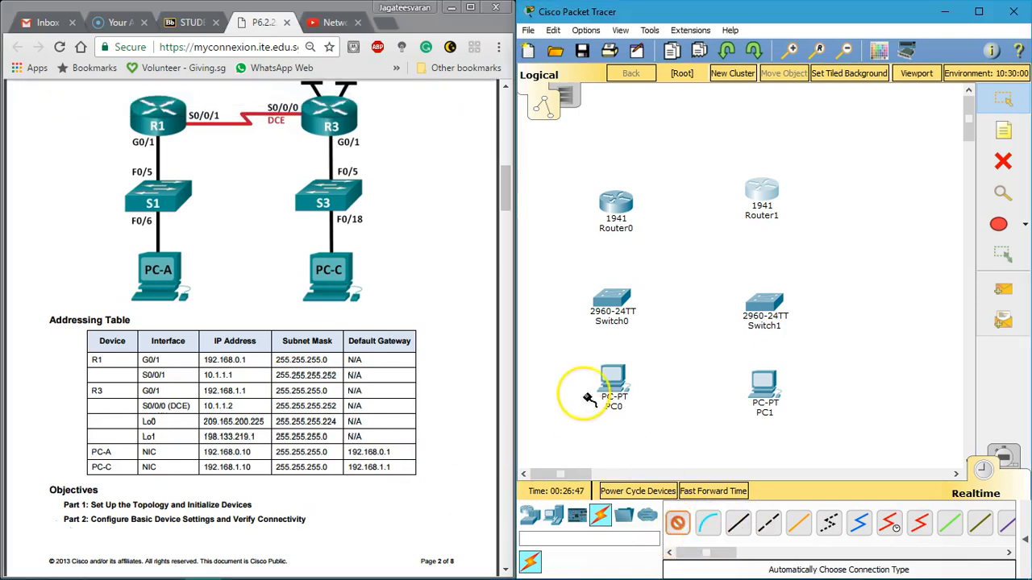
left_click(616, 348)
left_click(613, 304)
left_click(1003, 161)
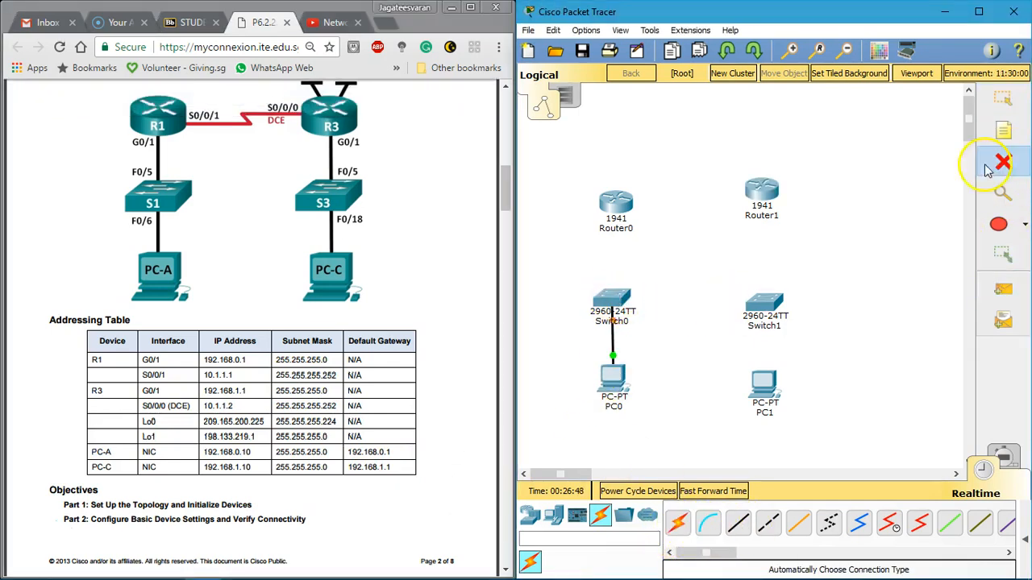
Step: Connect PC0's FastEthernet0 port to Switch0's FastEthernet0/6 port with a copper straight-through cable
left_click(738, 523)
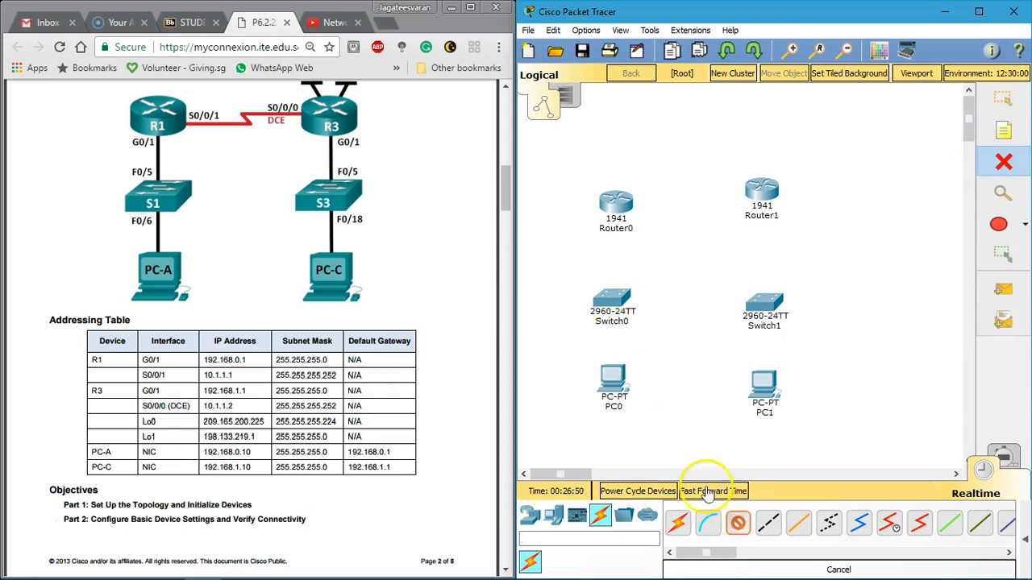
left_click(615, 378)
left_click(676, 436)
left_click(614, 300)
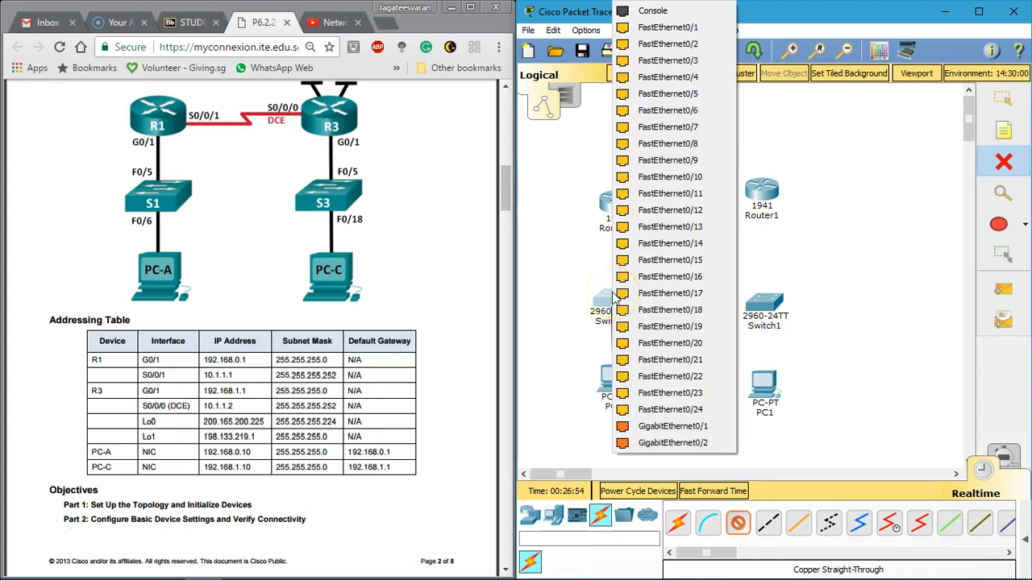
left_click(695, 113)
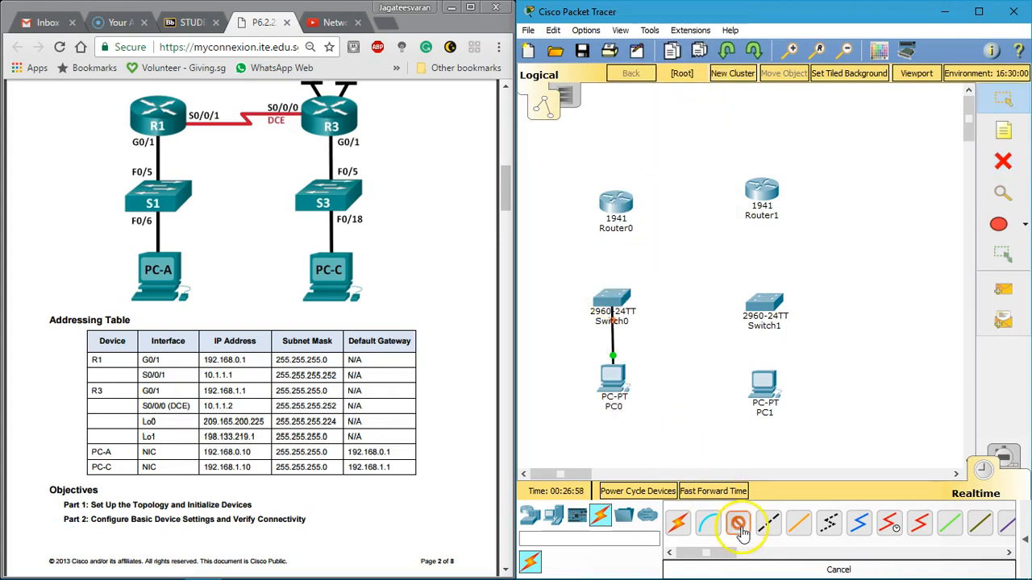
Step: Connect PC1's FastEthernet0 port to Switch1's FastEthernet0/18 port with a copper straight-through cable
left_click(764, 392)
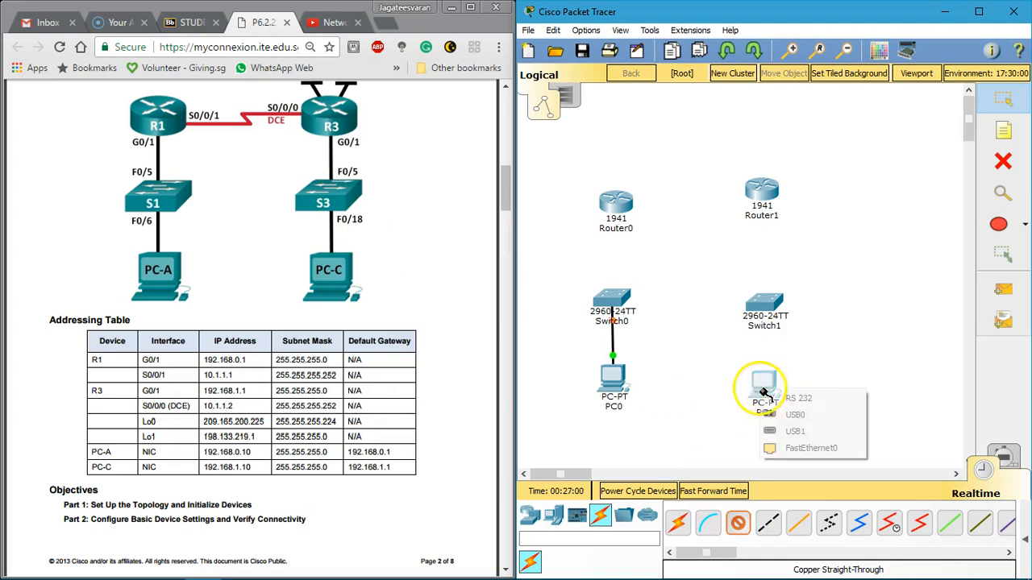
left_click(806, 447)
left_click(774, 308)
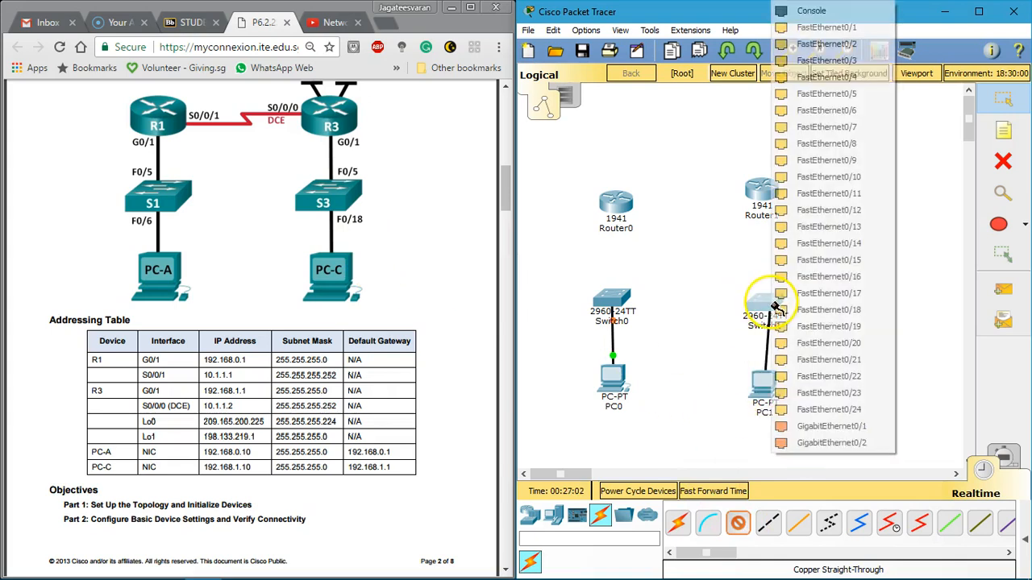
left_click(852, 311)
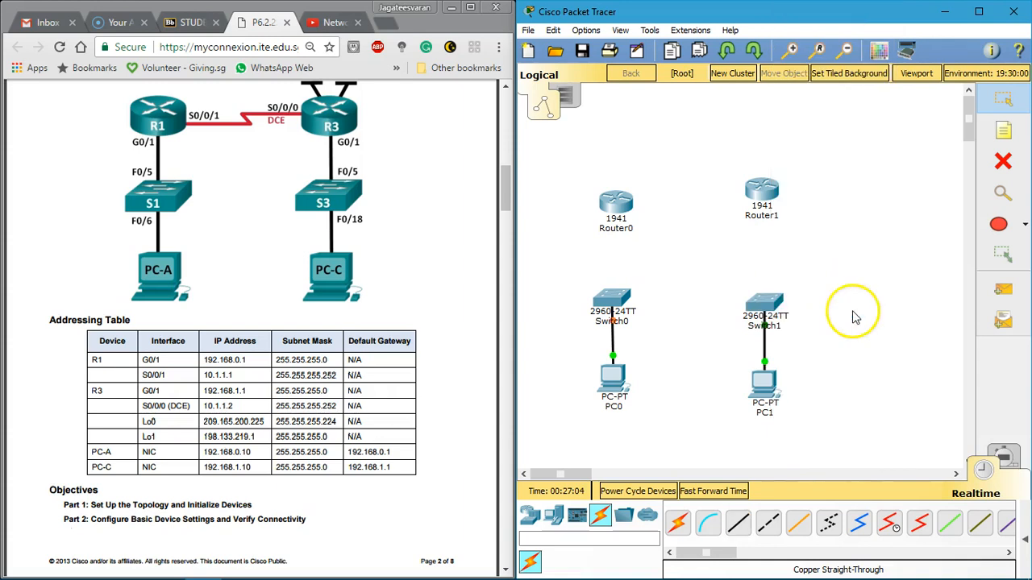
Step: Rename Switch1 as S3 and Switch0 as S1
left_click(776, 328)
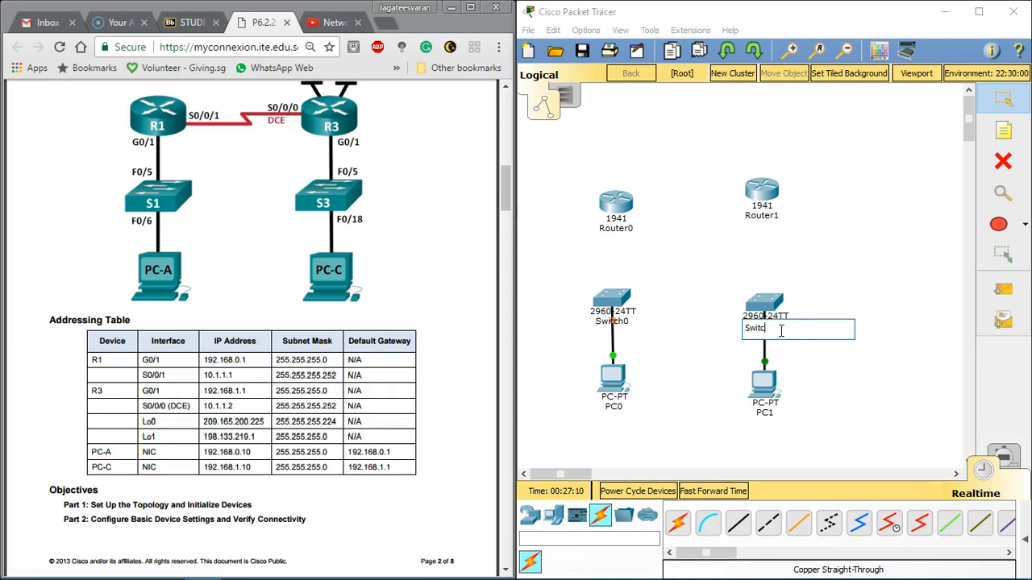
type("S3")
left_click(625, 320)
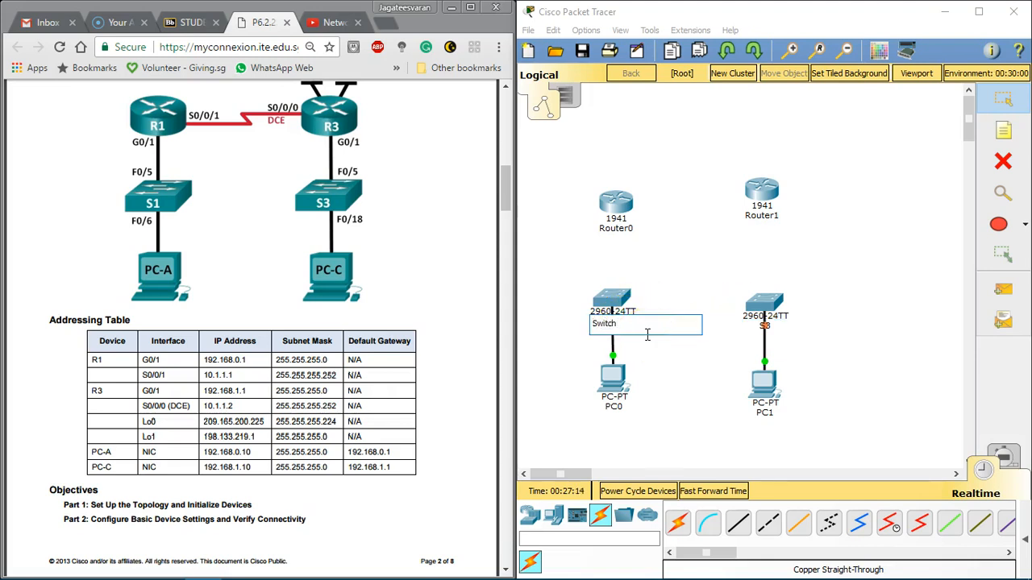
Step: Rename PC0 as PC-A and PC1 as PC-C
left_click(619, 407)
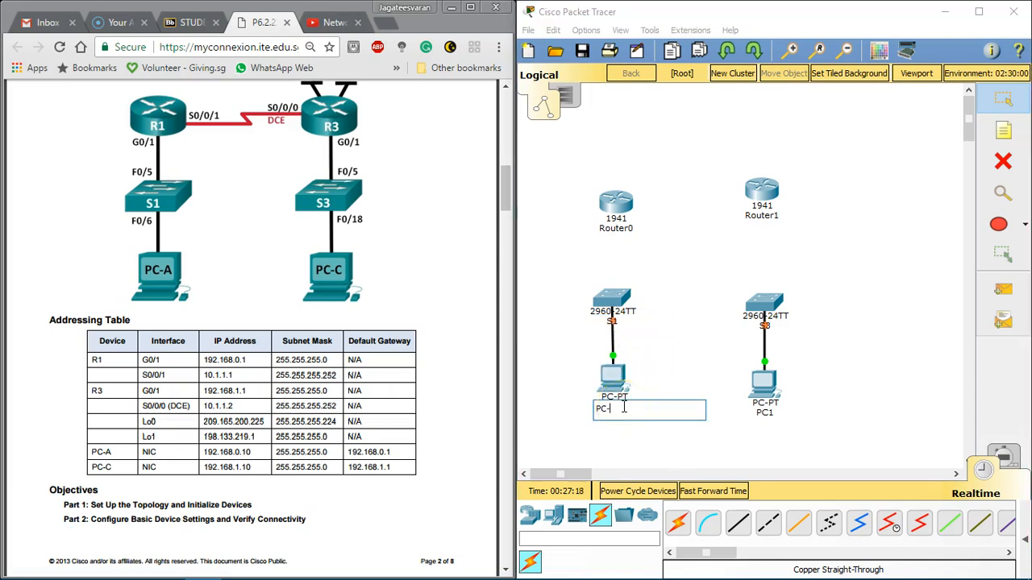
type("PC-A")
left_click(762, 414)
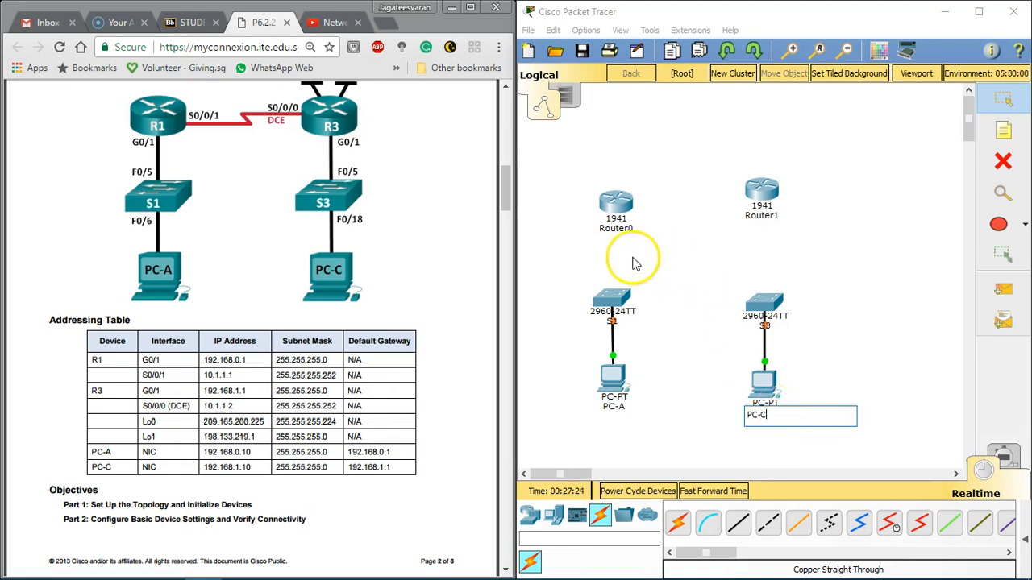
Step: Rename Router0 as R1 and Router1 as R3, and move both routers down closer to the switches
left_click(614, 226)
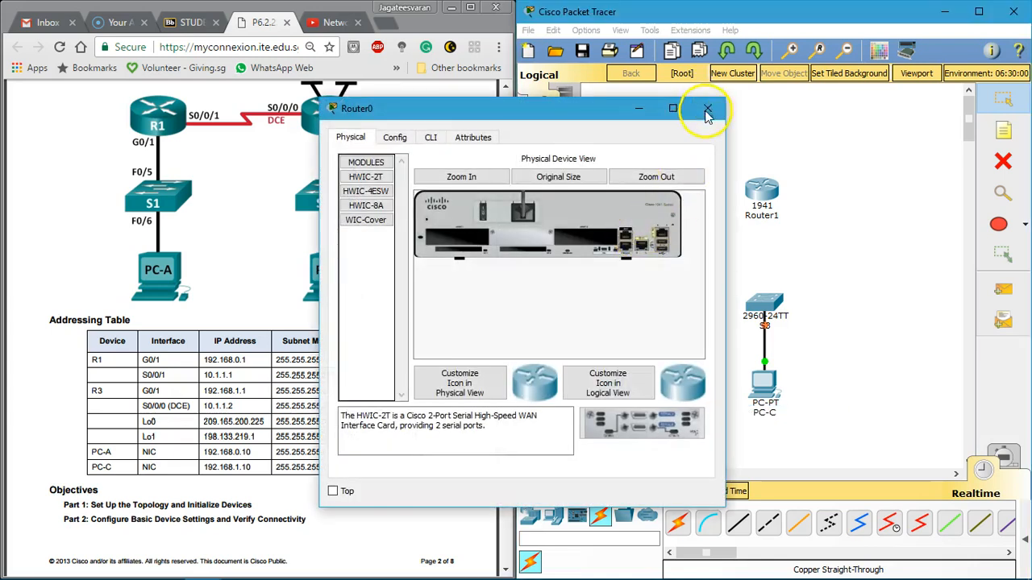
left_click(707, 108)
left_click(637, 231)
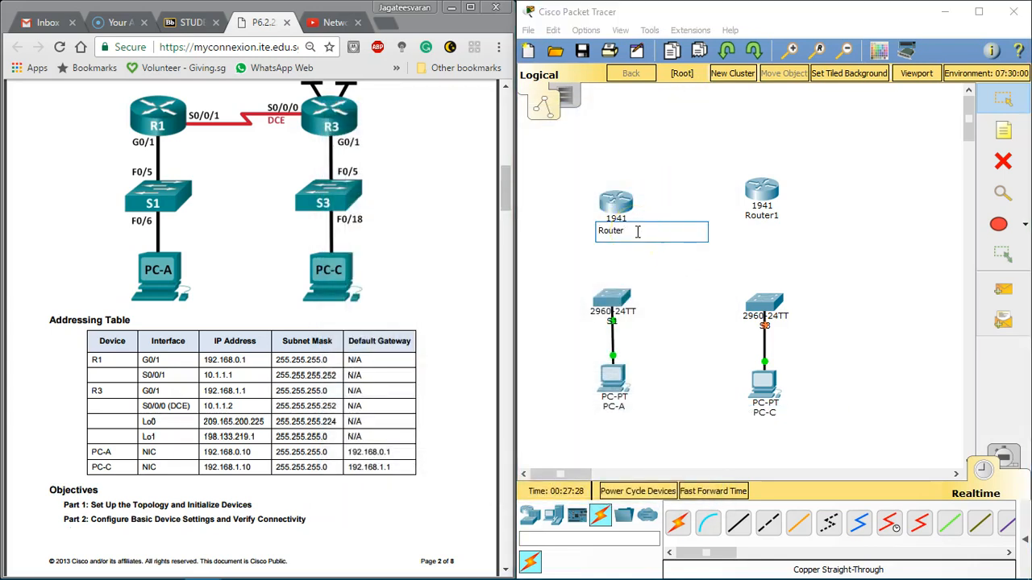
left_click(764, 215)
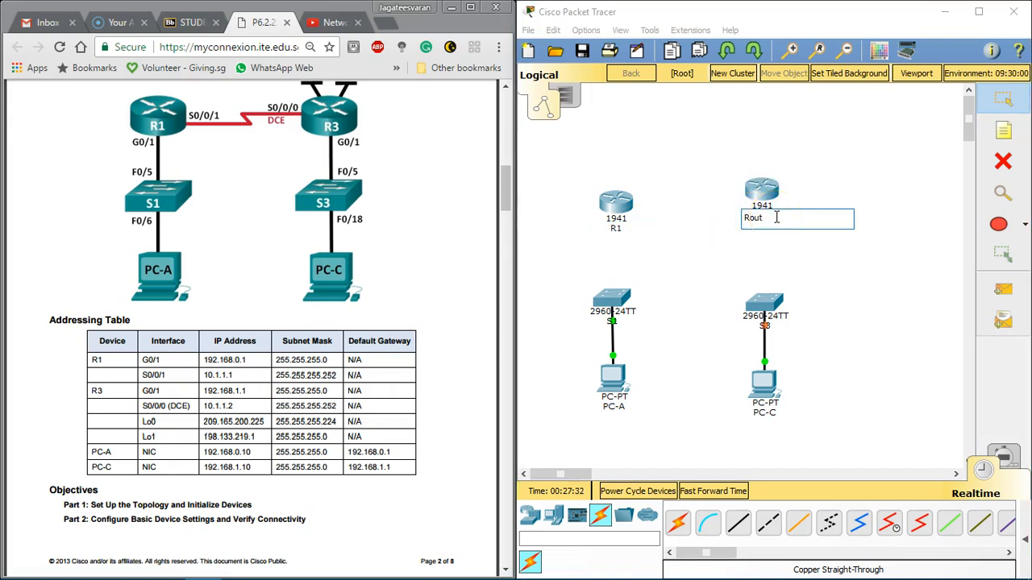
type("R3")
left_click(680, 196)
left_click_drag(614, 206, 617, 229)
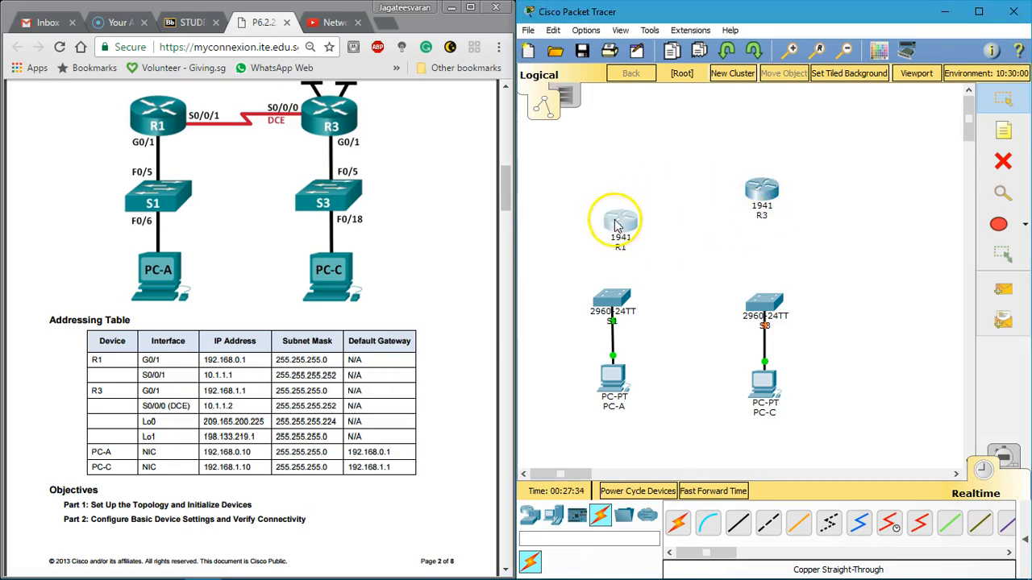
left_click_drag(737, 196, 710, 218)
Step: Try to connect R1 to S1 with an automatically chosen cable, and delete that cable
left_click(677, 523)
left_click(618, 220)
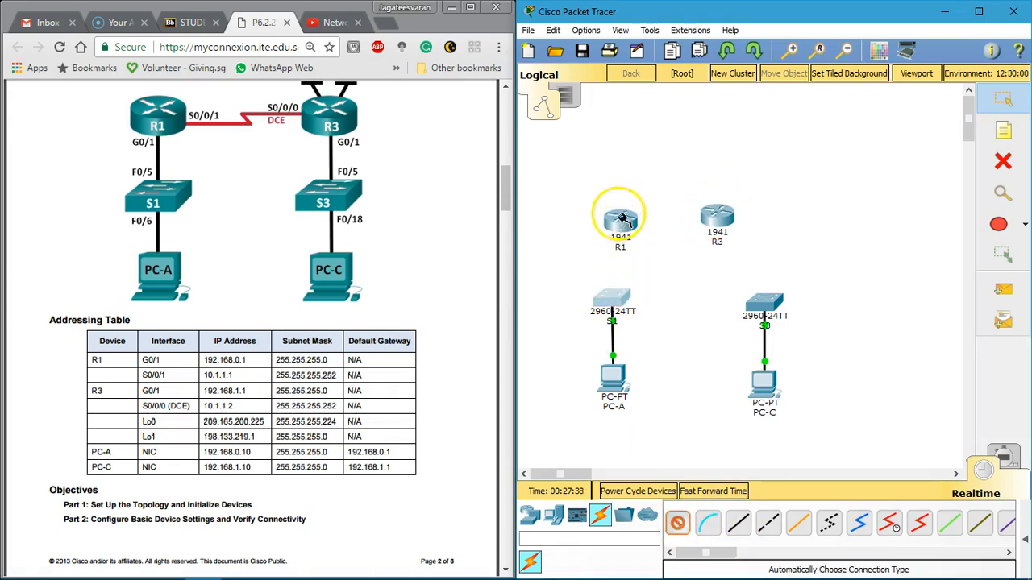
left_click(631, 290)
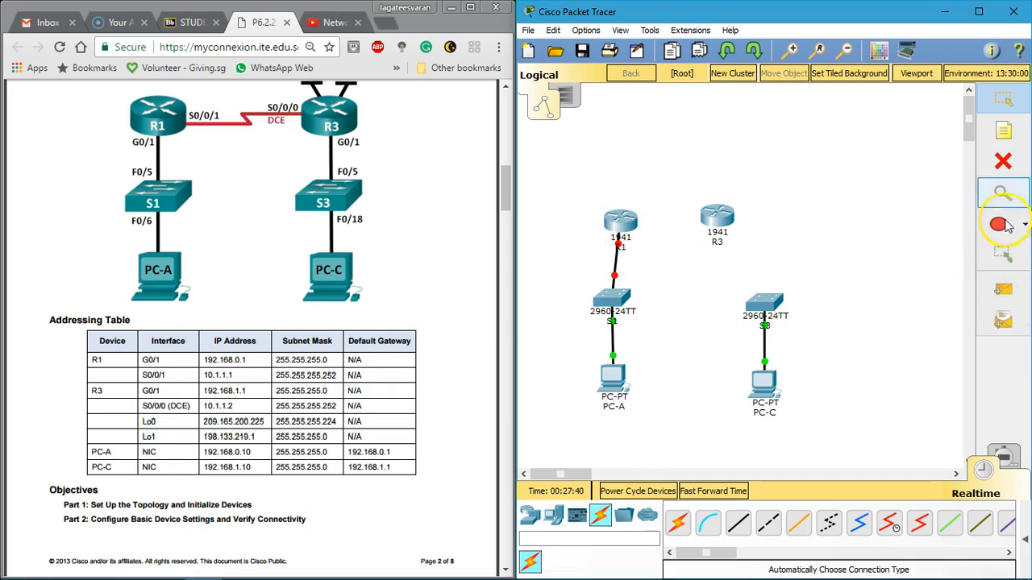
mouse_move(624, 226)
left_mouse_down()
mouse_move(648, 179)
mouse_move(620, 225)
left_mouse_up()
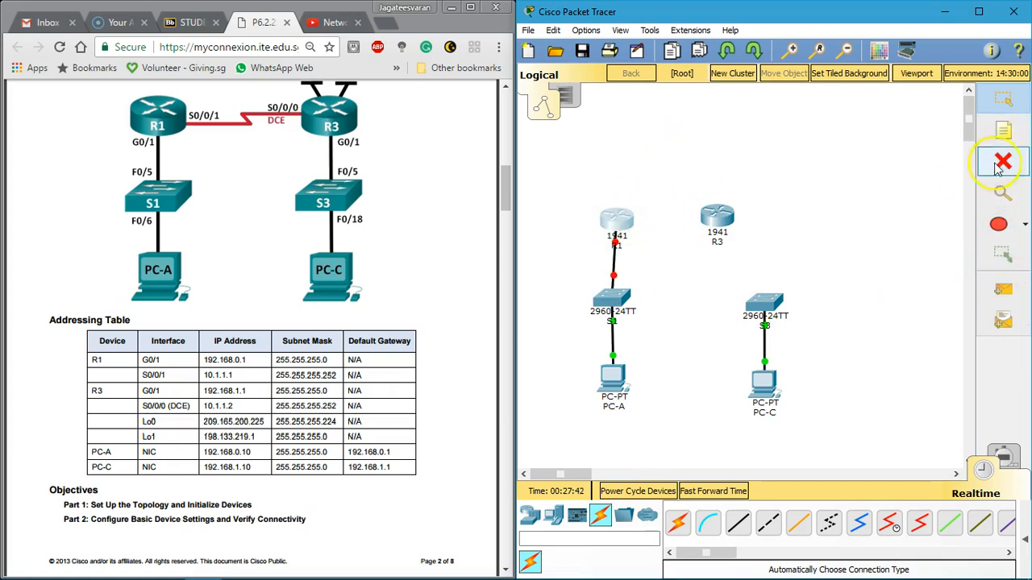
left_click(1002, 163)
left_click(766, 321)
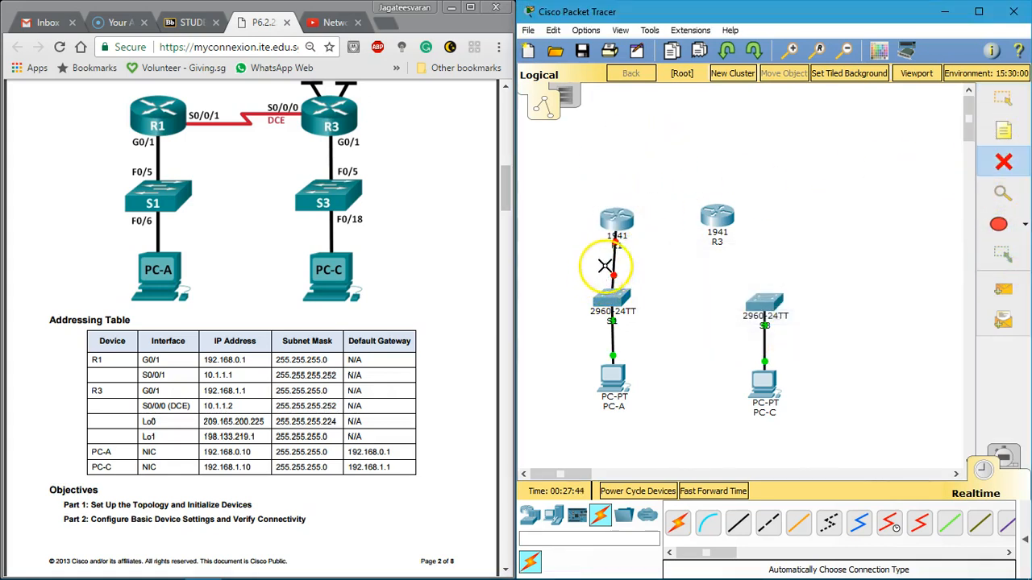
left_click(614, 259)
left_click(1021, 105)
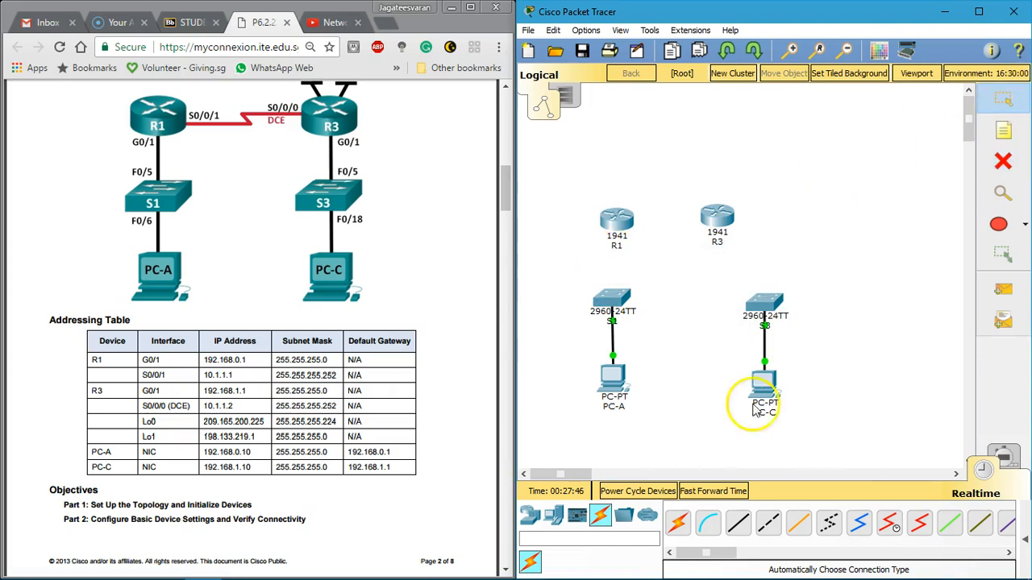
Step: Connect a FastEthernet port of S1 to R1's GigabitEthernet0/1 port with a copper straight-through cable
left_click(614, 300)
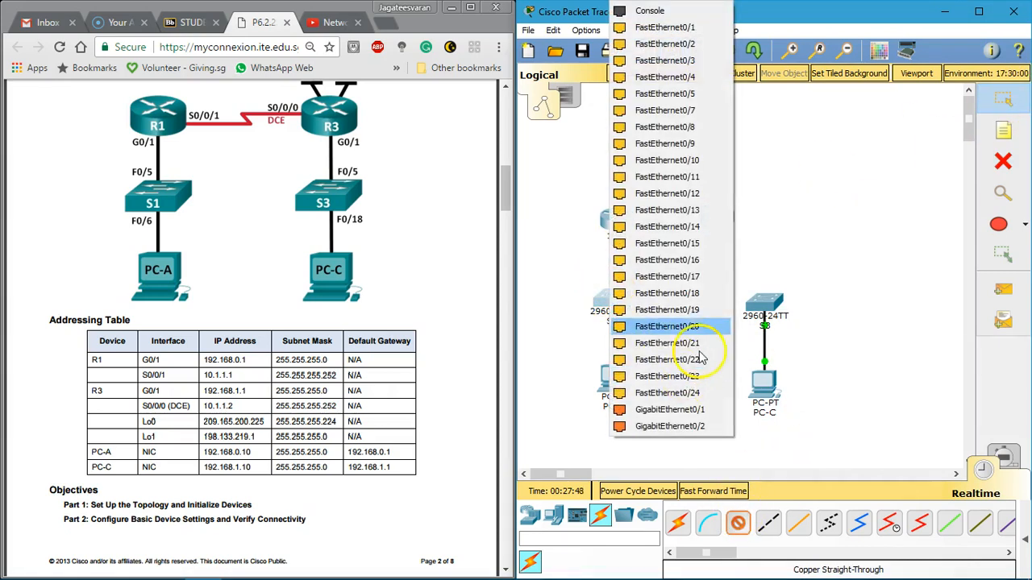
left_click(691, 108)
left_click(616, 222)
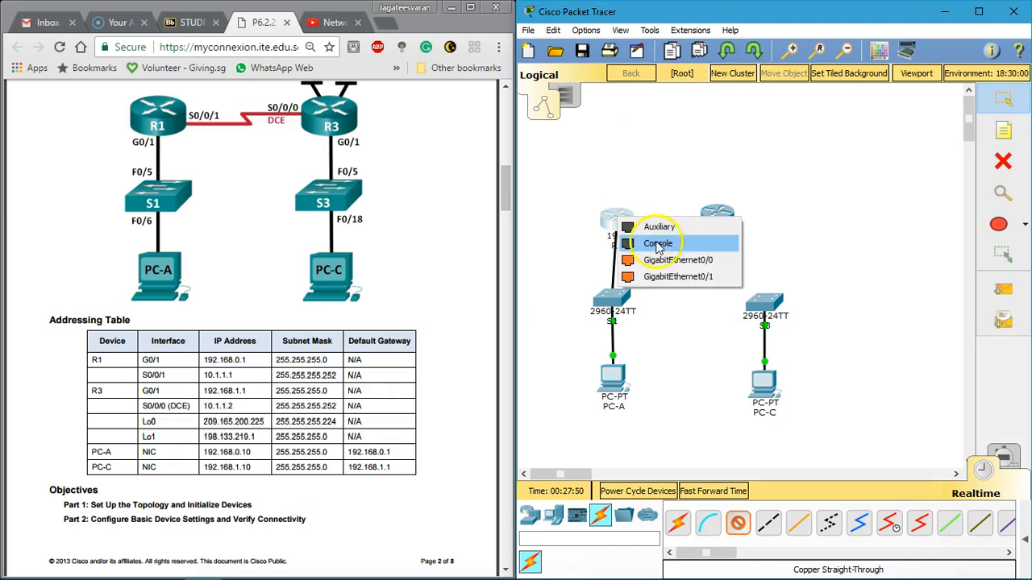
left_click(711, 278)
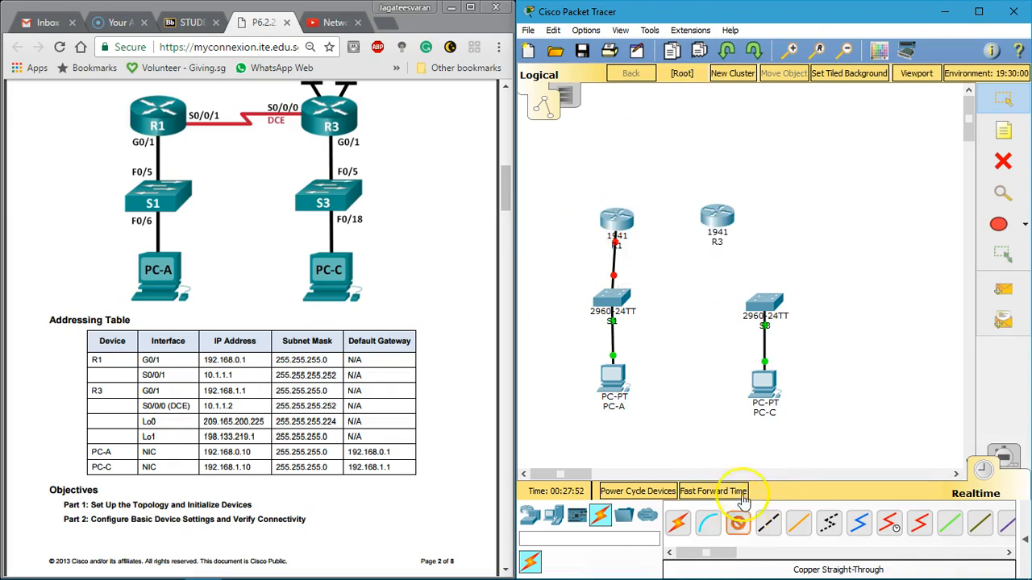
Step: Connect S3's FastEthernet0/5 to R3's GigabitEthernet0/1 with a copper straight-through cable, and move R3 above S3
left_click(758, 299)
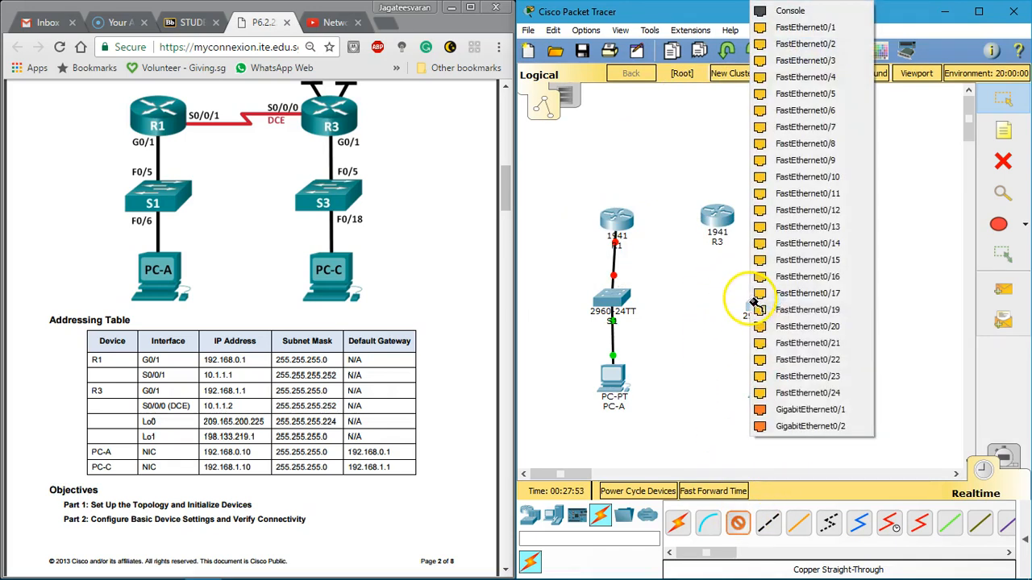
left_click(835, 104)
left_click(719, 219)
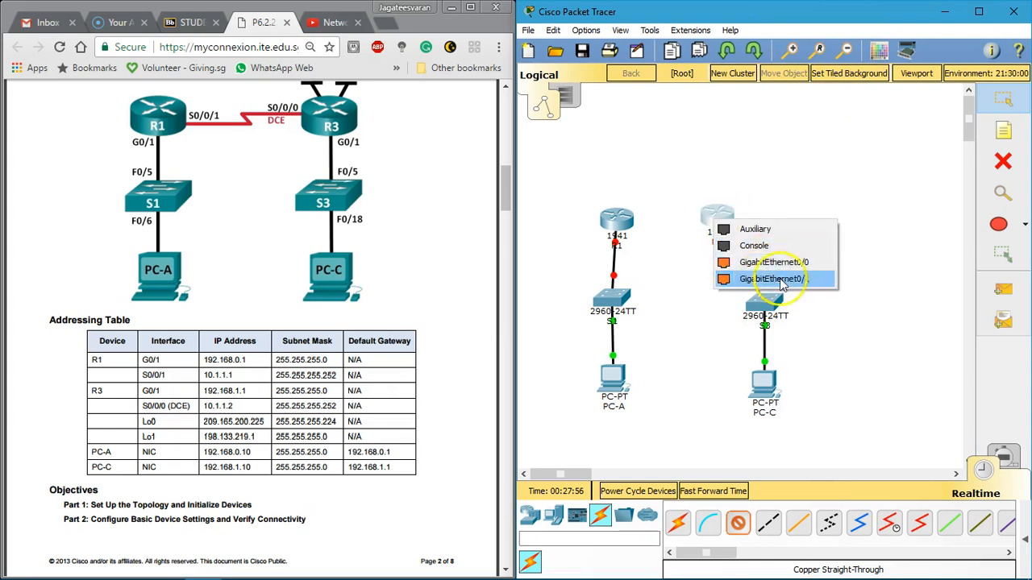
left_click(776, 279)
left_click_drag(714, 218, 751, 223)
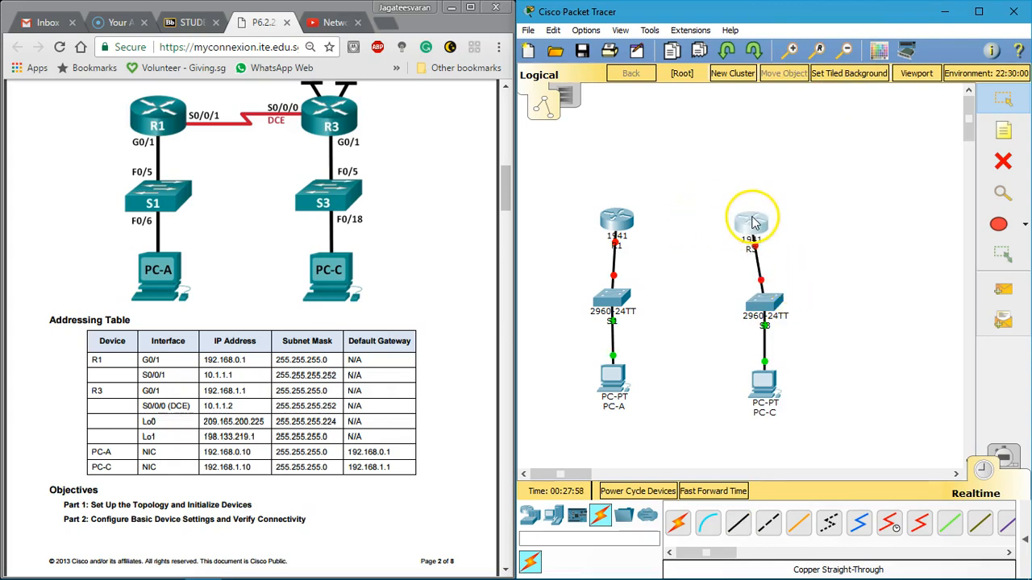
left_click(891, 525)
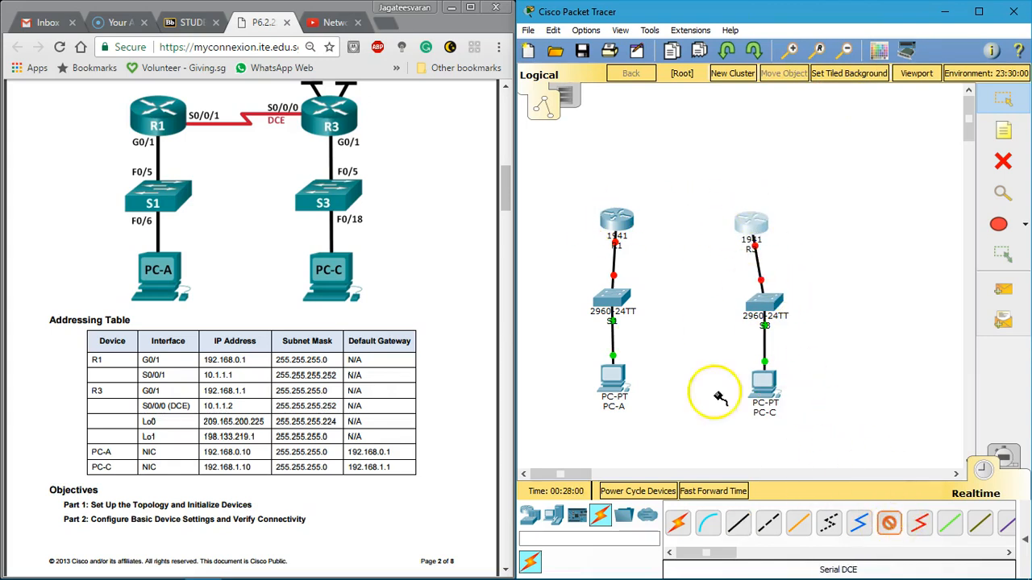
left_click(743, 239)
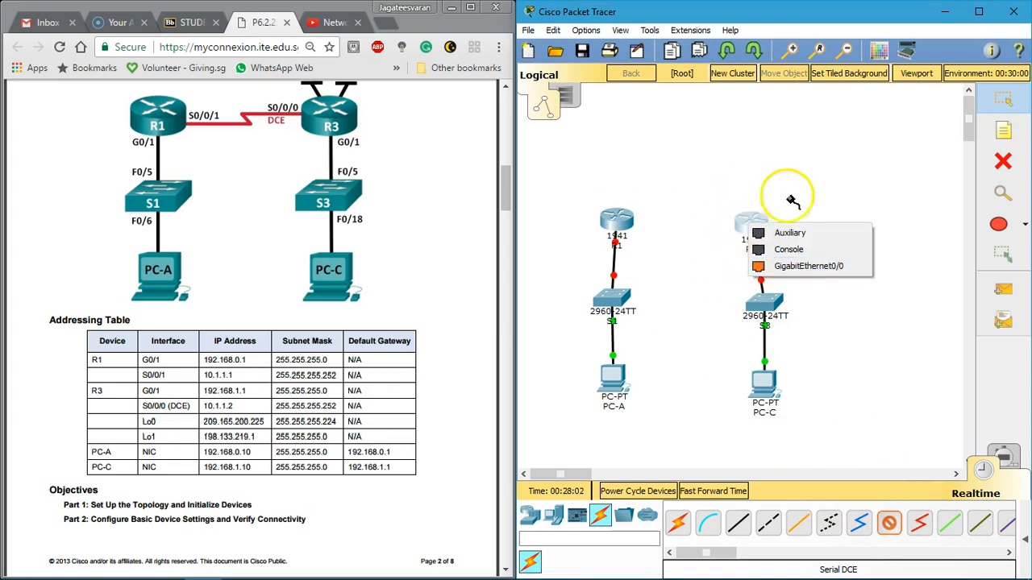
left_click(805, 266)
left_click(841, 315)
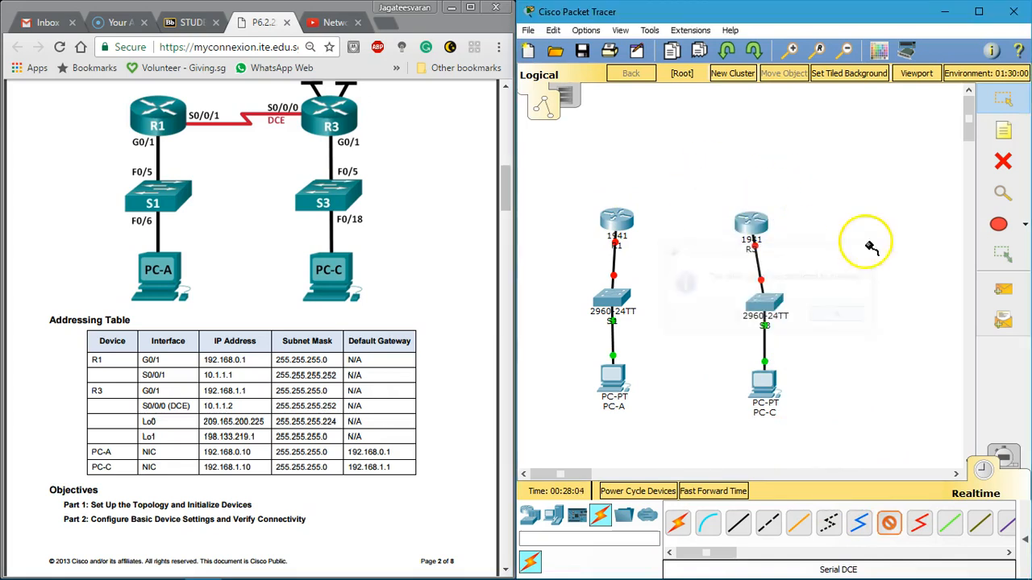
Step: With R1 powered off, install an HWIC-2T serial module in the slot beside its GigabitEthernet ports and restore power
left_click(617, 220)
left_click_drag(449, 108, 674, 91)
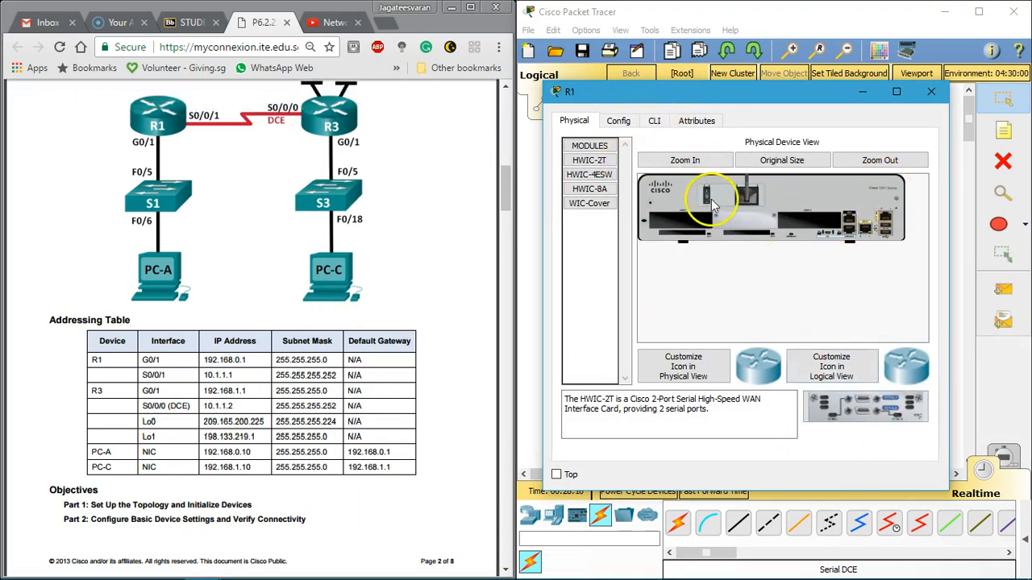
left_click_drag(880, 403, 809, 221)
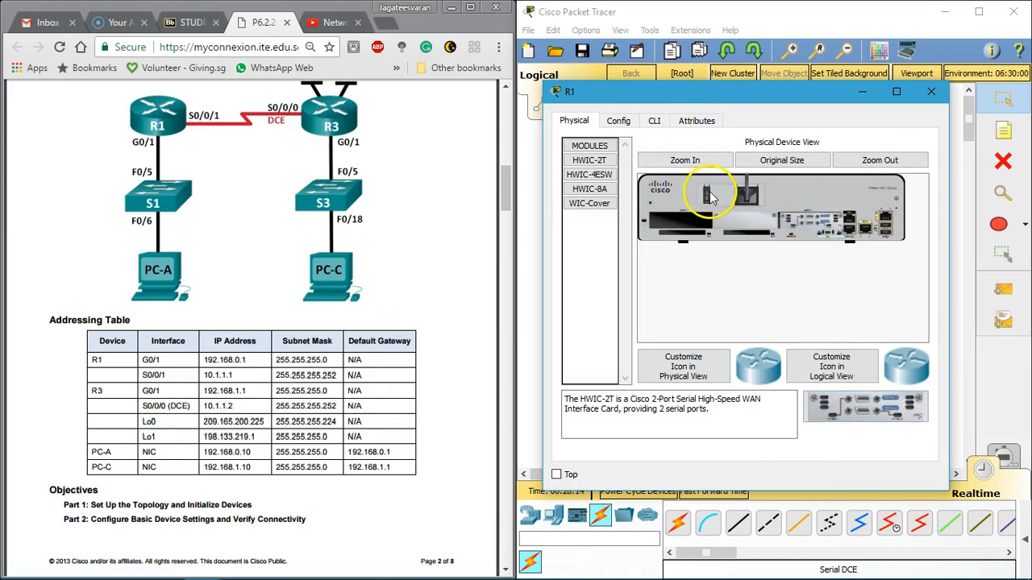
left_click(931, 91)
Step: With R3 powered off, install an HWIC-2T serial module in the slot beside its GigabitEthernet ports and restore power
left_click(750, 228)
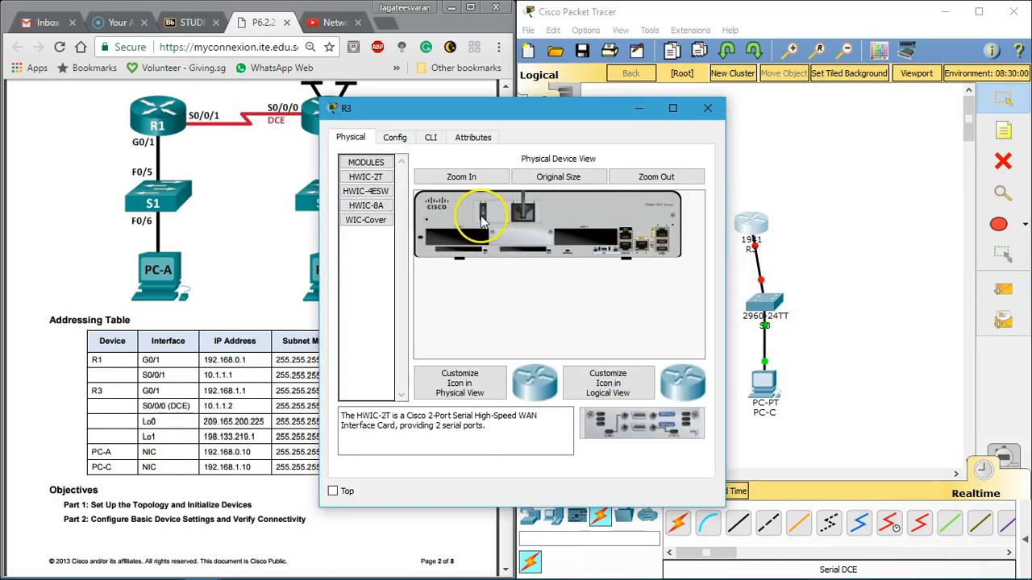
left_click_drag(624, 416, 593, 240)
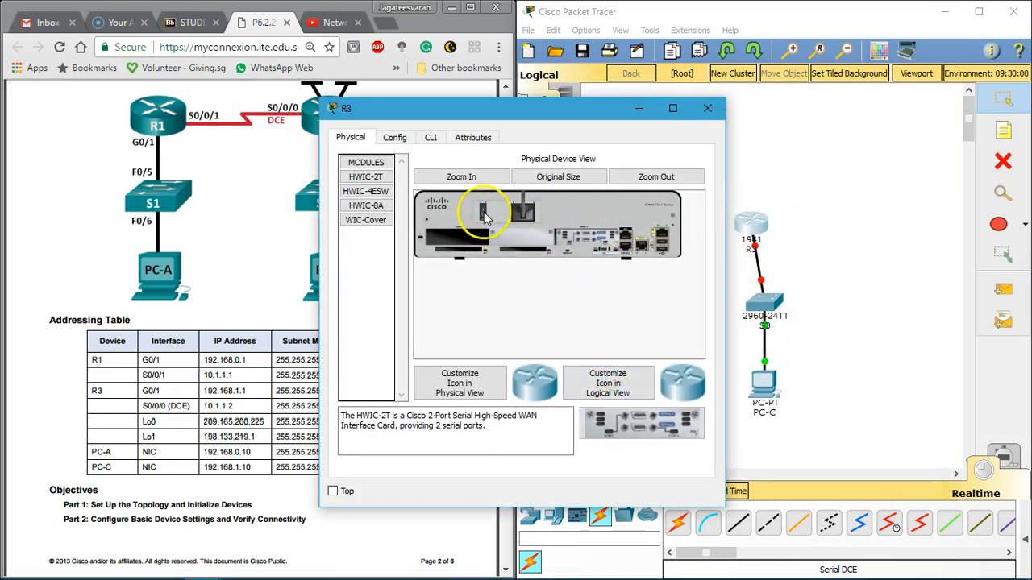
left_click(707, 108)
Step: Connect R3's Serial0/0/0 to R1's Serial0/0/1 with a Serial DCE cable, and align R3 above S3
left_click(891, 524)
left_click(748, 221)
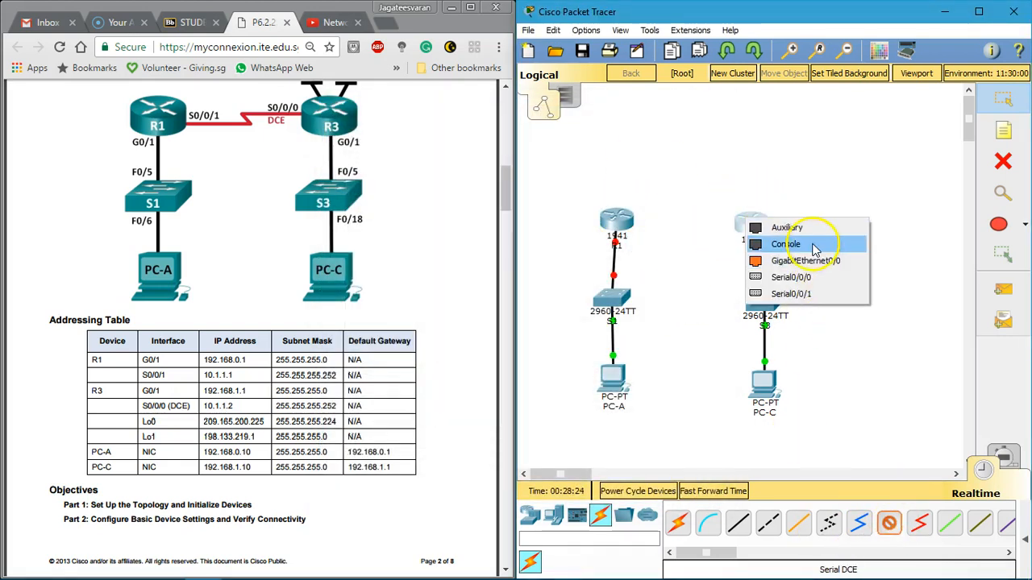
left_click(788, 278)
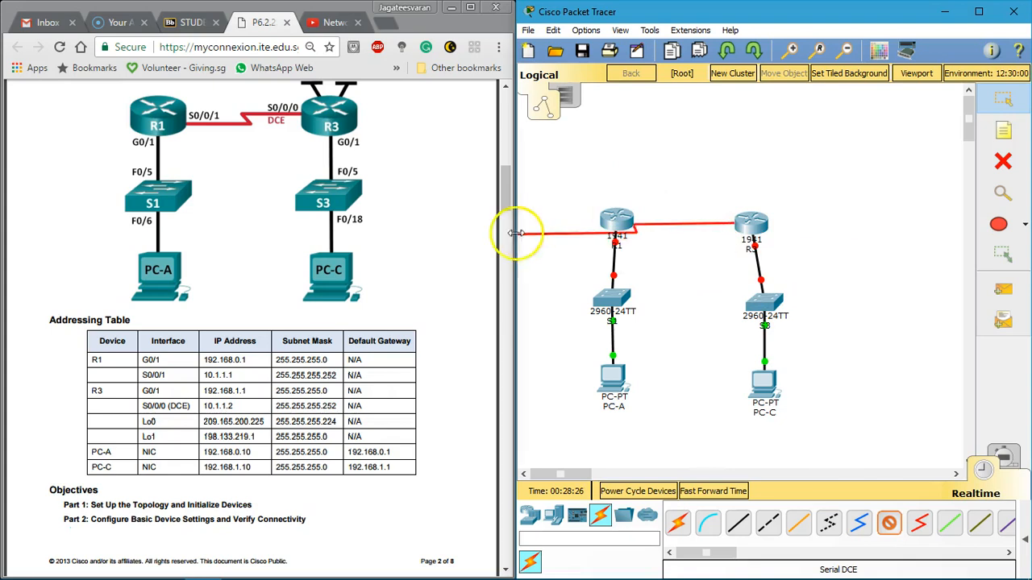
left_click(621, 221)
left_click(682, 299)
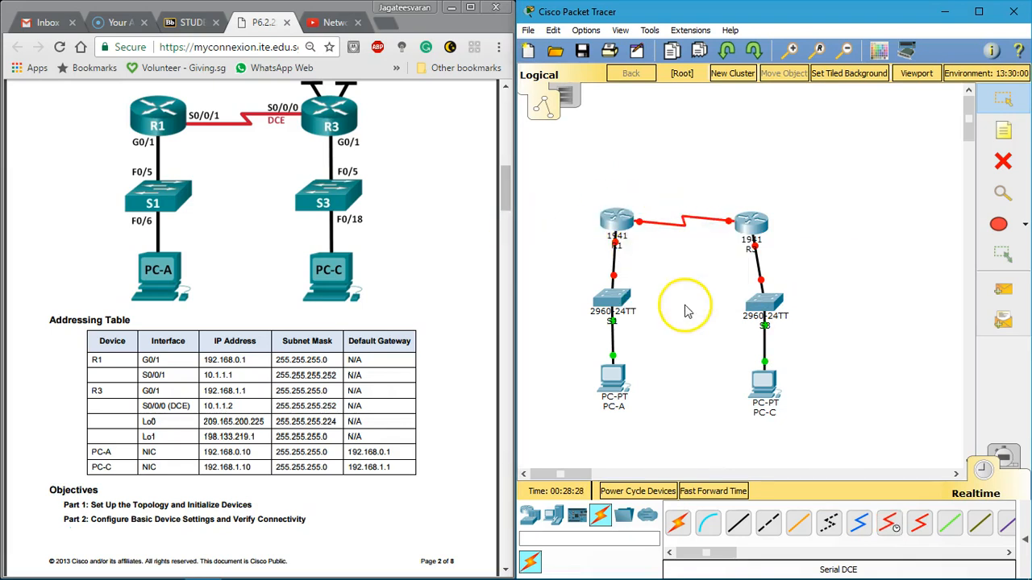
left_click_drag(746, 227, 766, 223)
Step: Enable R1's GigabitEthernet0/1 and assign it 192.168.0.1 with subnet mask 255.255.255.0 from the labsheet's addressing table
left_click(296, 200)
scroll(390, 216, "up", 1)
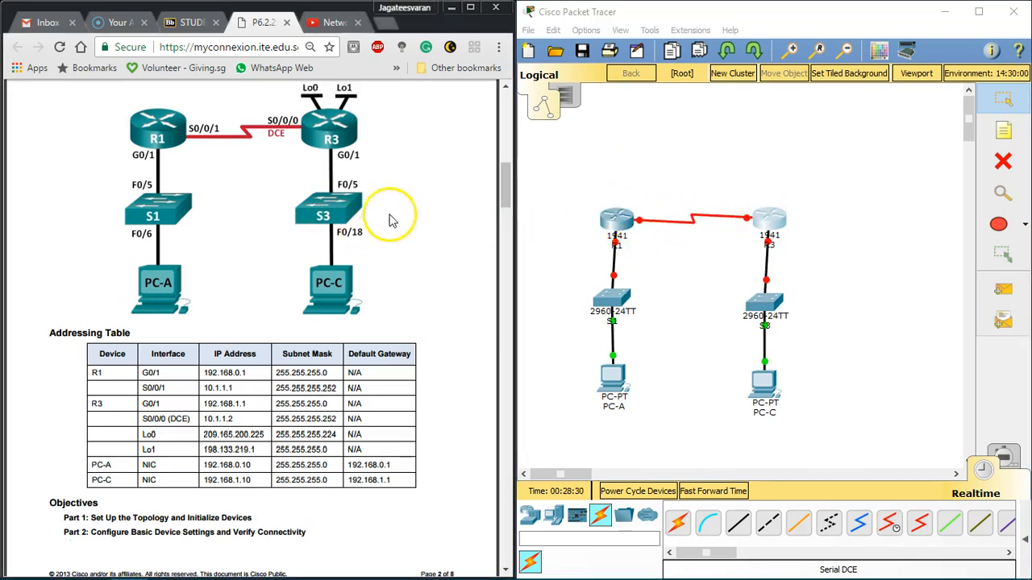
scroll(390, 216, "up", 2)
scroll(346, 231, "down", 1)
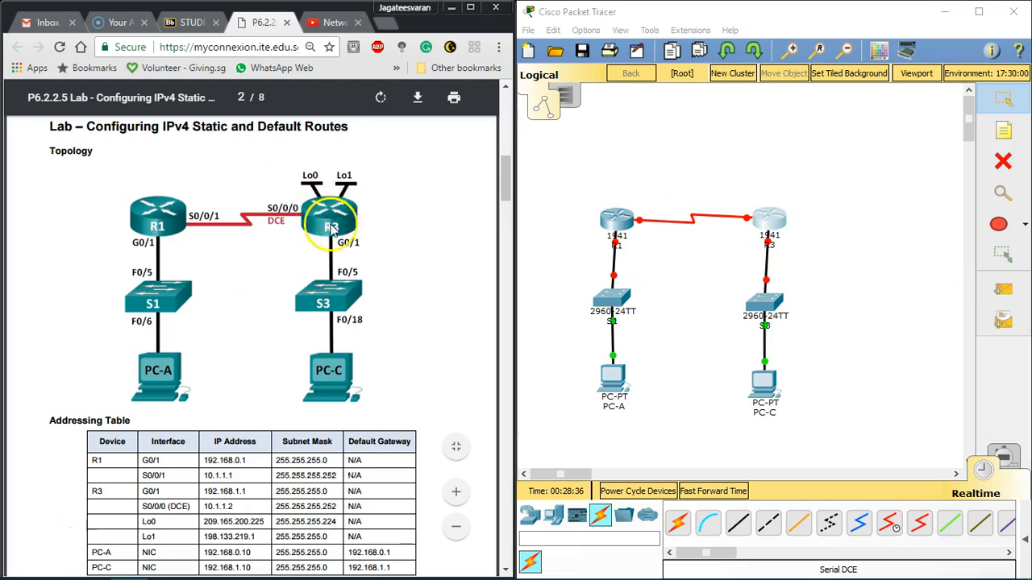
scroll(349, 229, "down", 4)
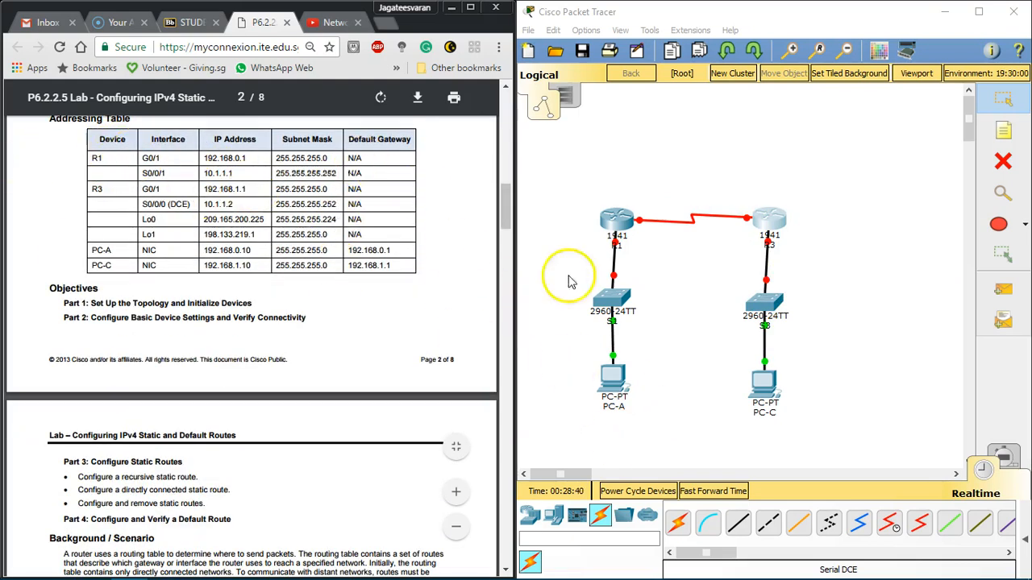
left_click(617, 219)
left_click_drag(524, 114, 728, 94)
left_click(608, 116)
left_click_drag(657, 77, 657, 25)
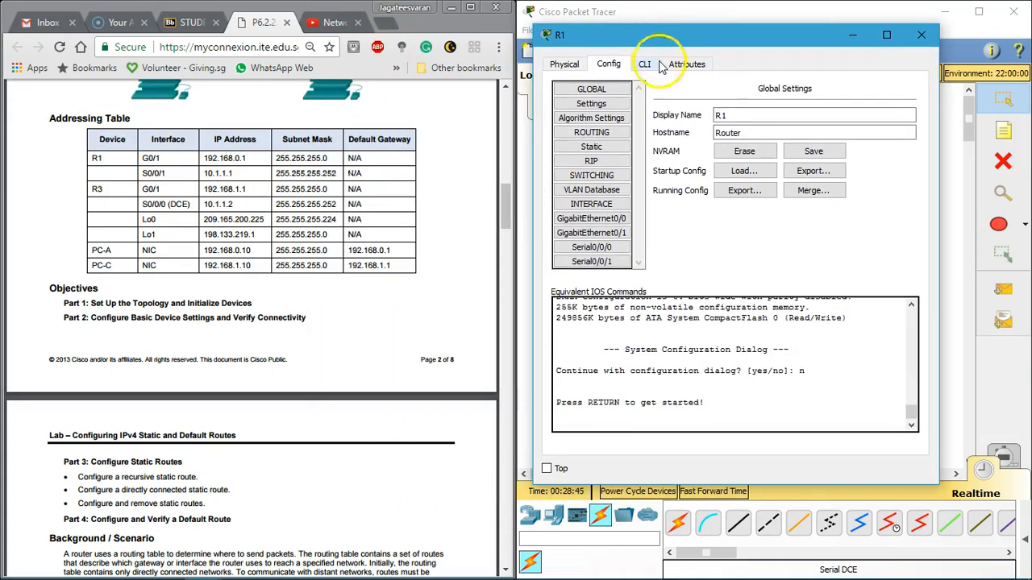
left_click(616, 232)
left_click(896, 101)
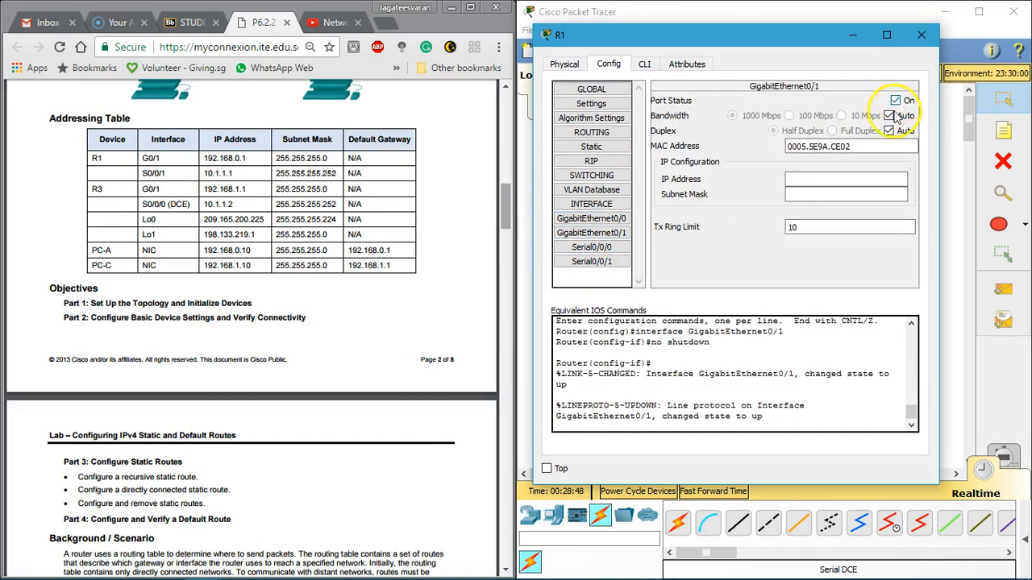
left_click(832, 179)
type("192.168.0.1")
key("Tab")
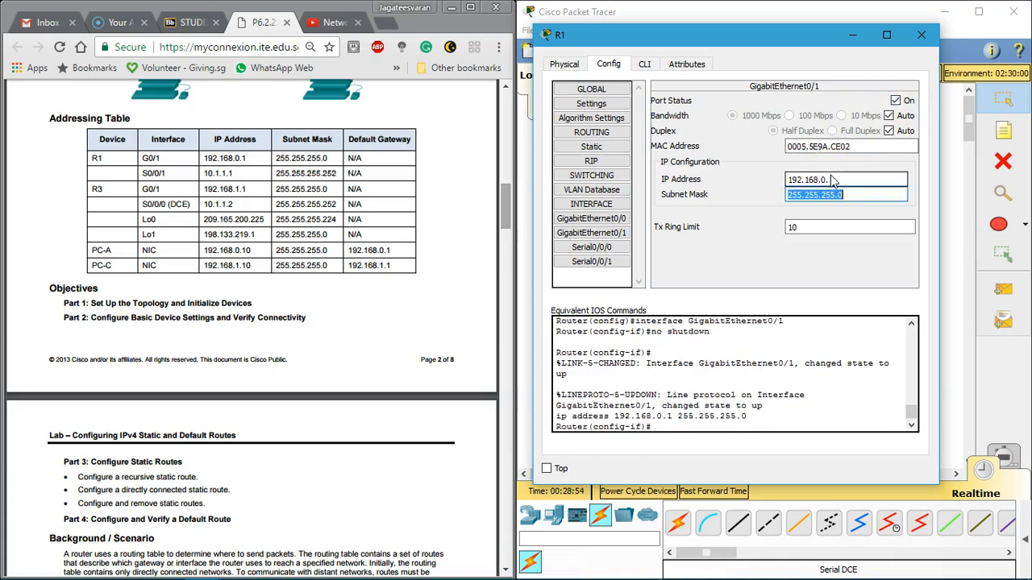
Step: Enable R1's Serial0/0/1 and assign it IP address 10.1.1.1 with subnet mask 255.255.255.252
left_click(611, 263)
left_click(896, 100)
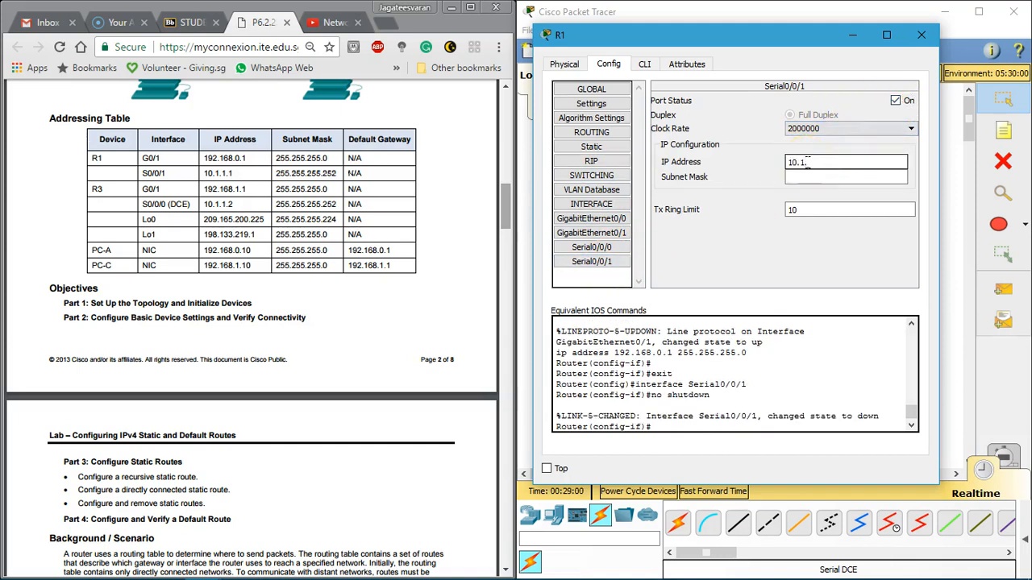
key("Tab")
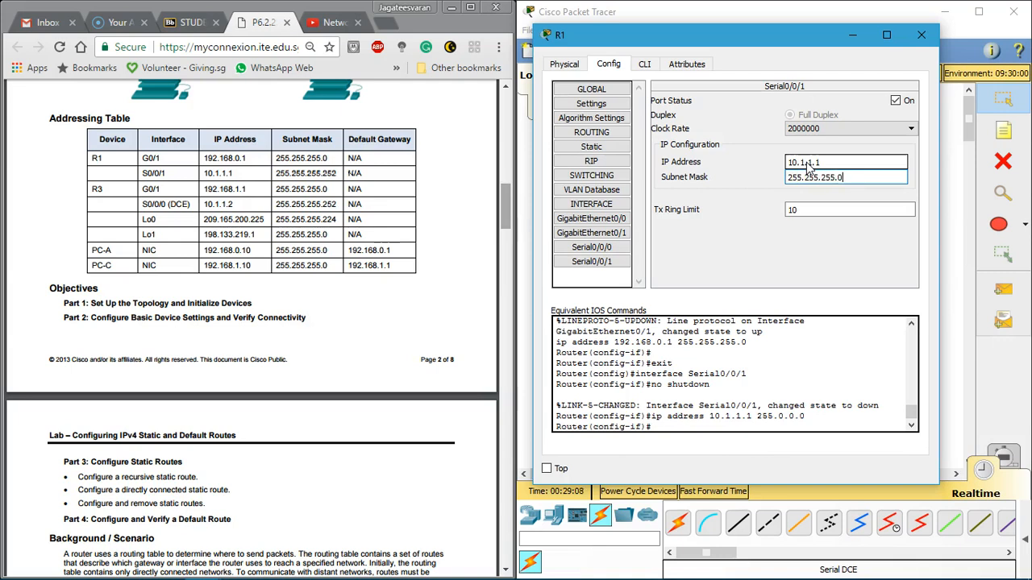
left_click(830, 163)
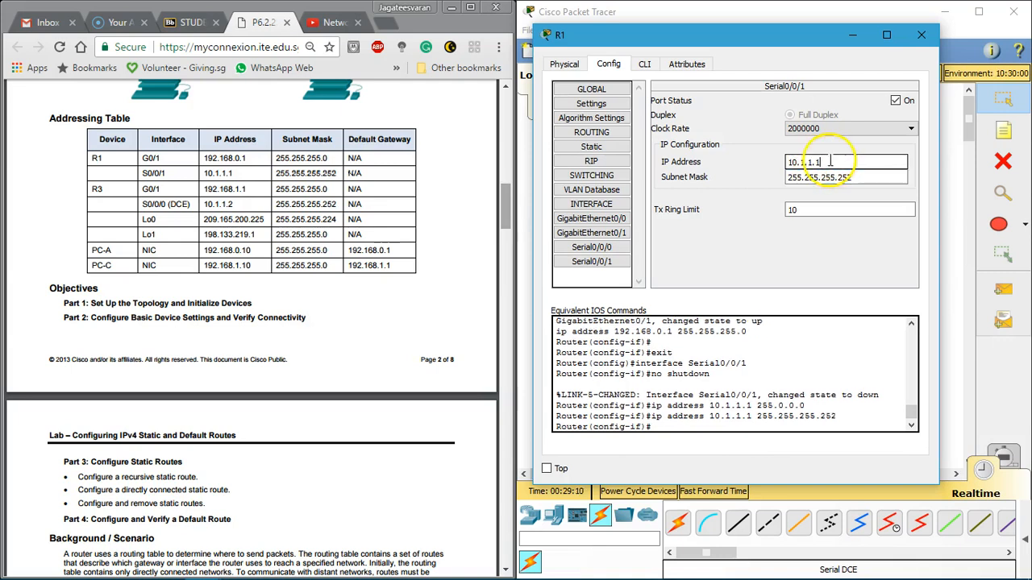
left_click(922, 35)
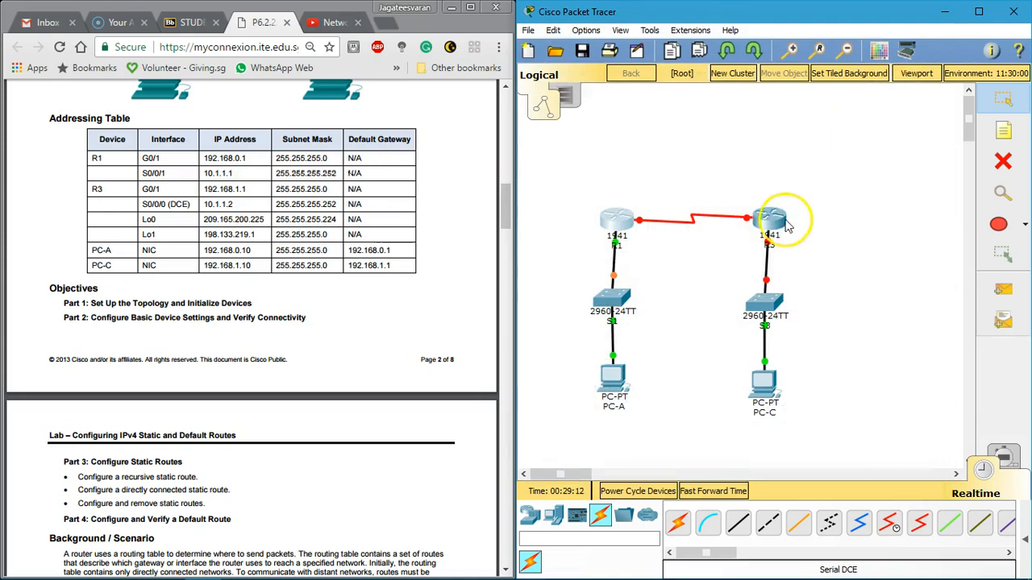
Step: Enable R3's GigabitEthernet0/1 and assign it IP address 192.168.1.1 with subnet mask 255.255.255.0
left_click(780, 229)
left_click(435, 137)
left_click_drag(451, 110, 709, 48)
left_click(650, 76)
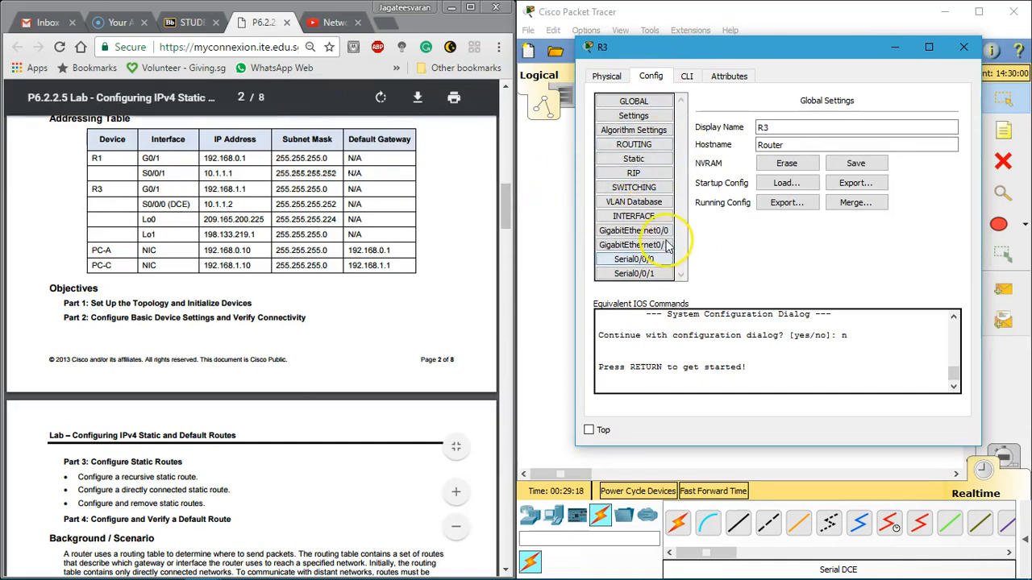
left_click(633, 230)
left_click(634, 245)
left_click(937, 112)
left_click(904, 189)
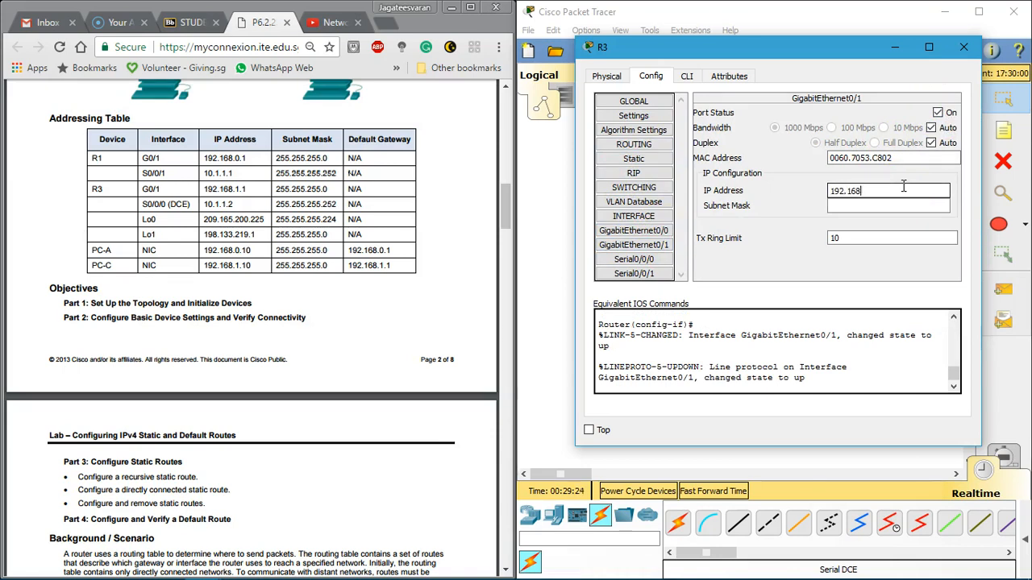
type("192.168.1.1")
key("Tab")
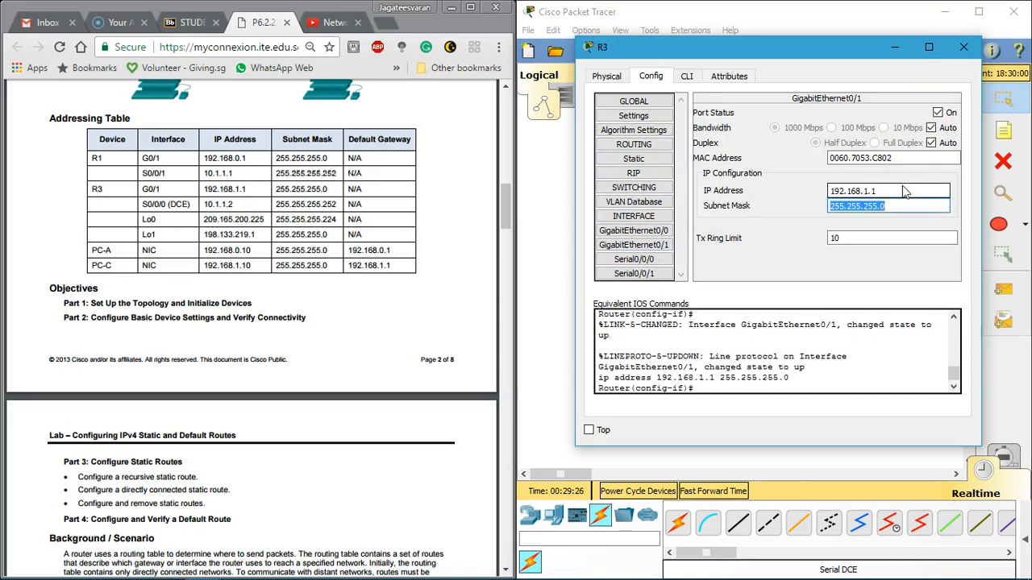
Step: Enable R3's Serial0/0/0 and set its clock rate to 128000
left_click(634, 259)
left_click(938, 113)
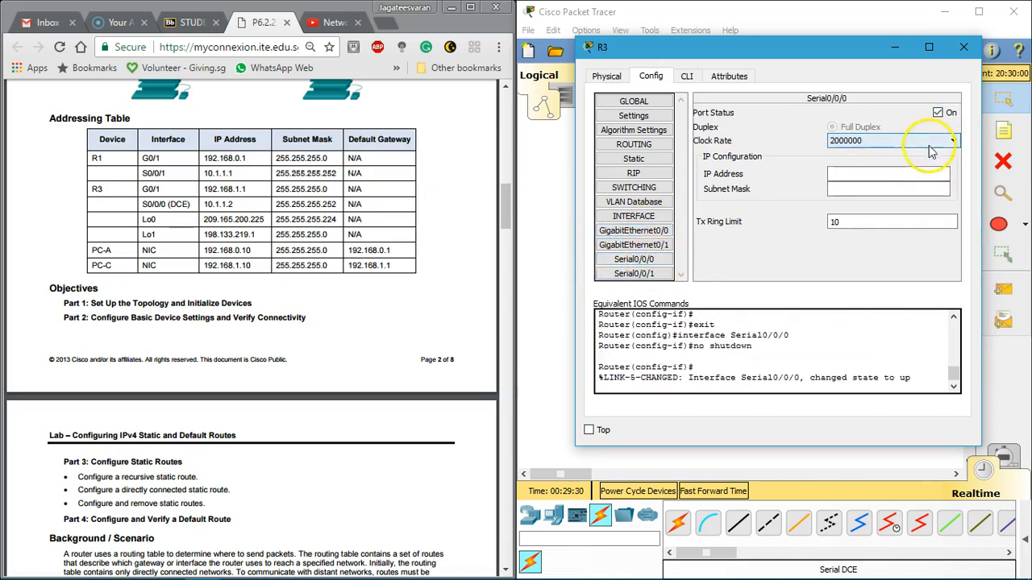
left_click(942, 140)
left_click(892, 175)
Step: Assign R3's Serial0/0/0 the IP address 10.1.1.2 with subnet mask 255.255.255.252
left_click(875, 179)
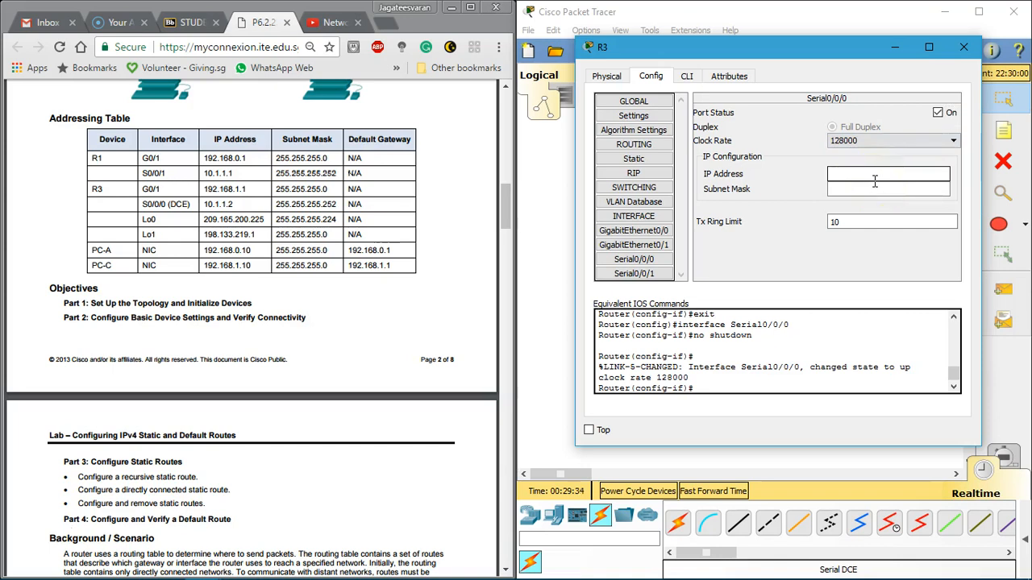
type("10.1.1.2")
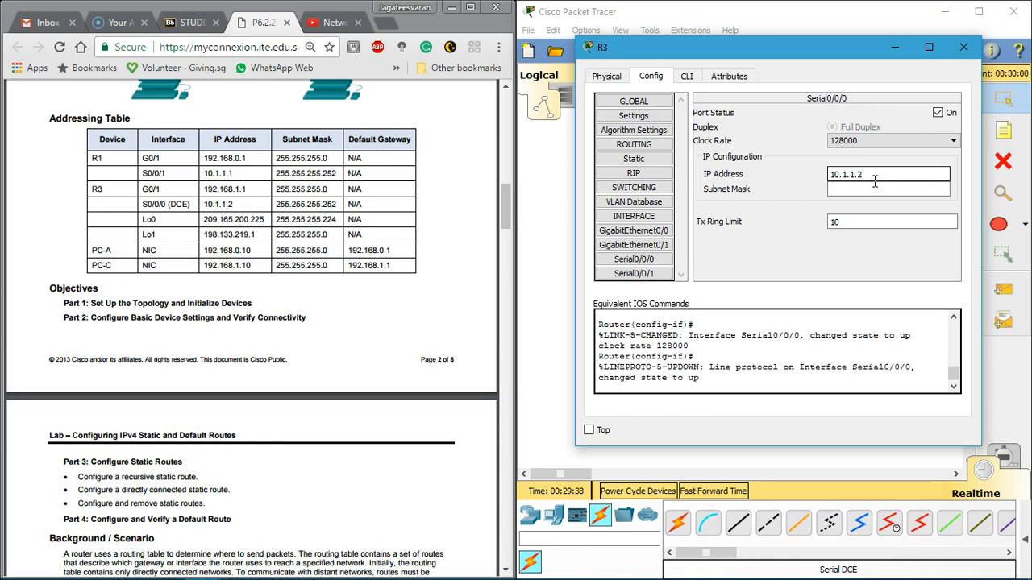
left_click(877, 189)
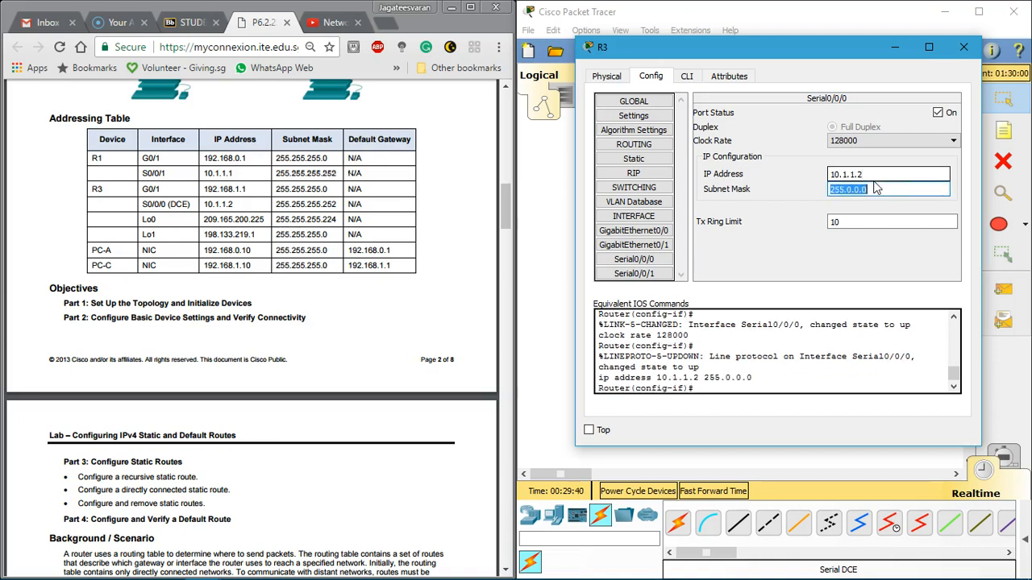
left_click(856, 194)
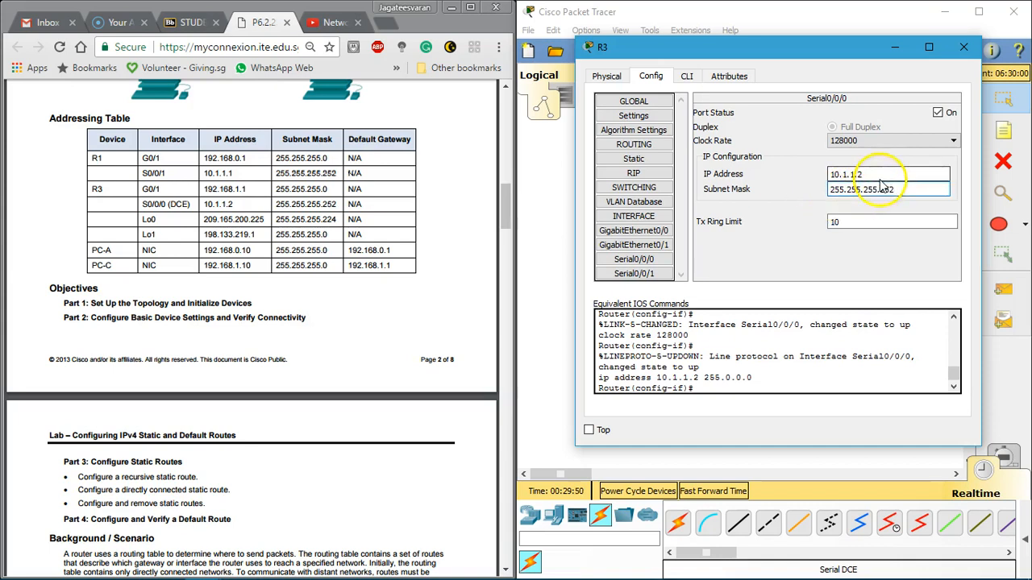
left_click(881, 176)
Step: In R3's command line, exit interface configuration mode and run no ip domain lookup to disable DNS lookups
left_click_drag(144, 220, 227, 230)
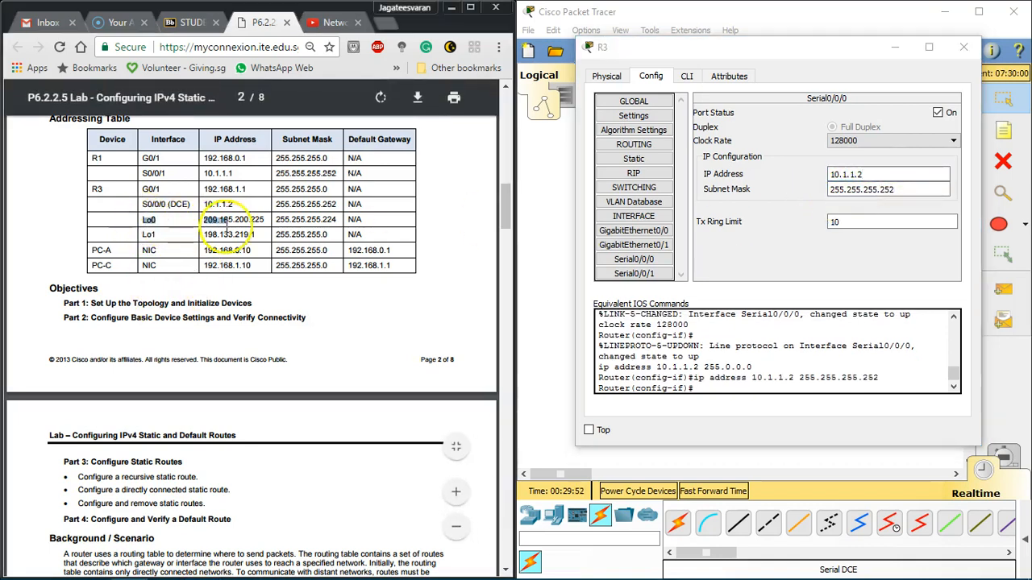
left_click(686, 75)
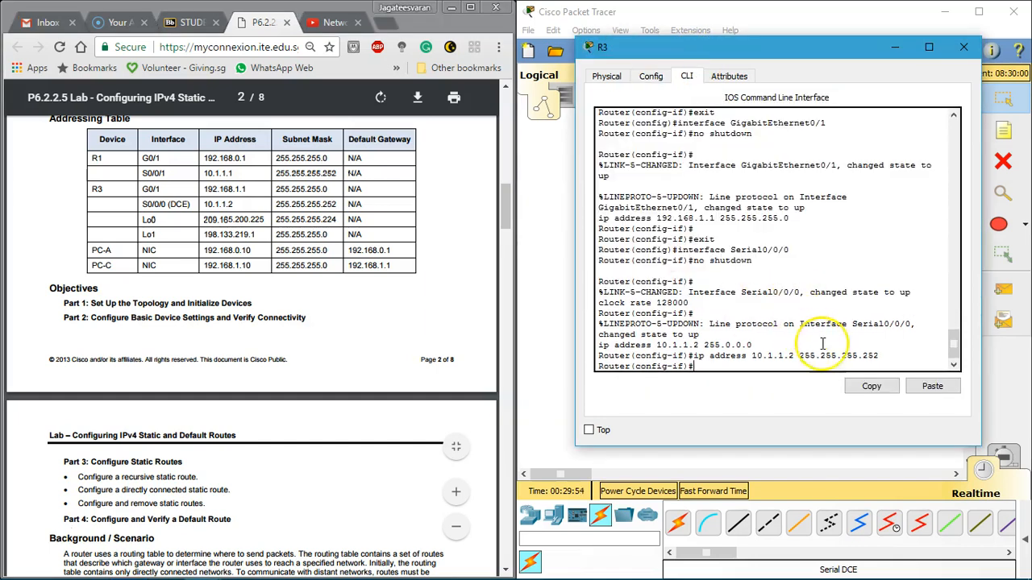
type("exit")
key("Return")
key("Return")
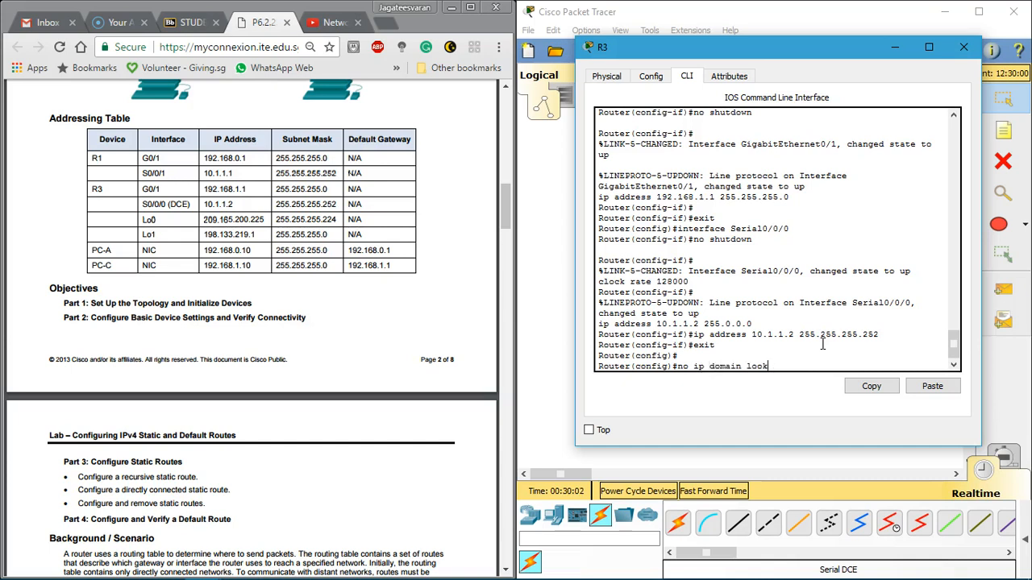
key("Return")
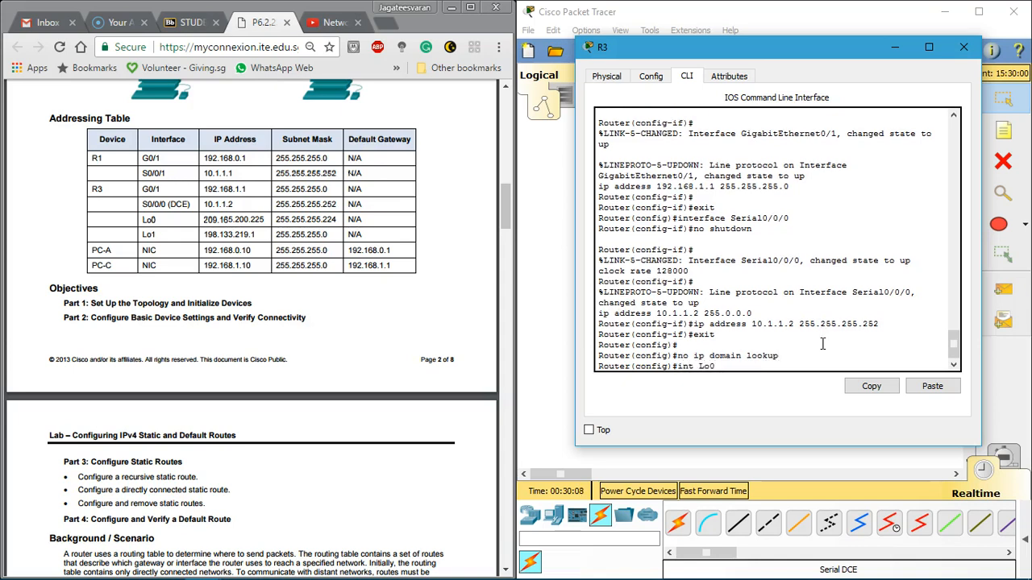
Step: Create loopback interface Lo0 on R3 with IP address 209.165.200.225 and subnet mask 255.255.255.224, and exit interface configuration
key("Return")
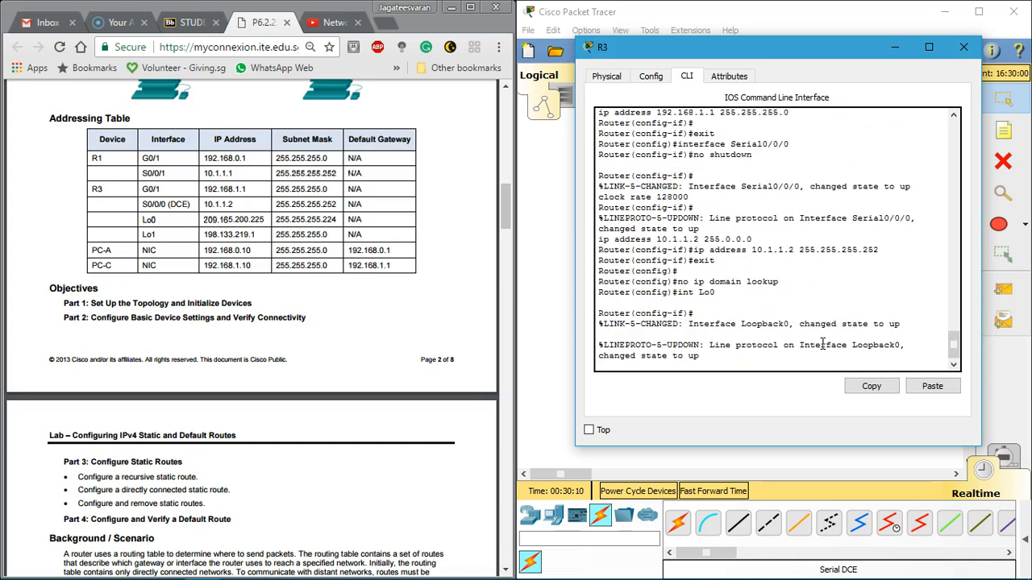
key("Return")
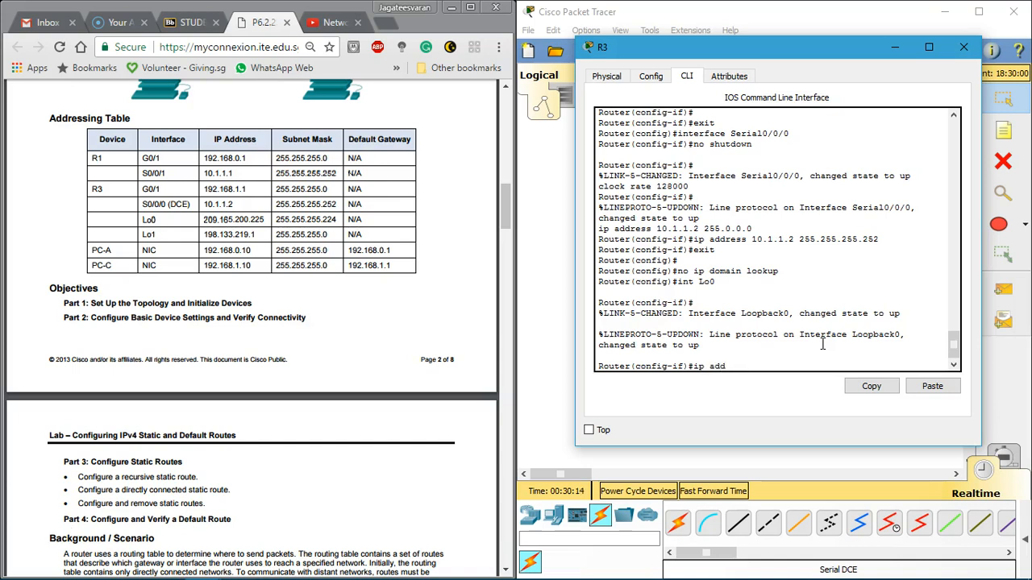
left_click_drag(201, 219, 333, 222)
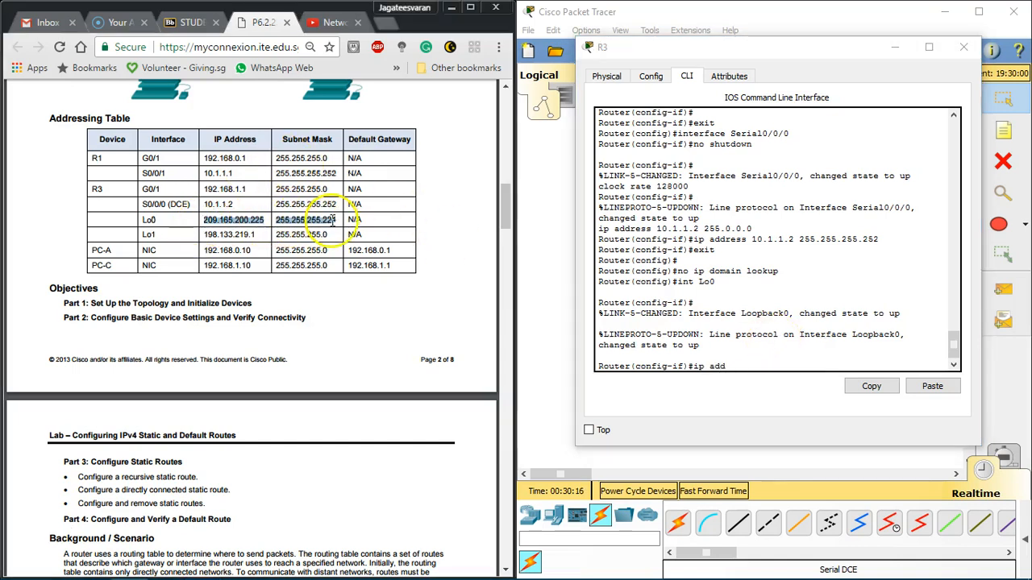
key("ctrl+c")
left_click(737, 364)
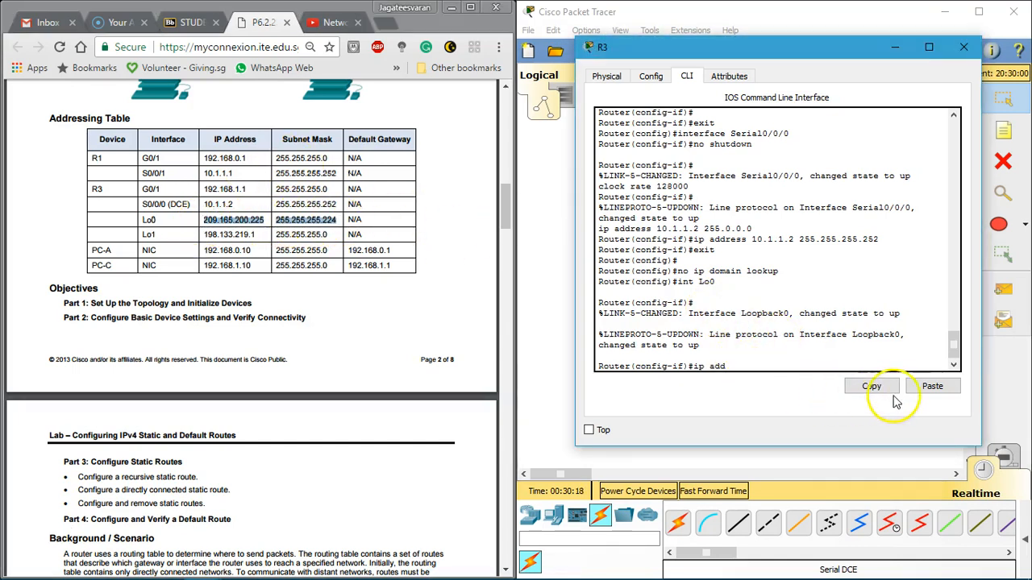
left_click(917, 390)
key("Return")
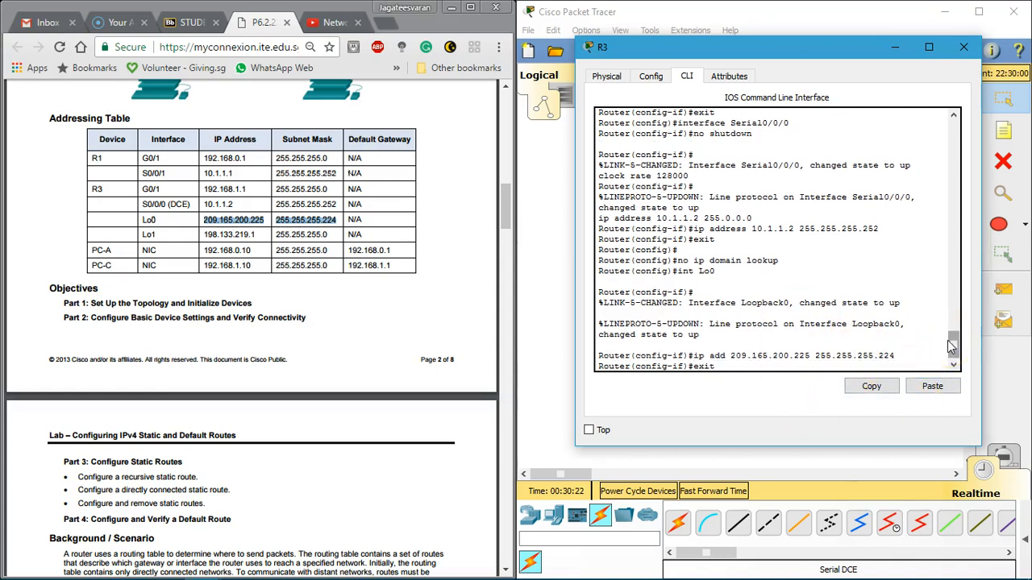
type("exit")
key("Return")
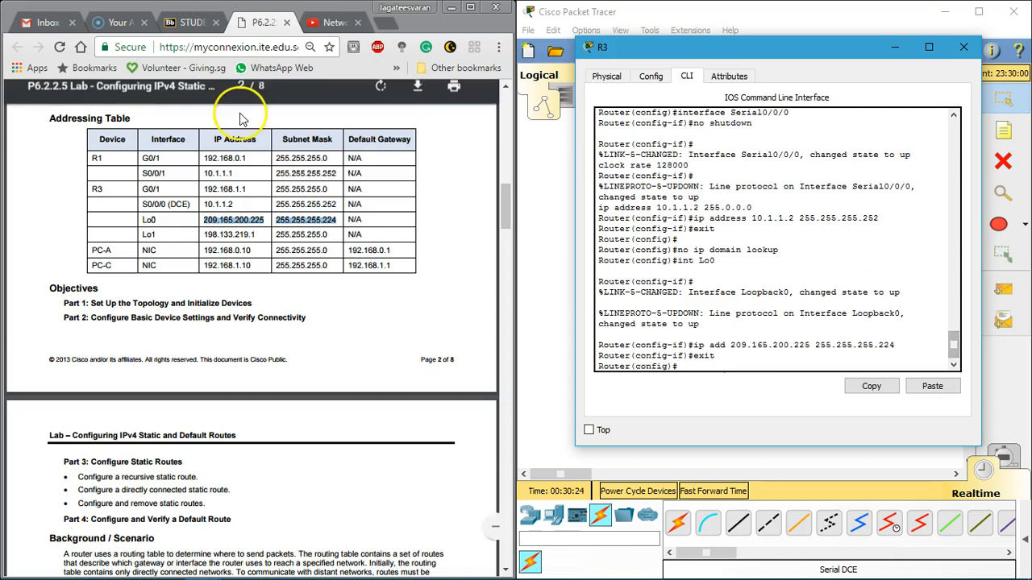
Step: Create loopback interface Lo1 on R3 with IP address 198.133.219.1 and subnet mask 255.255.255.0, exit interface configuration and close R3
type("int")
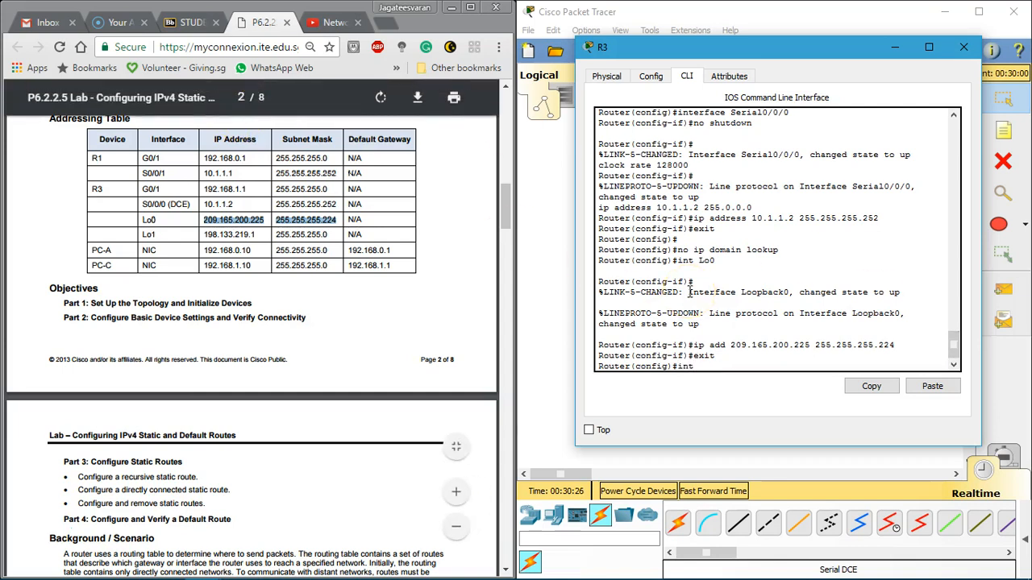
type(" Lo1")
key("Return")
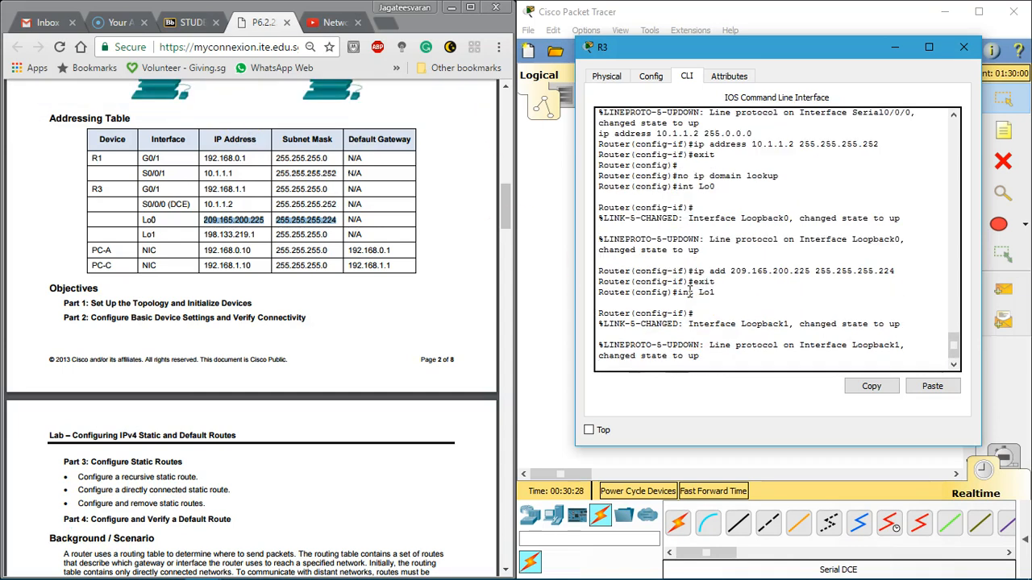
key("Return")
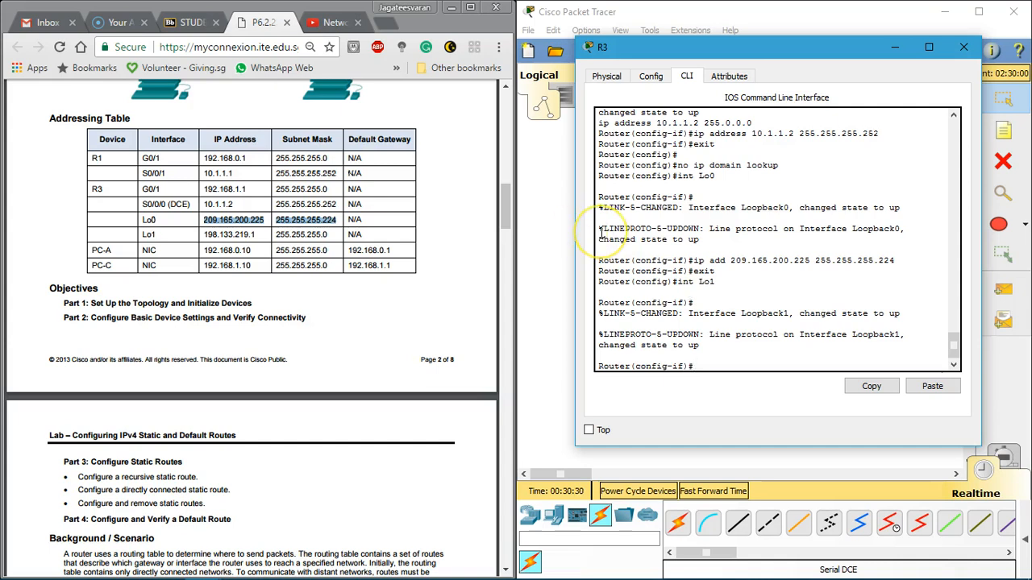
type("ip add")
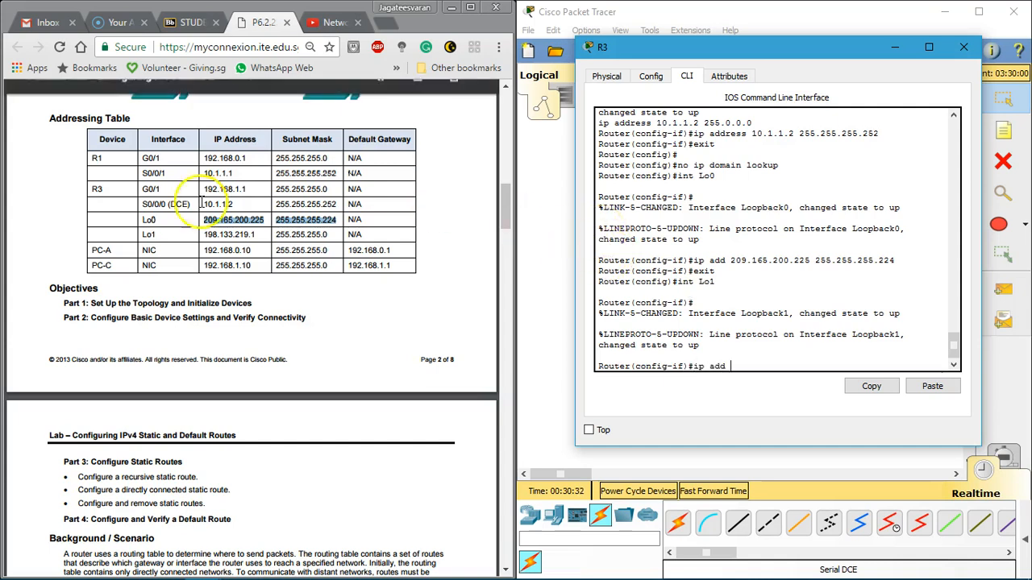
left_click_drag(205, 234, 327, 236)
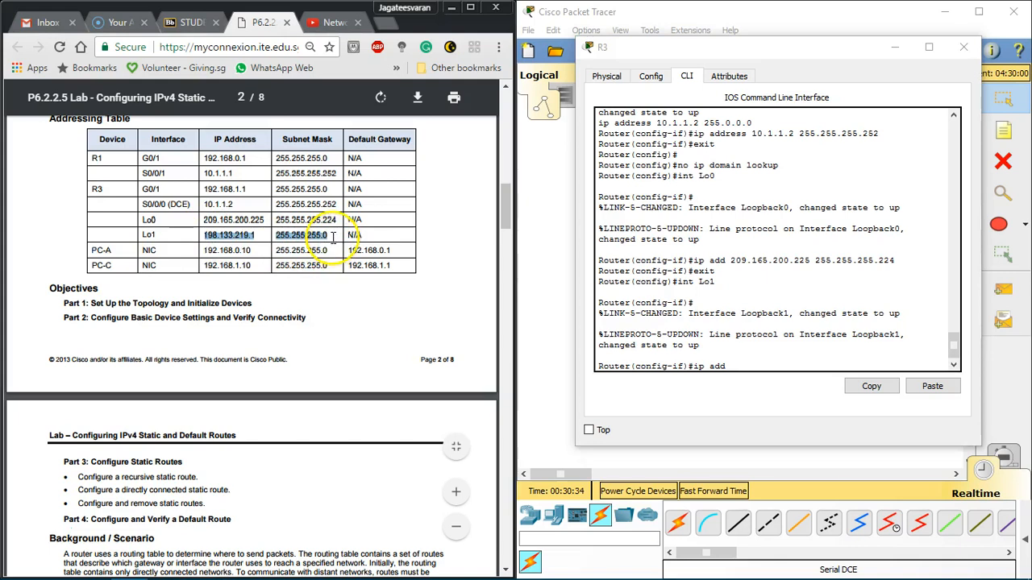
left_click(749, 368)
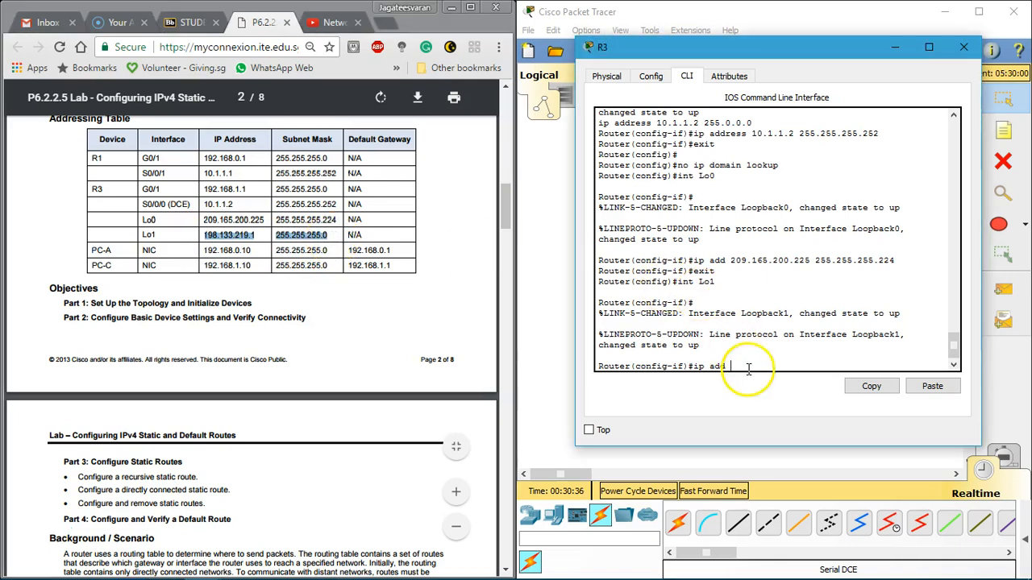
left_click(915, 388)
key("Return")
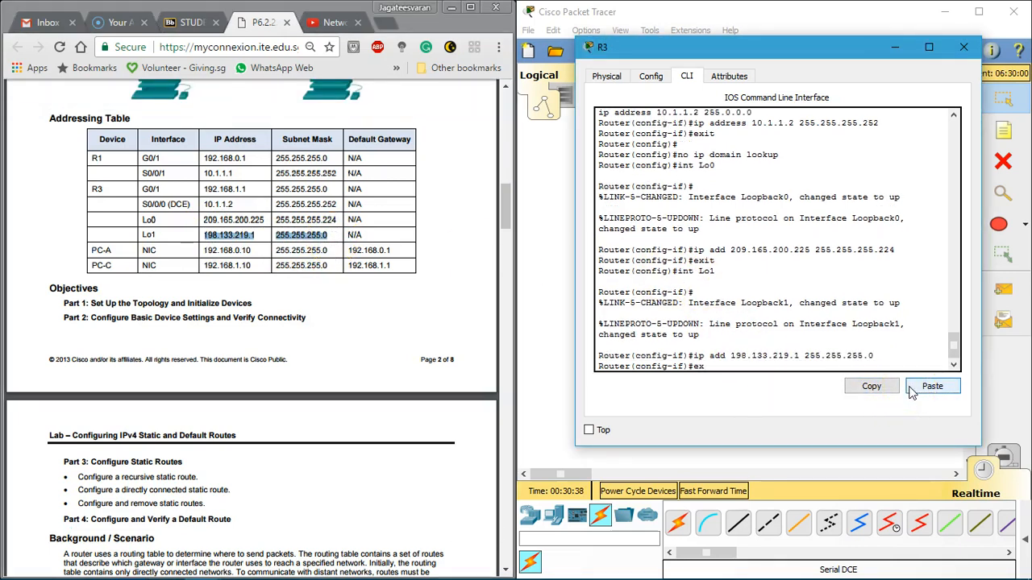
type("exit")
key("Return")
left_click(223, 205)
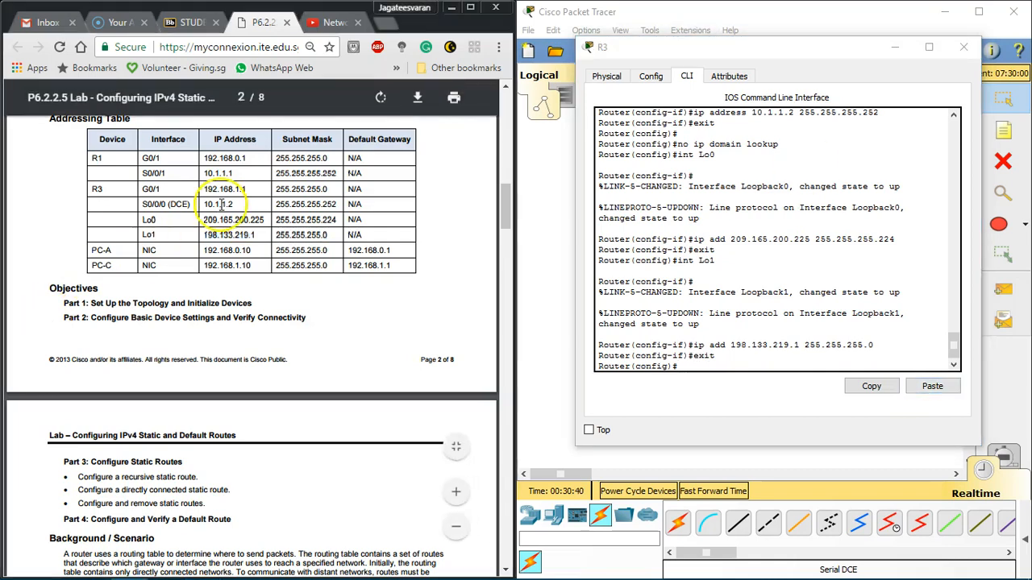
left_click(962, 48)
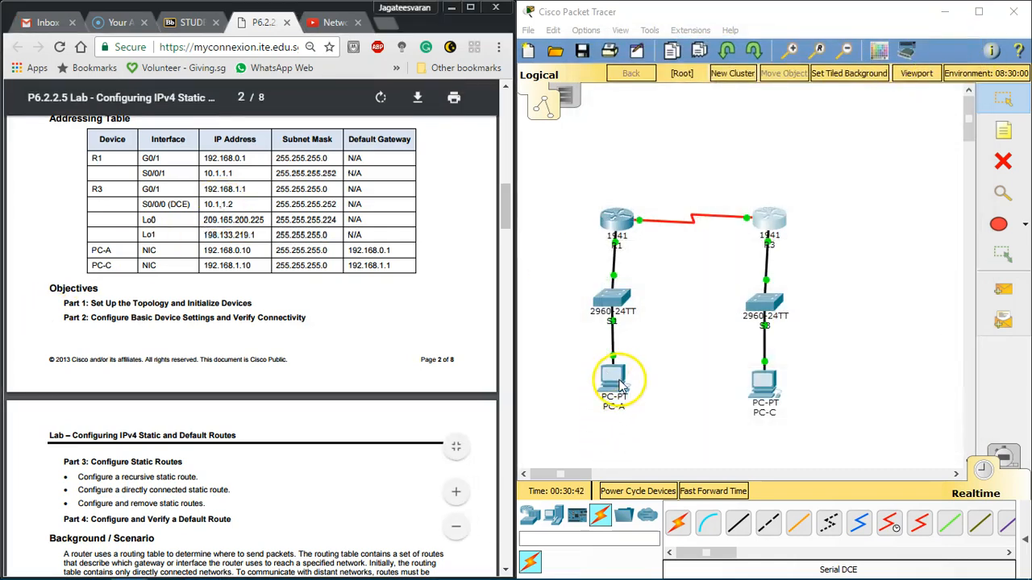
Step: Open PC-A's IP configuration and set its static IP address to 192.168.0.10
double_click(614, 380)
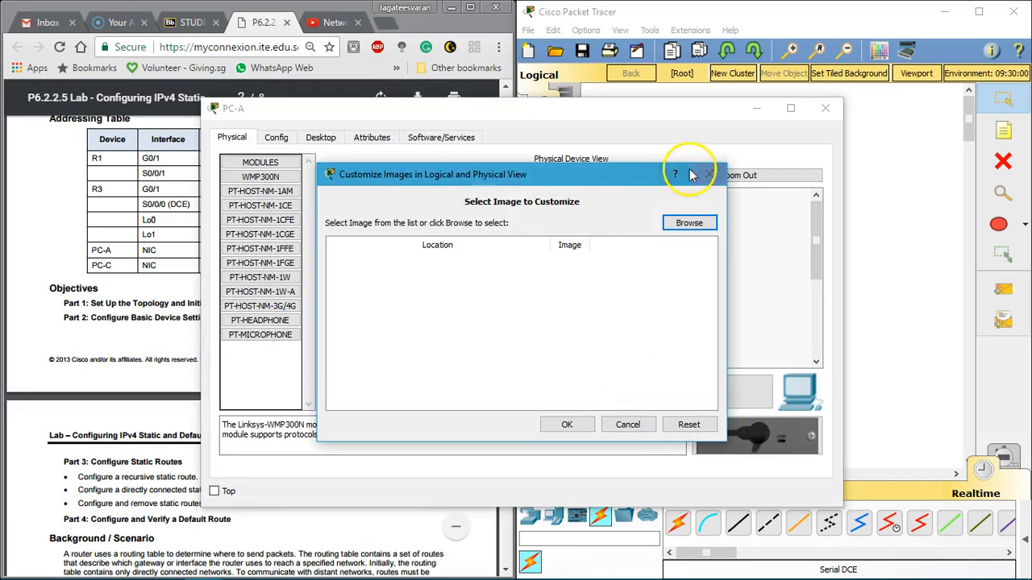
left_click(697, 167)
left_click_drag(484, 103, 712, 82)
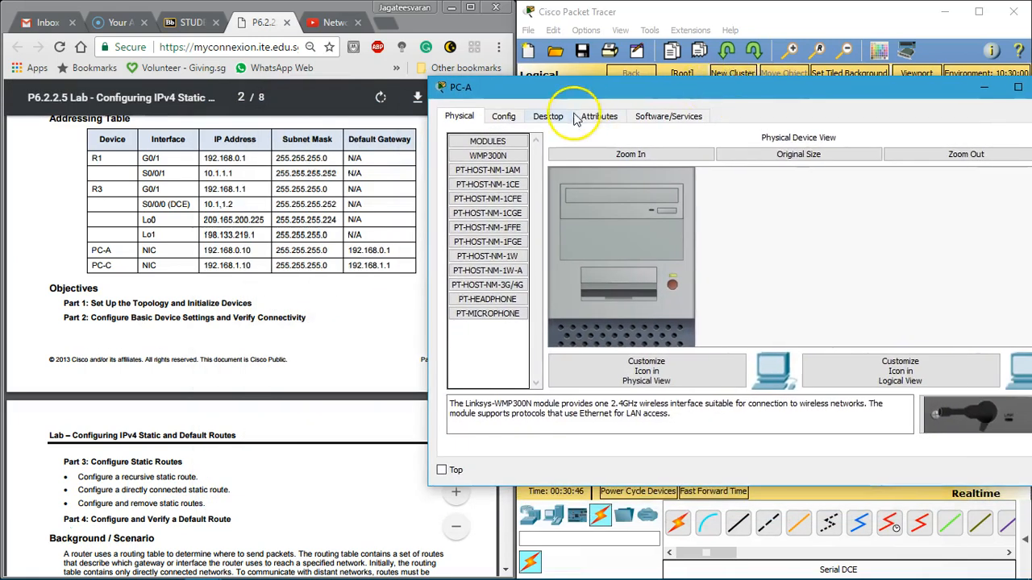
left_click(548, 116)
left_click_drag(429, 151, 584, 168)
left_click(623, 196)
left_click_drag(704, 87, 599, 55)
left_click(695, 165)
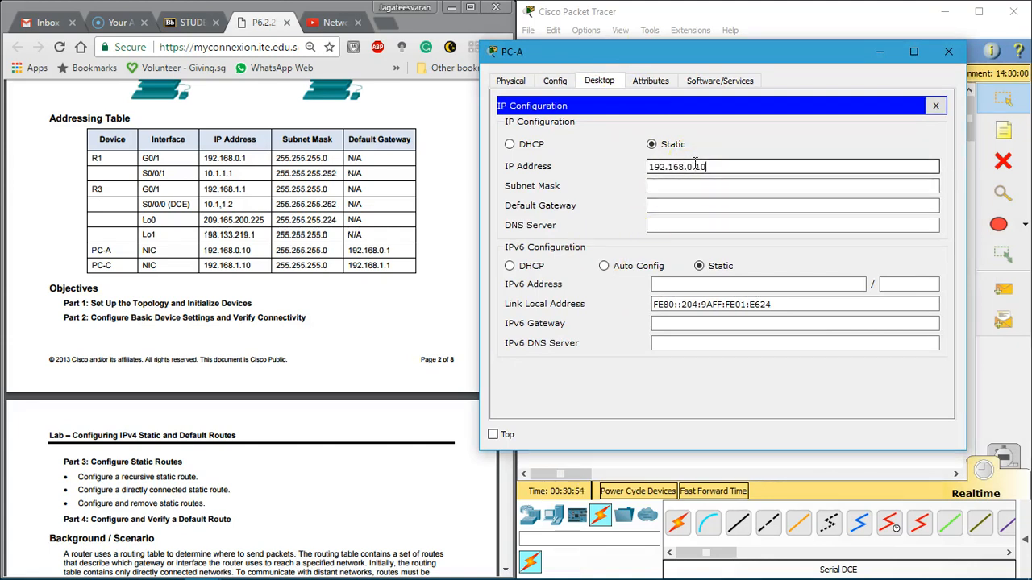
Step: Set PC-A's subnet mask to 255.255.255.0 and its default gateway to 192.168.0.1, and close PC-A
key("Tab")
key("Tab")
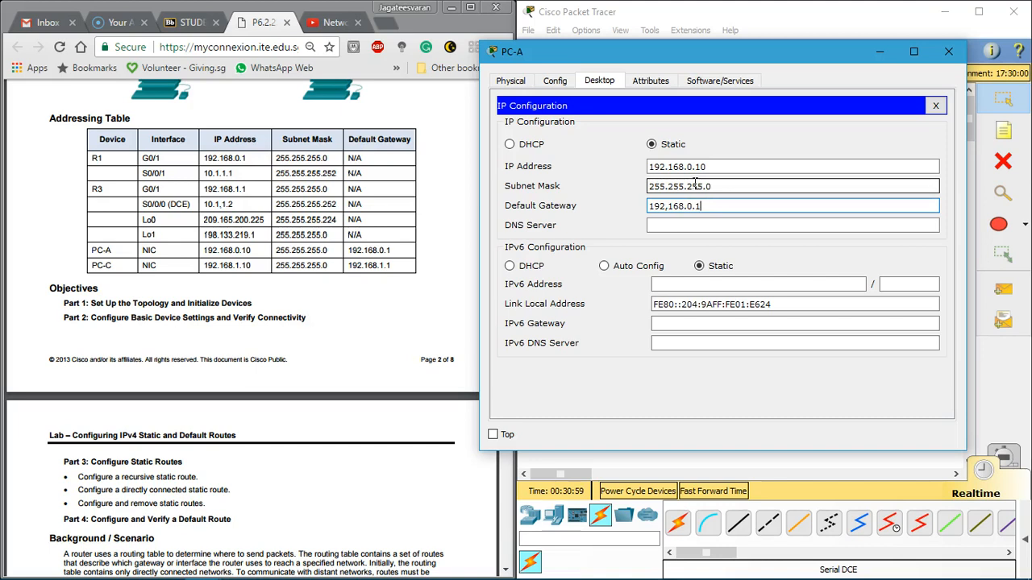
key("Tab")
left_click(668, 207)
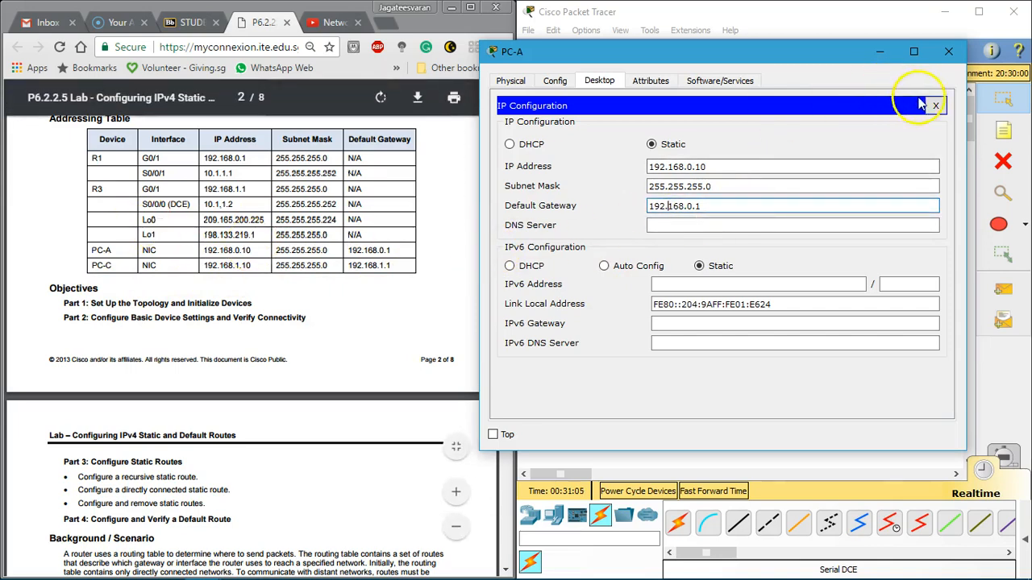
left_click(948, 51)
Step: Open PC-C's IP configuration and set its static IP address to 192.168.1.10
left_click(764, 380)
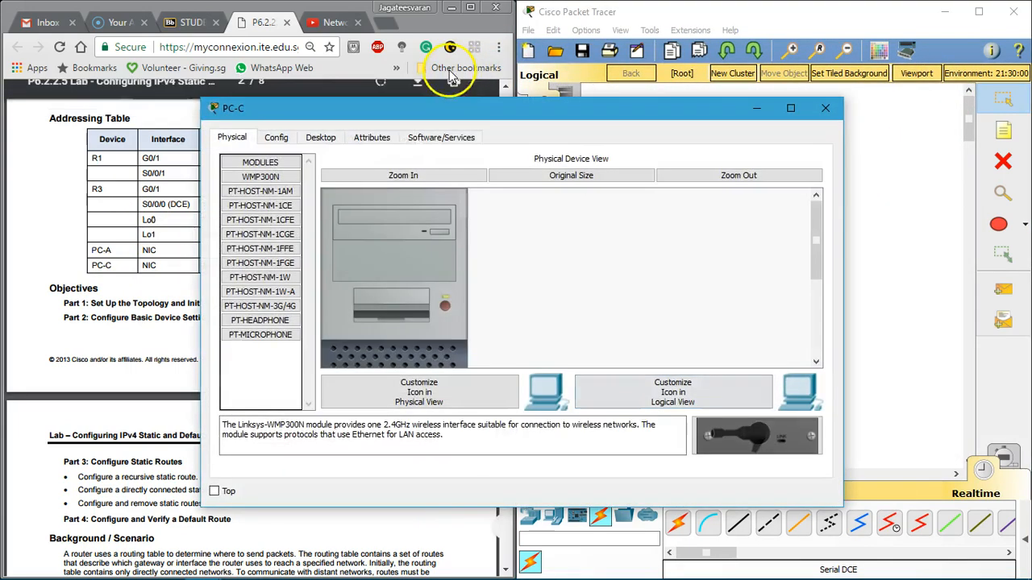
left_click(320, 137)
left_click_drag(201, 189, 437, 193)
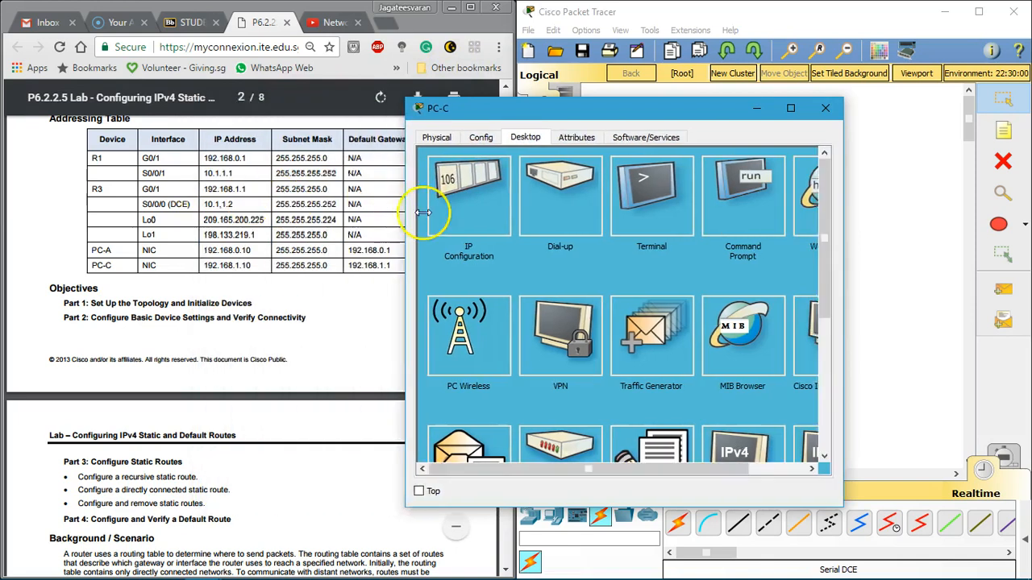
left_click(515, 196)
left_click_drag(593, 117, 766, 62)
left_click(782, 165)
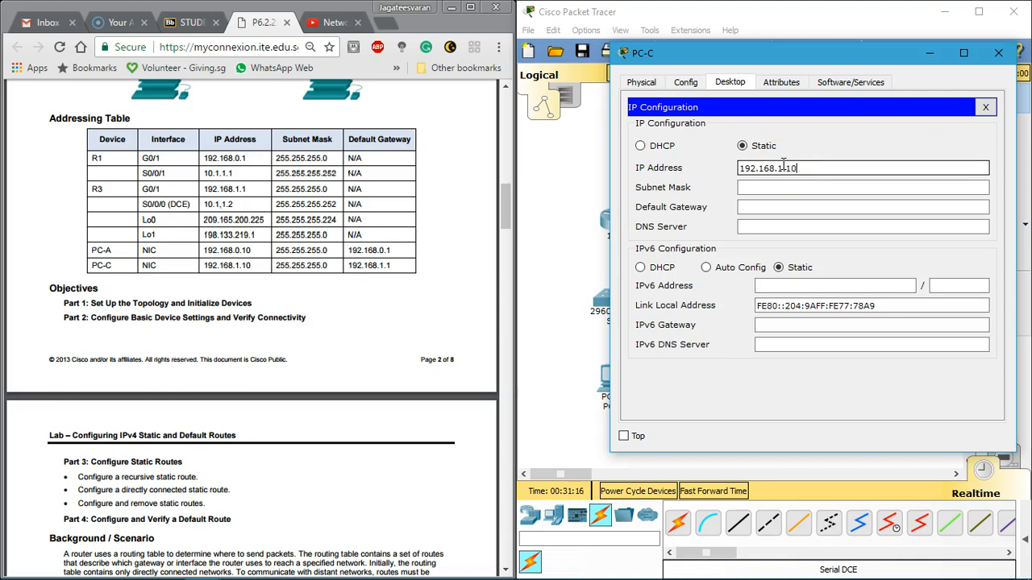
type("192.168.1.10")
Step: Set PC-C's subnet mask to 255.255.255.0 and its default gateway to 192.168.1.1, and close PC-C
key("Tab")
key("Tab")
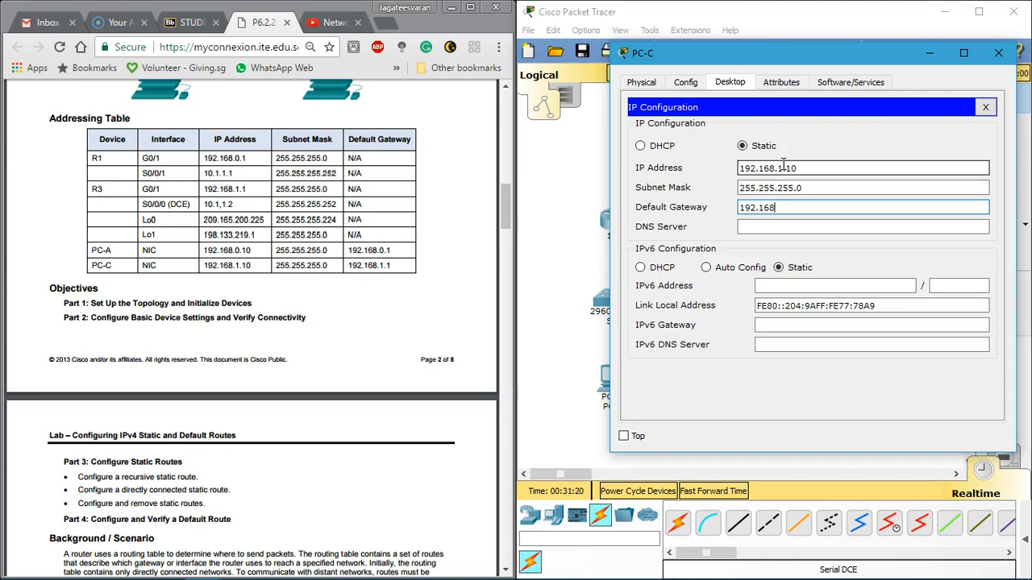
left_click(985, 106)
left_click(998, 53)
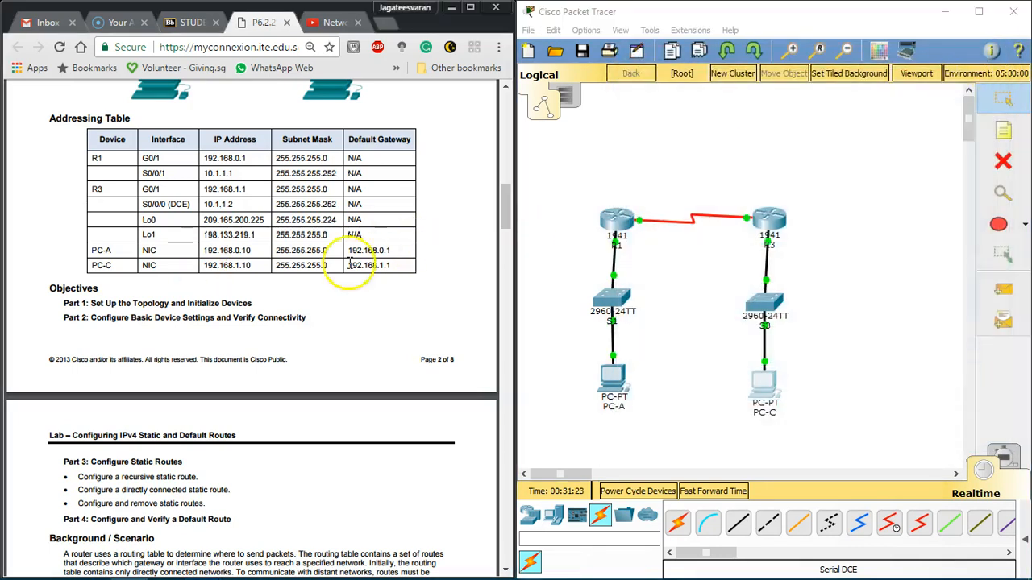
Step: Read the labsheet's Part 2 instructions on the PC interfaces and the basic router settings
scroll(241, 245, "down", 5)
scroll(242, 244, "down", 5)
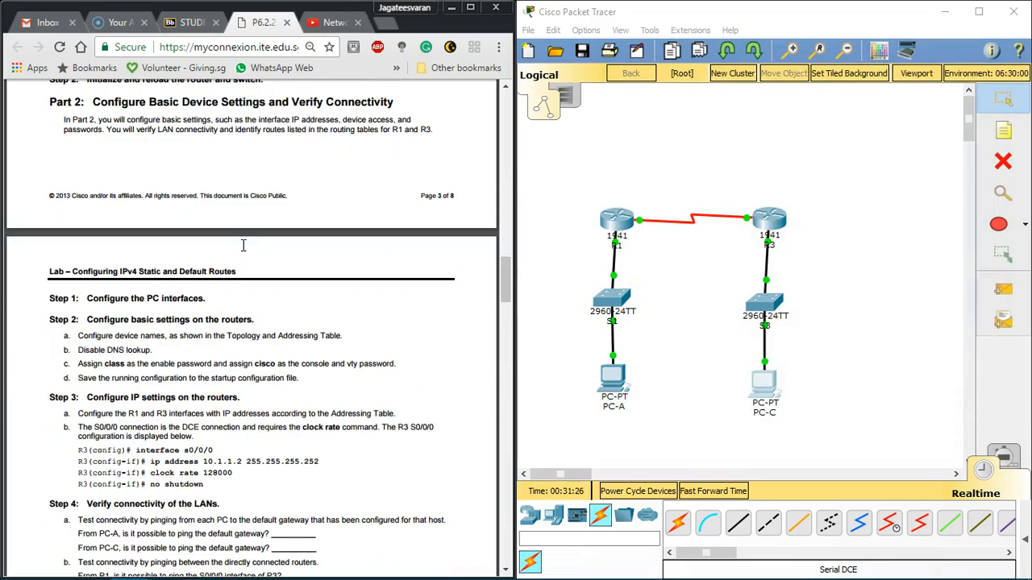
scroll(243, 245, "down", 3)
left_click_drag(78, 135, 165, 136)
mouse_move(299, 179)
left_mouse_down()
mouse_move(76, 131)
mouse_move(313, 176)
left_mouse_up()
left_click(86, 140)
left_click(292, 176)
scroll(186, 211, "down", 2)
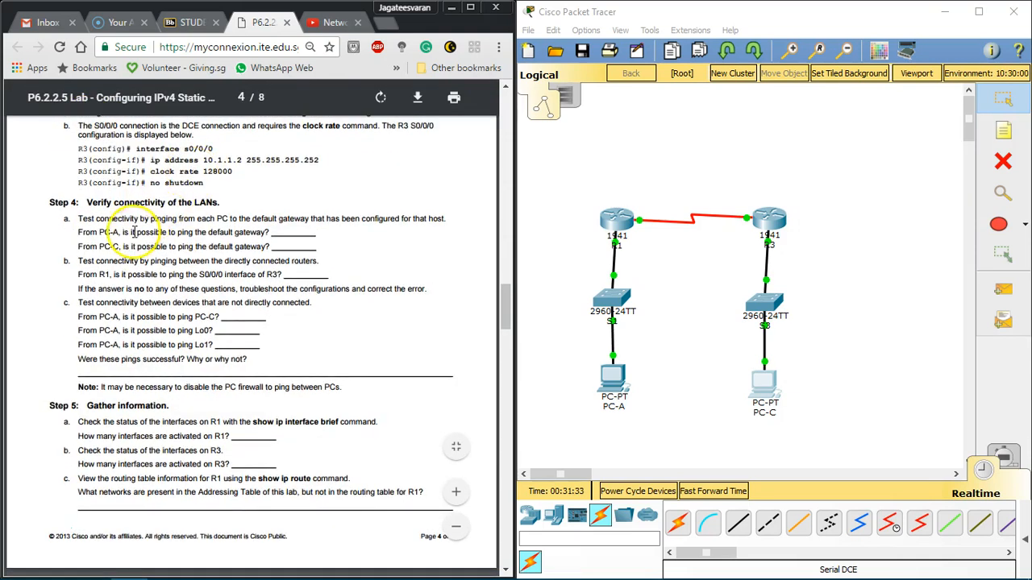
Step: Review the labsheet's Step 3 commands for R3's S0/0/0 interface, including its IP address and clock rate
scroll(208, 149, "up", 3)
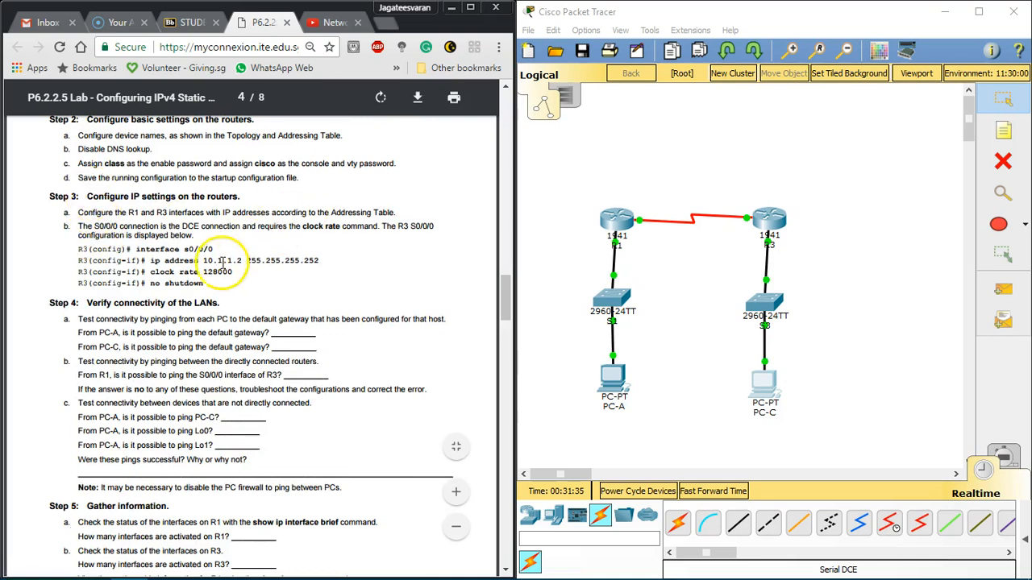
left_click_drag(164, 250, 234, 290)
left_click(239, 296)
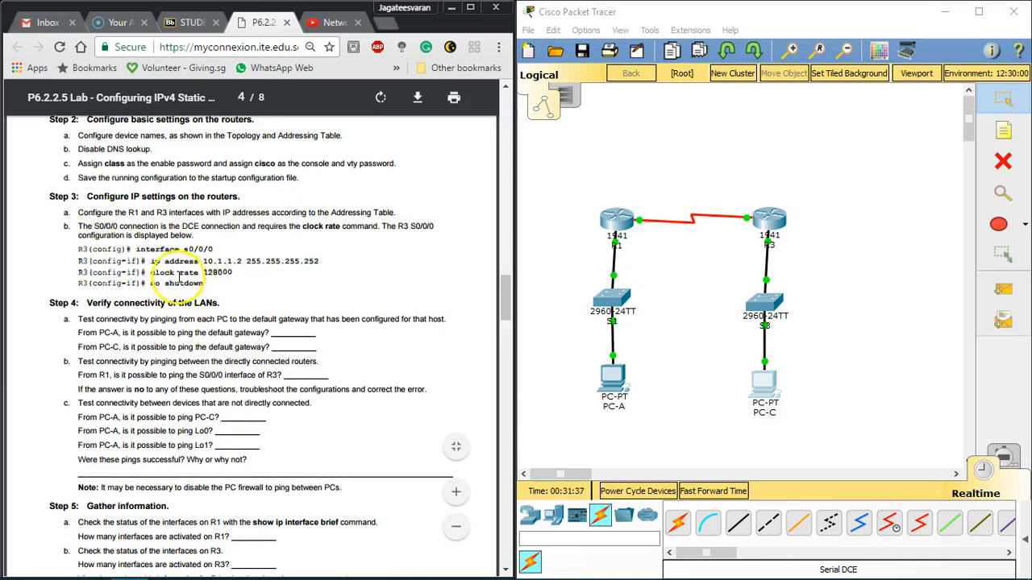
left_click_drag(158, 257, 222, 297)
left_click(220, 295)
left_click_drag(159, 245, 214, 276)
left_click(216, 276)
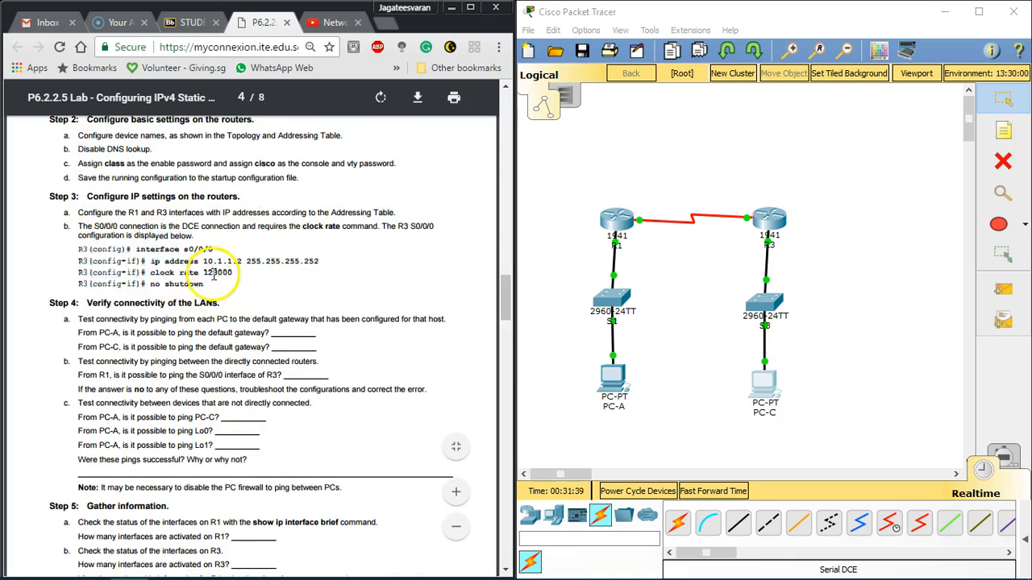
left_click_drag(147, 260, 277, 313)
mouse_move(209, 276)
left_mouse_down()
mouse_move(258, 273)
mouse_move(202, 271)
left_mouse_up()
left_click(210, 274)
left_click(201, 272)
left_click_drag(140, 237, 422, 299)
left_click(302, 240)
Step: Read Step 4 of the labsheet on testing connectivity from each PC to its default gateway
scroll(301, 240, "down", 3)
scroll(73, 143, "up", 1)
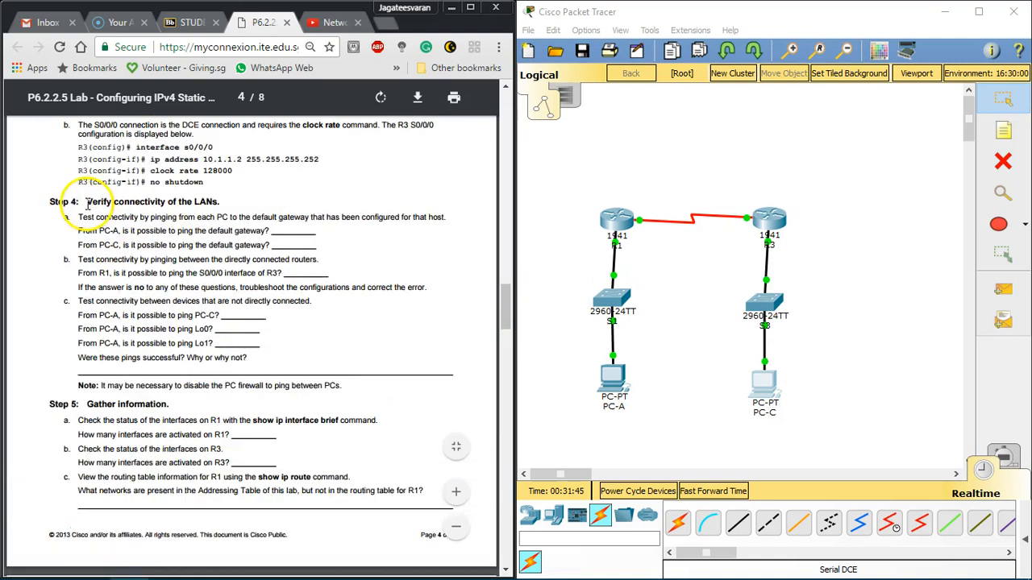
left_click_drag(79, 218, 196, 233)
left_click(196, 233)
left_click_drag(79, 218, 206, 218)
left_click(206, 217)
left_click_drag(310, 219, 450, 217)
left_click(450, 217)
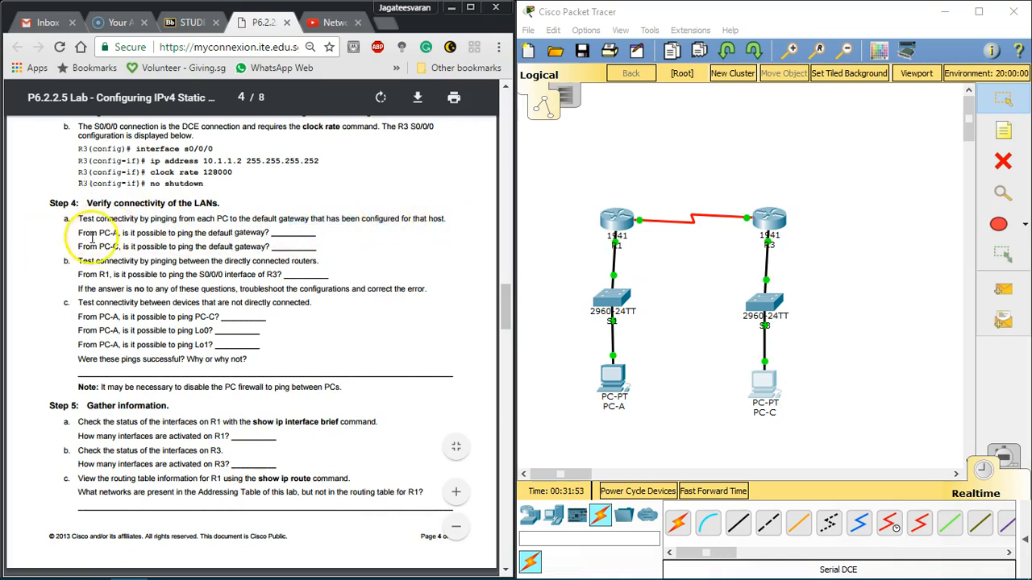
Step: Open PC-A's Command Prompt beside the labsheet and copy PC-A's default gateway, 192.168.0.1, from the Addressing Table
left_click(611, 379)
left_click(637, 190)
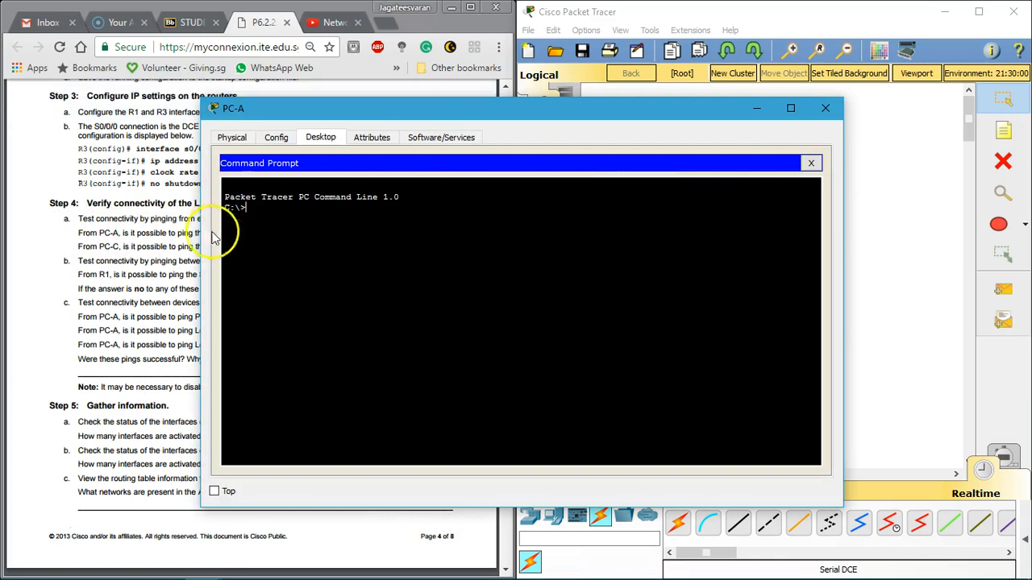
left_click_drag(202, 230, 437, 230)
left_click_drag(507, 112, 703, 93)
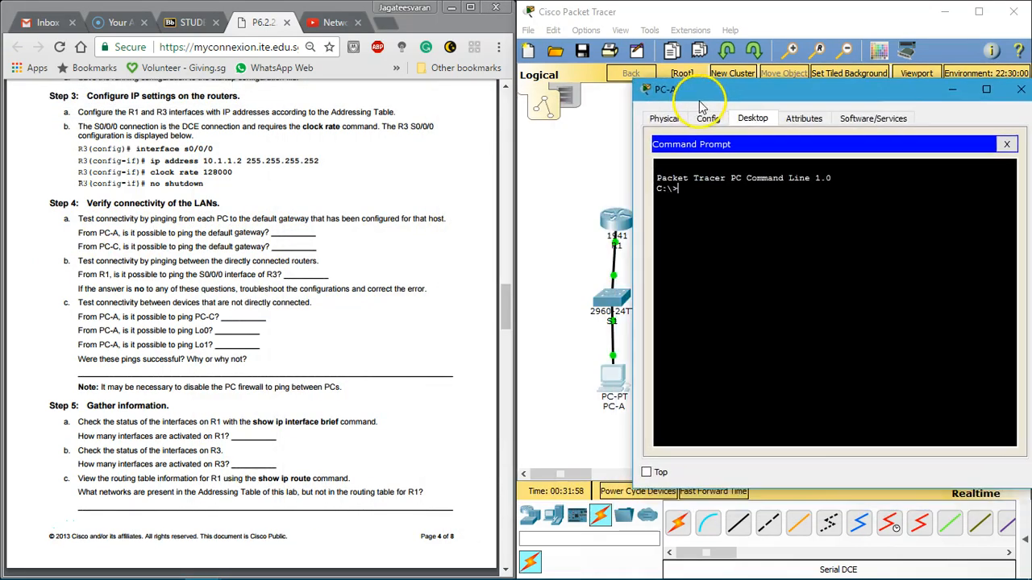
scroll(297, 266, "up", 20)
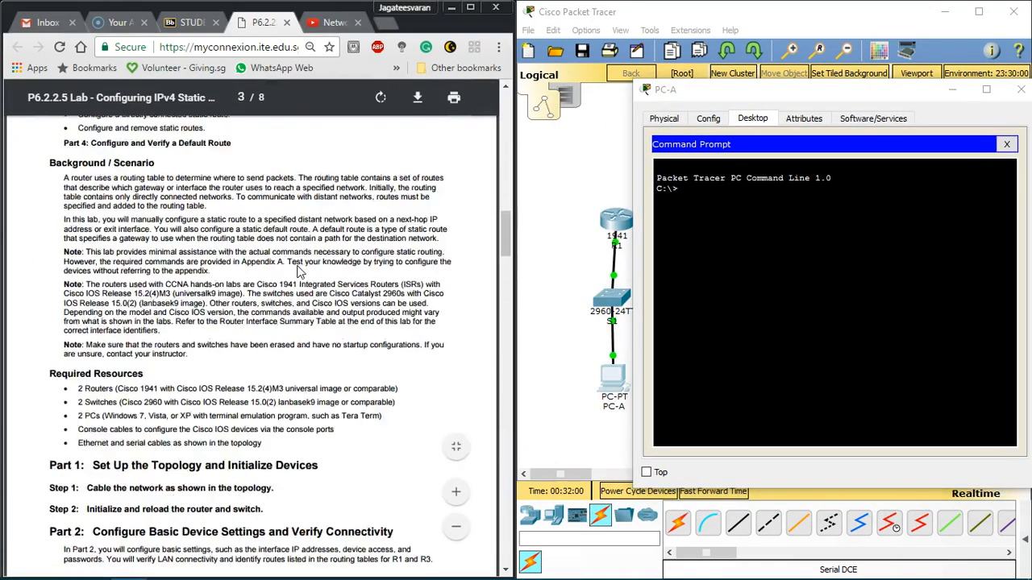
scroll(282, 313, "down", 1)
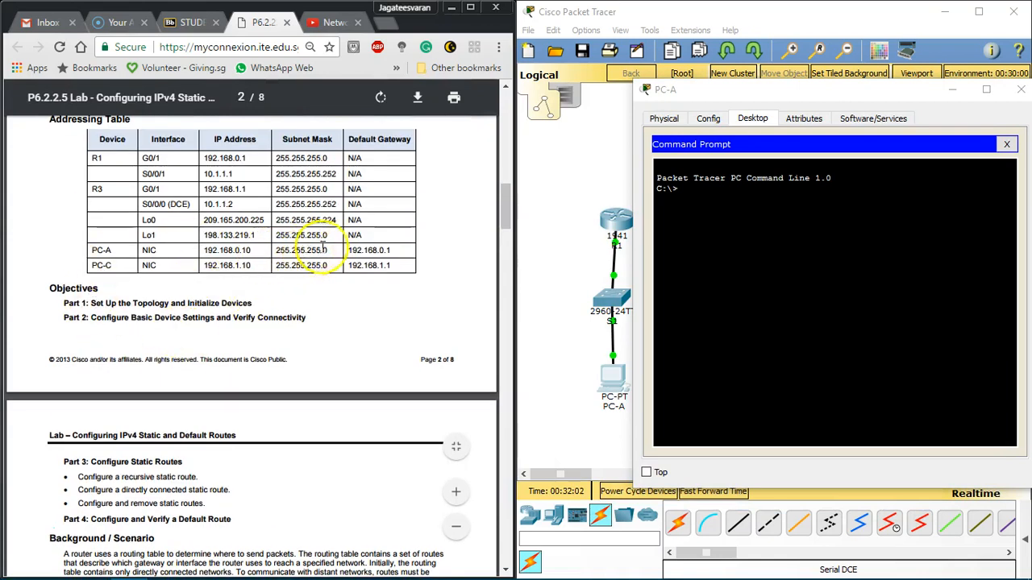
left_click_drag(346, 251, 410, 252)
key("ctrl+c")
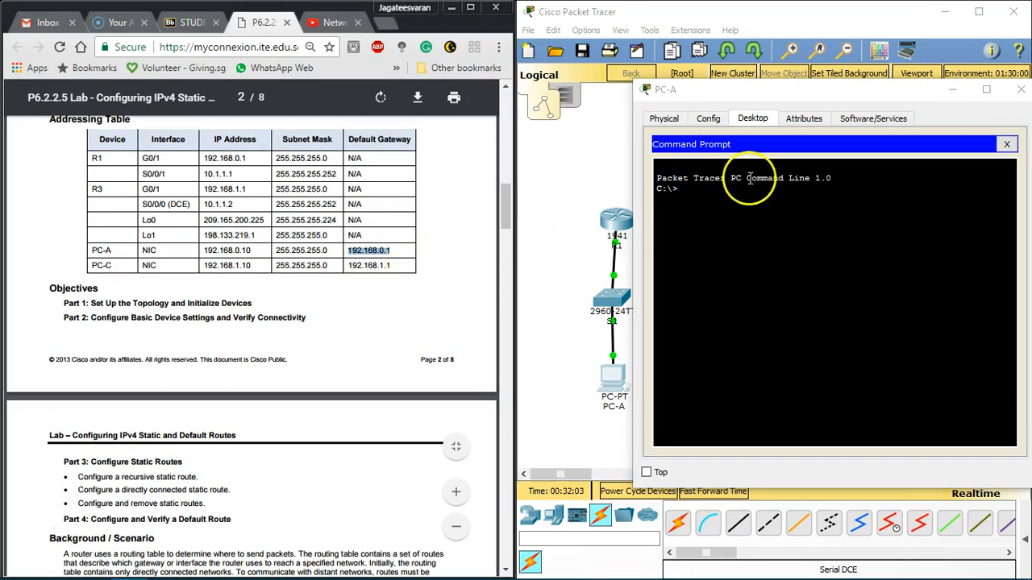
Step: Ping the default gateway 192.168.0.1 from PC-A's Command Prompt
left_click(769, 201)
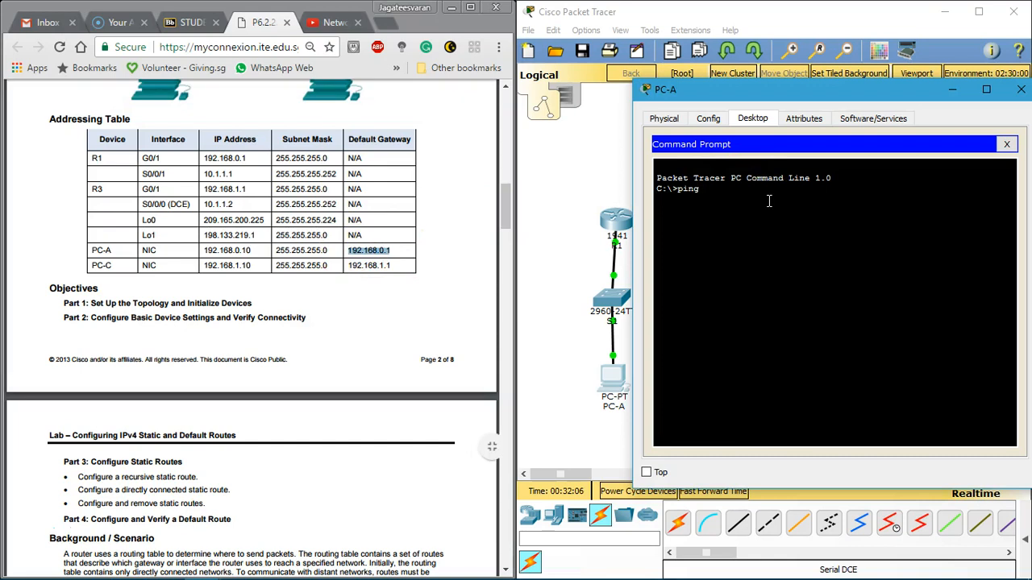
type("ping")
right_click(768, 201)
left_click(794, 234)
key("Return")
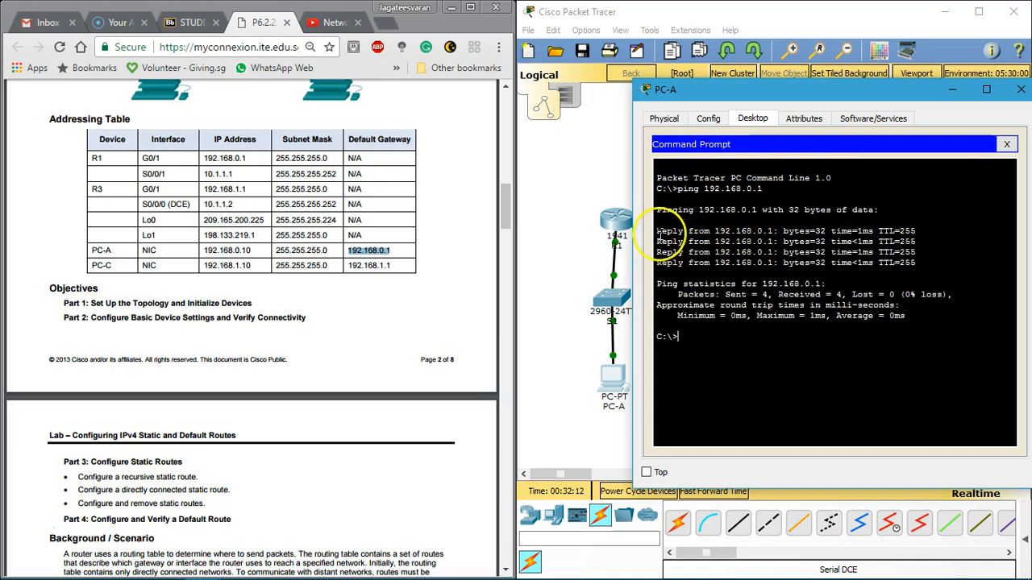
Step: Check the replies and packet statistics of PC-A's ping, and close PC-A
left_click_drag(669, 246, 874, 265)
left_click(874, 267)
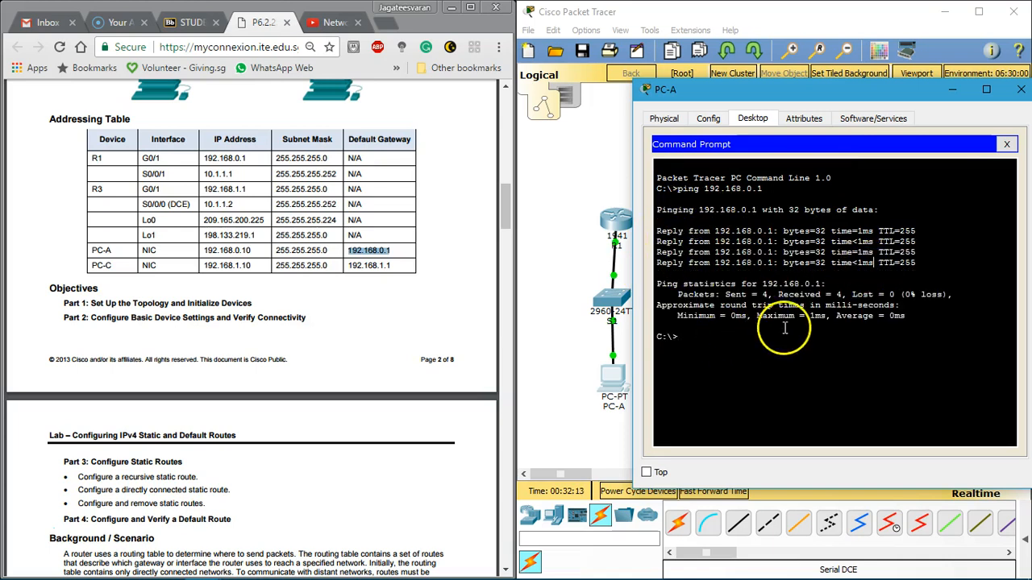
left_click_drag(733, 301, 895, 295)
left_click(900, 289)
left_click(1006, 144)
left_click(1021, 89)
Step: Return to Step 4 of the labsheet and open PC-C's Command Prompt, keeping the labsheet visible beside it
scroll(248, 246, "down", 4)
scroll(248, 246, "down", 15)
scroll(147, 204, "up", 3)
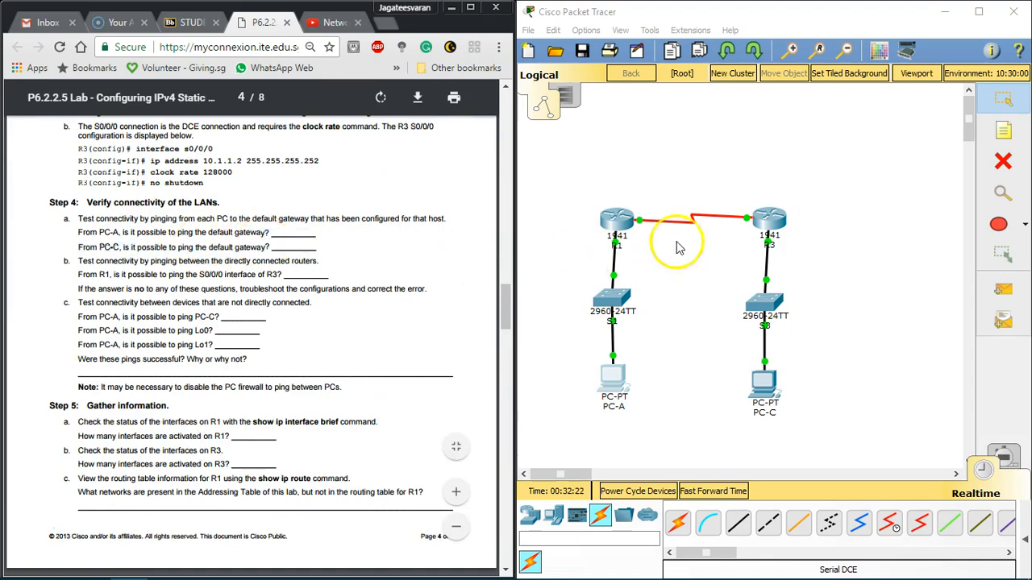
left_click(763, 388)
left_click(508, 222)
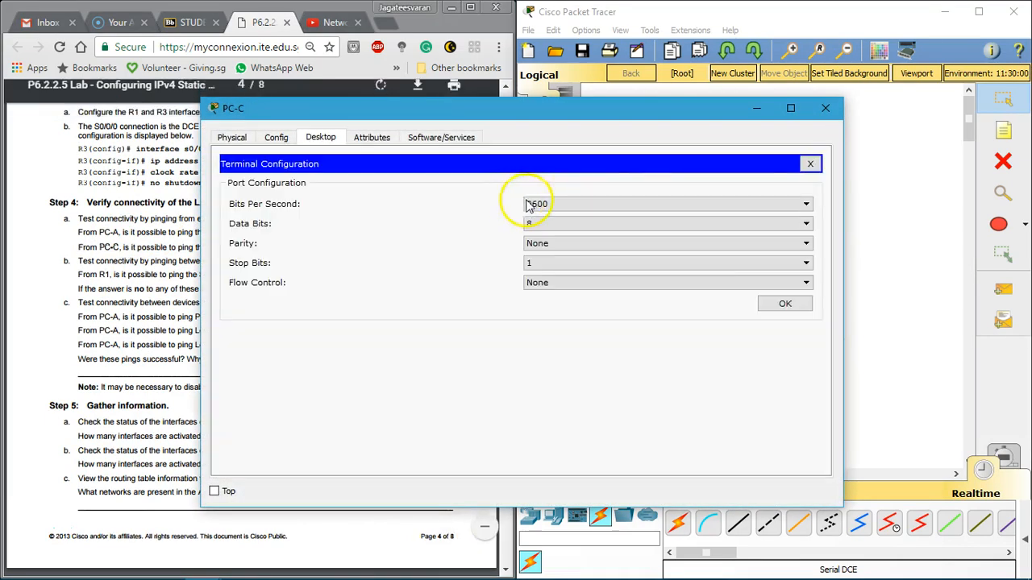
left_click(809, 164)
left_click(614, 226)
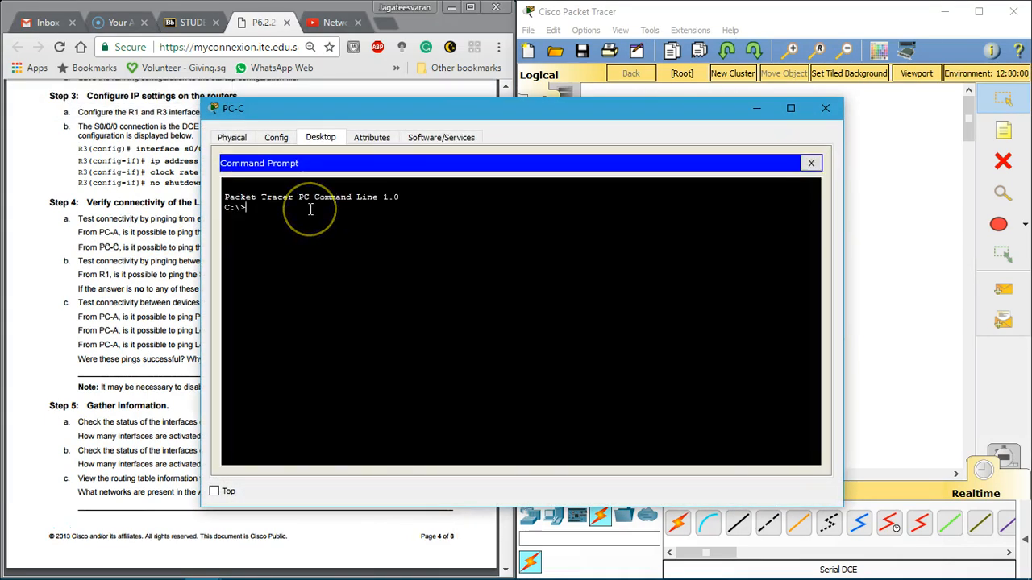
left_click_drag(475, 106, 793, 82)
Step: Look up PC-C's default gateway in the Addressing Table and ping 192.168.1.1 from PC-C
scroll(403, 179, "up", 15)
scroll(407, 233, "up", 4)
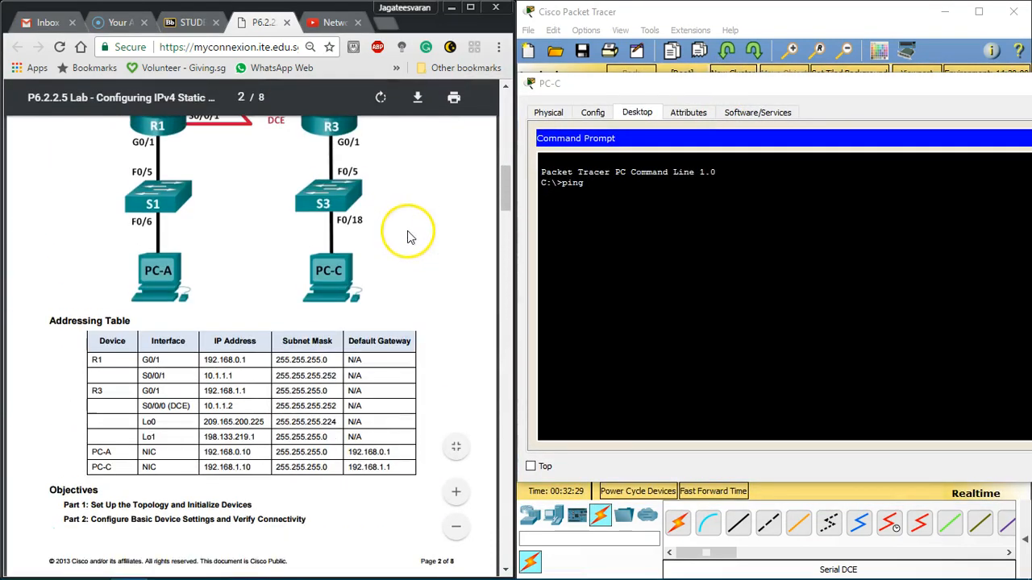
left_click(643, 247)
type("192")
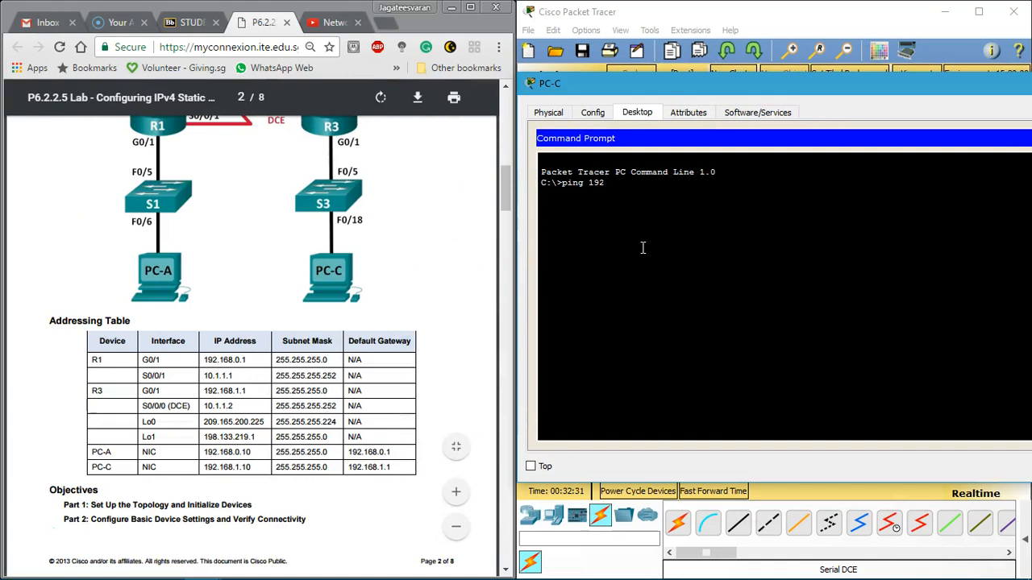
type(".168.1.1")
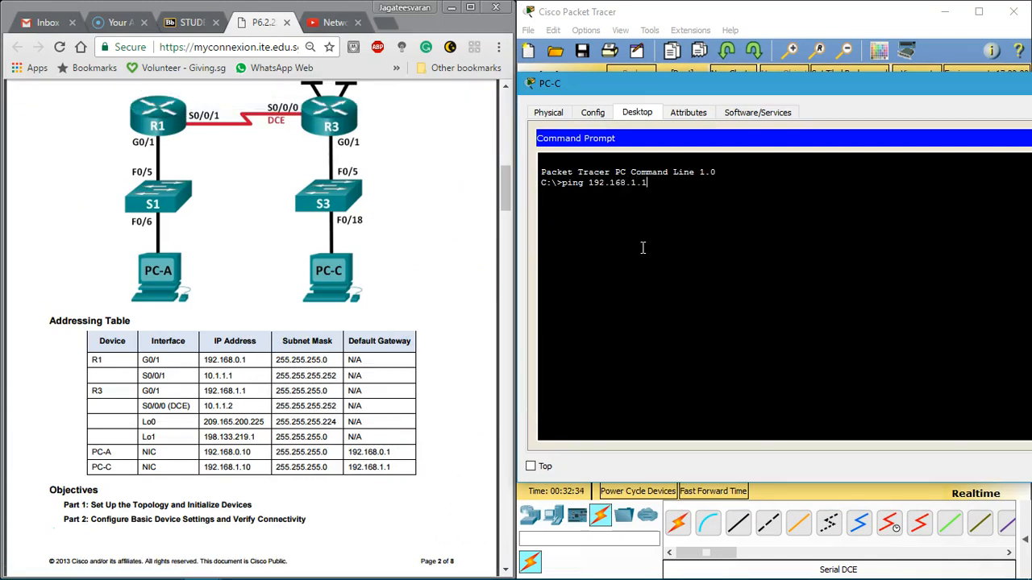
key("Return")
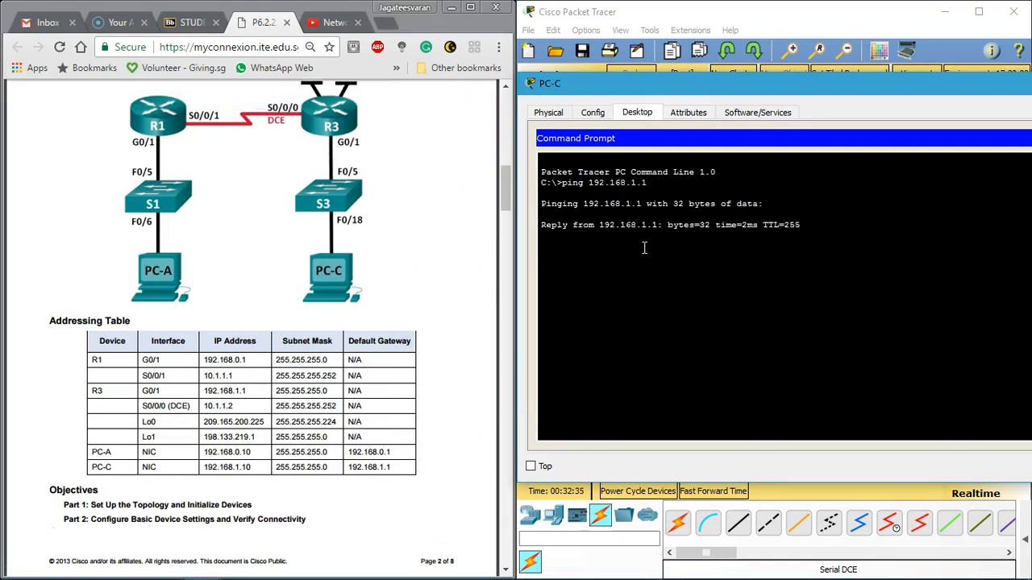
Step: Check PC-C's ping output, return to Step 4 of the labsheet, and close PC-C
left_click_drag(746, 78, 665, 69)
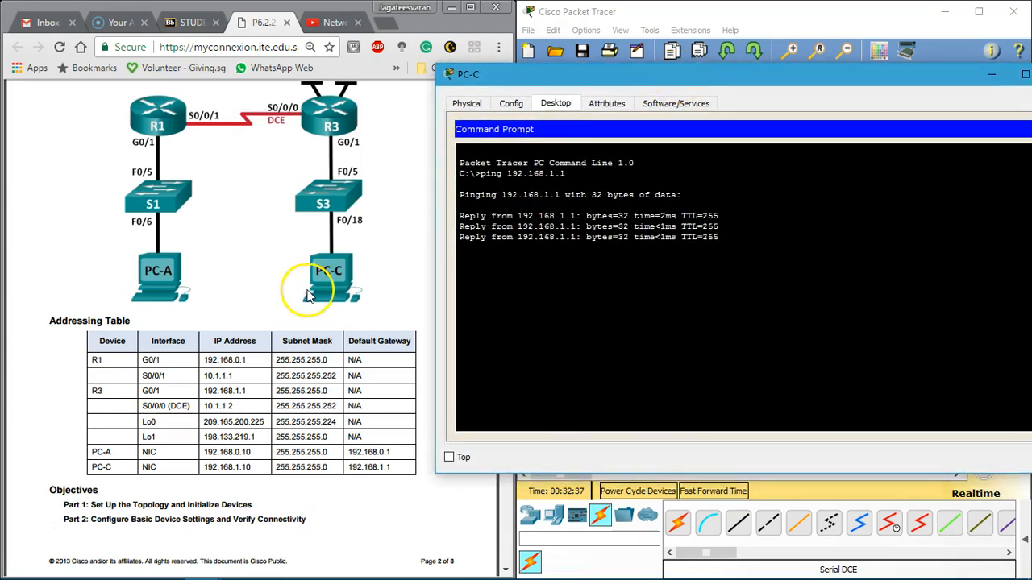
left_click(306, 282)
scroll(315, 297, "down", 5)
scroll(312, 290, "down", 15)
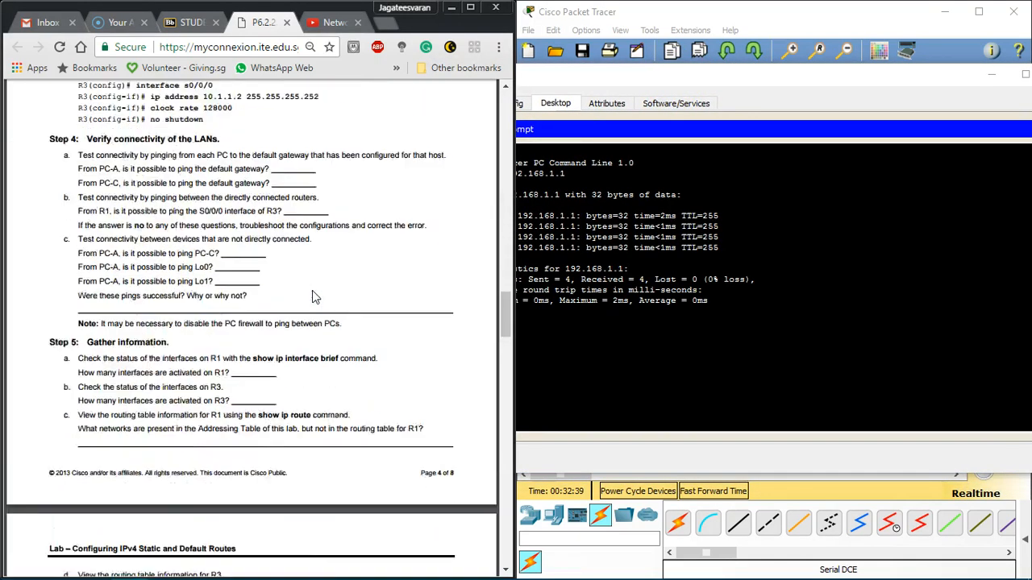
left_click_drag(715, 79, 519, 91)
left_click(860, 87)
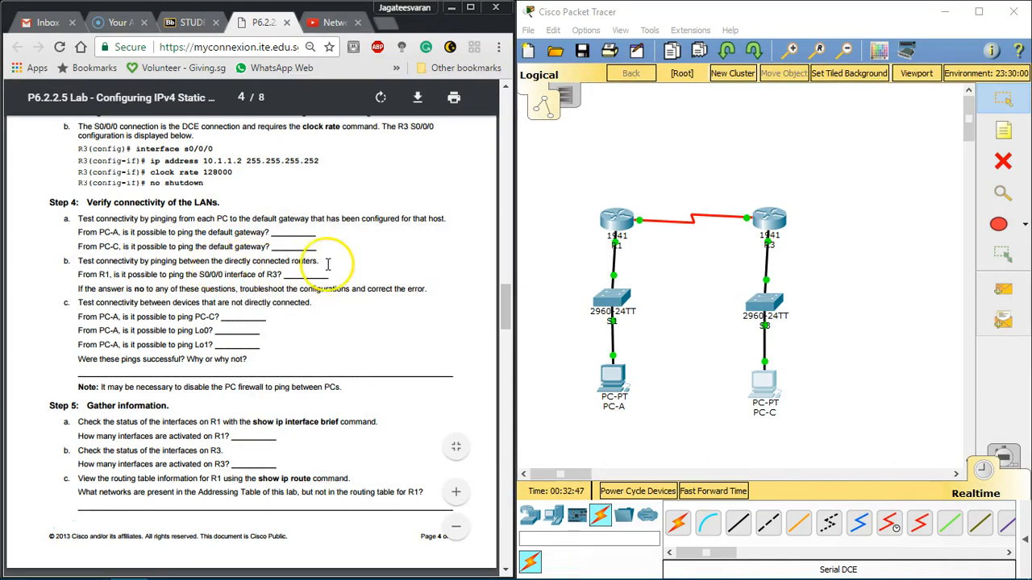
Step: Read Step 4b, open R1, and copy the IP address of R3's S0/0/0 interface, 10.1.1.2, from the Addressing Table
left_click_drag(108, 276, 227, 275)
left_click(227, 275)
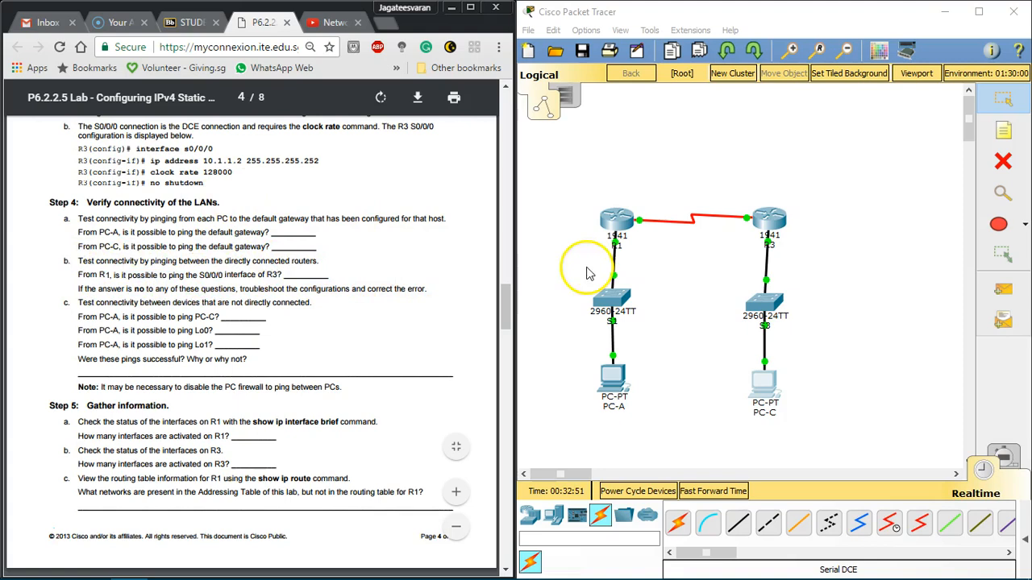
left_click(627, 225)
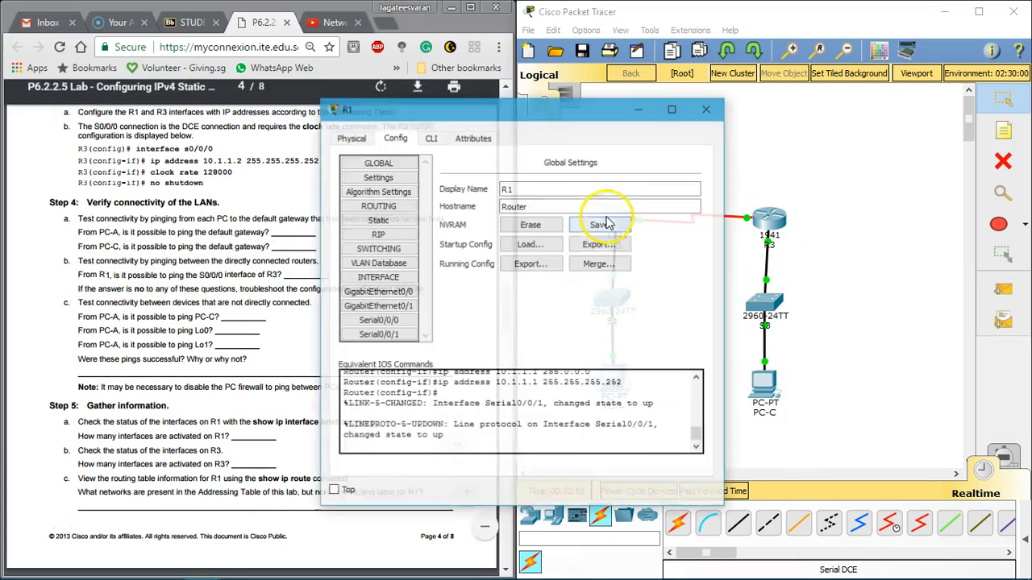
left_click_drag(396, 116, 665, 115)
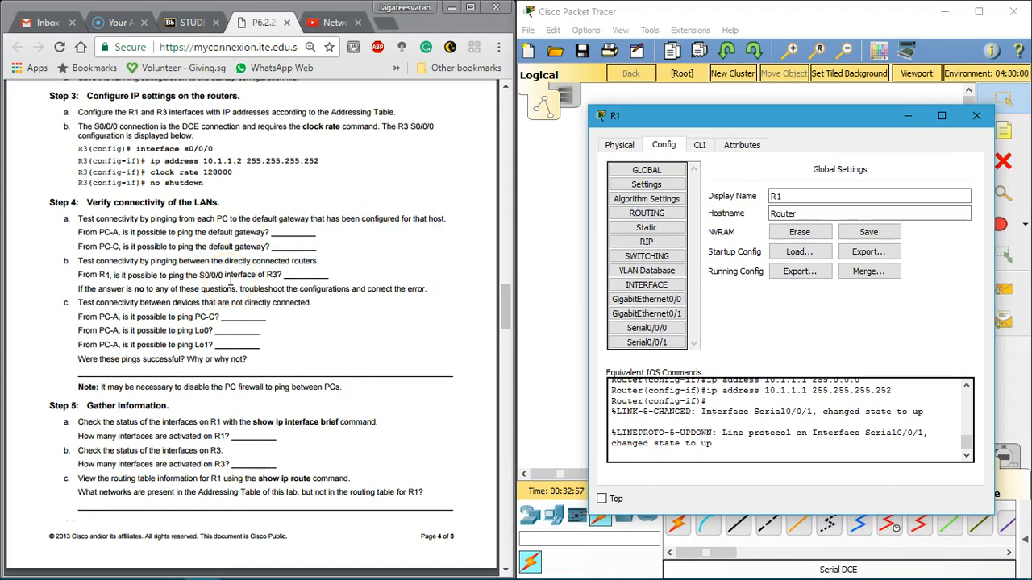
scroll(307, 185, "up", 15)
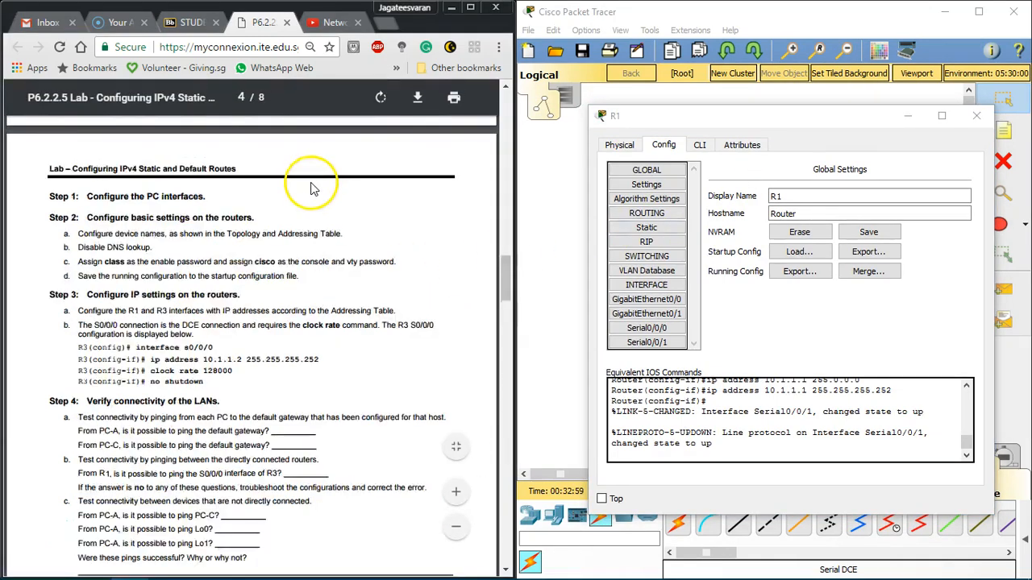
left_click_drag(205, 203, 225, 207)
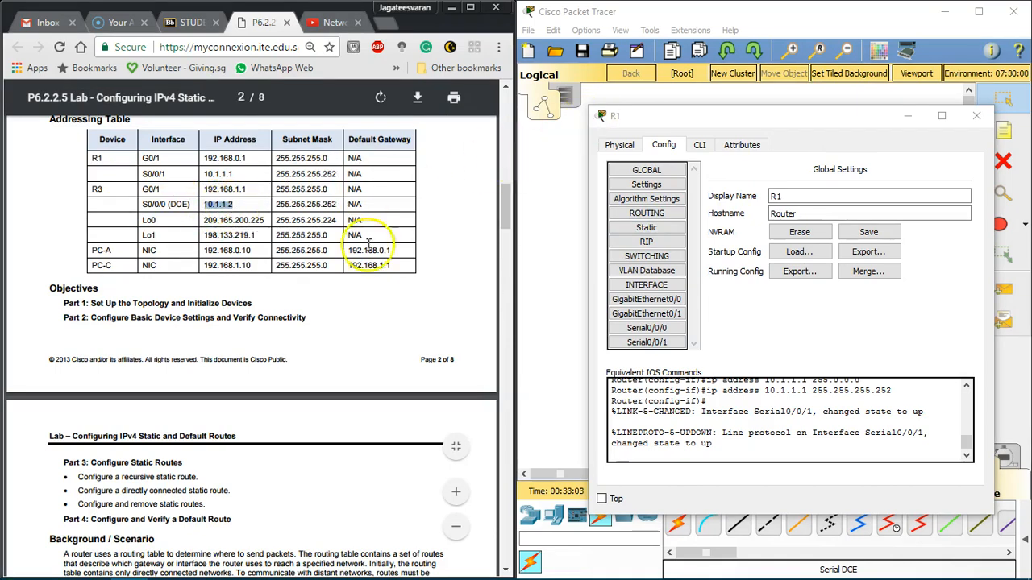
scroll(335, 266, "down", 15)
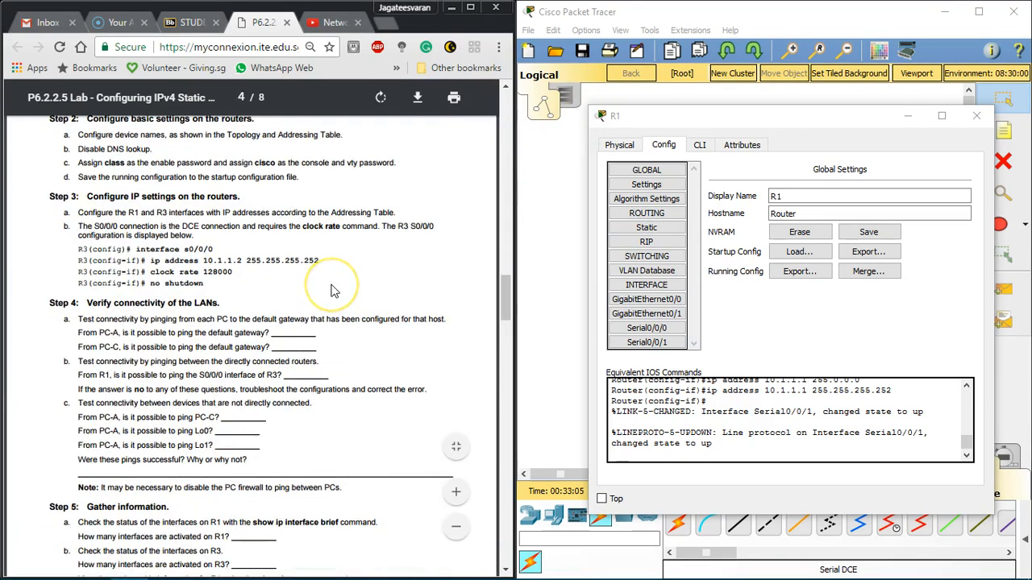
scroll(334, 290, "down", 3)
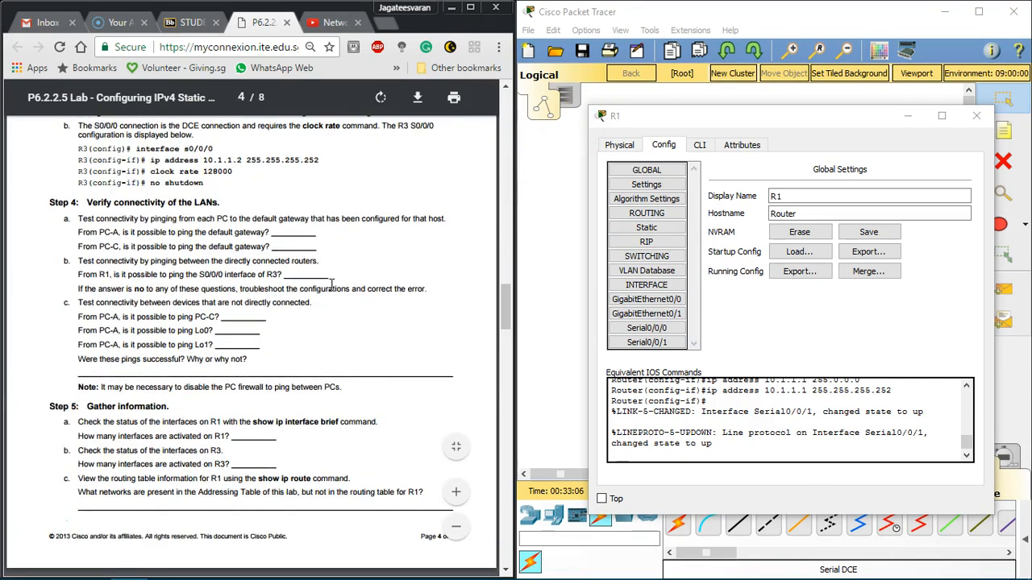
Step: Exit interface configuration mode in R1's command line and try to ping 10.1.1.2 from global configuration mode
left_click(700, 147)
key("Return")
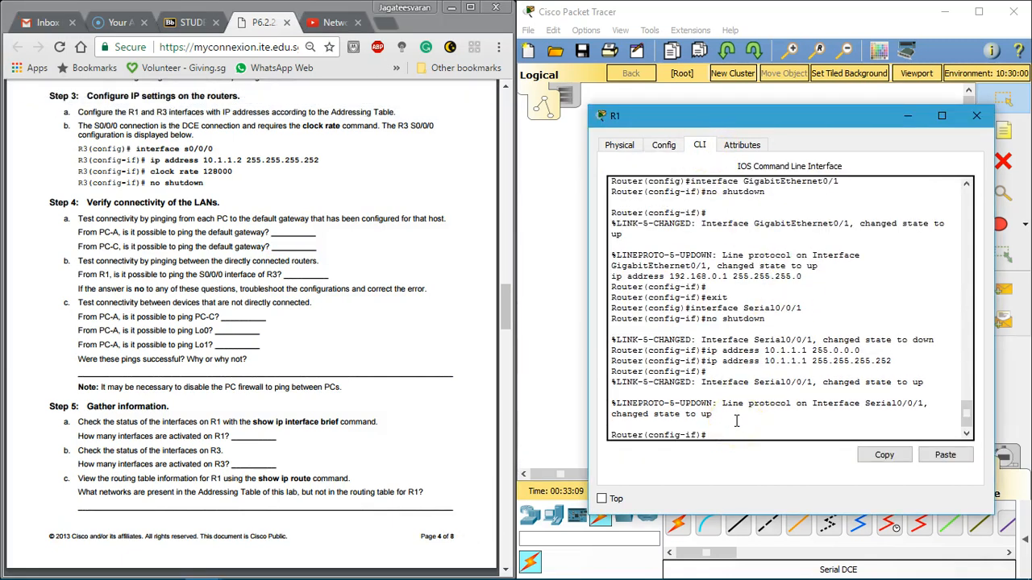
type("exit")
key("Return")
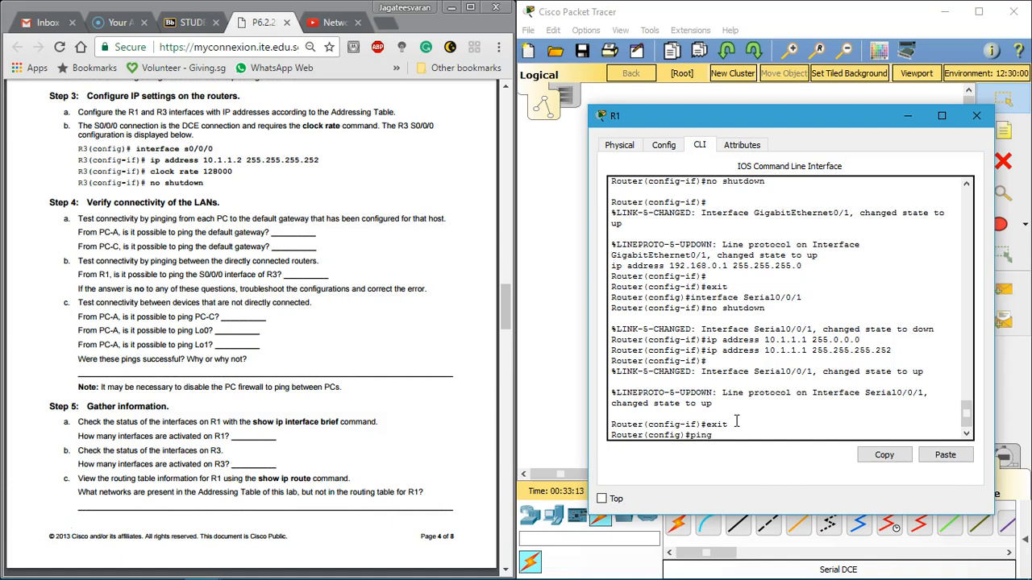
type("ping")
left_click(944, 455)
key("Return")
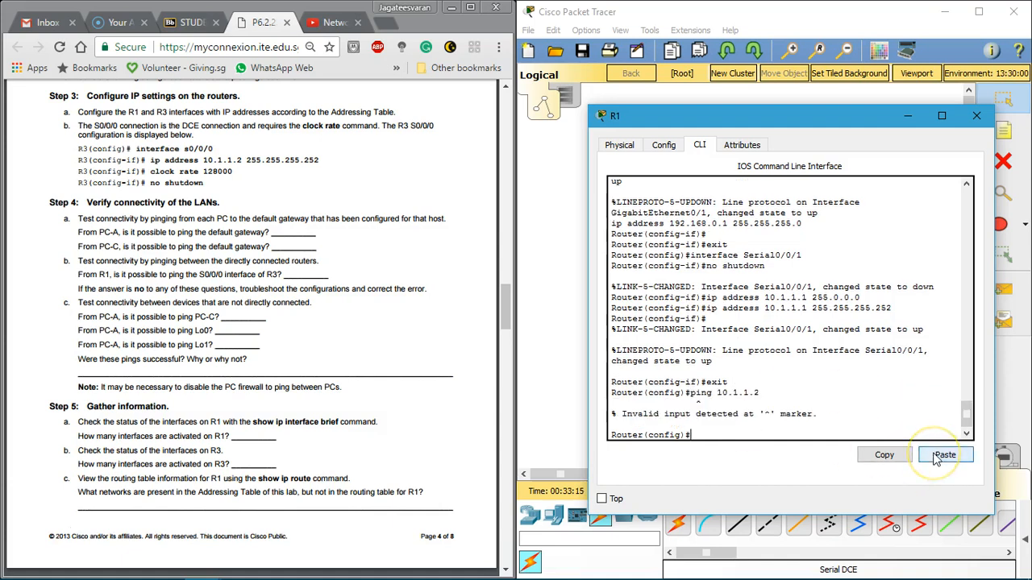
Step: Exit to privileged EXEC mode on R1, ping R3's S0/0/0 address 10.1.1.2, and check the success rate
type("exit")
key("Return")
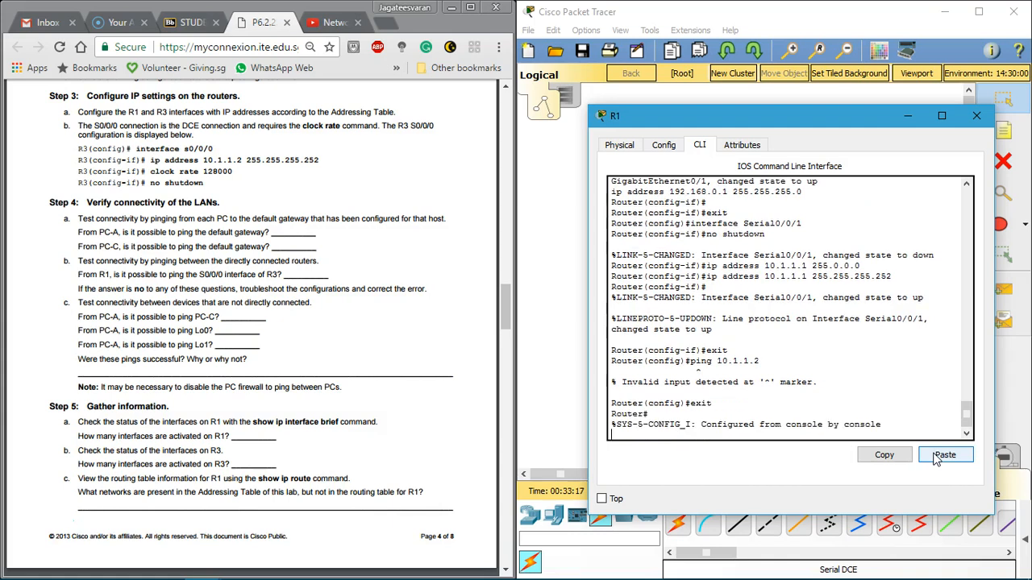
type("pi")
key("Tab")
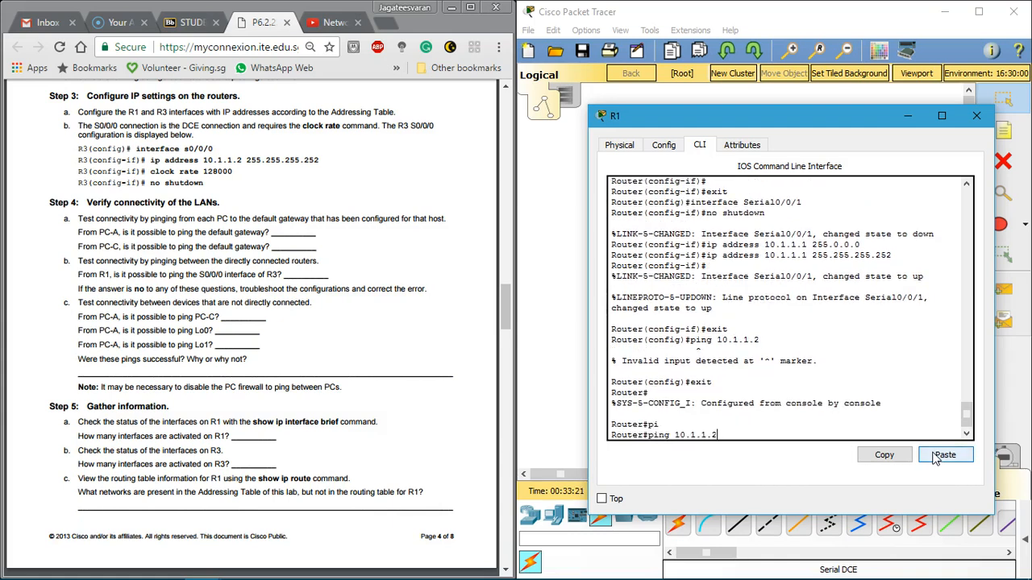
key("Return")
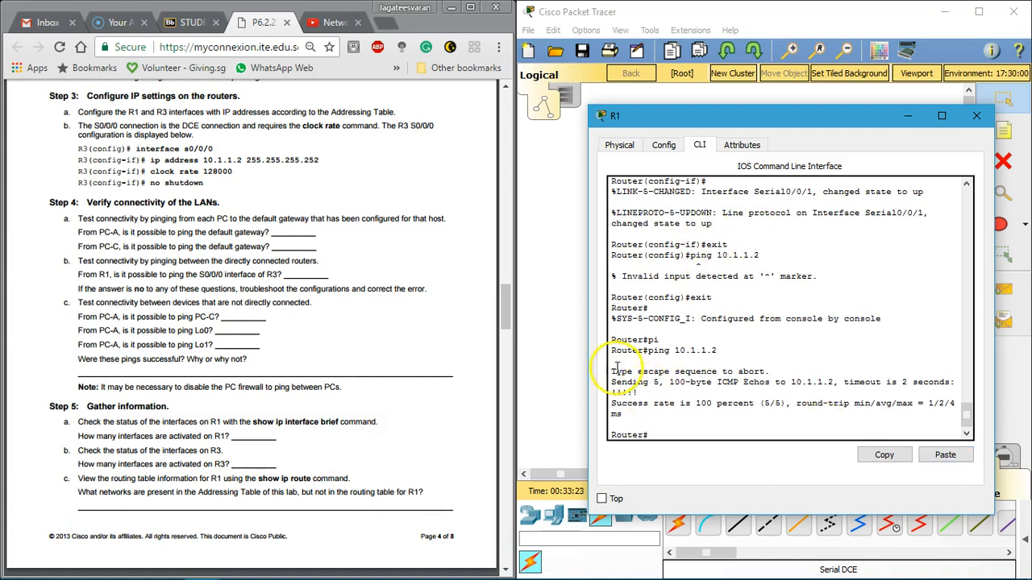
left_click_drag(622, 350, 749, 405)
left_click(748, 405)
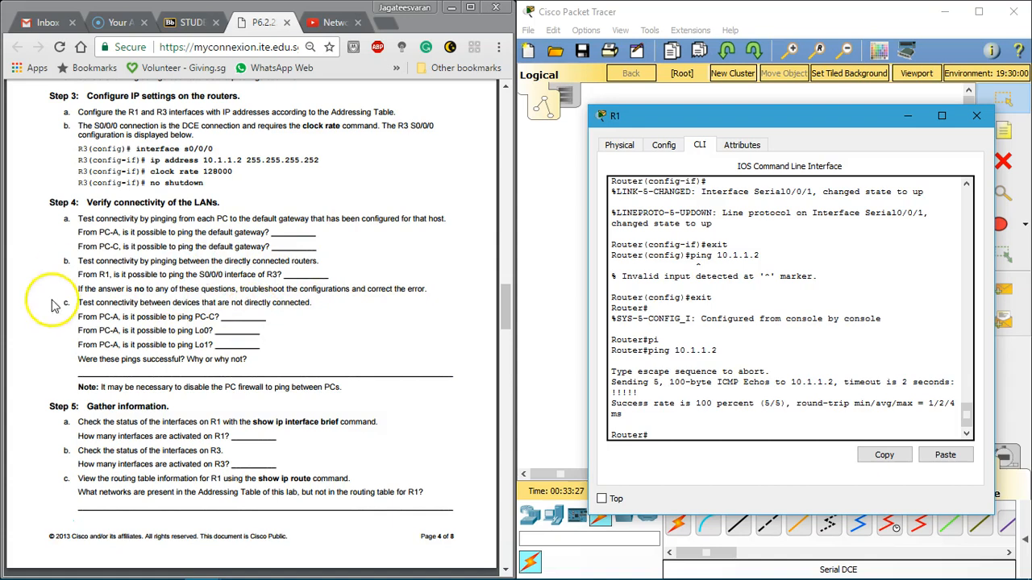
Step: Read the labsheet's Step 4b note on troubleshooting the configurations and look back at the earlier configuration steps
left_click(125, 298)
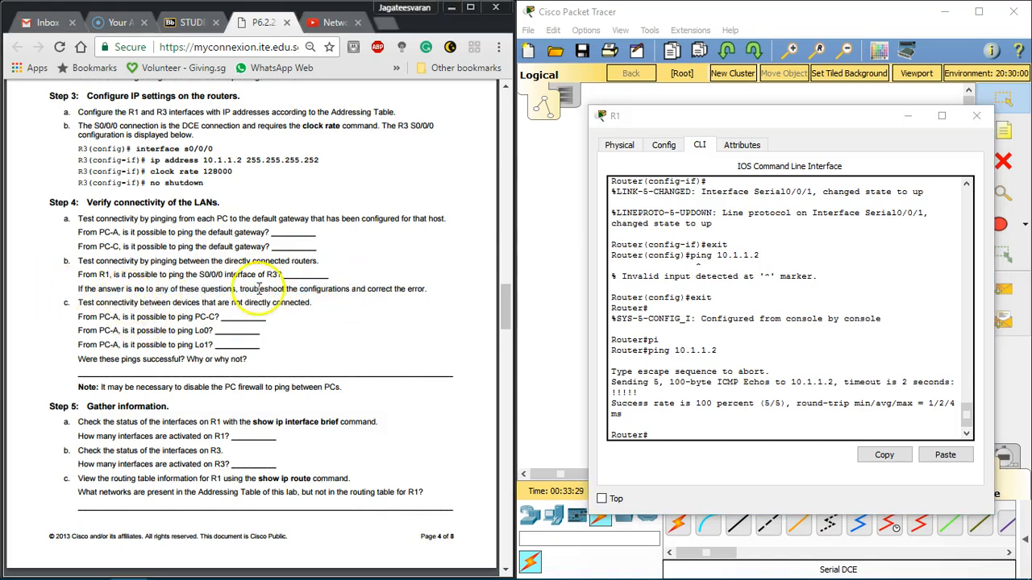
left_click_drag(171, 288, 372, 289)
left_click(372, 289)
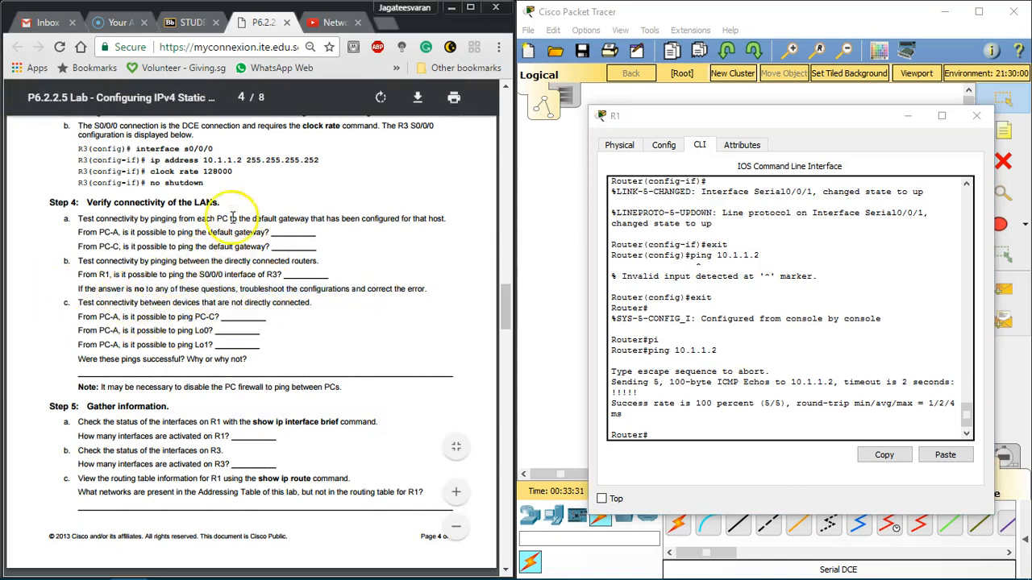
scroll(209, 253, "up", 5)
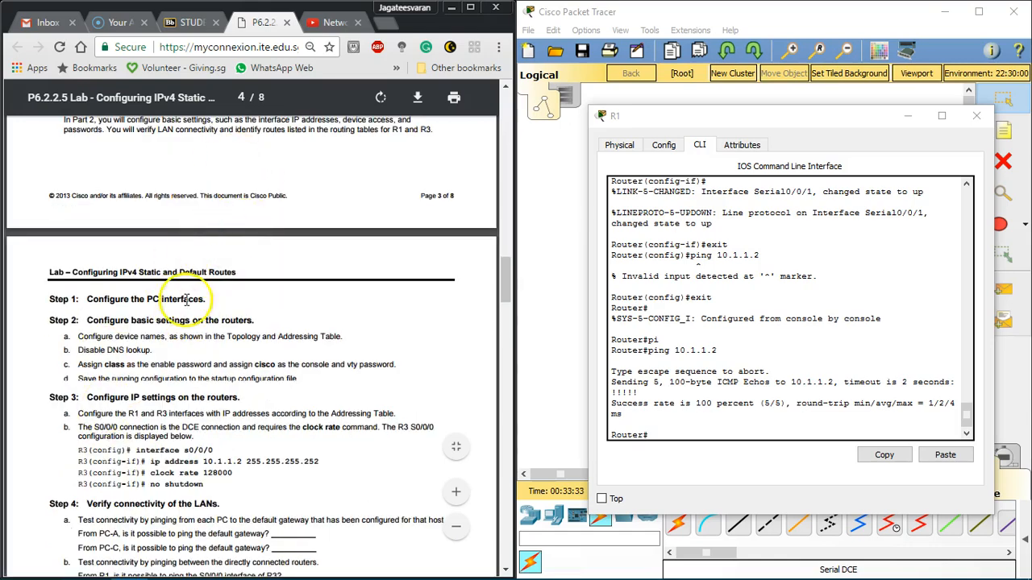
Step: Read Step 4c, close R1, and copy PC-C's IP address, 192.168.1.10, from the Addressing Table
scroll(219, 283, "down", 5)
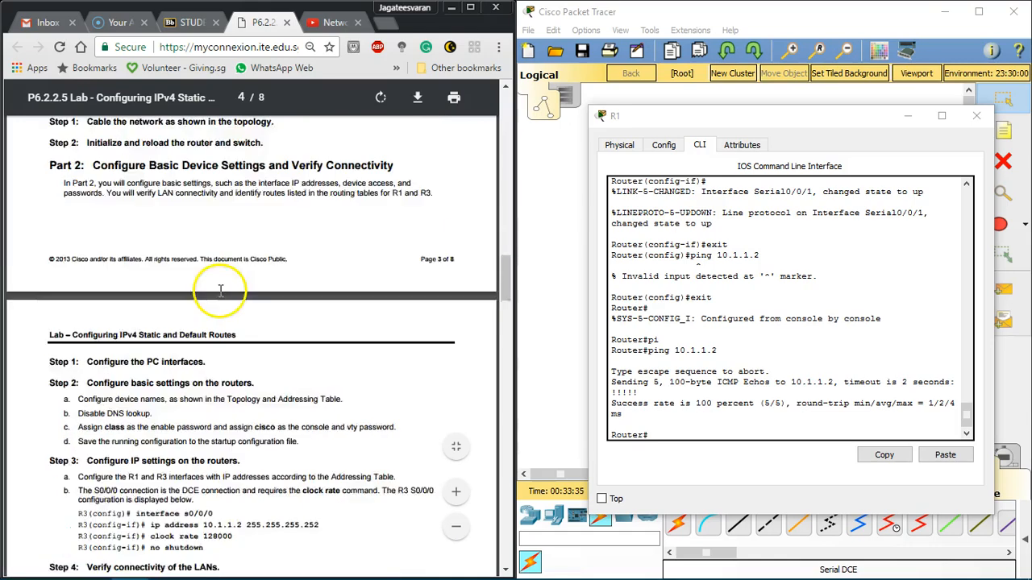
scroll(188, 355, "down", 3)
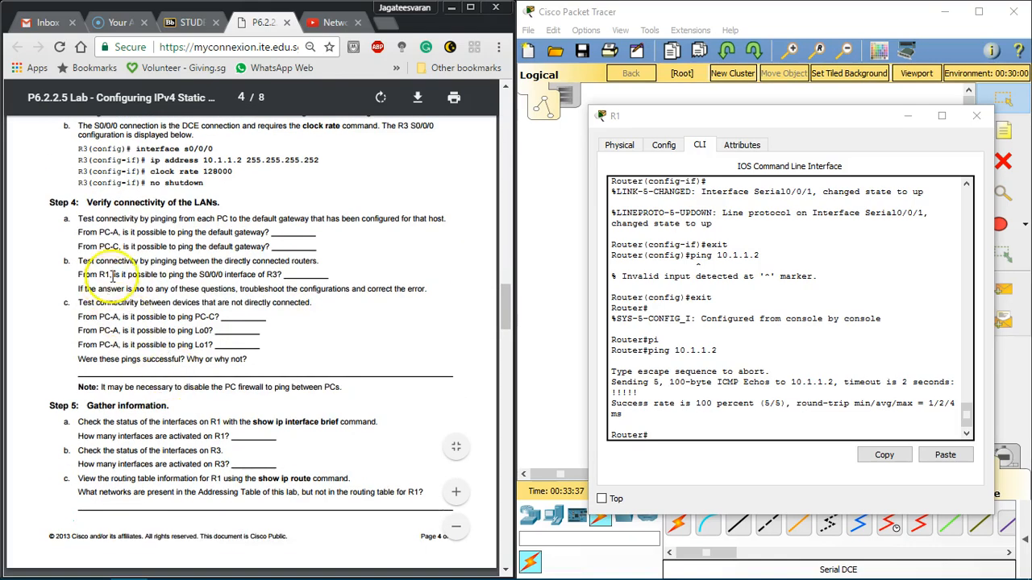
scroll(111, 242, "down", 2)
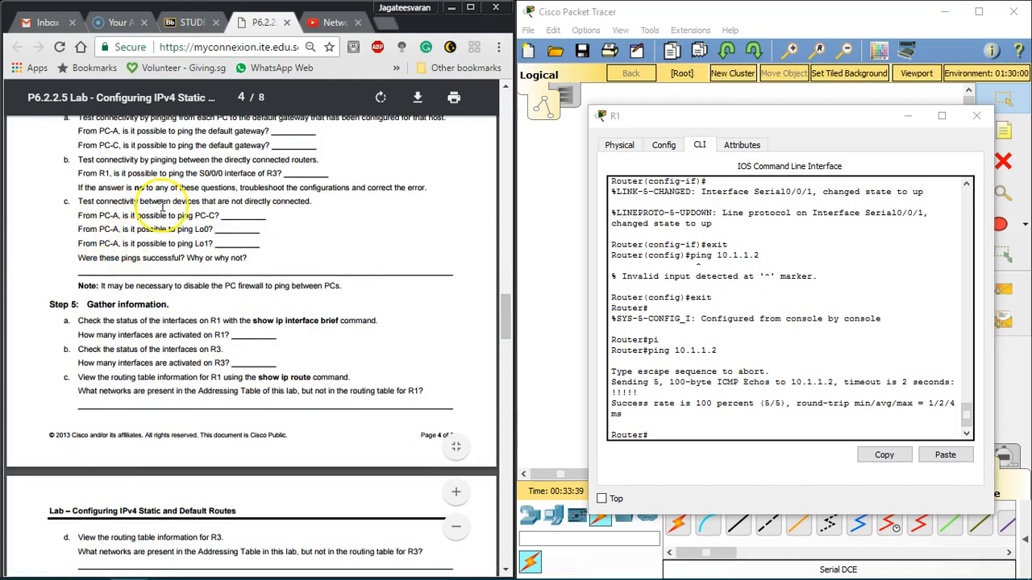
left_click(976, 116)
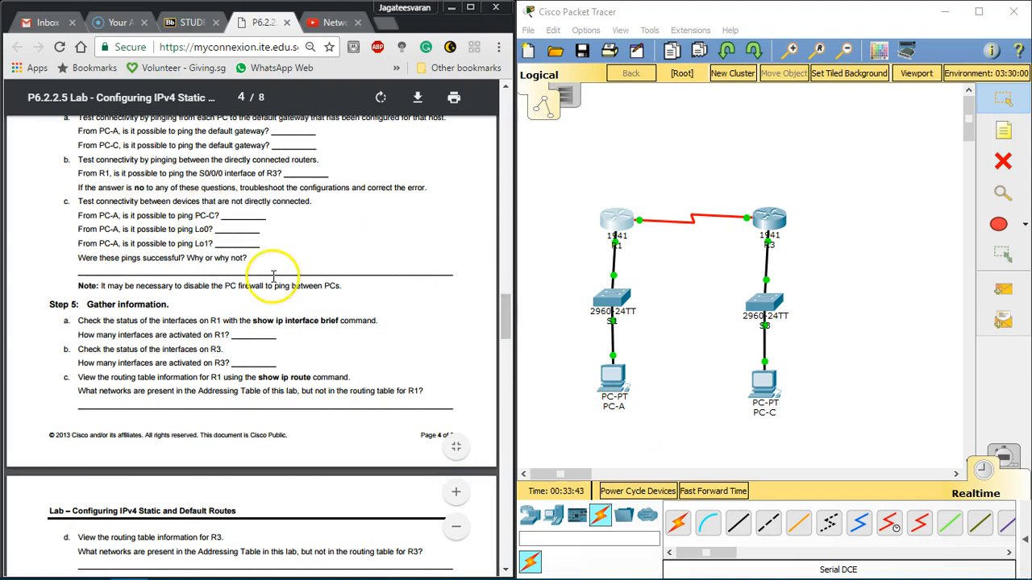
scroll(275, 277, "up", 10)
scroll(274, 277, "up", 8)
scroll(281, 282, "down", 3)
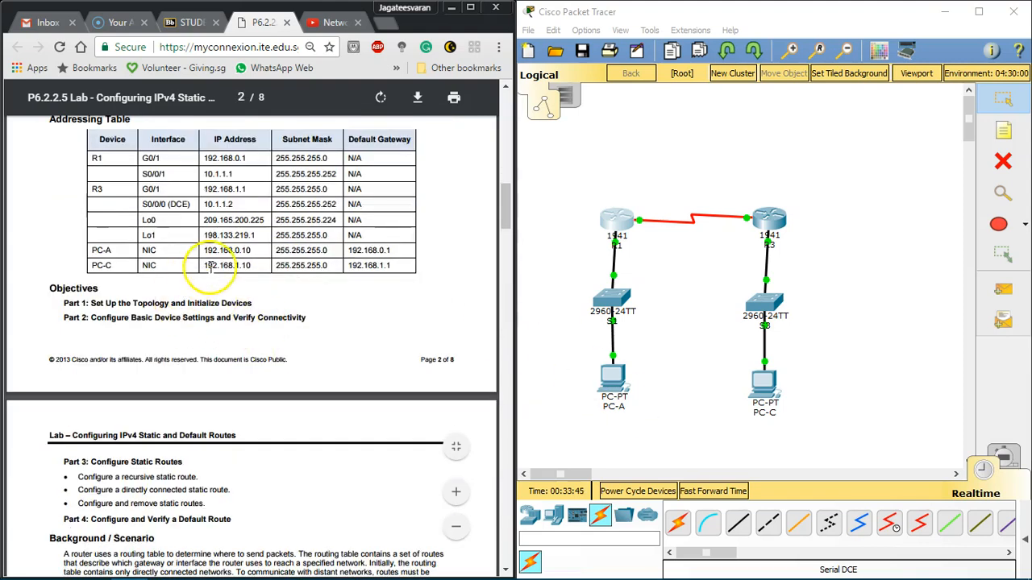
left_click_drag(204, 269, 263, 271)
key("ctrl+c")
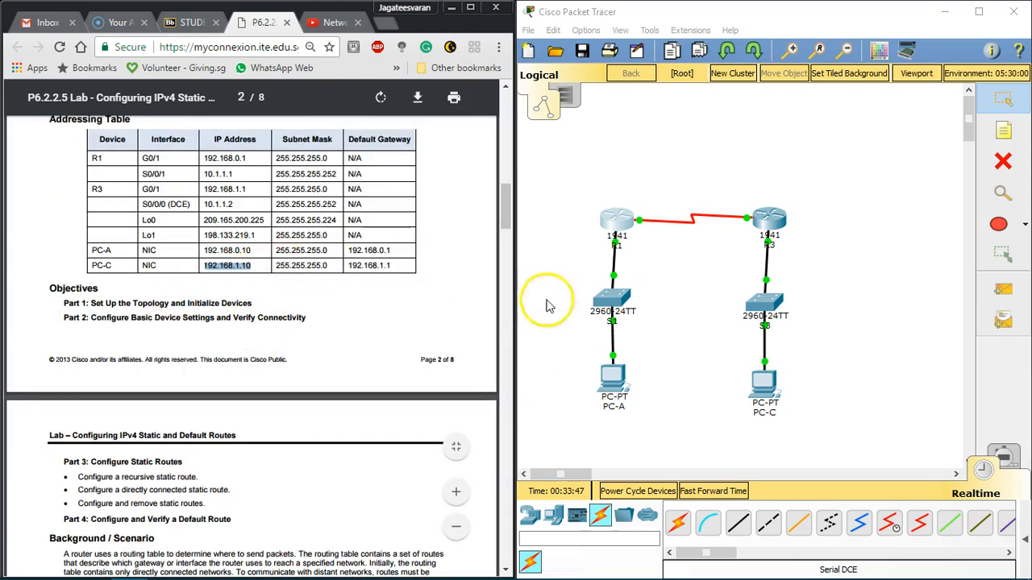
Step: Ping PC-C's address 192.168.1.10 from PC-A's Command Prompt
left_click(611, 372)
left_click(645, 153)
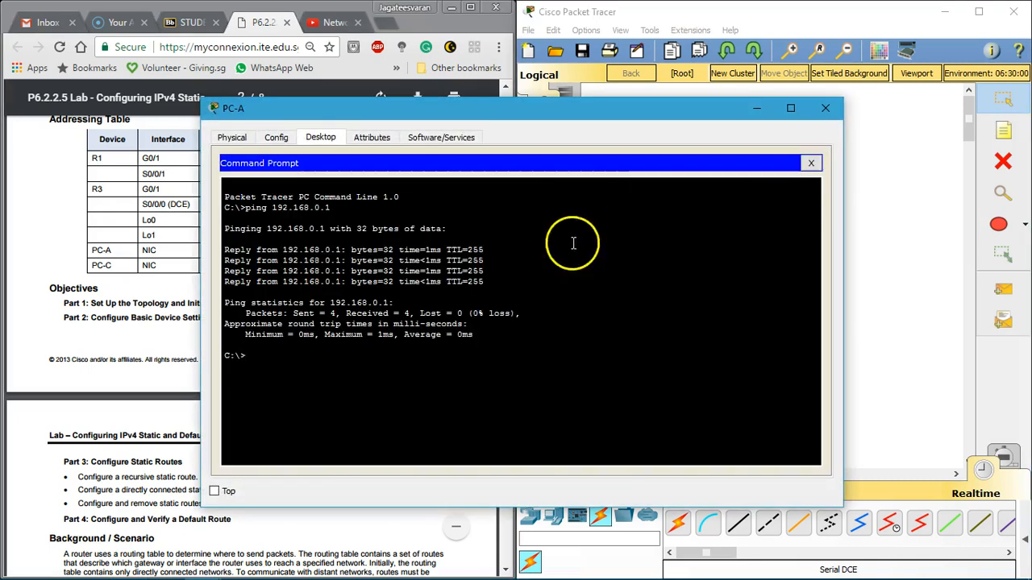
type("ping")
right_click(436, 269)
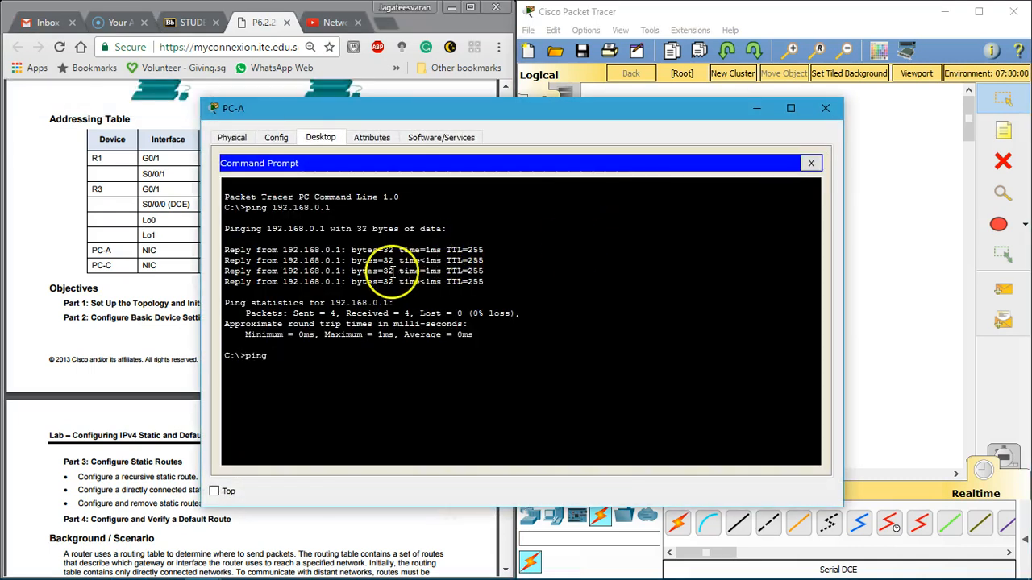
left_click(438, 298)
key("Return")
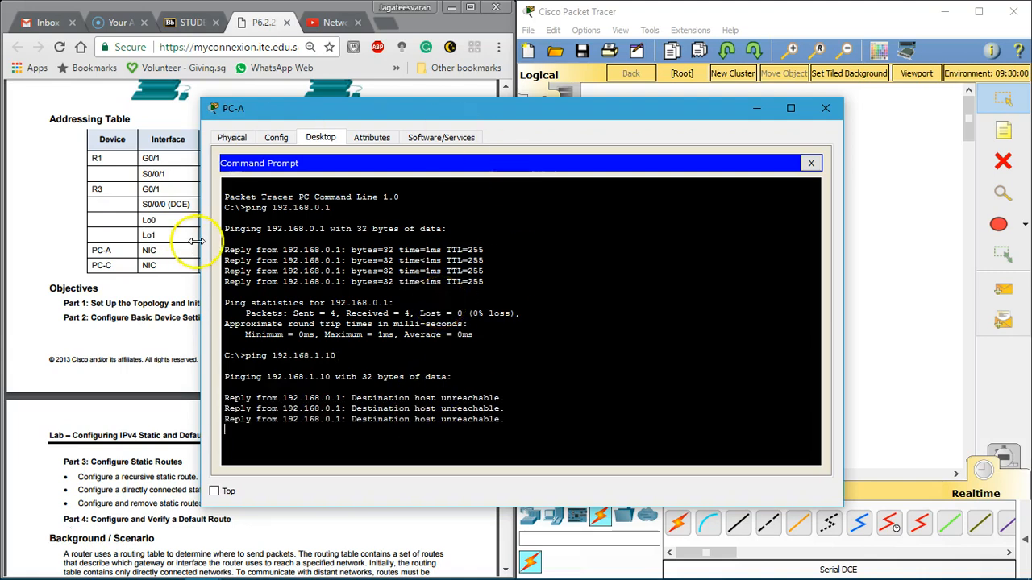
Step: Examine PC-A's ping replies for 192.168.1.10 alongside Step 4c and the topology, and close PC-A
left_click_drag(473, 111, 824, 68)
scroll(407, 206, "down", 5)
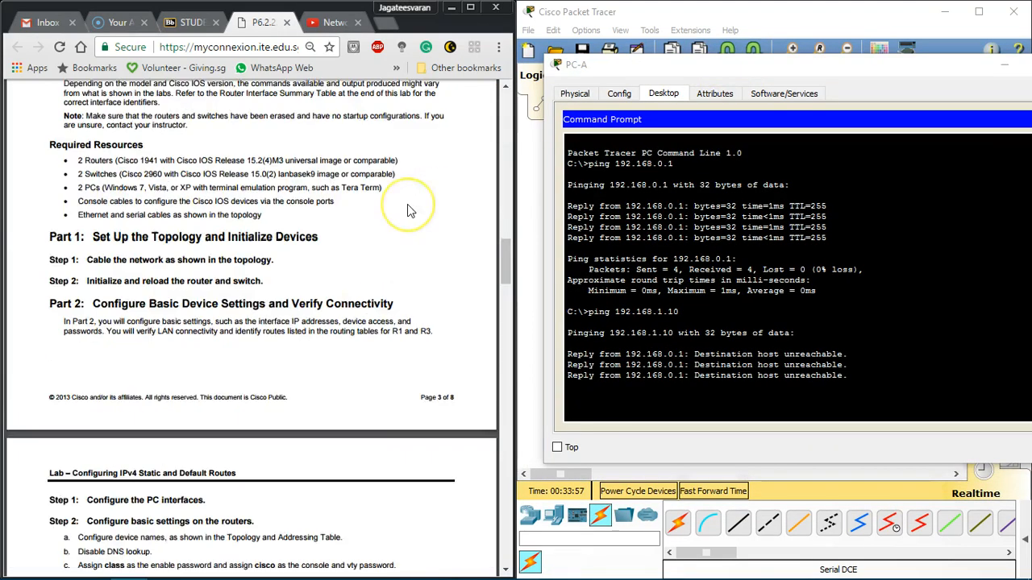
scroll(407, 208, "down", 6)
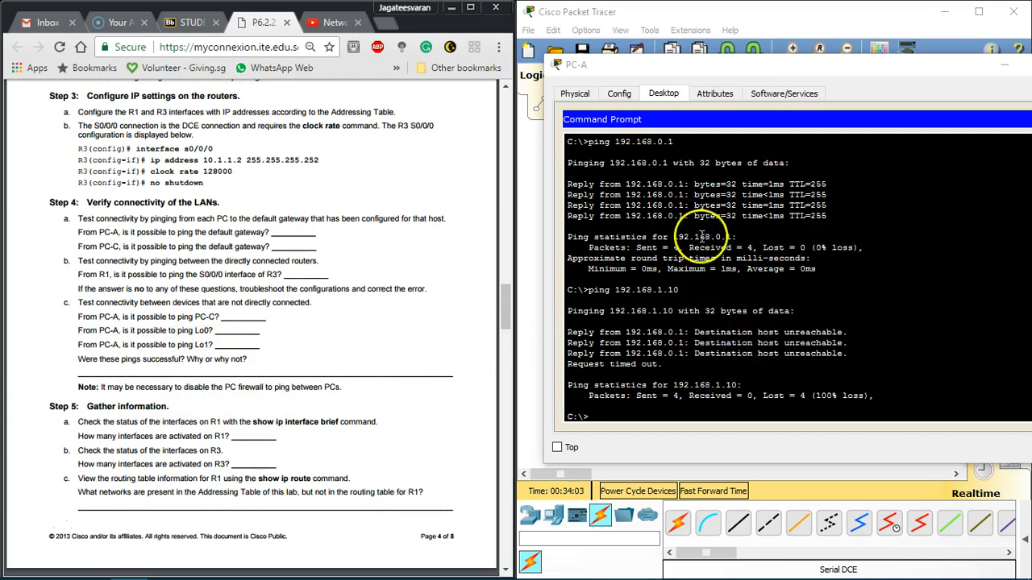
left_click(859, 385)
left_click_drag(647, 290, 784, 346)
left_click(784, 345)
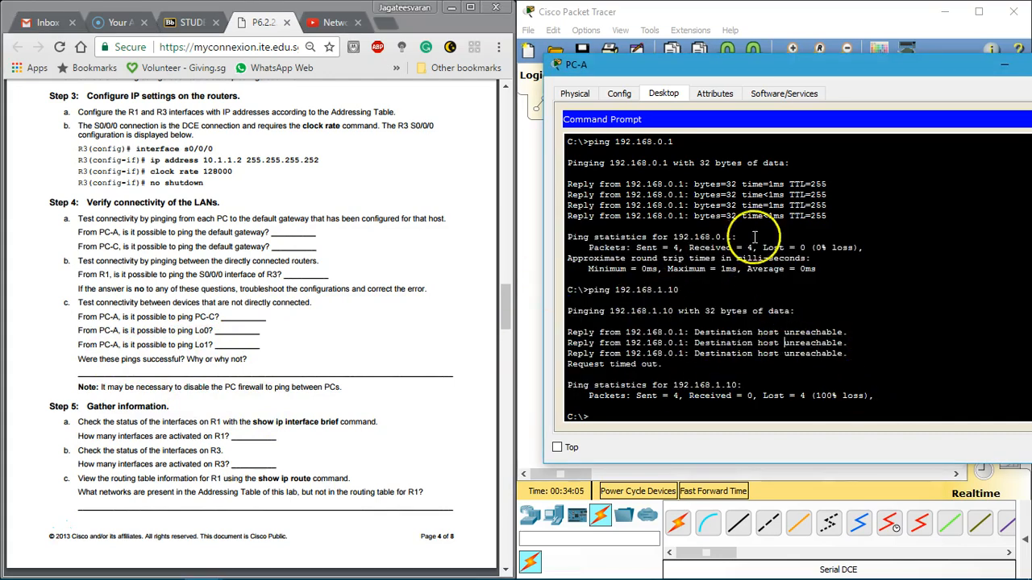
left_click_drag(770, 68, 212, 167)
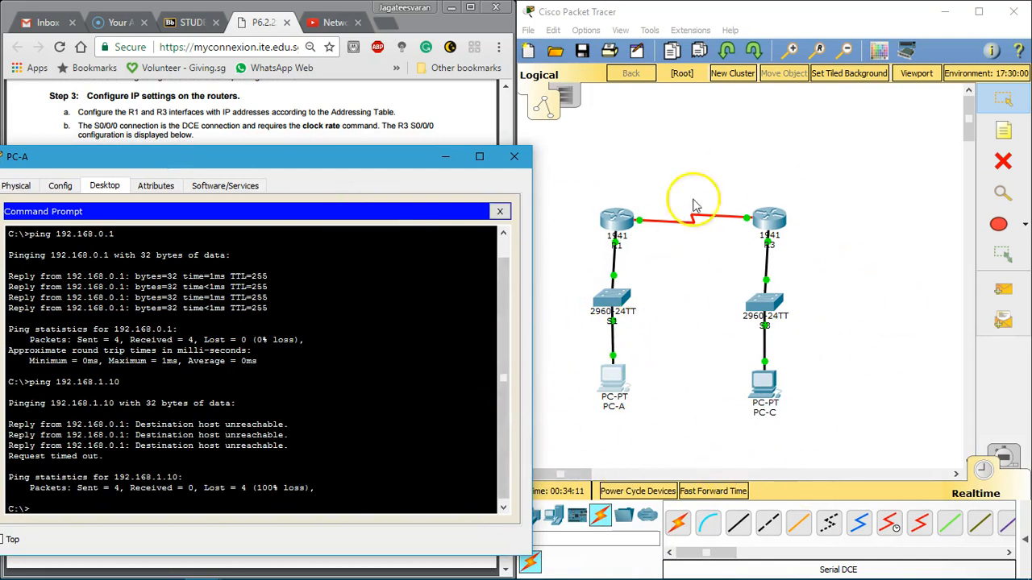
left_click_drag(228, 155, 751, 112)
left_click_drag(145, 219, 272, 385)
left_click(272, 383)
left_click_drag(733, 109, 656, 126)
left_click(959, 129)
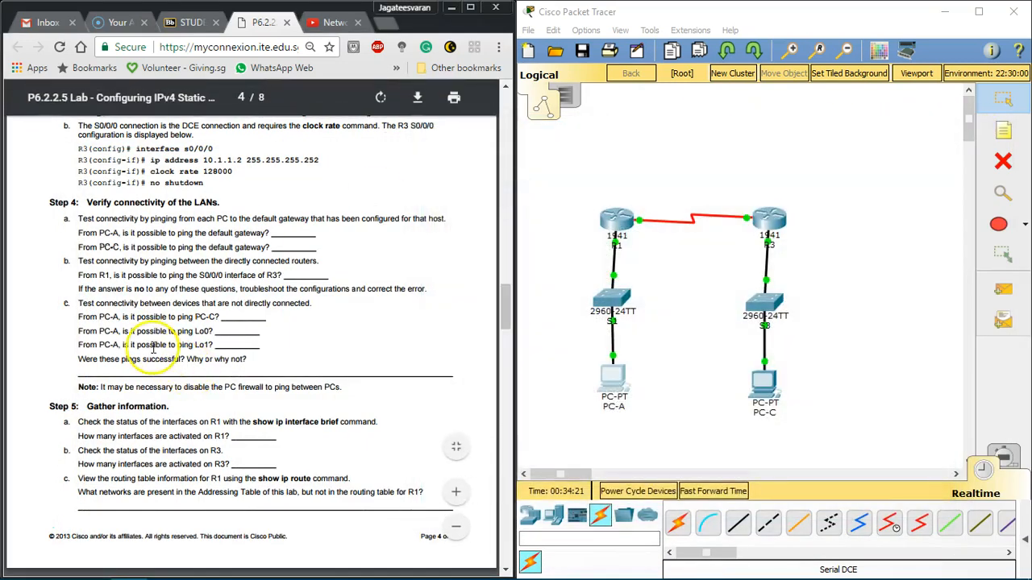
Step: Reopen PC-A's Command Prompt beside the labsheet and ping R3's Lo0 address, 209.165.200.225, copied from the Addressing Table
left_click(612, 381)
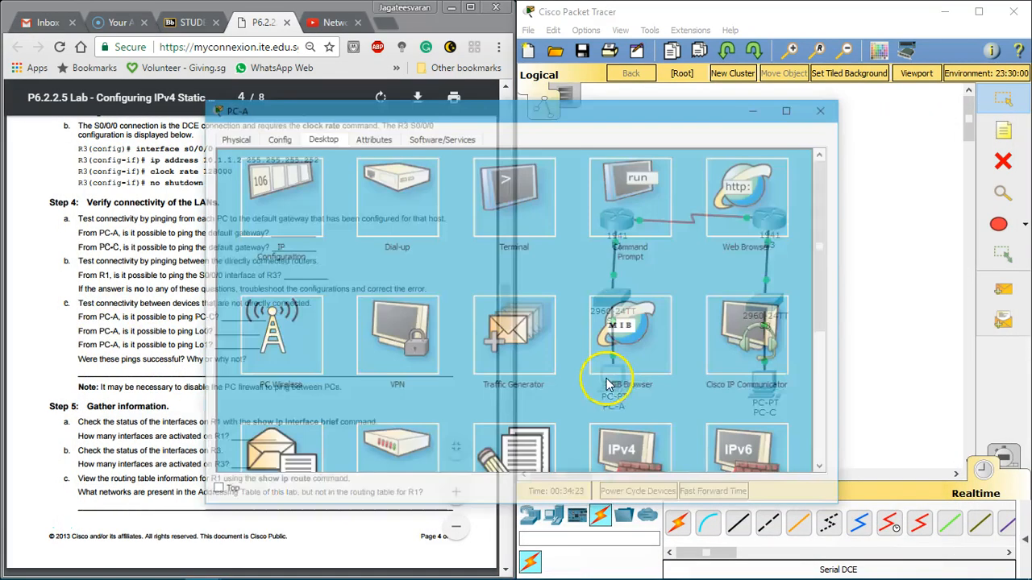
left_click(666, 184)
left_click_drag(201, 252, 485, 257)
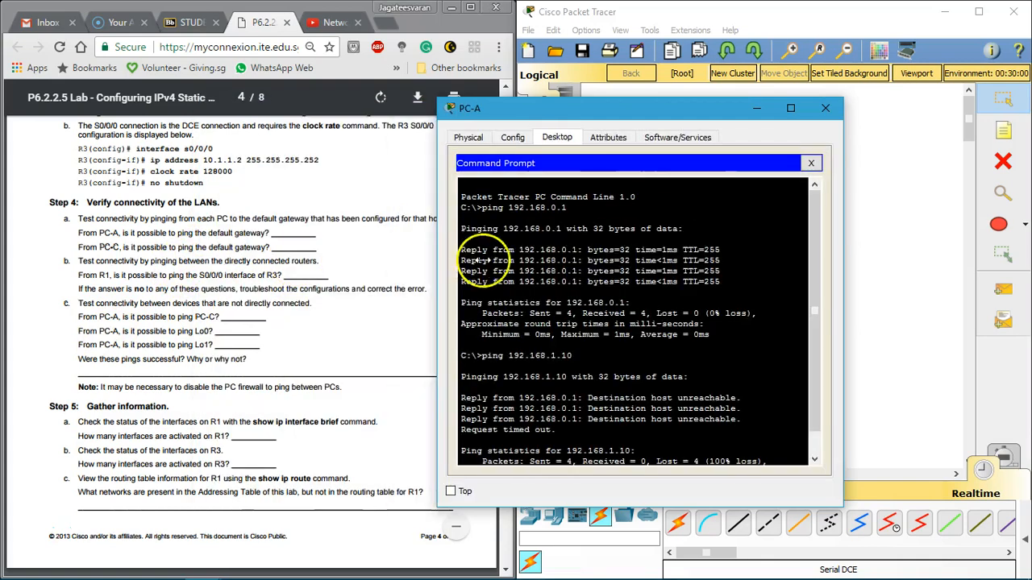
left_click_drag(678, 113, 783, 97)
left_click(790, 208)
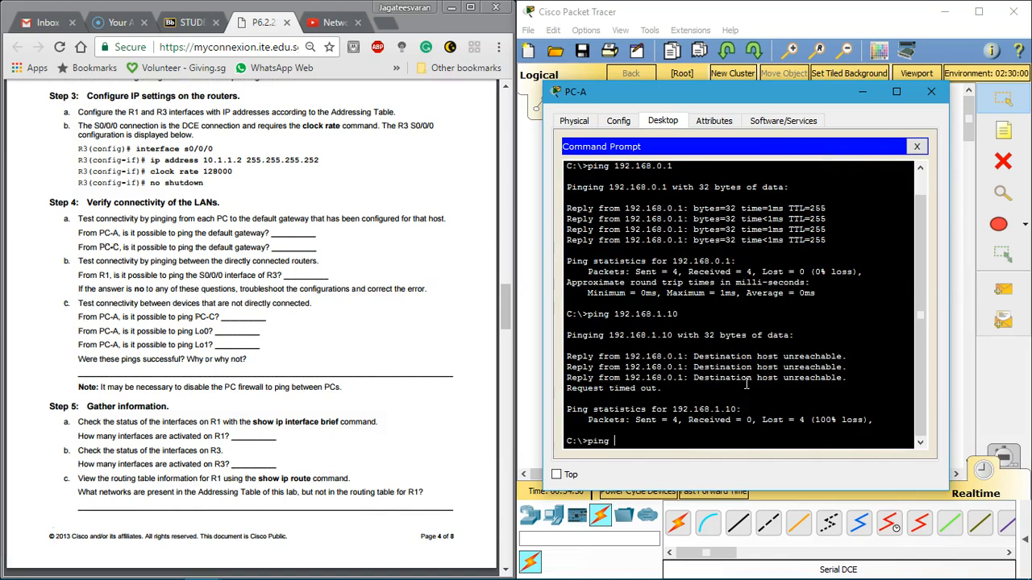
scroll(495, 326, "up", 15)
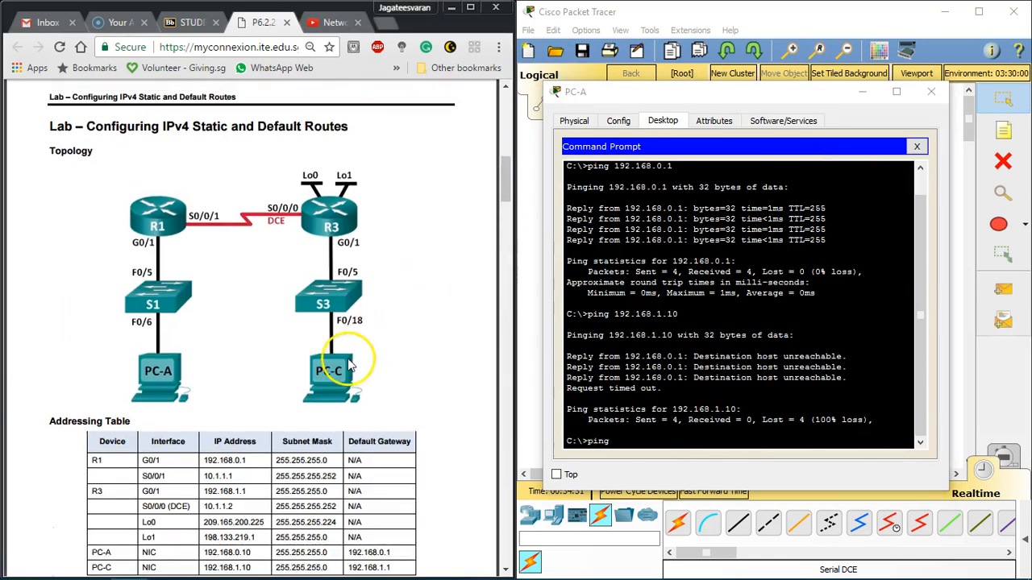
left_click_drag(203, 321, 270, 317)
key("ctrl+c")
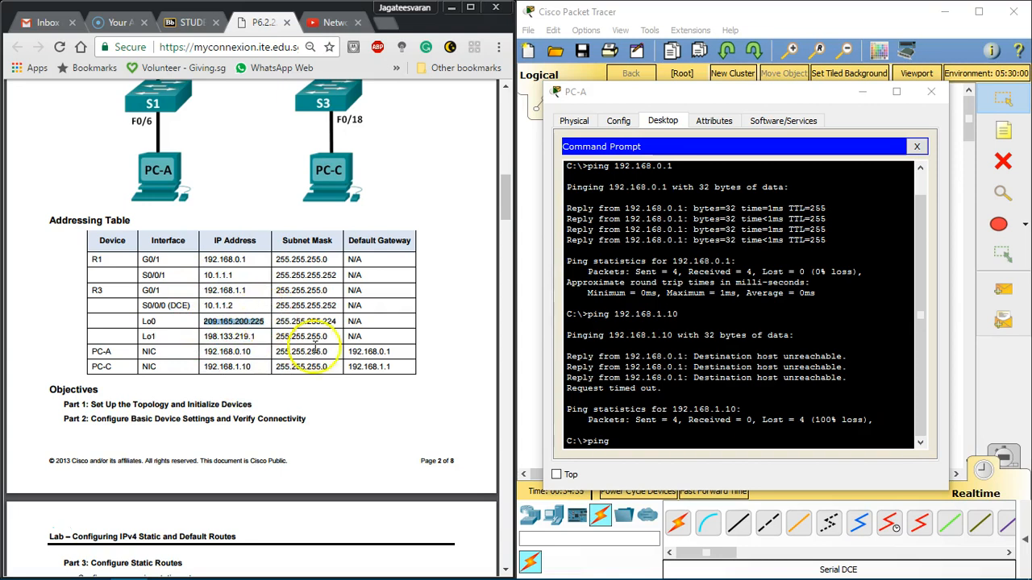
left_click(668, 442)
key("ctrl+v")
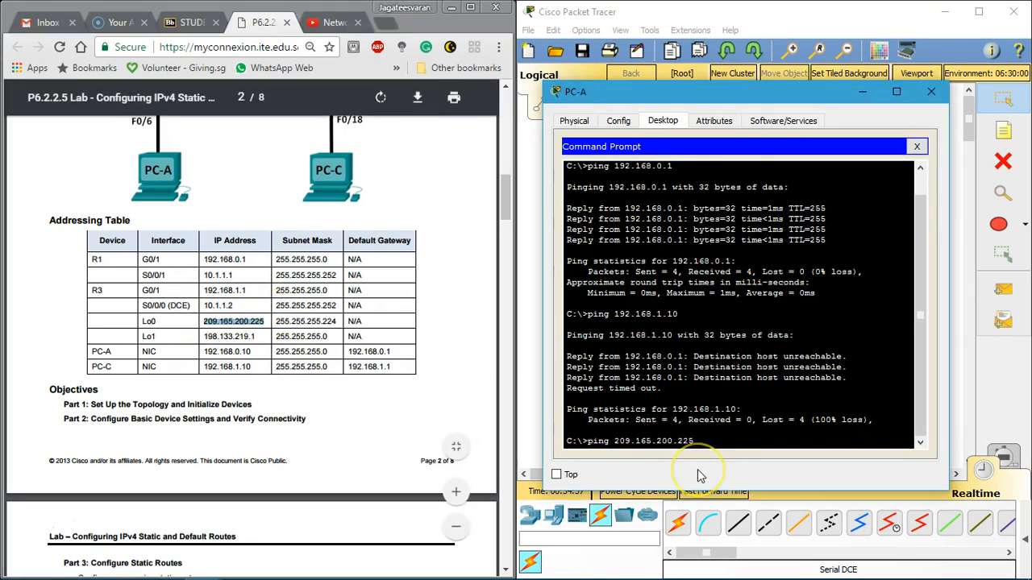
key("Return")
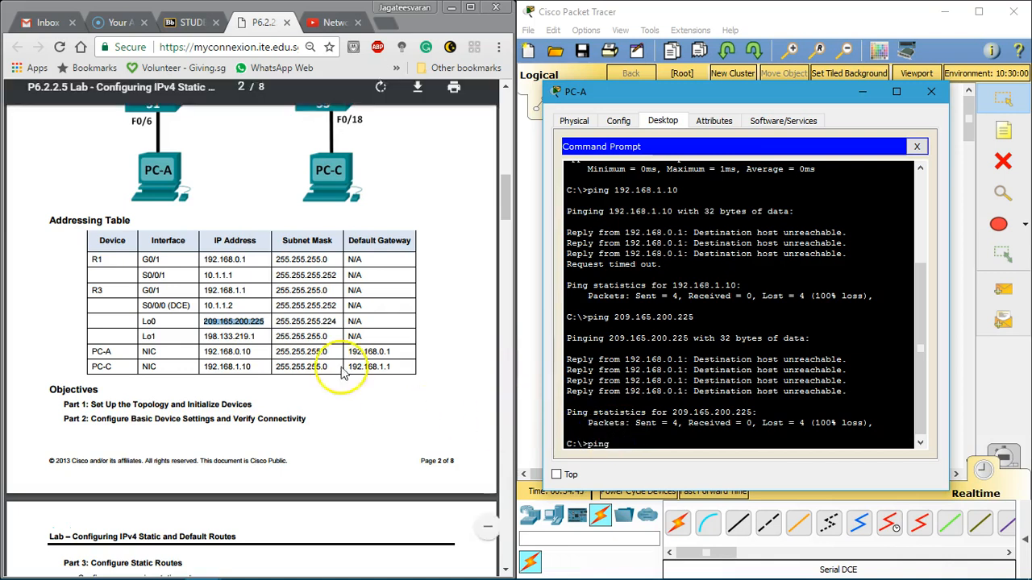
Step: Copy R3's Lo1 address, 198.133.219.1, from the Addressing Table and ping it from PC-A
left_click_drag(260, 337, 207, 336)
key("ctrl+c")
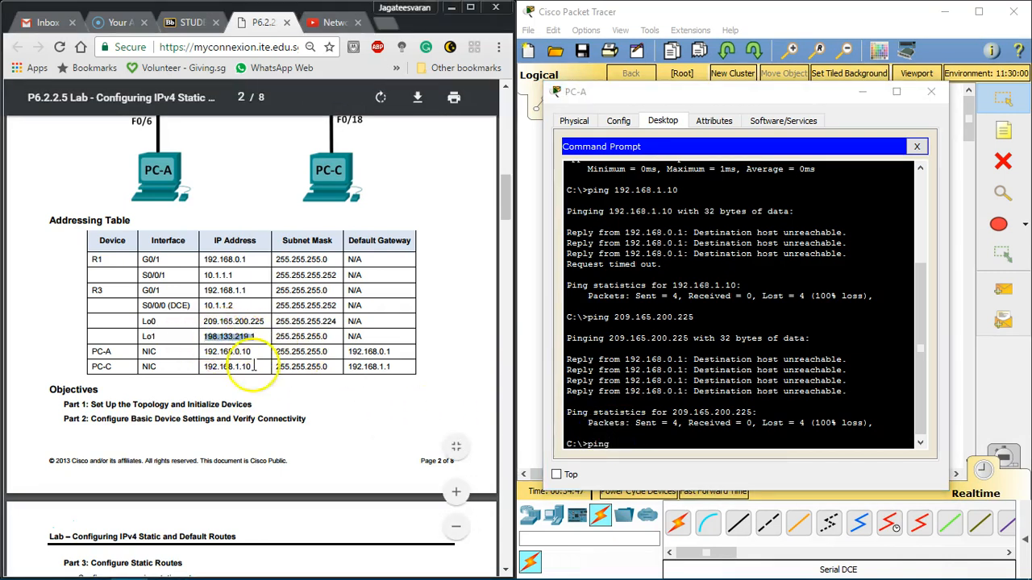
right_click(639, 441)
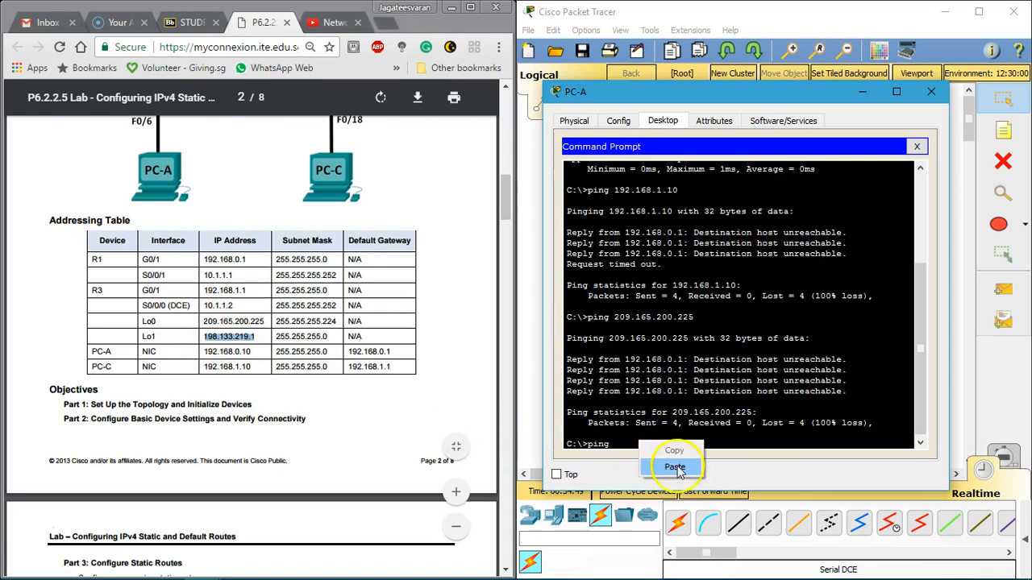
left_click(675, 466)
key("BackSpace")
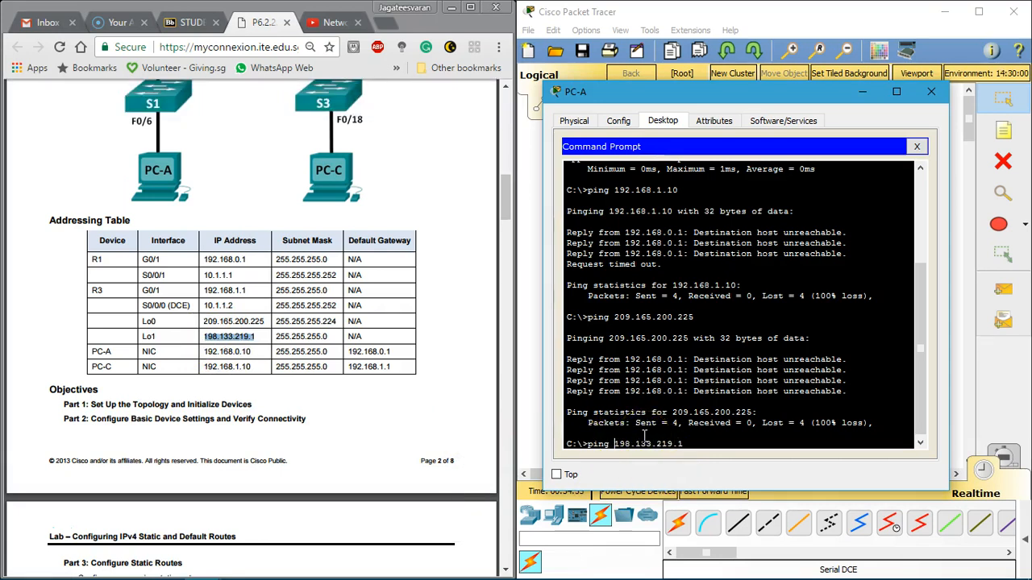
key("Return")
Step: Examine the replies to the loopback pings in PC-A's Command Prompt and close PC-A
left_click(744, 195)
left_click_drag(671, 282, 789, 429)
left_click(789, 430)
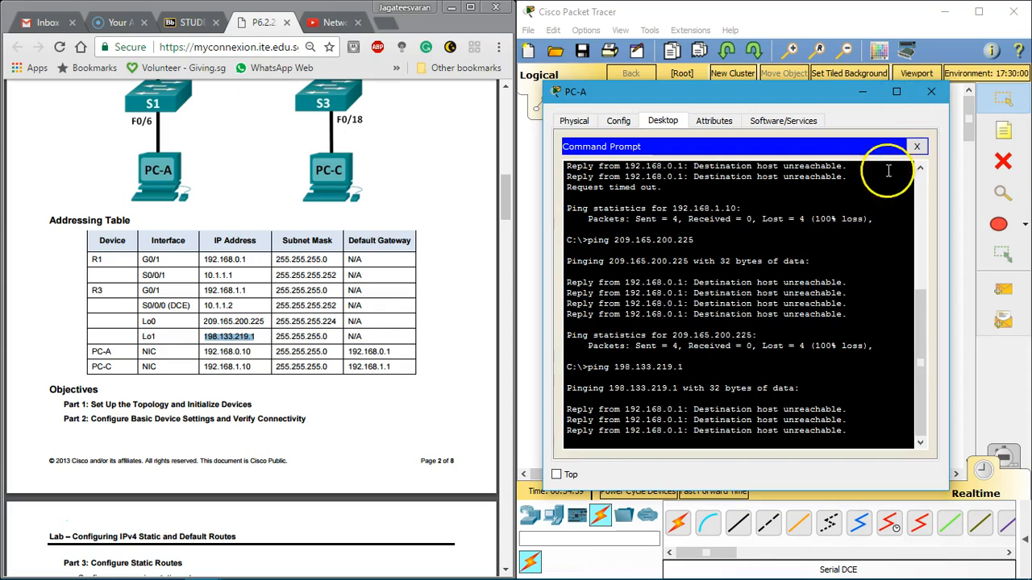
left_click(931, 91)
Step: Read the labsheet's Step 5a on checking the status of R1's interfaces
left_click(221, 220)
scroll(220, 229, "down", 12)
scroll(221, 235, "down", 3)
scroll(221, 235, "up", 3)
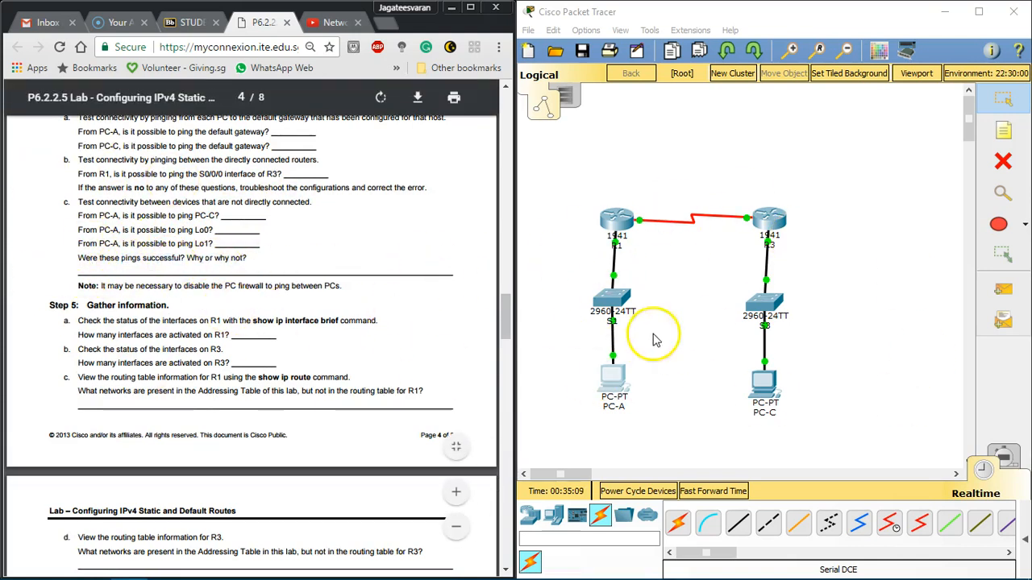
scroll(38, 169, "down", 3)
scroll(56, 210, "up", 3)
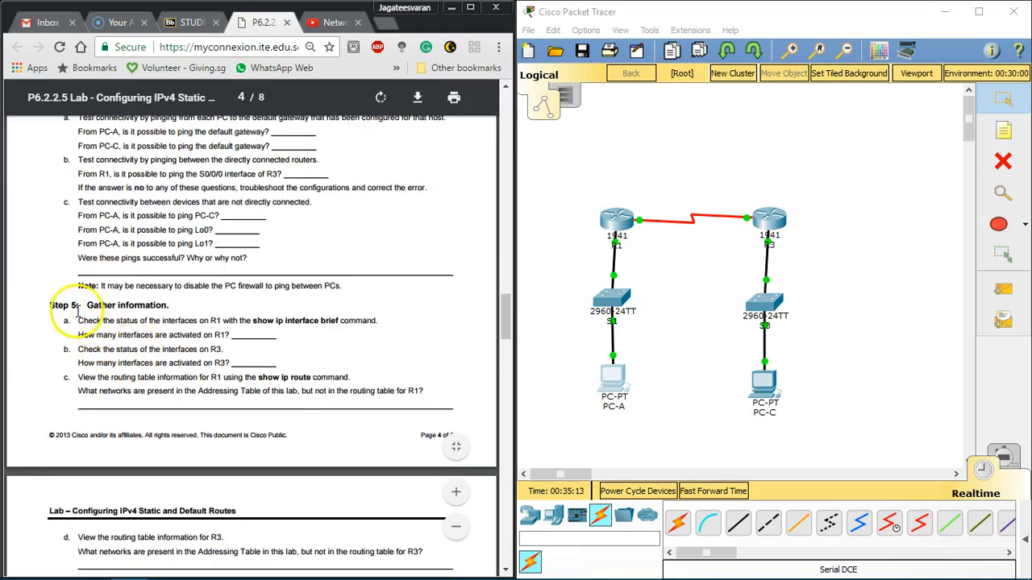
left_click_drag(121, 332, 192, 322)
left_click(193, 321)
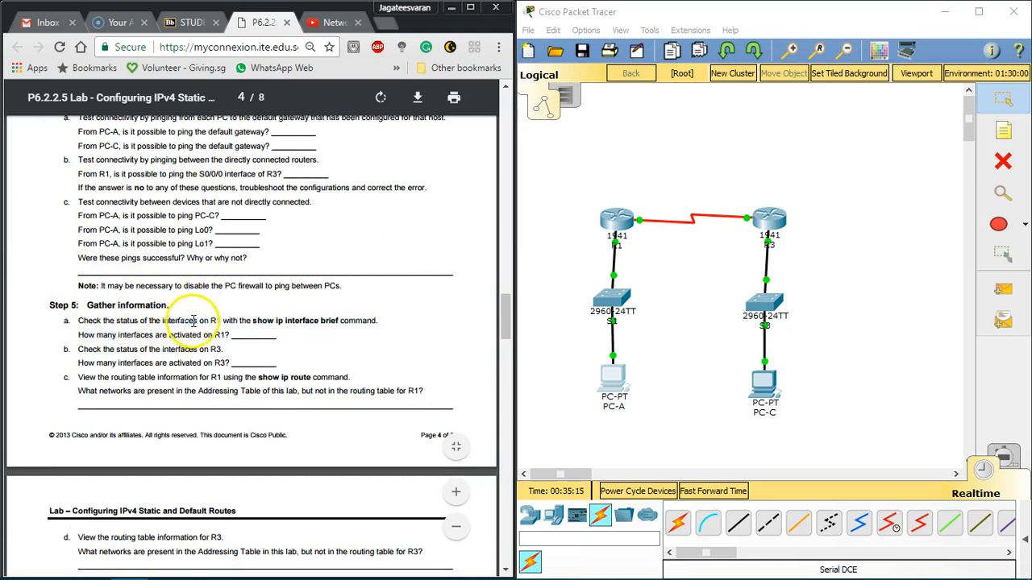
Step: Open R1's command line beside the labsheet and run show ip interface brief in privileged EXEC mode
left_click(616, 219)
left_click_drag(392, 110, 672, 102)
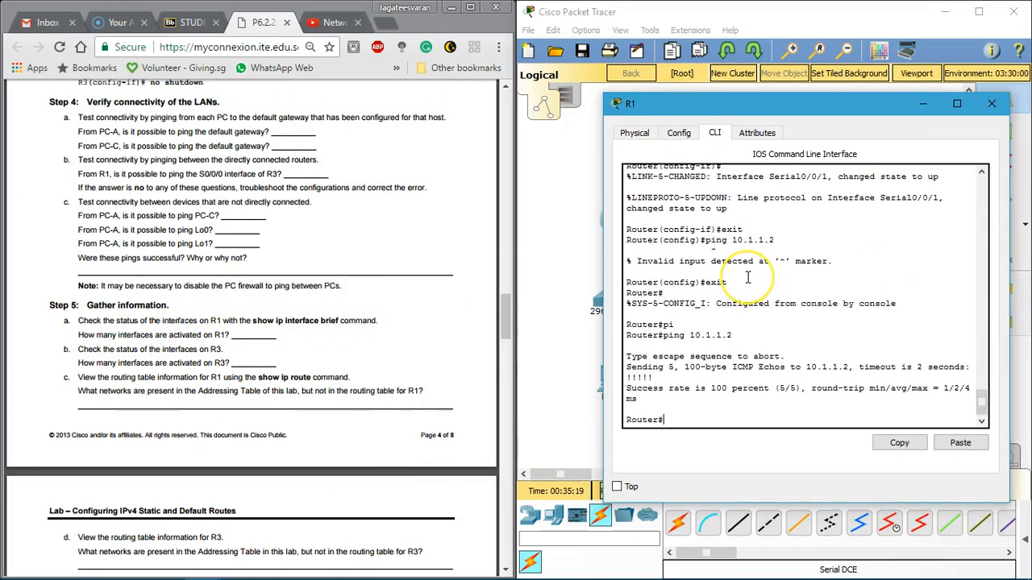
type("en")
key("Return")
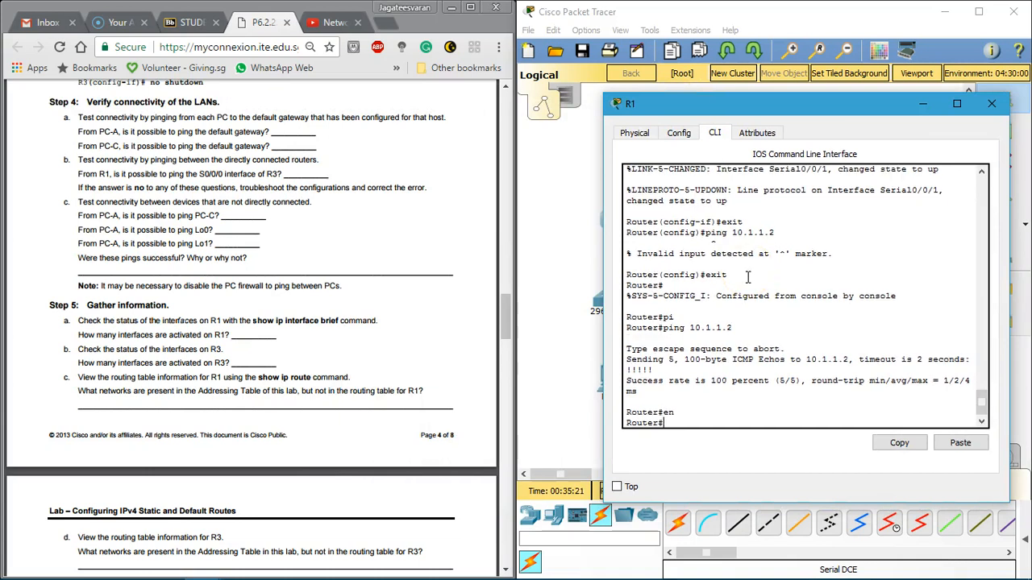
type("show ip")
key("Tab")
type("int")
key("Tab")
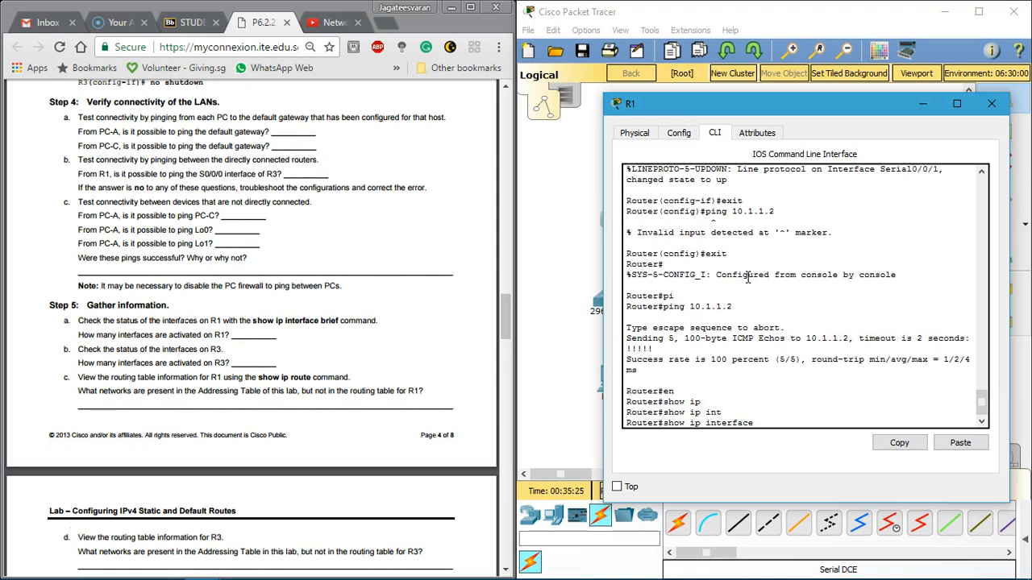
type("br")
key("Tab")
key("Return")
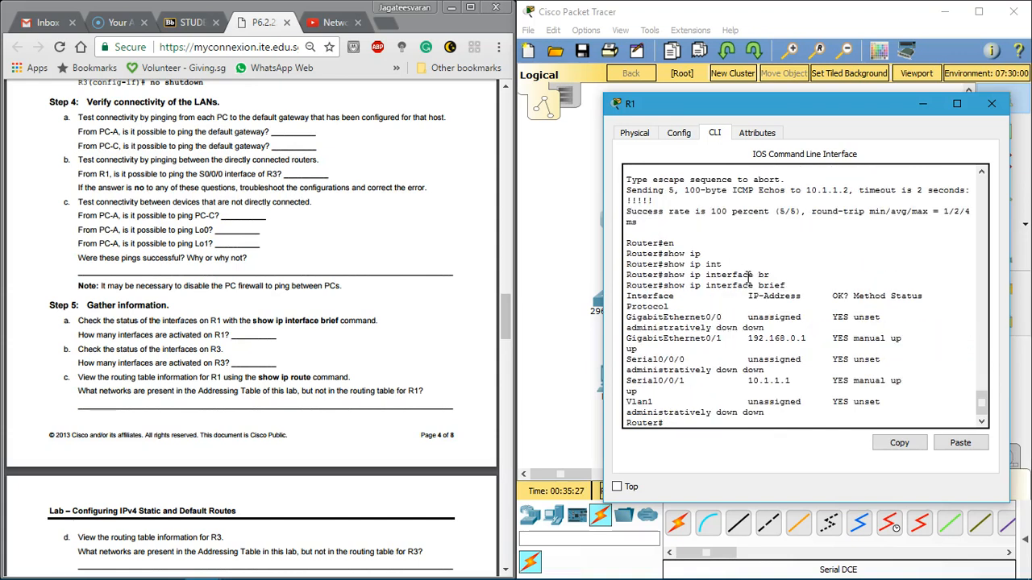
Step: Widen R1's window and examine the status and protocol of each interface in the brief output
left_click_drag(605, 177, 459, 165)
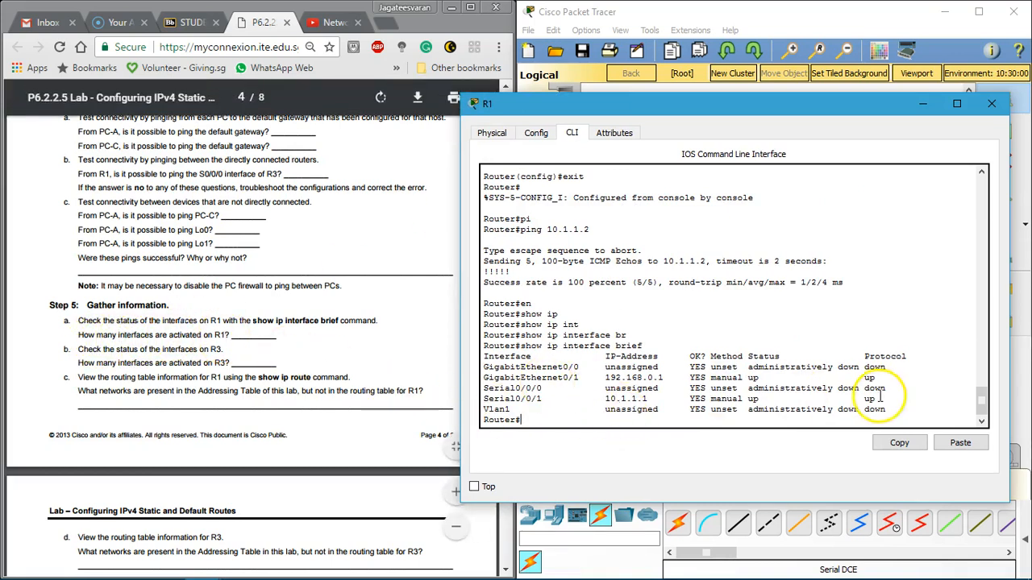
left_click_drag(521, 376, 894, 396)
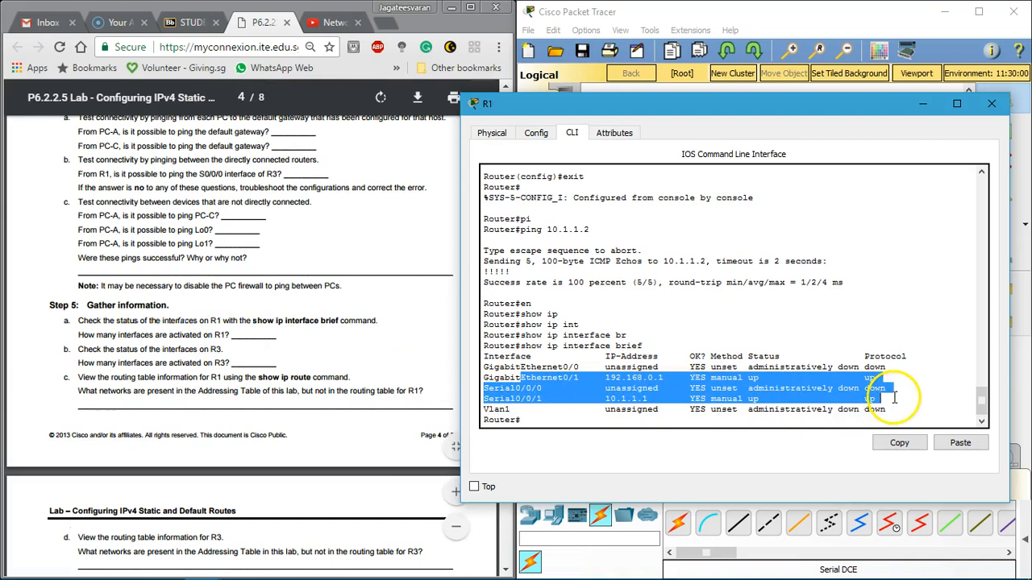
left_click(894, 396)
left_click_drag(720, 366, 795, 404)
left_click(795, 404)
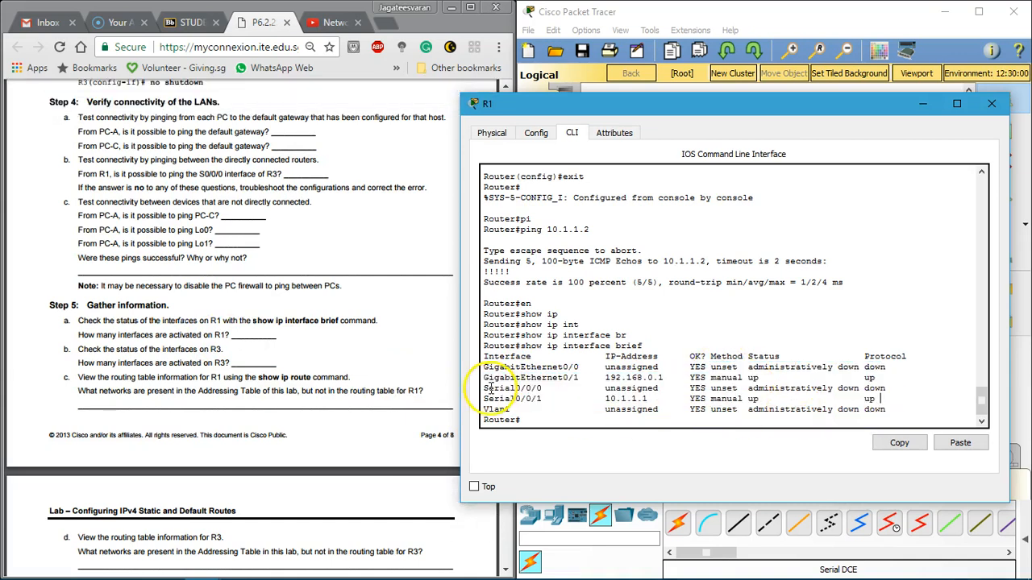
Step: Close R1, open R3's command line beside the labsheet and leave global configuration mode
left_click(991, 103)
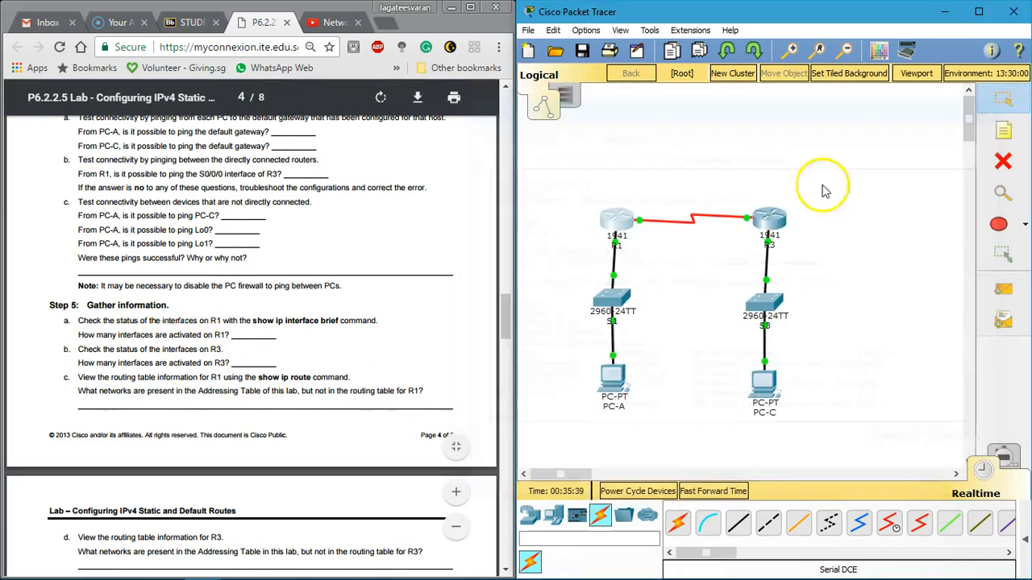
left_click(766, 220)
left_click_drag(422, 113, 703, 93)
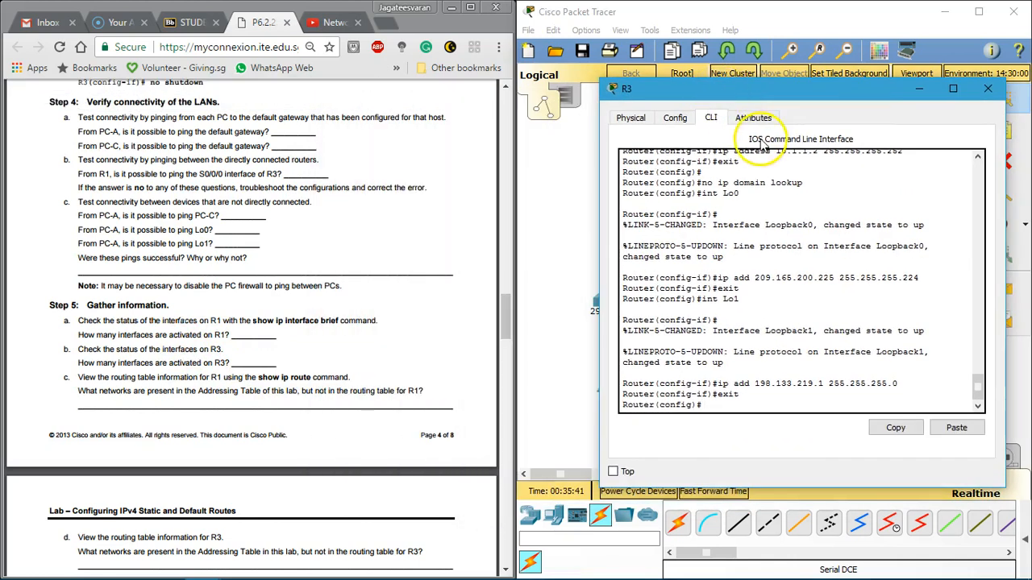
type("t")
key("Return")
Step: Run show ip interface brief on R3 in privileged EXEC mode
type("show ip")
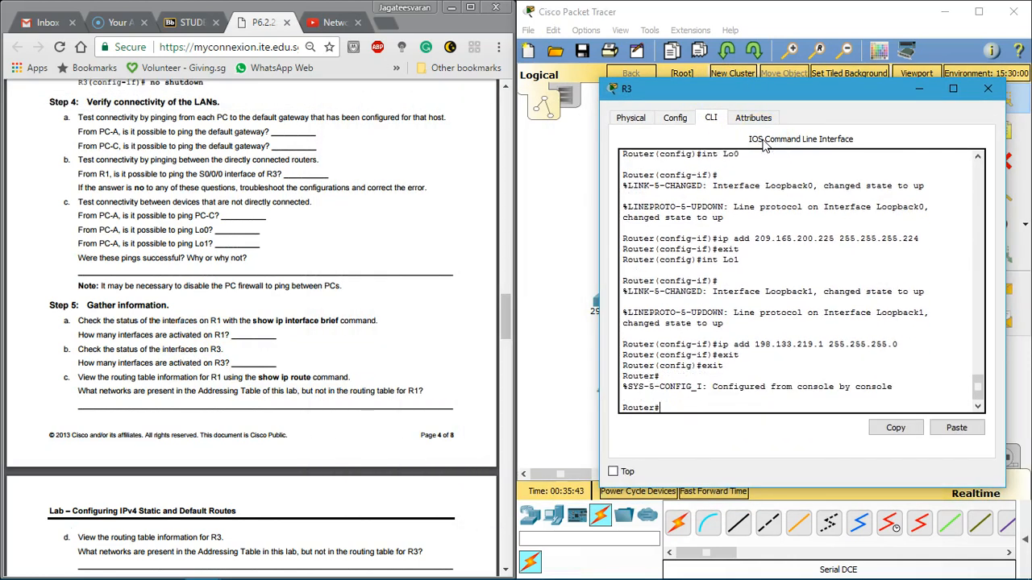
key("Tab")
type("ip in")
key("Tab")
type("br")
key("Tab")
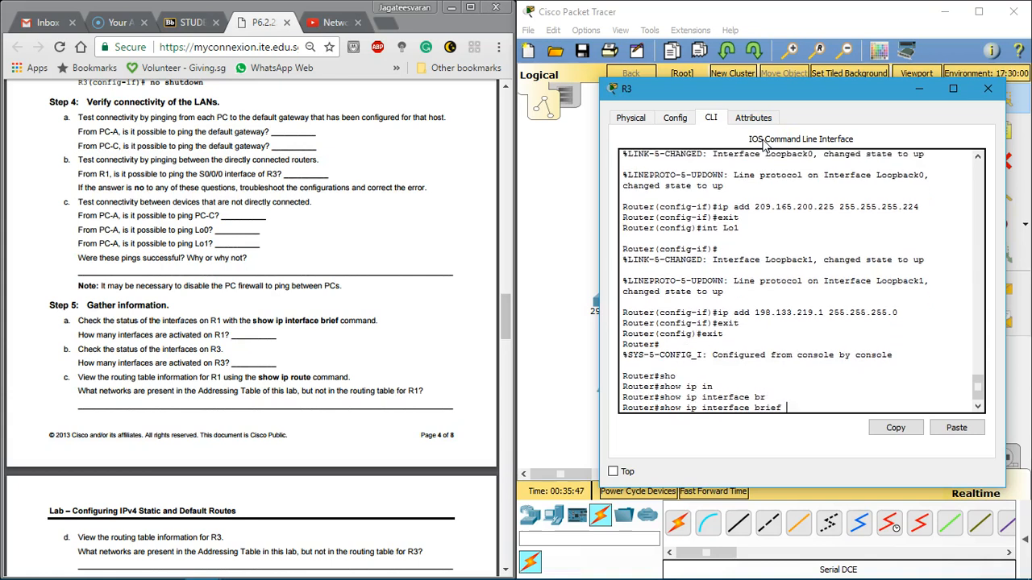
key("Return")
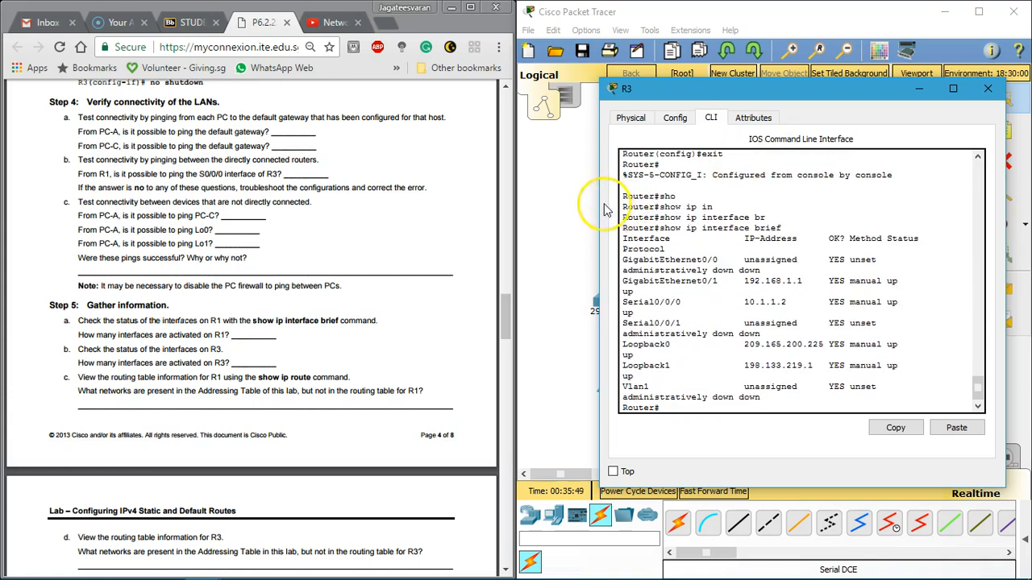
Step: Widen R3's window, examine the status and protocol of each interface, and close R3
left_click_drag(594, 204, 395, 193)
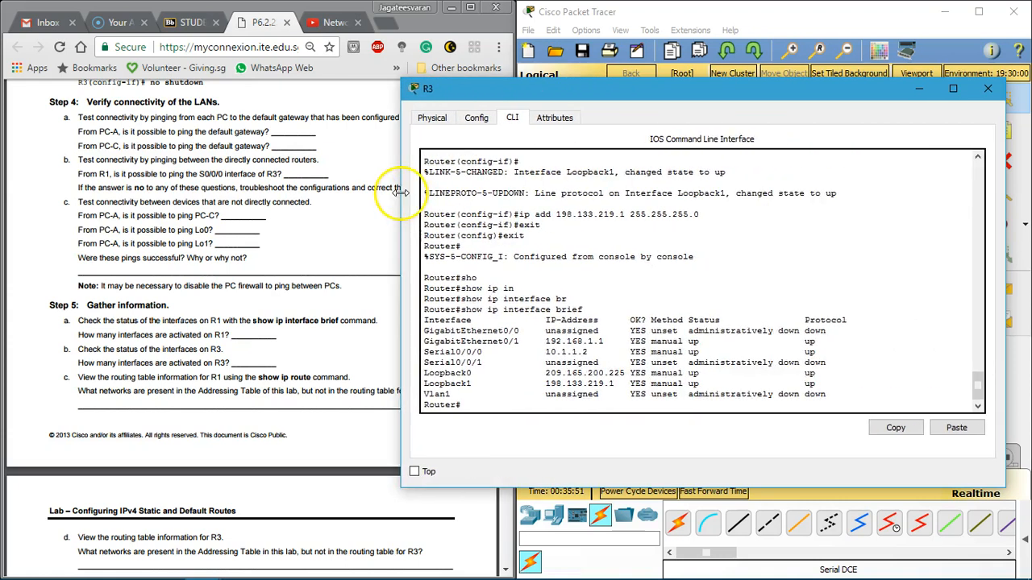
left_click_drag(831, 332, 525, 309)
left_click(528, 318)
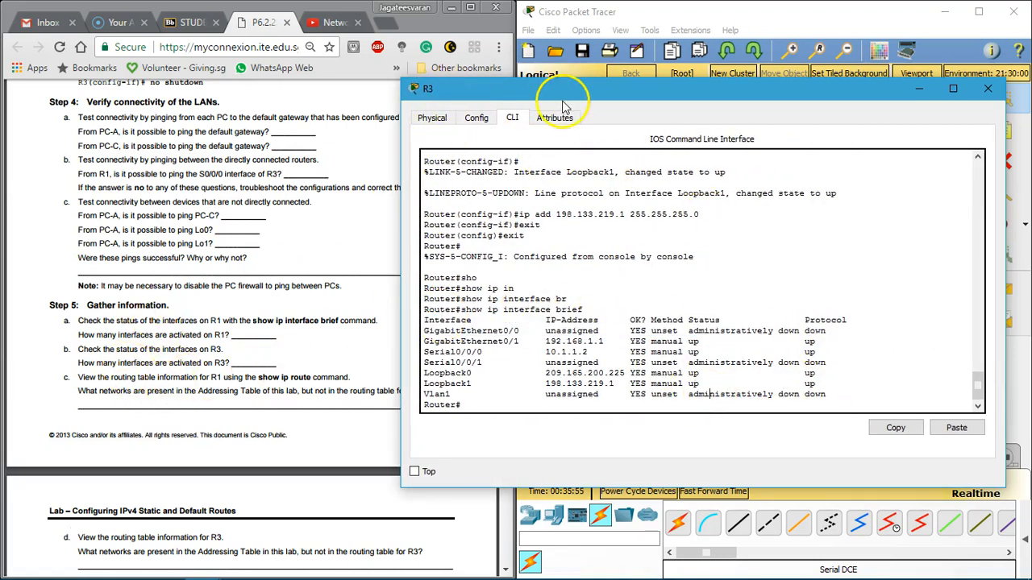
left_click(987, 89)
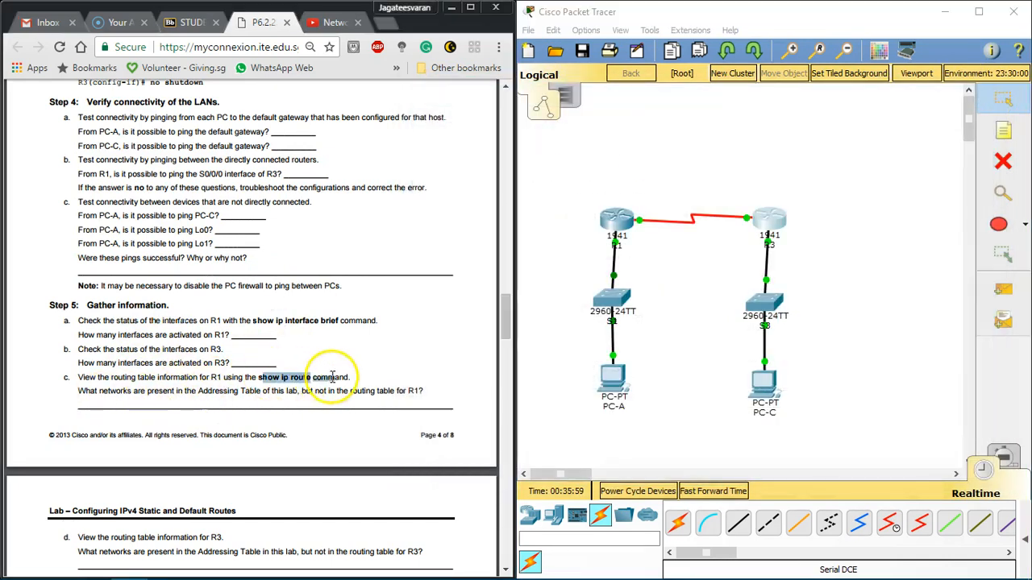
Step: Open R1's command line, run show ip route and widen the window to fit the routing table
left_click(615, 233)
type("show ip ro")
key("Tab")
key("Return")
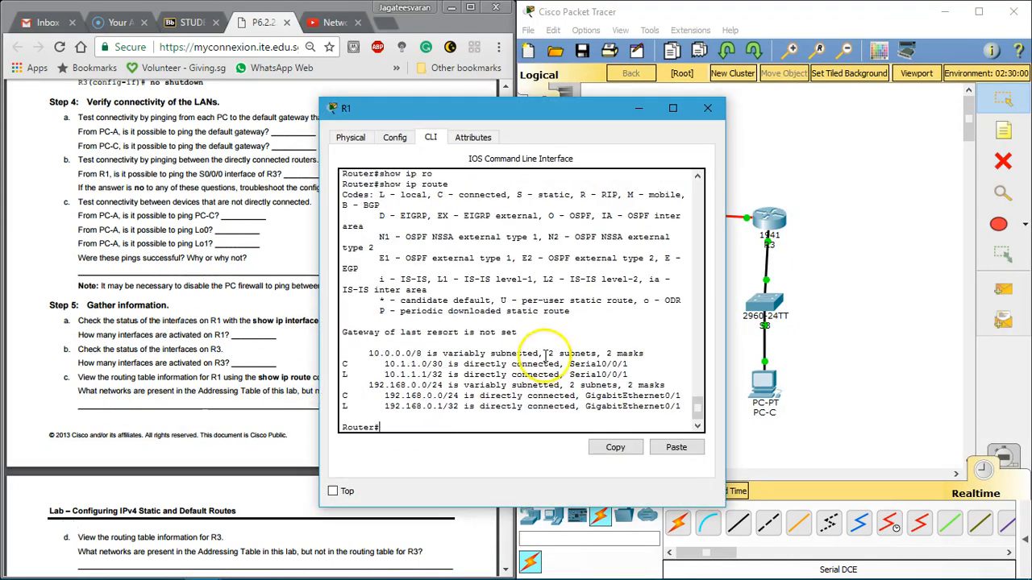
left_click_drag(952, 282, 976, 282)
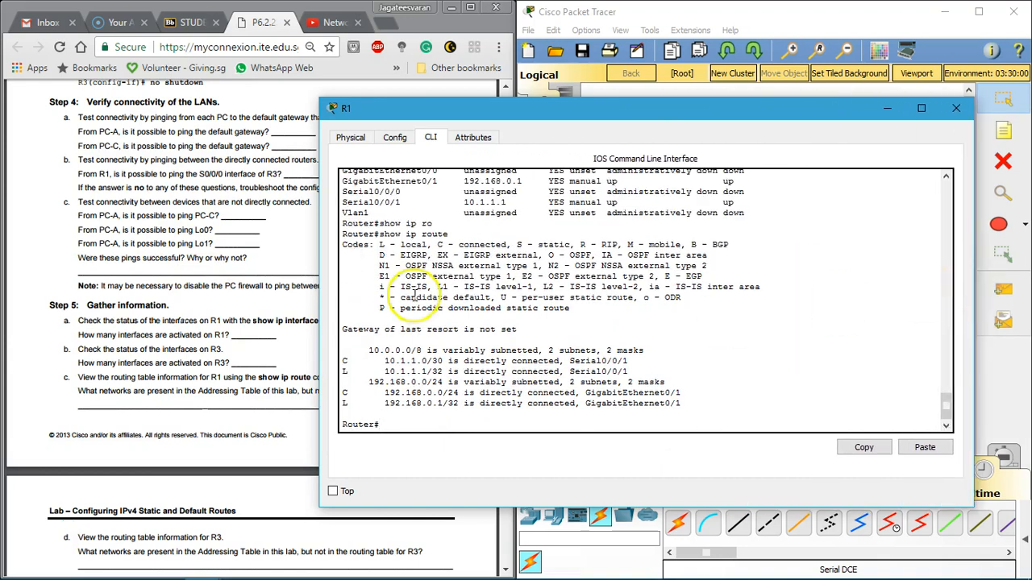
Step: Compare the C and L entries in R1's routing table with the code legend above them
left_click_drag(344, 361, 367, 371)
left_click_drag(460, 244, 501, 241)
left_click(375, 354)
left_click_drag(402, 242, 440, 256)
left_click(439, 255)
Step: Move R1's window off the labsheet and read the Step 5c and 5d questions about networks in the routing tables
left_click_drag(585, 119, 745, 101)
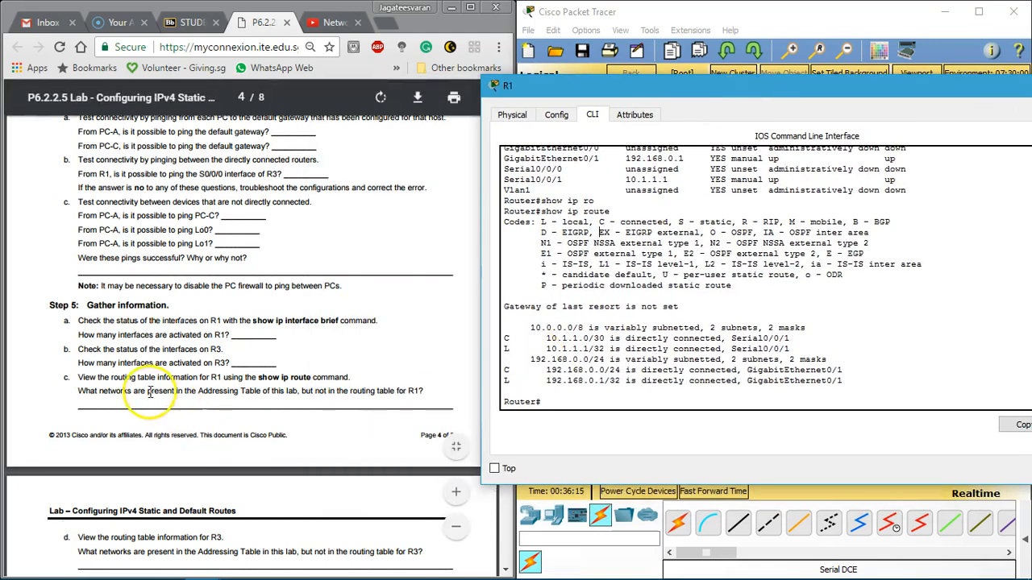
left_click(324, 395)
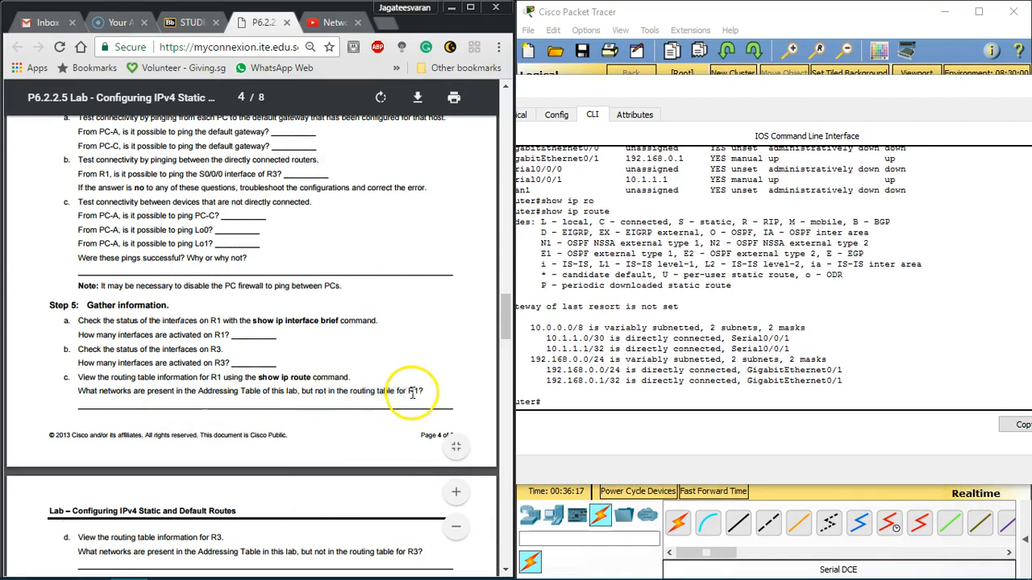
scroll(379, 284, "down", 3)
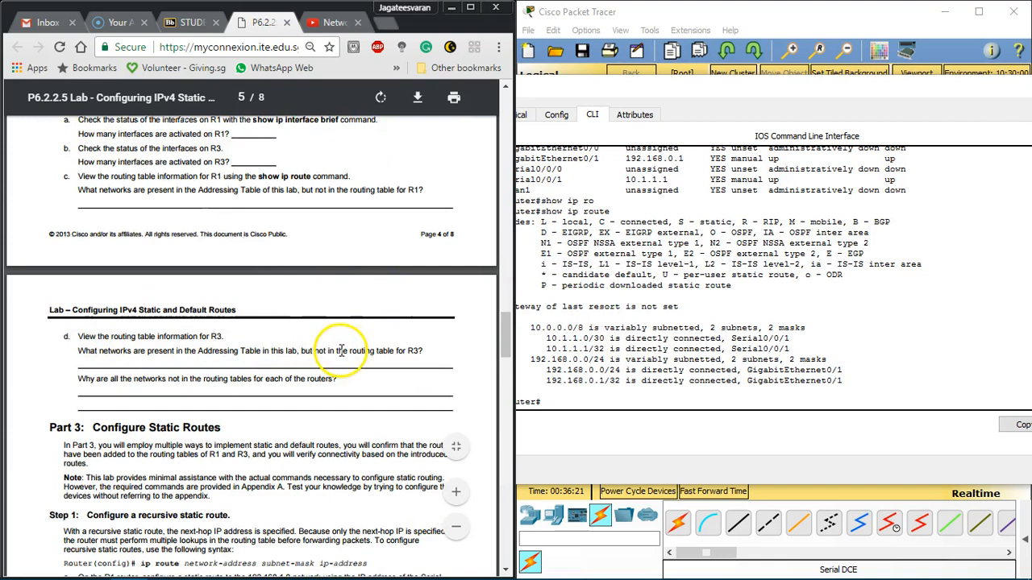
left_click_drag(140, 342, 46, 333)
left_click(392, 346)
left_click(72, 354)
left_click_drag(95, 382, 282, 400)
left_click(282, 401)
Step: Read the labsheet's Part 3 Step 1 on configuring a recursive static route, keeping R1's window clear of the page
scroll(283, 399, "down", 3)
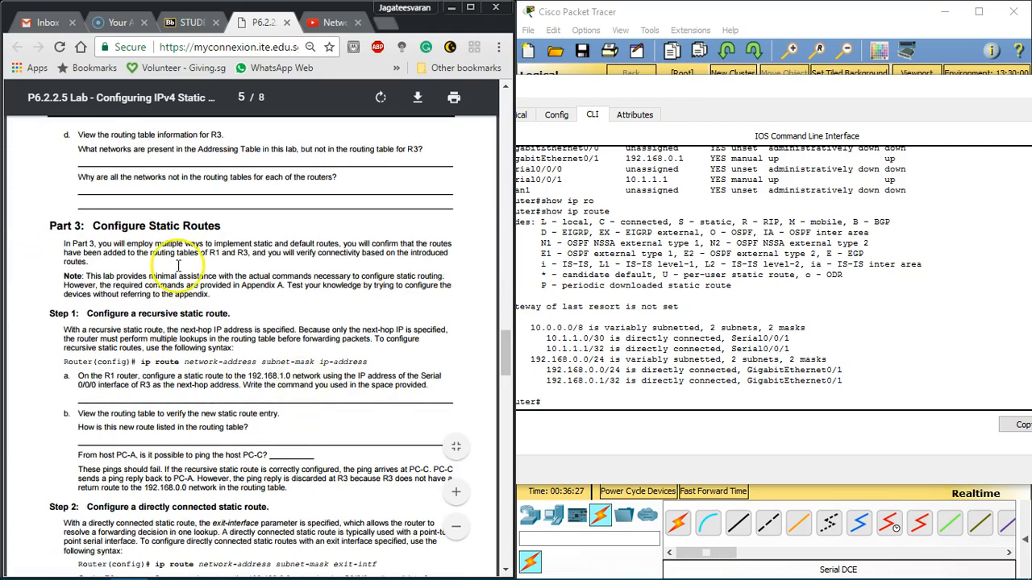
left_click_drag(183, 188, 261, 199)
left_click(229, 369)
scroll(216, 311, "down", 3)
scroll(207, 296, "up", 1)
scroll(207, 295, "up", 1)
left_click_drag(774, 91, 886, 75)
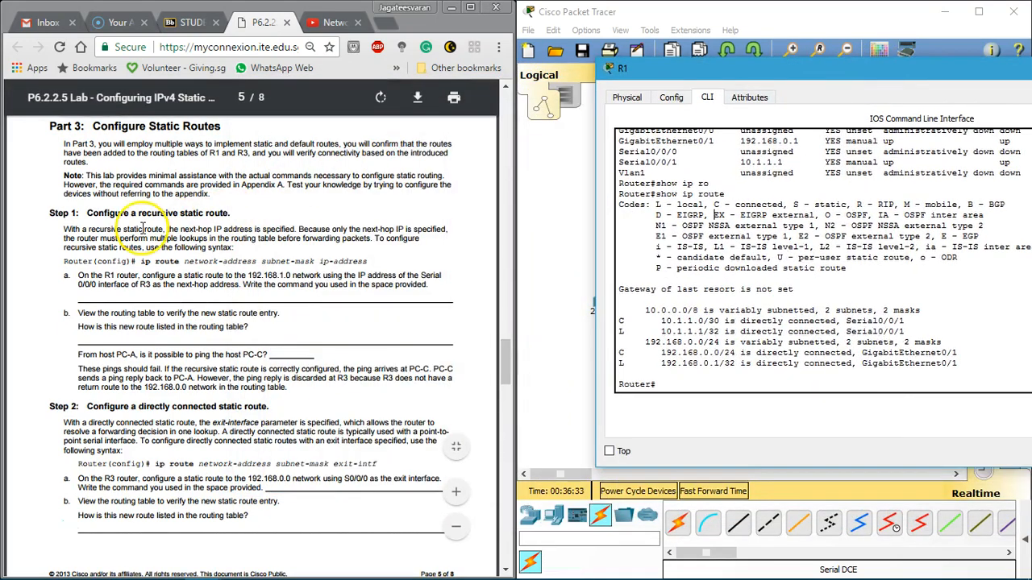
left_click_drag(100, 230, 390, 230)
left_click(116, 248)
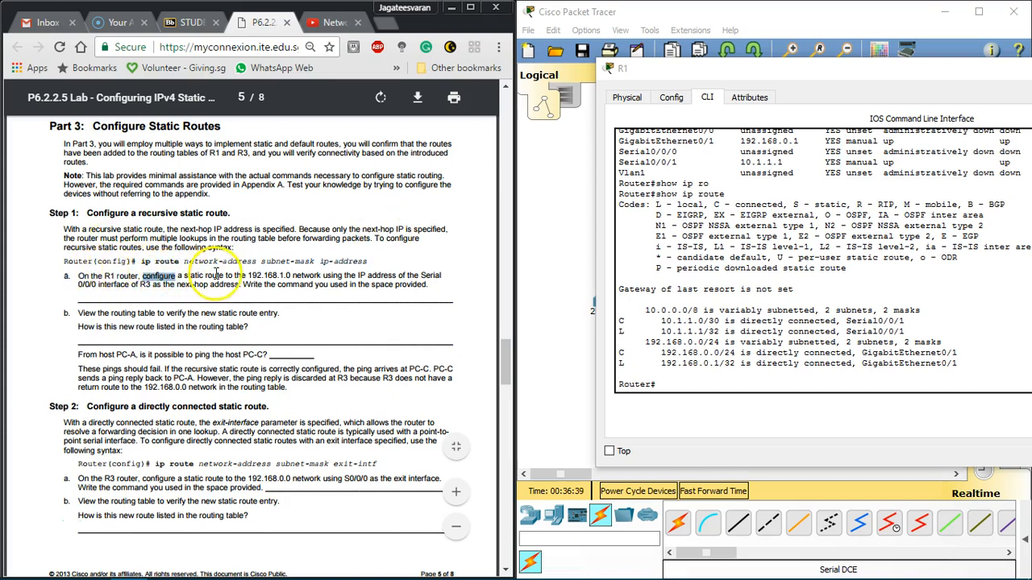
Step: Enter global configuration mode on R1 from the terminal
left_click(680, 387)
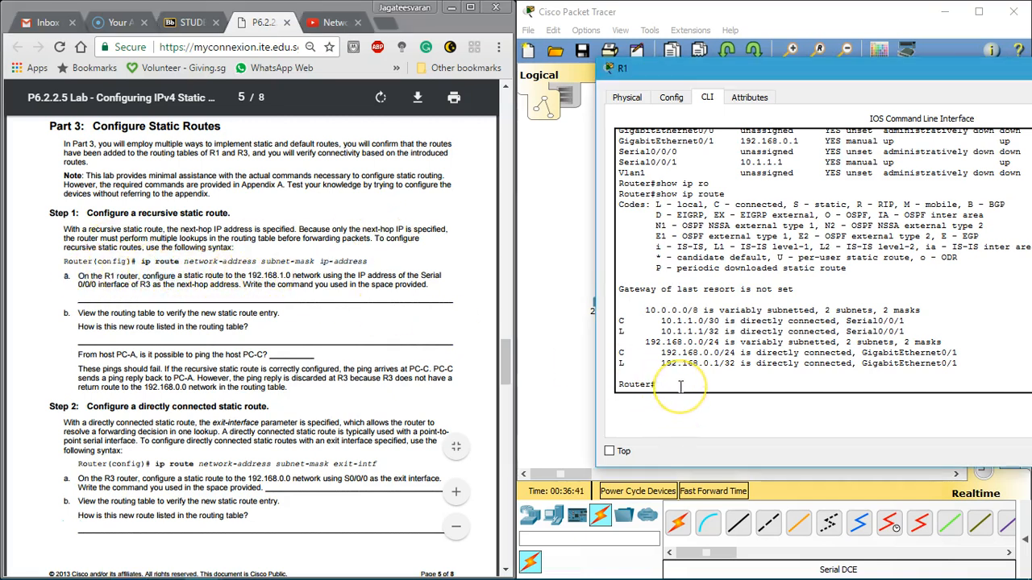
type("c")
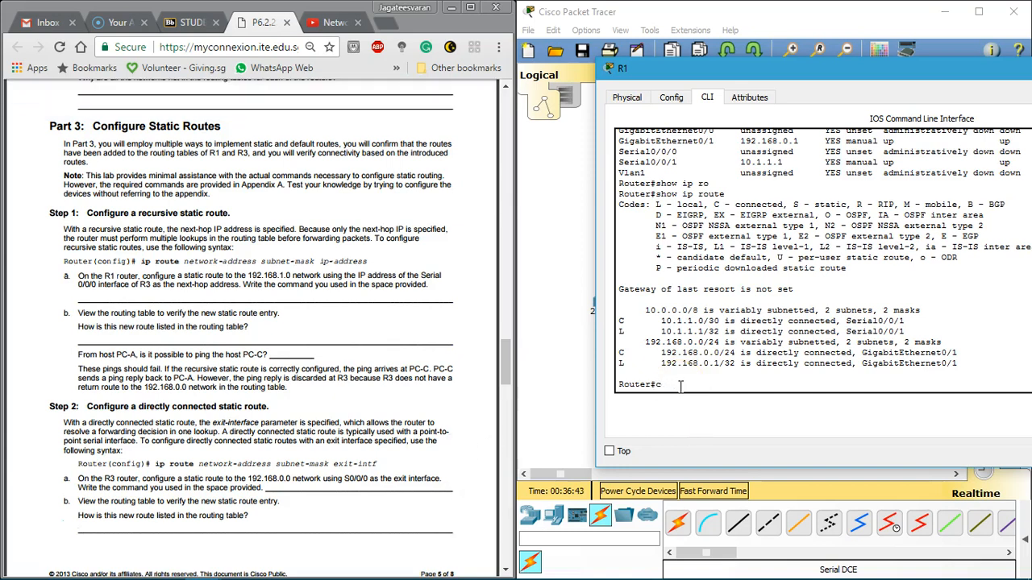
type("onfig")
key("Return")
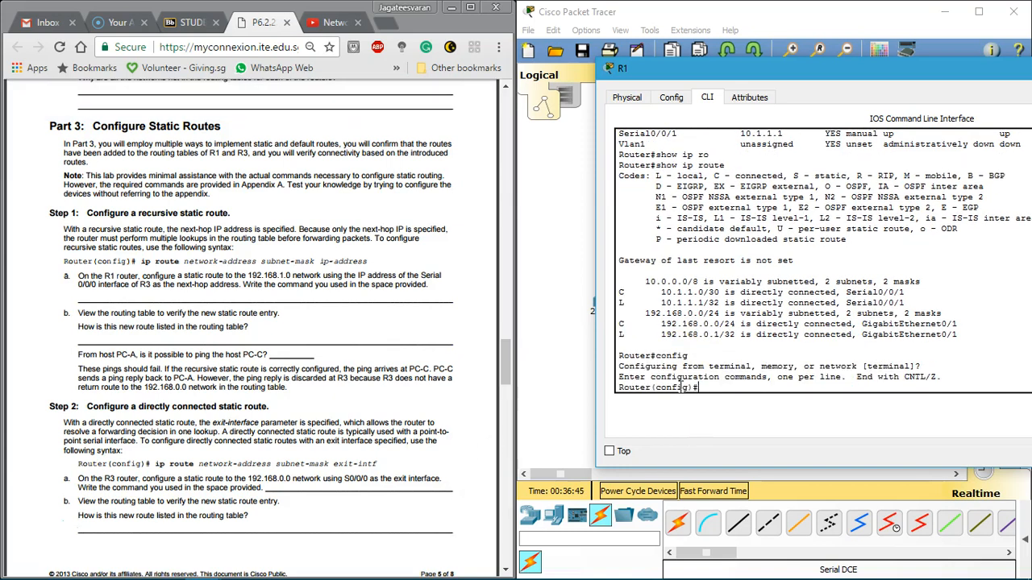
Step: Add a static route on R1 to 192.168.1.0 with mask 255.255.255.0 through s0/0/0
type("ip rou")
key("Tab")
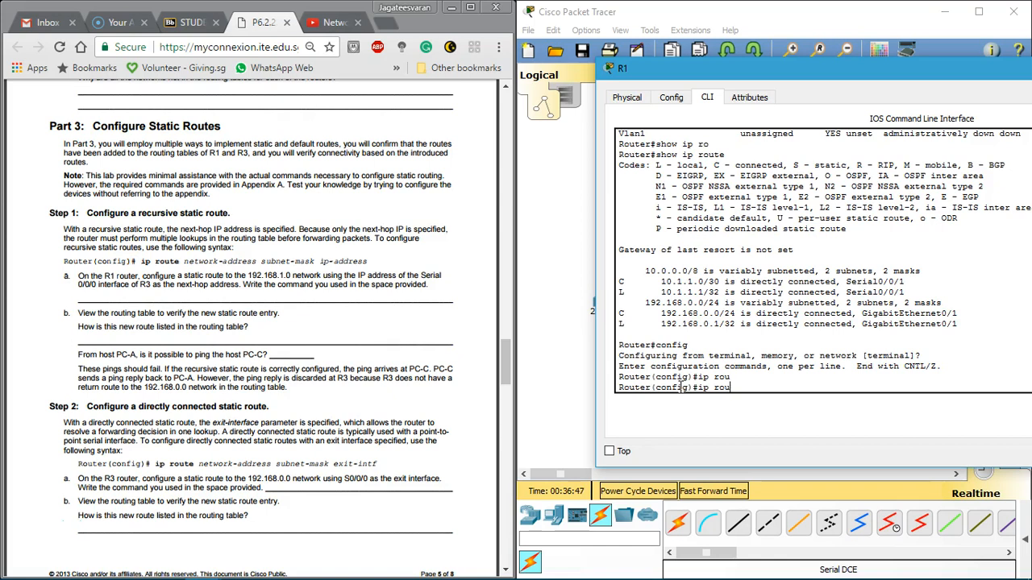
type("te")
key("Tab")
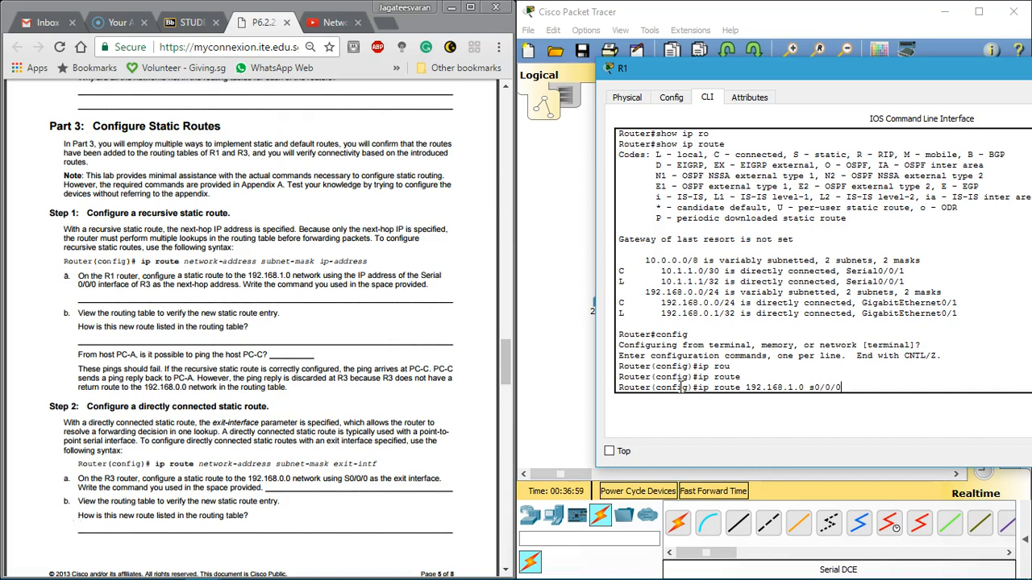
key("Return")
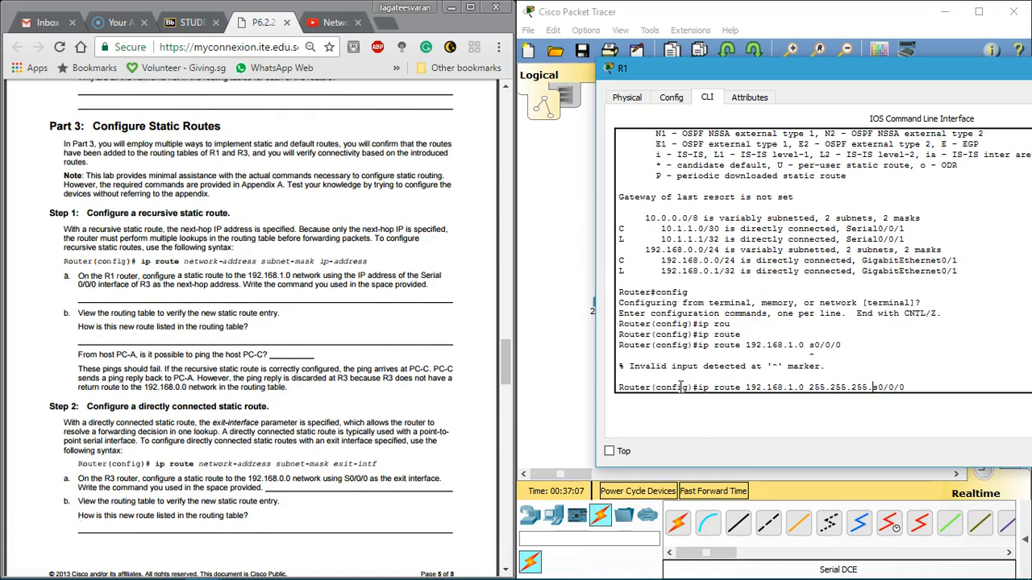
key("Return")
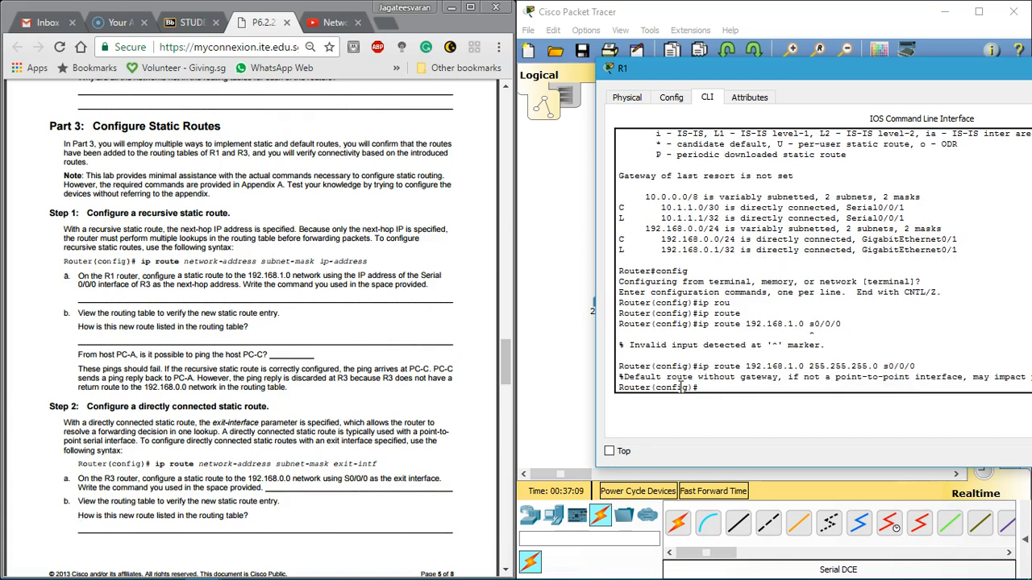
Step: Check the labsheet's topology and Addressing Table for the serial link between R1 and R3
left_click_drag(751, 74, 642, 65)
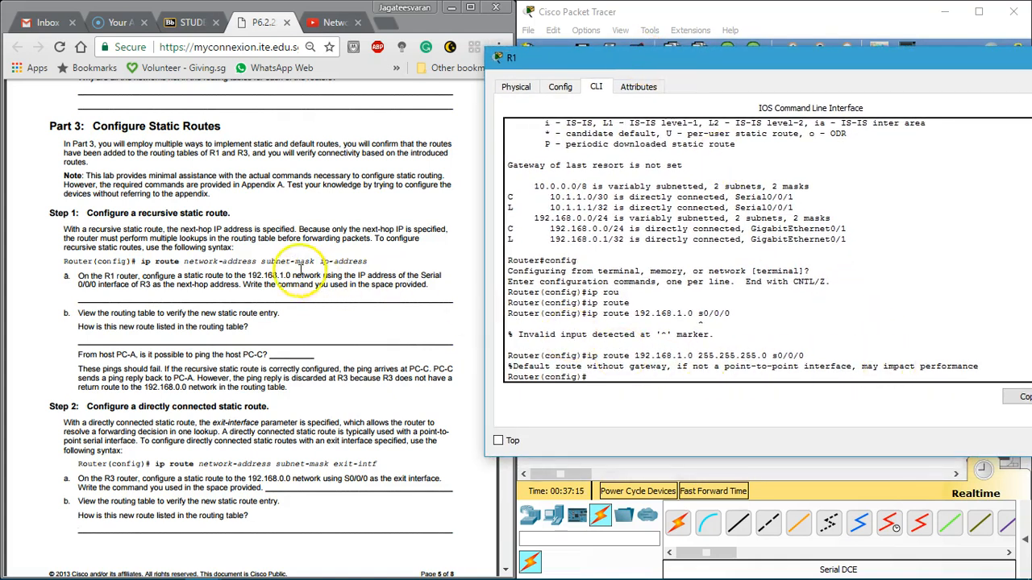
left_click(191, 275)
scroll(191, 266, "up", 20)
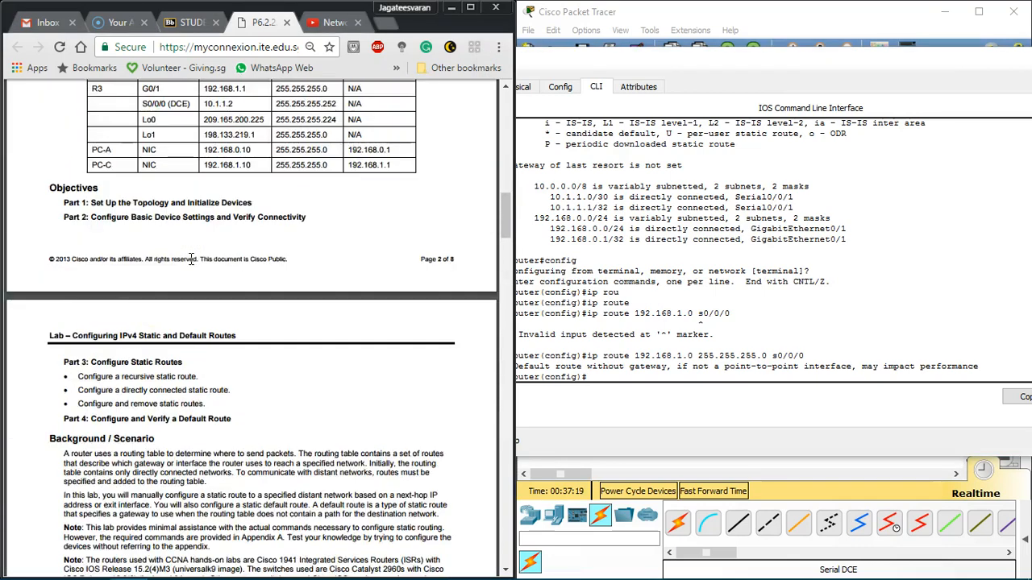
scroll(192, 262, "up", 5)
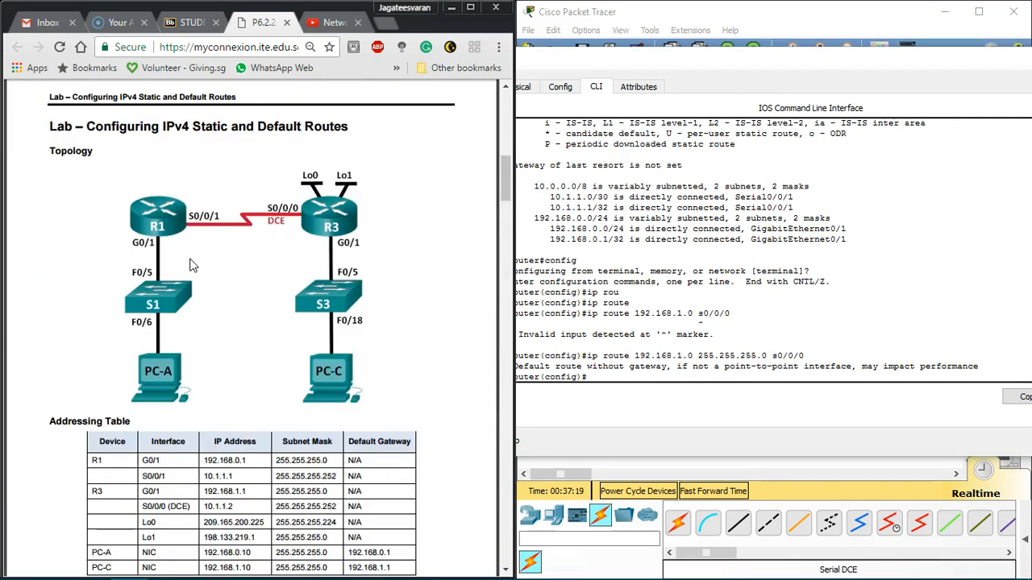
Step: Reissue R1's ip route 192.168.1.0 255.255.255.0 command with the exit interface written as S0/0/0
left_click(554, 170)
left_click_drag(535, 57, 578, 48)
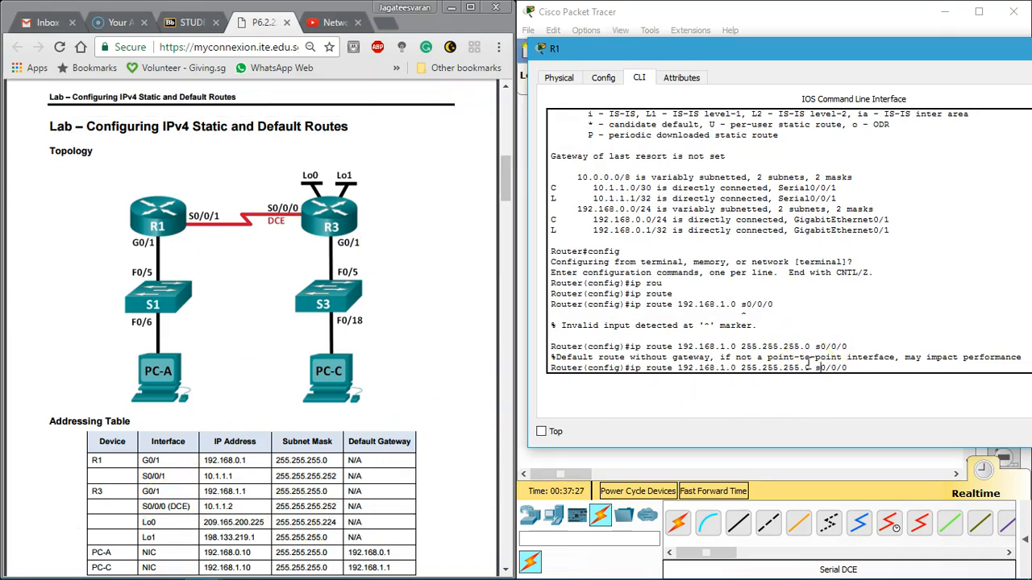
key("Return")
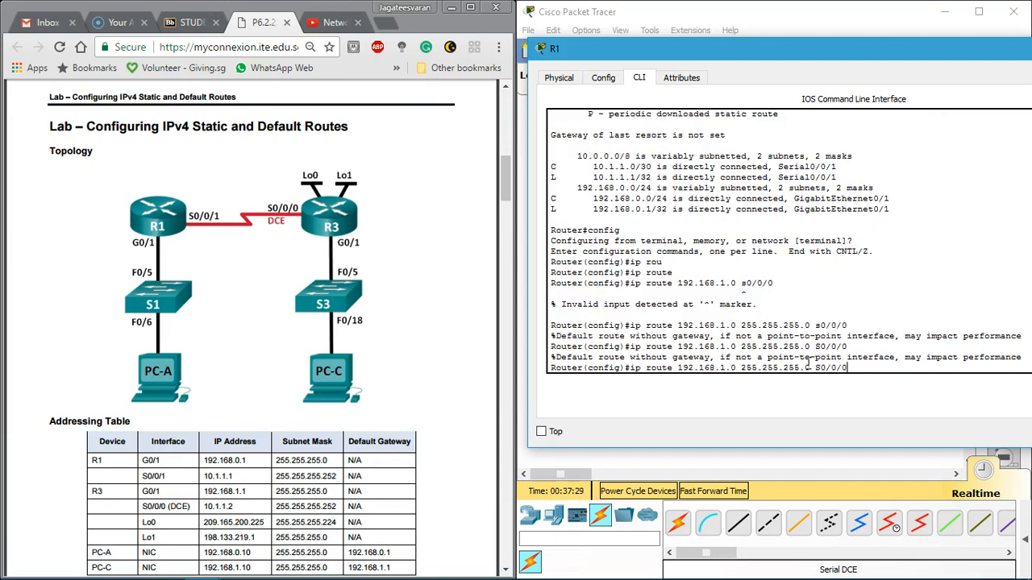
Step: Reread the labsheet's Part 3 Step 1a instructions on the next-hop address for R1's recursive static route
left_click(217, 270)
scroll(218, 270, "down", 20)
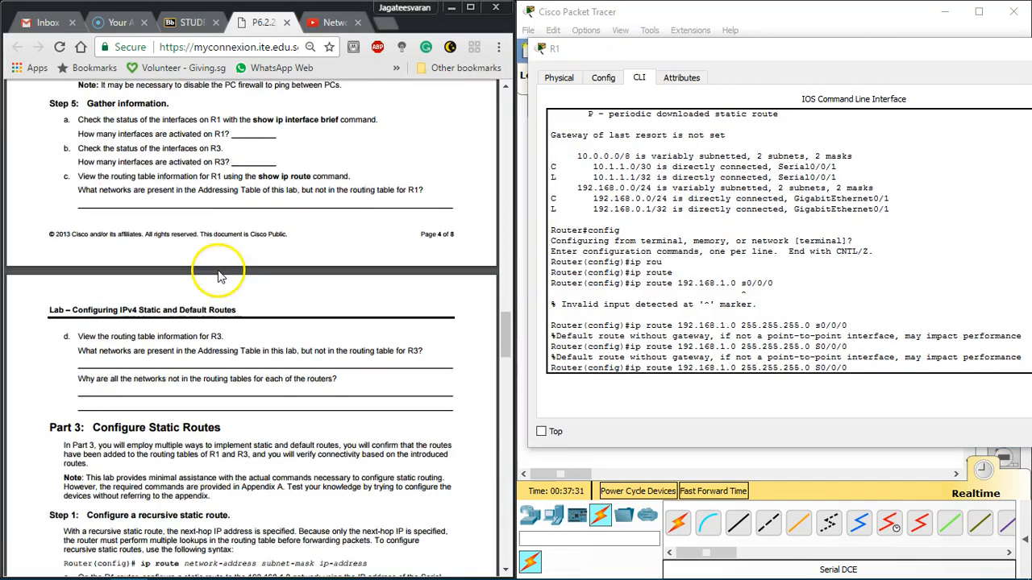
scroll(218, 270, "down", 3)
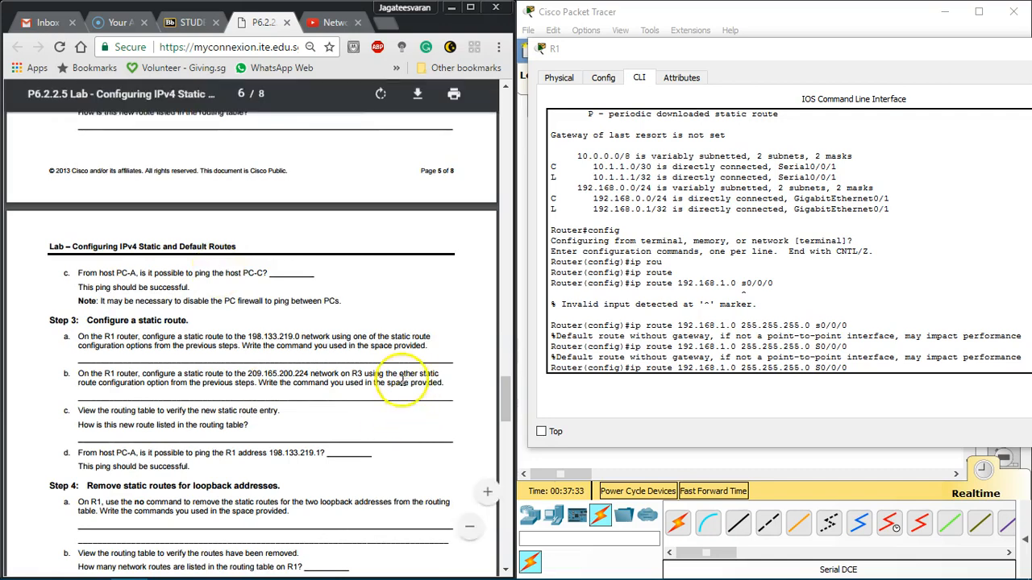
scroll(286, 344, "up", 6)
scroll(287, 344, "up", 2)
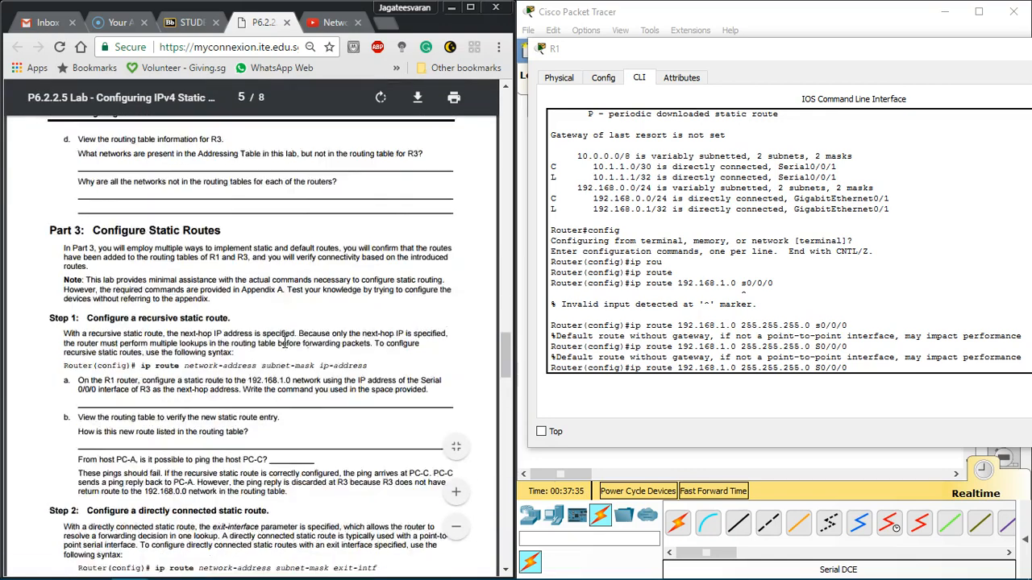
scroll(286, 344, "down", 2)
Step: Remove the exit interface S0/0/0 from the recalled ip route 192.168.1.0 255.255.255.0 command on R1
left_click_drag(717, 357, 695, 331)
left_click(694, 330)
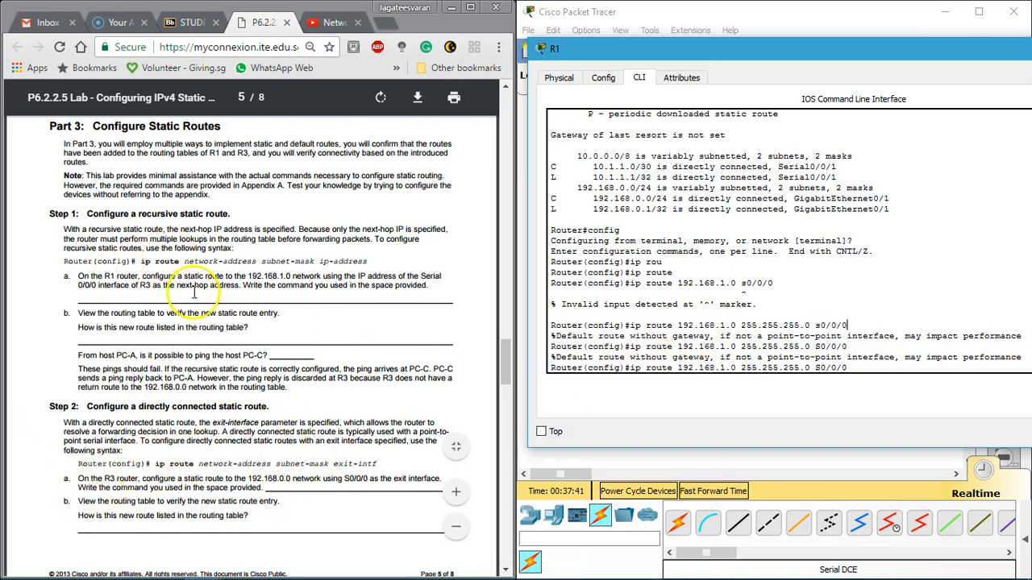
left_click(853, 365)
key("BackSpace")
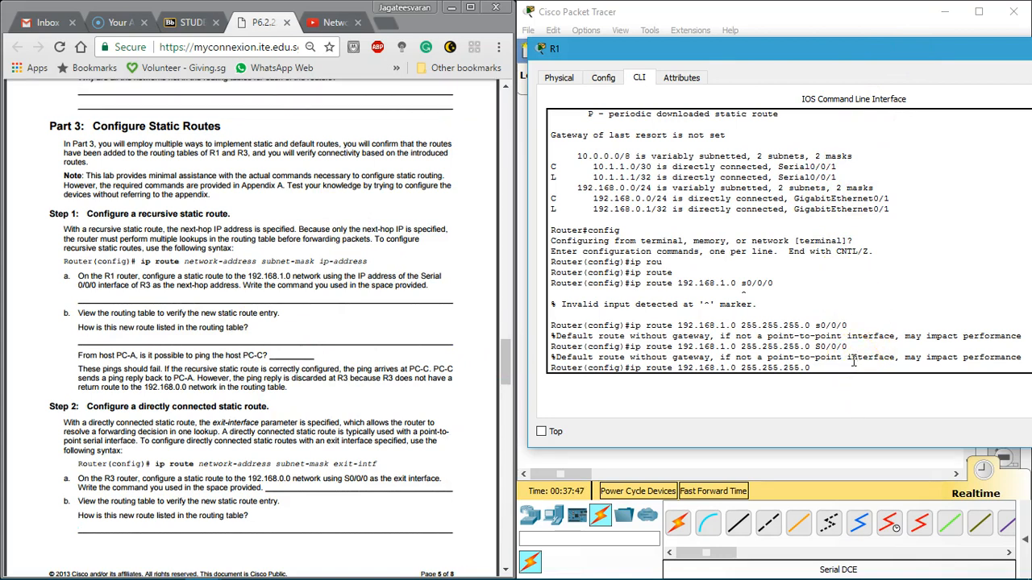
Step: Review the labsheet's Addressing Table and the Part 3 Step 1 and Step 2 instructions for the static routes on R1 and R3
left_click(258, 380)
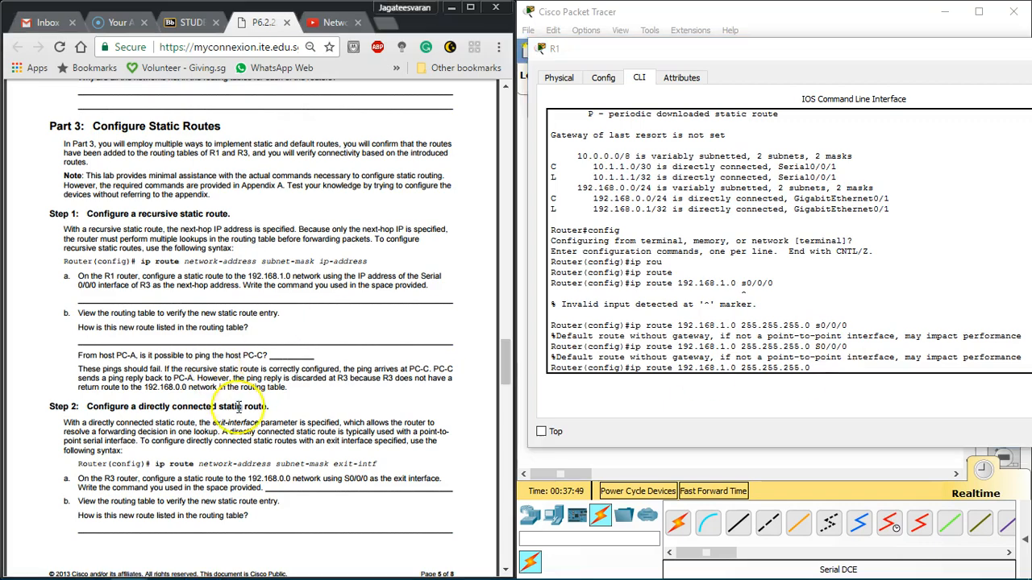
scroll(250, 399, "up", 20)
scroll(240, 408, "down", 6)
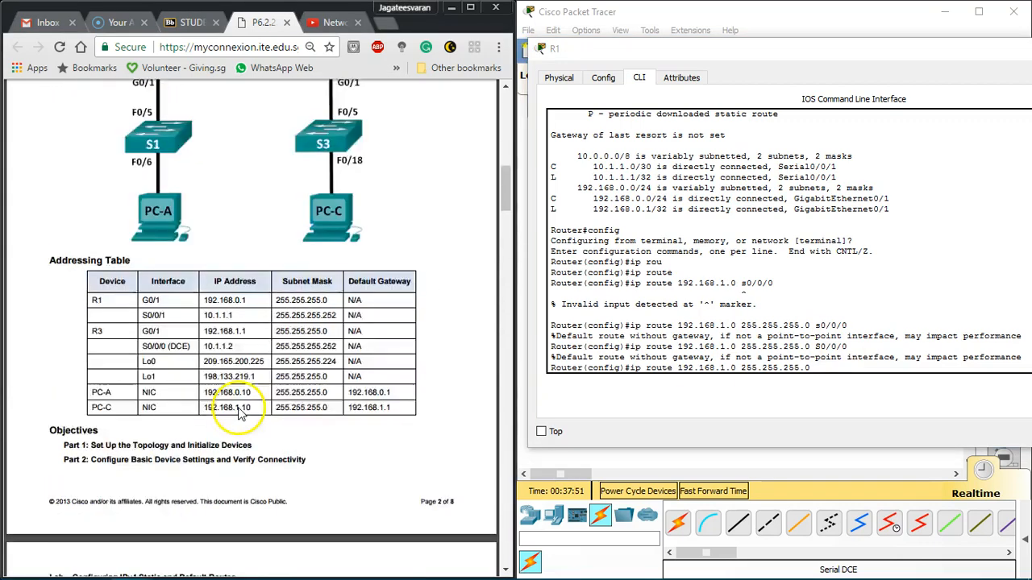
scroll(242, 395, "up", 2)
scroll(258, 244, "down", 3)
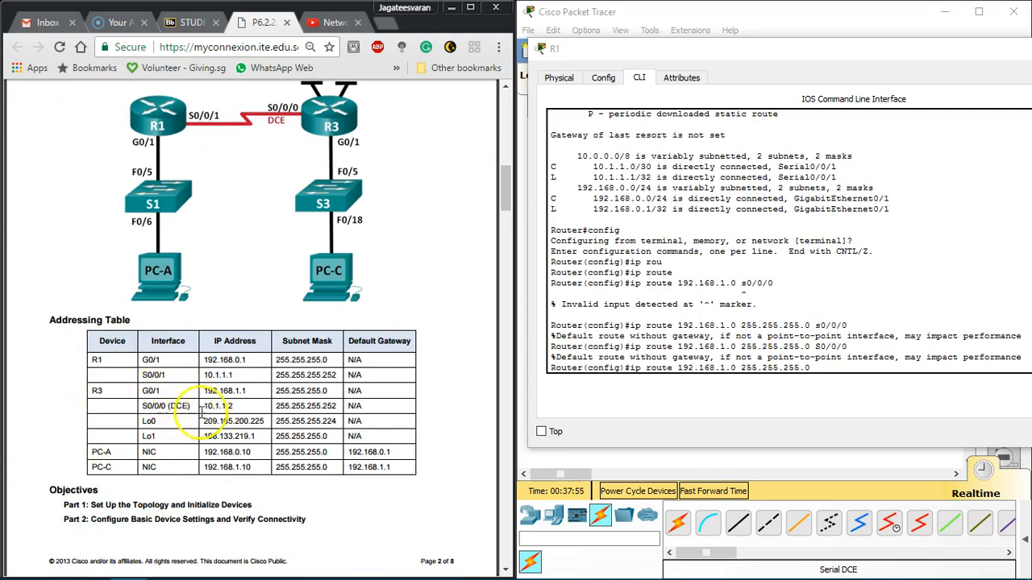
scroll(202, 412, "down", 20)
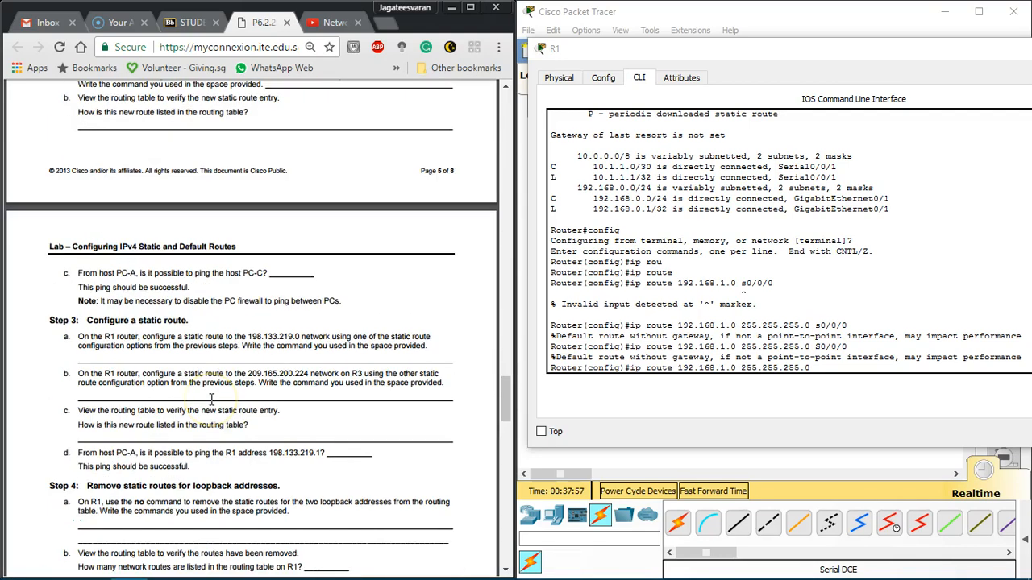
scroll(210, 323, "up", 6)
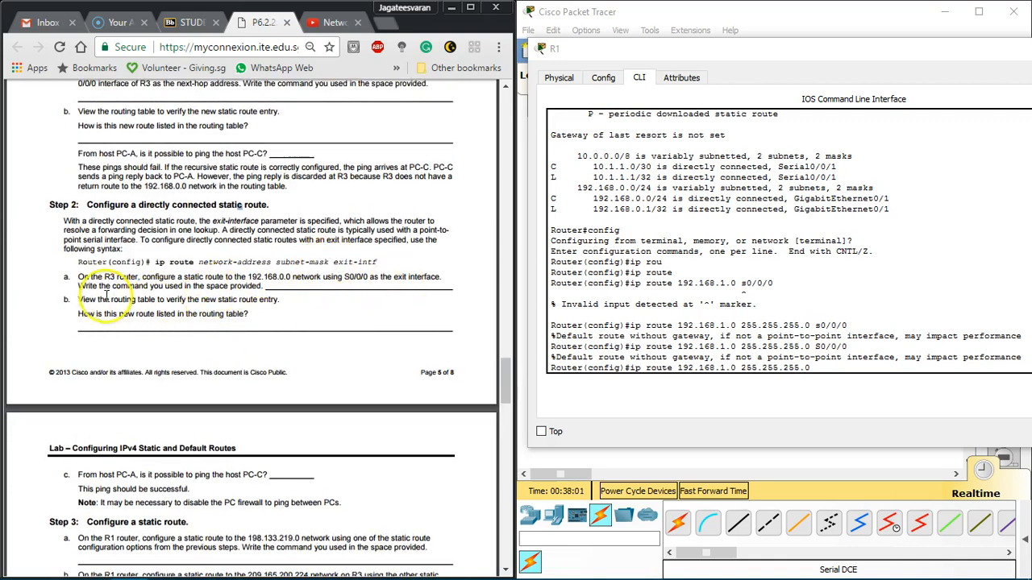
left_click_drag(78, 300, 196, 302)
left_click(289, 317)
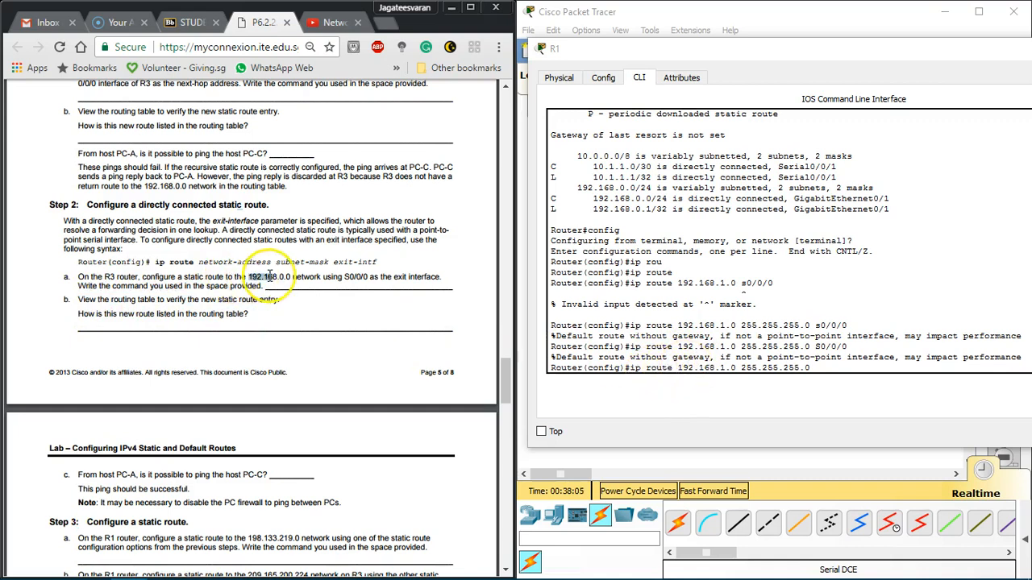
scroll(266, 276, "up", 5)
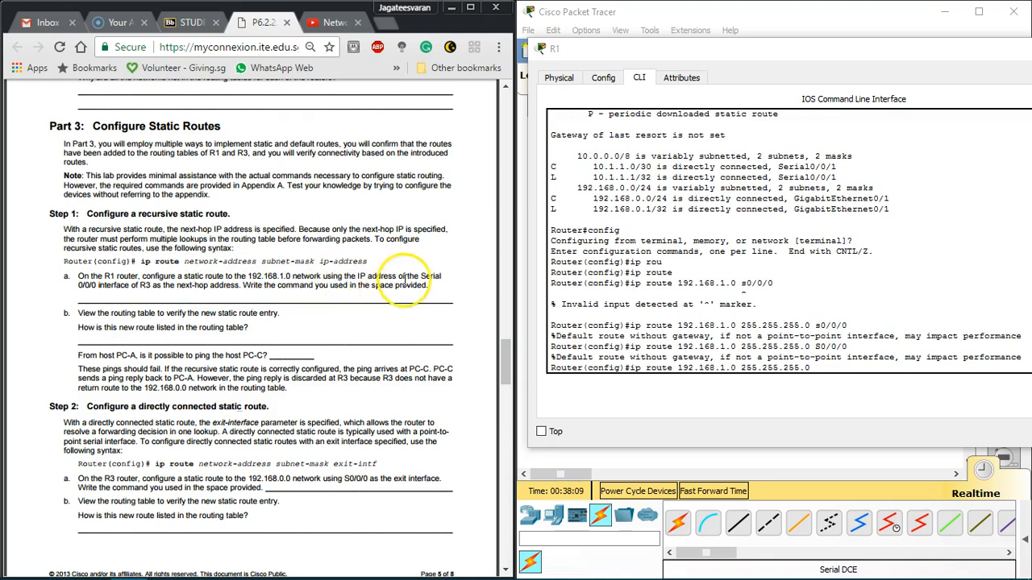
left_click_drag(139, 285, 323, 288)
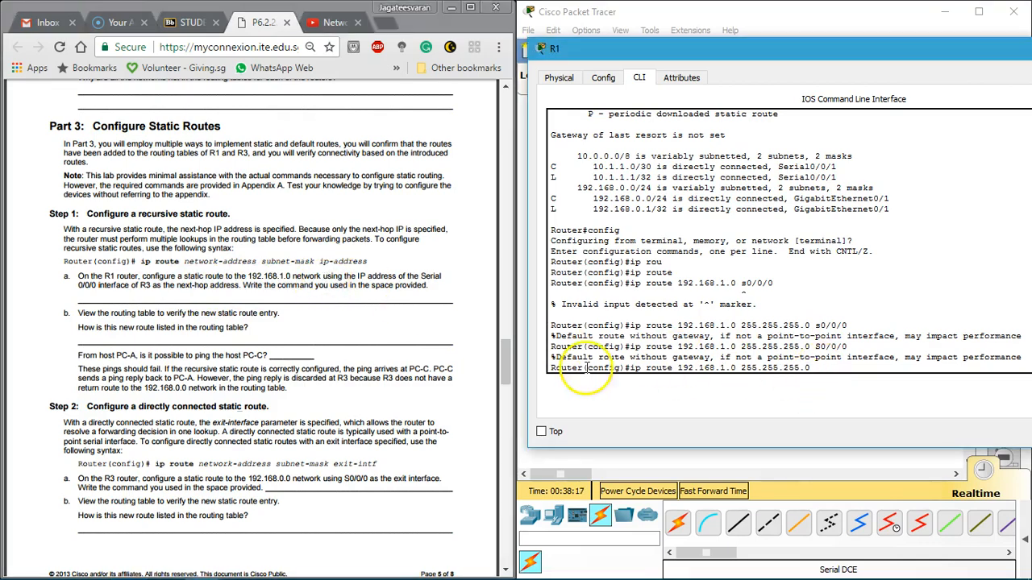
Step: Complete R1's ip route 192.168.1.0 255.255.255.0 command with R3's S0/0/0 address 10.1.1.2 from the Addressing Table as next hop
scroll(272, 340, "up", 20)
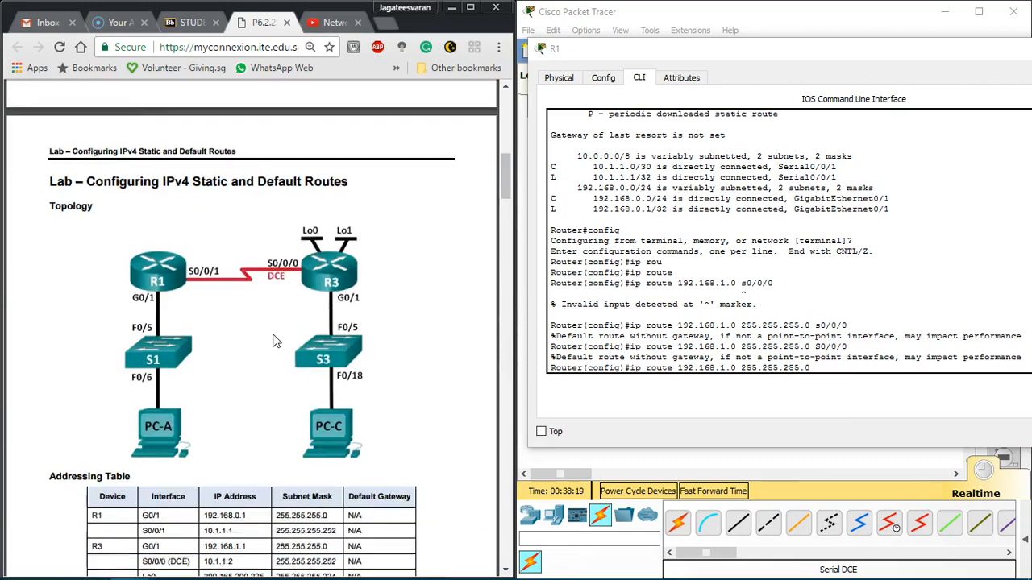
left_click_drag(204, 405, 238, 407)
scroll(238, 407, "down", 20)
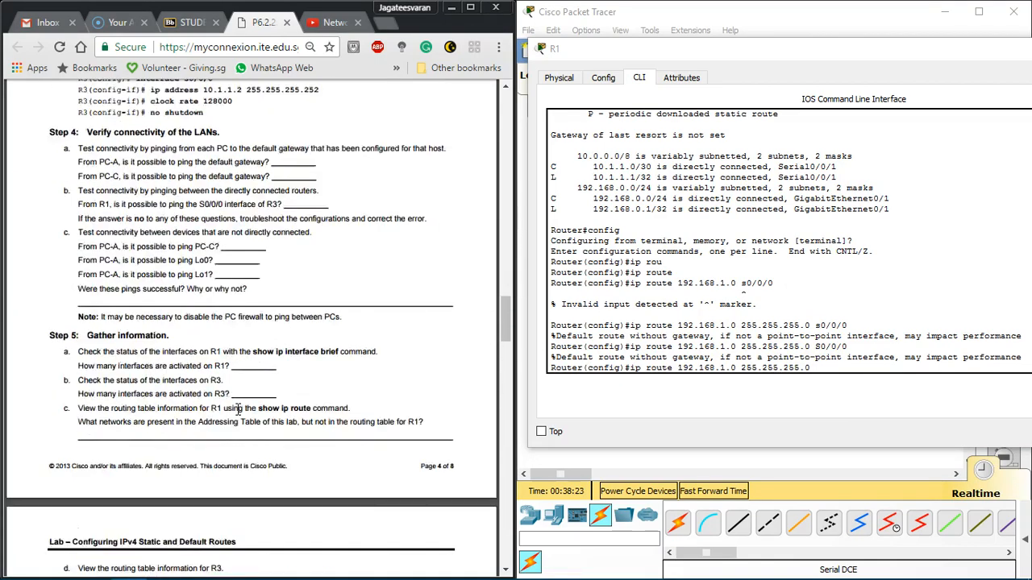
left_click(848, 366)
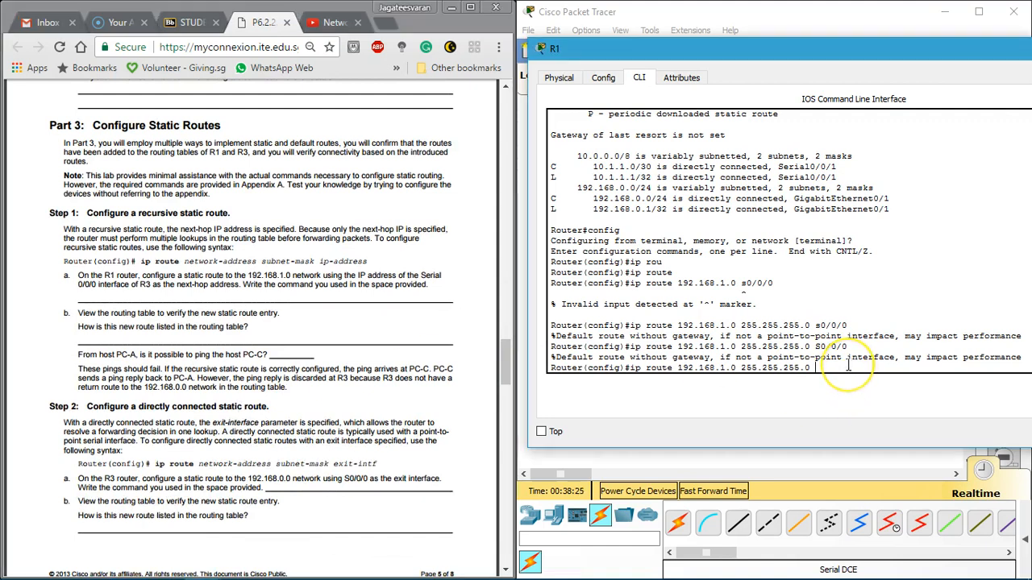
right_click(849, 368)
key("Return")
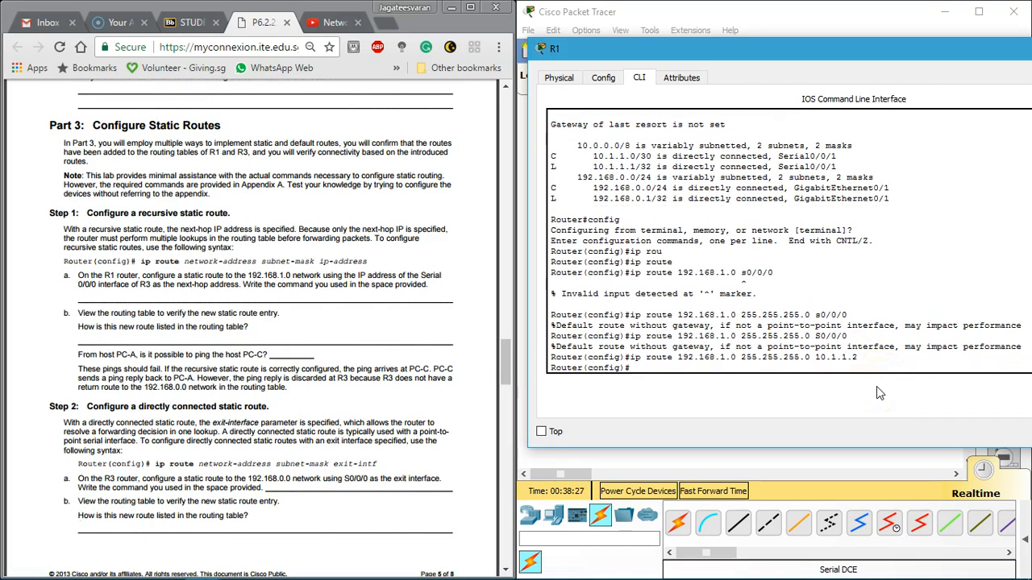
left_click_drag(636, 358, 782, 357)
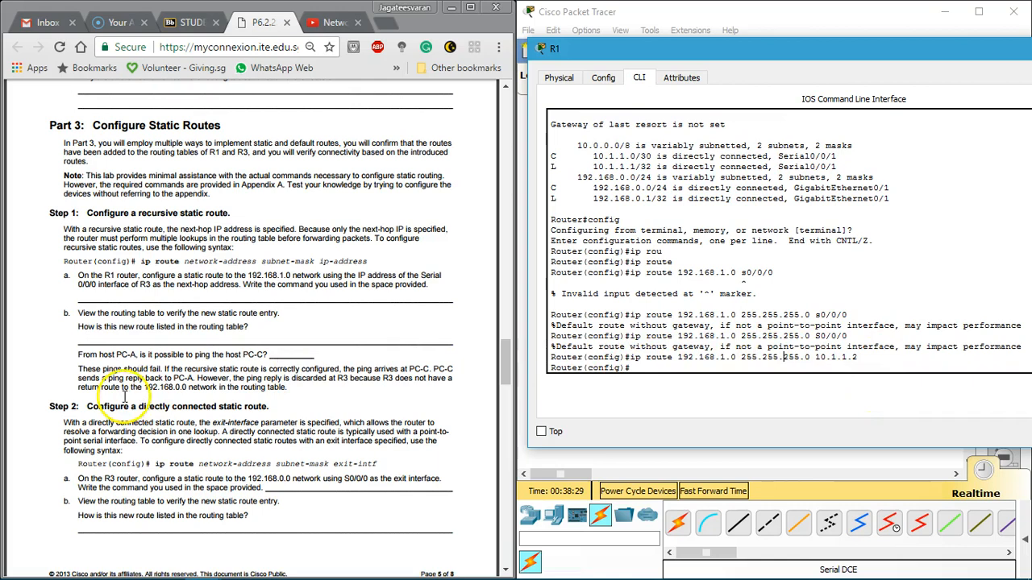
Step: Exit R1's configuration mode and display its routing table with show ip route
left_click(144, 377)
scroll(145, 377, "down", 5)
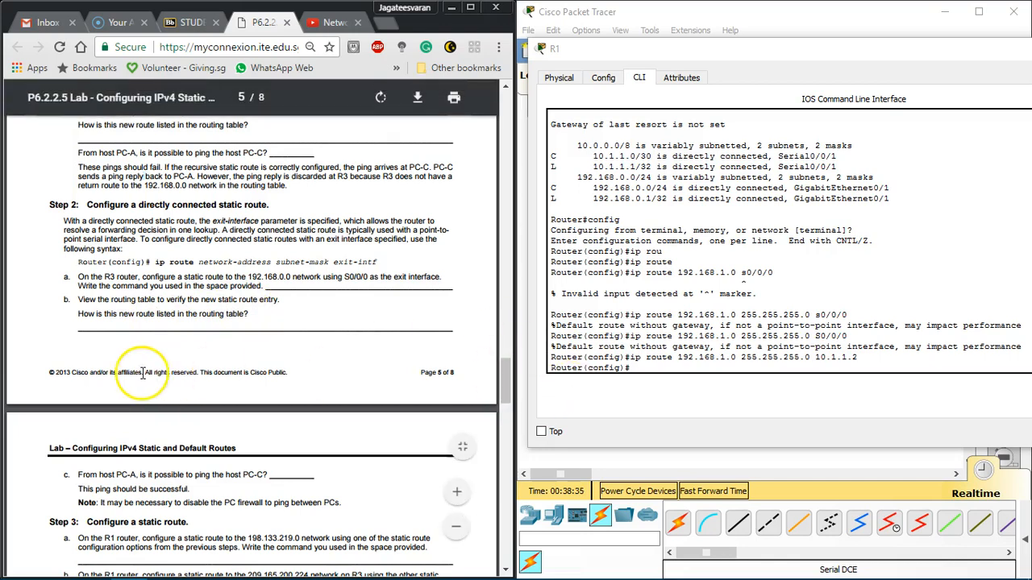
scroll(150, 371, "down", 3)
left_click_drag(951, 47, 743, 96)
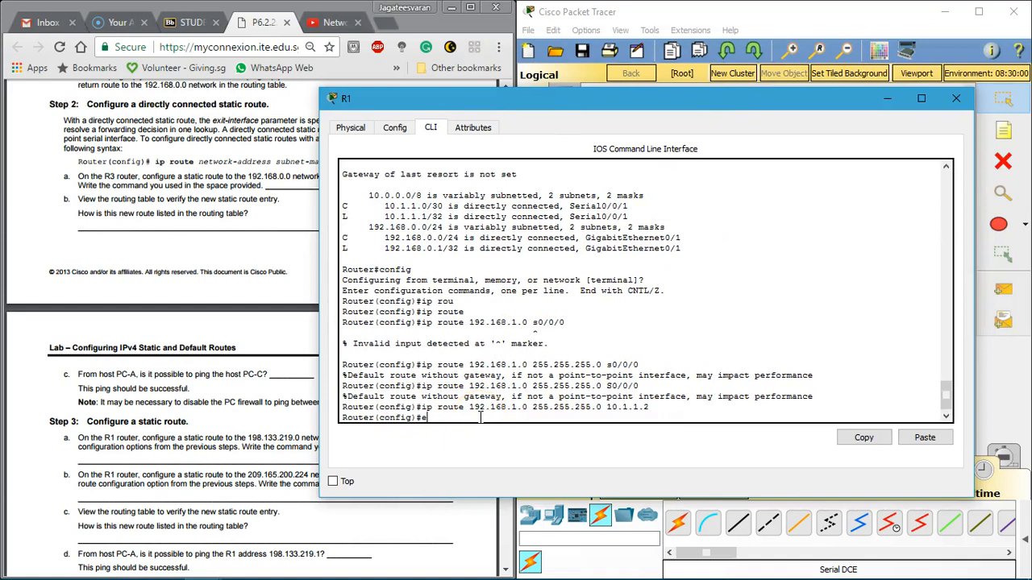
type("it")
key("Return")
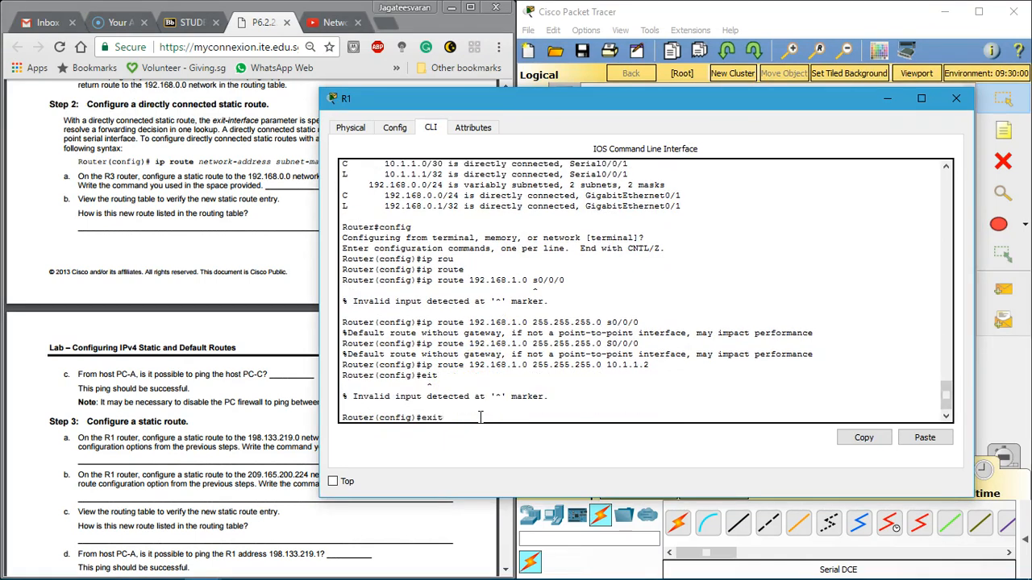
key("Return")
type("show ip ")
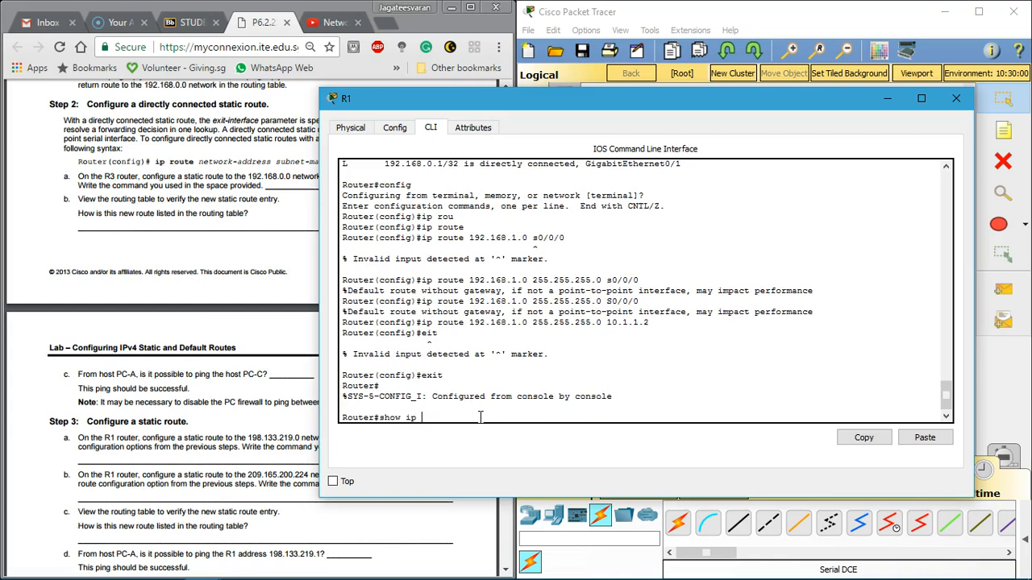
type("ro")
key("Tab")
key("Return")
Step: Examine the static route entry in R1's routing table and close R1's window
left_click_drag(346, 404, 543, 398)
left_click_drag(517, 229, 651, 228)
left_click(654, 229)
left_click_drag(978, 242, 936, 270)
left_click(939, 98)
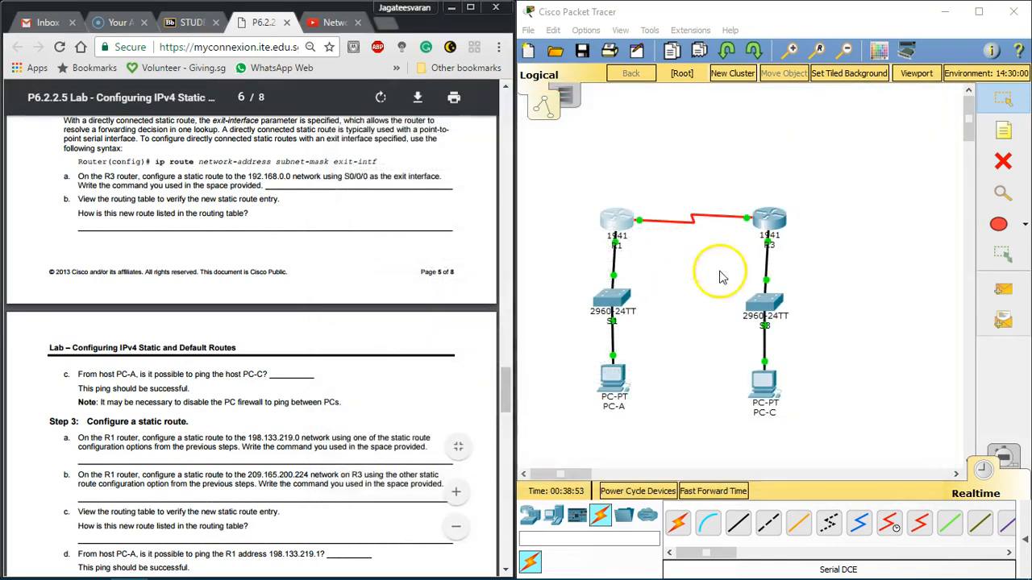
Step: Send two simple PDUs from PC-A to PC-C, showing the scenario's PDU list to check their status
left_click(1021, 297)
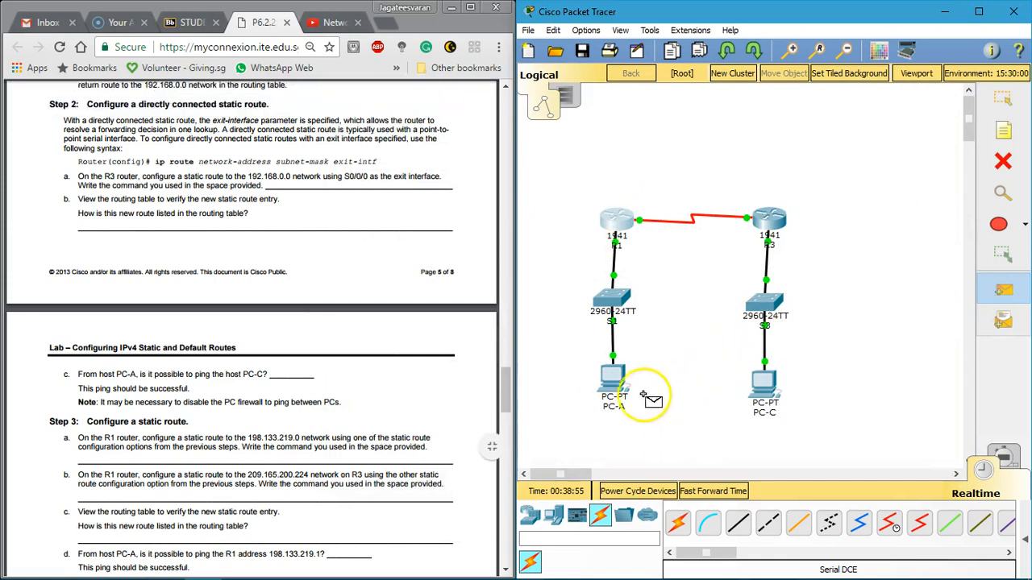
left_click(614, 379)
left_click(759, 388)
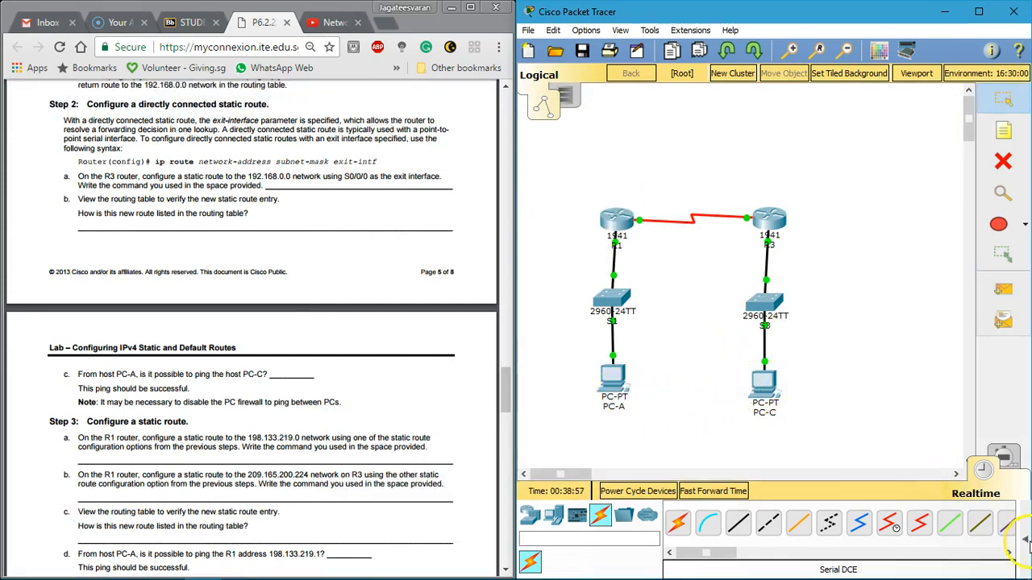
left_click(1025, 540)
left_click(1003, 289)
left_click(613, 379)
left_click(766, 395)
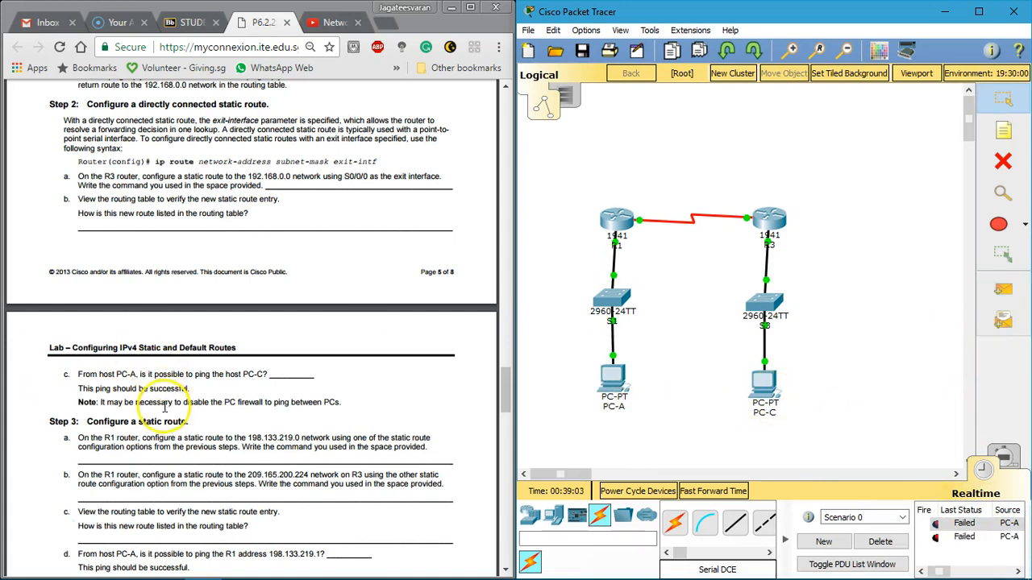
Step: Reread the labsheet's Part 3 Step 1 and Step 2 instructions on the routes needed between PC-A and PC-C
left_click(96, 392)
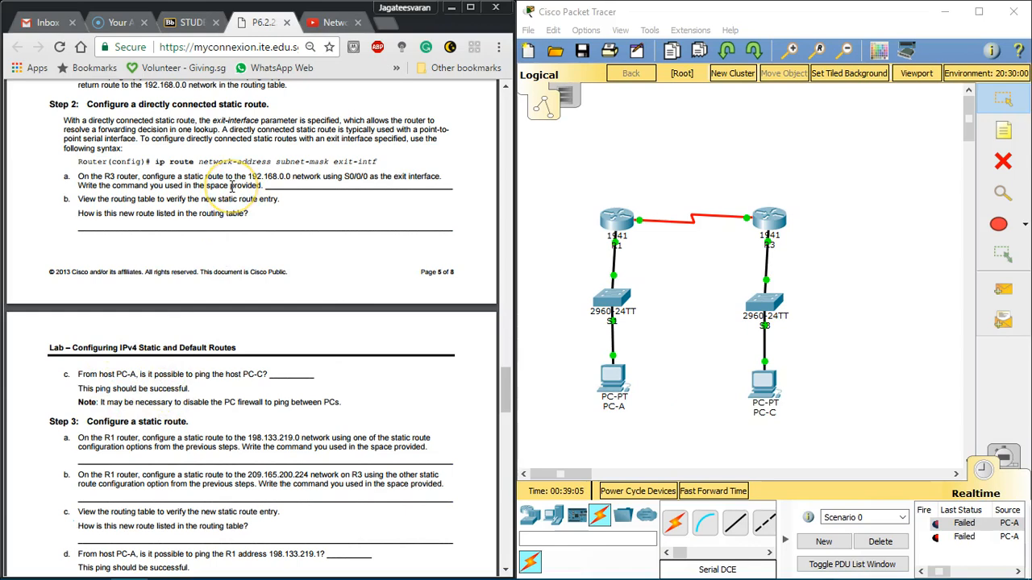
scroll(231, 187, "up", 4)
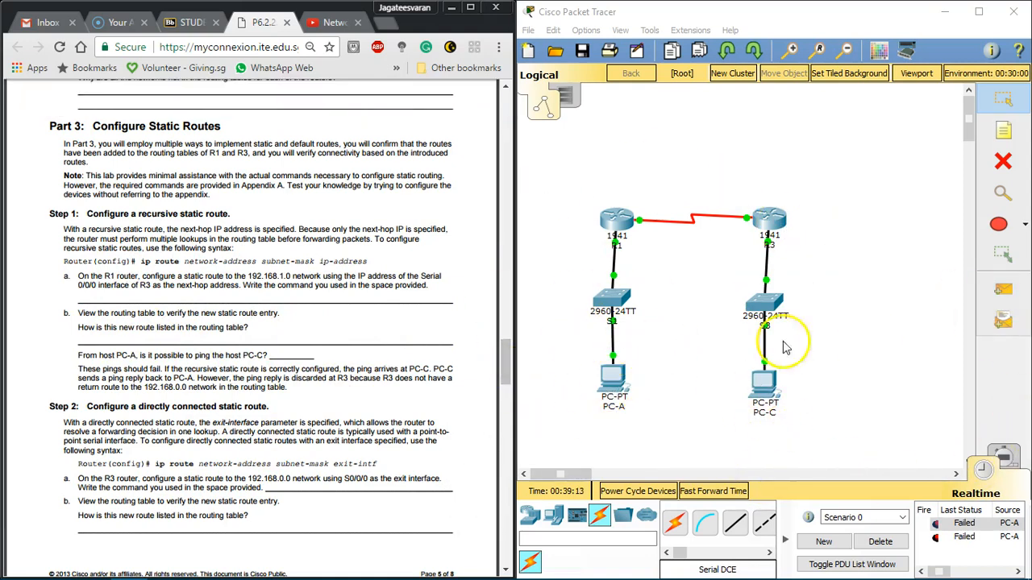
scroll(207, 276, "up", 4)
scroll(207, 276, "up", 3)
scroll(208, 276, "down", 6)
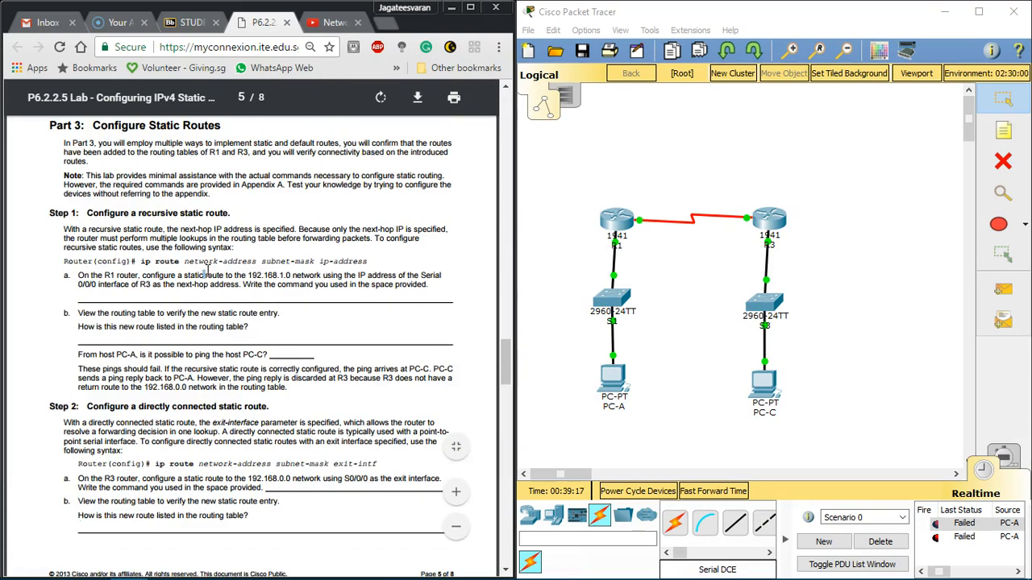
scroll(207, 276, "down", 1)
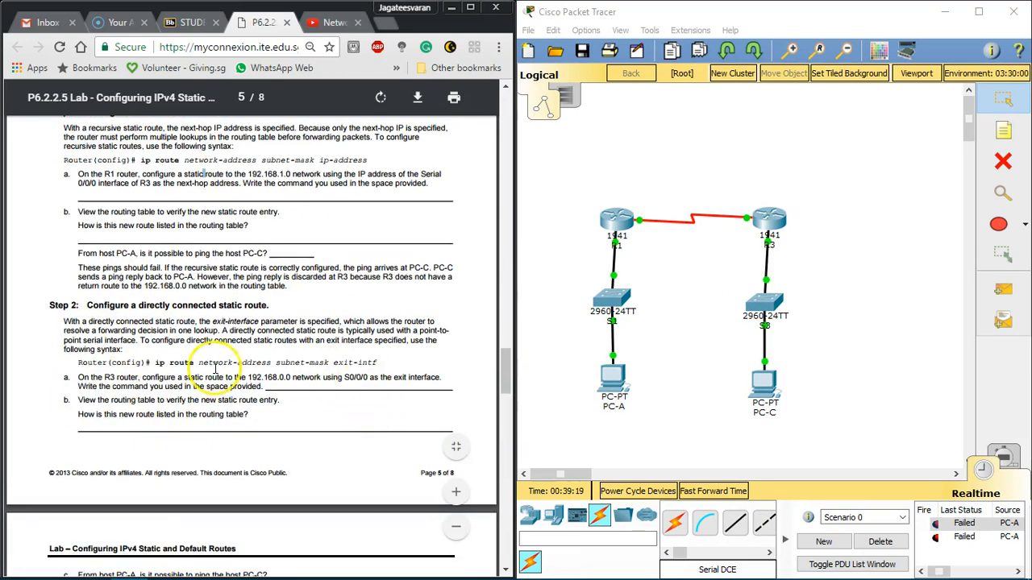
left_click(765, 386)
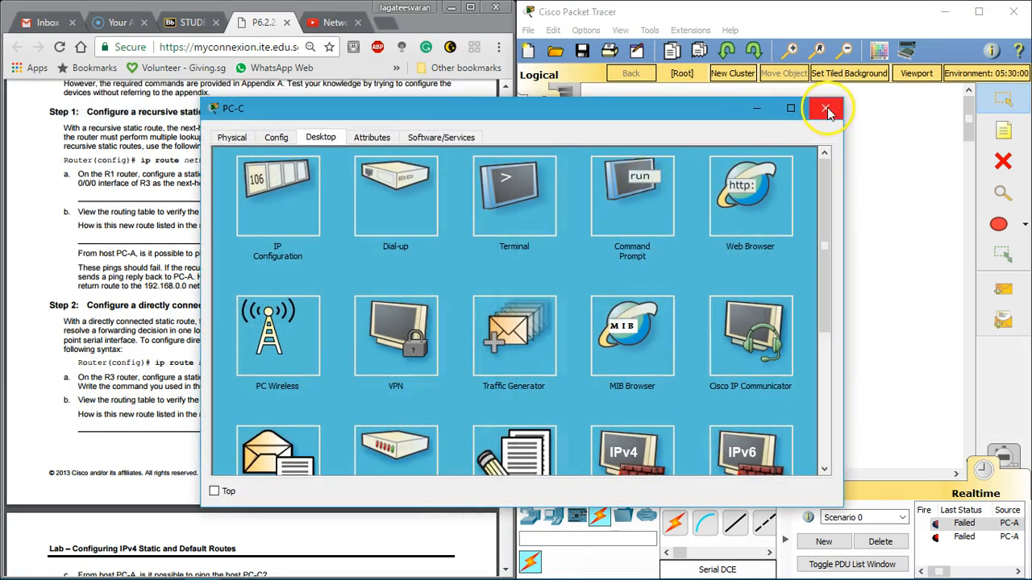
left_click(822, 108)
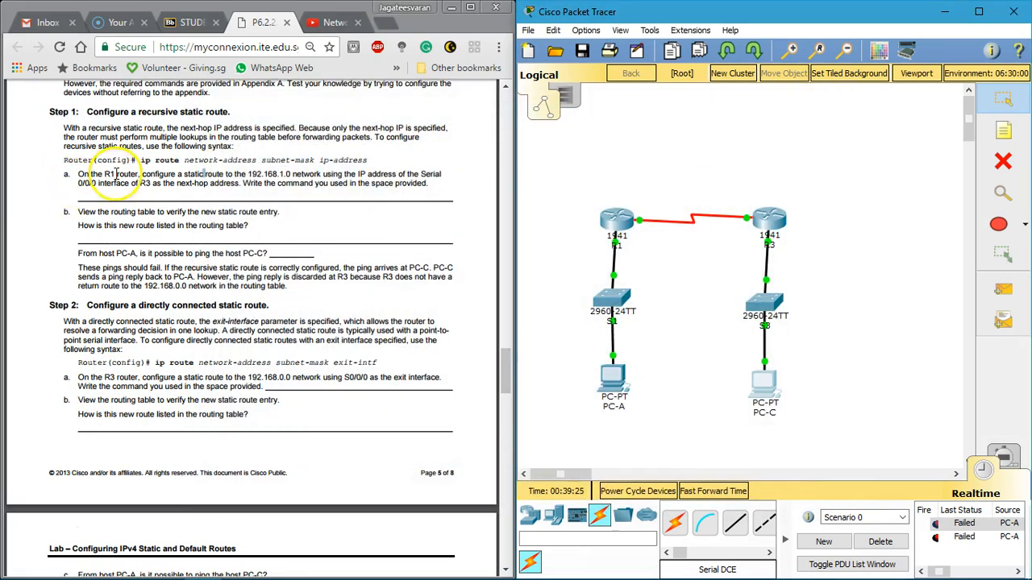
left_click(117, 174)
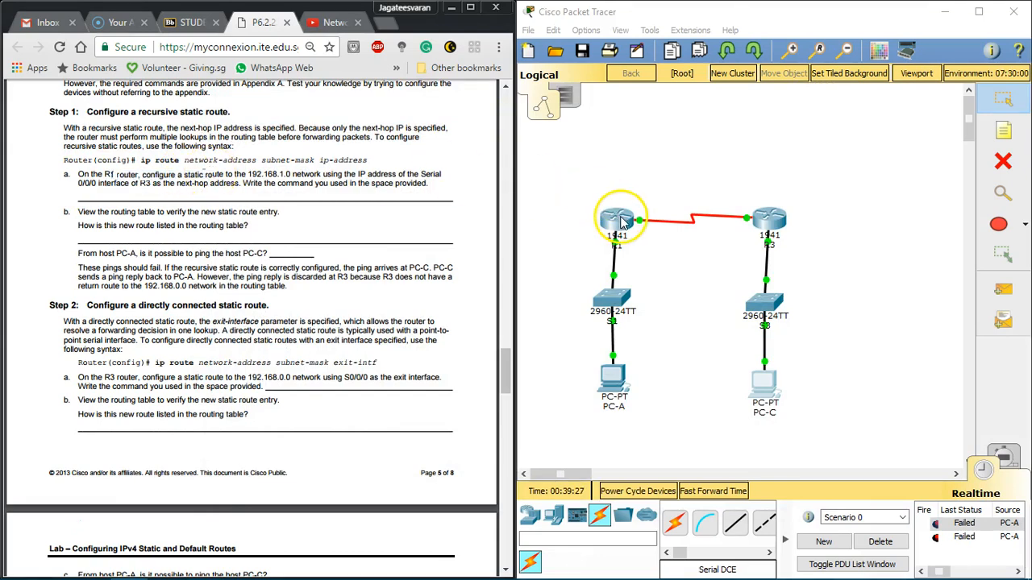
Step: Enter configuration mode in R3's command line and begin the command ip route 192.168.0.0 255.255.255.0
left_click(769, 219)
left_click_drag(387, 121, 620, 118)
left_click(683, 195)
key("Return")
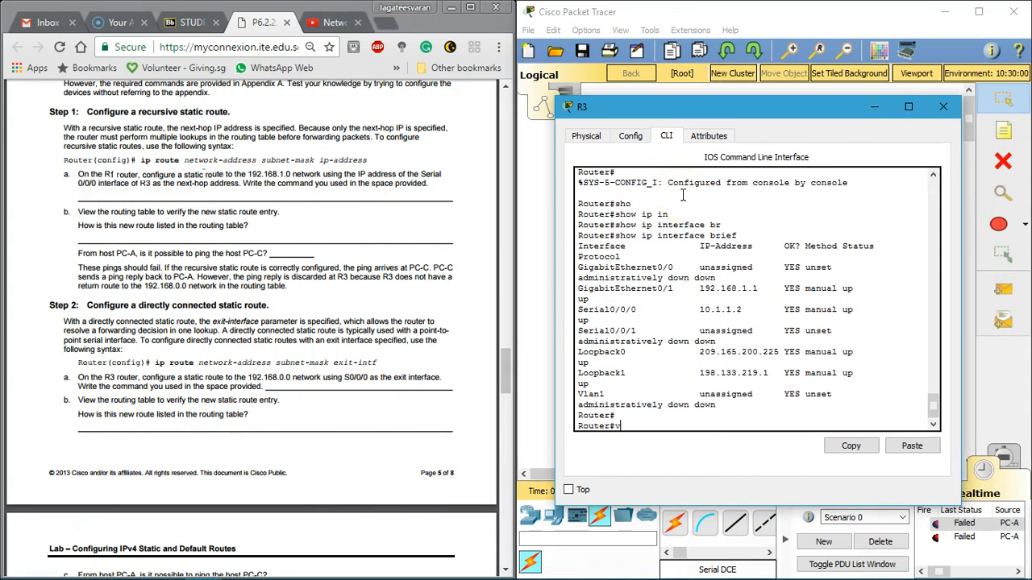
type("config")
key("Return")
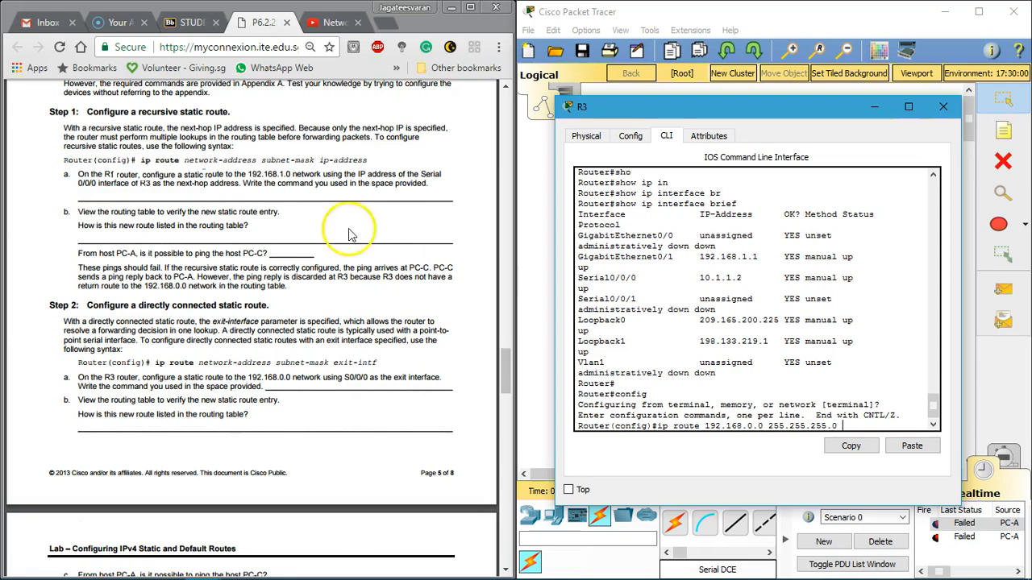
Step: Check the labsheet's Addressing Table and Part 3 Step 2a for the exit interface of R3's directly connected static route
left_click(198, 368)
scroll(197, 369, "up", 15)
scroll(197, 368, "up", 6)
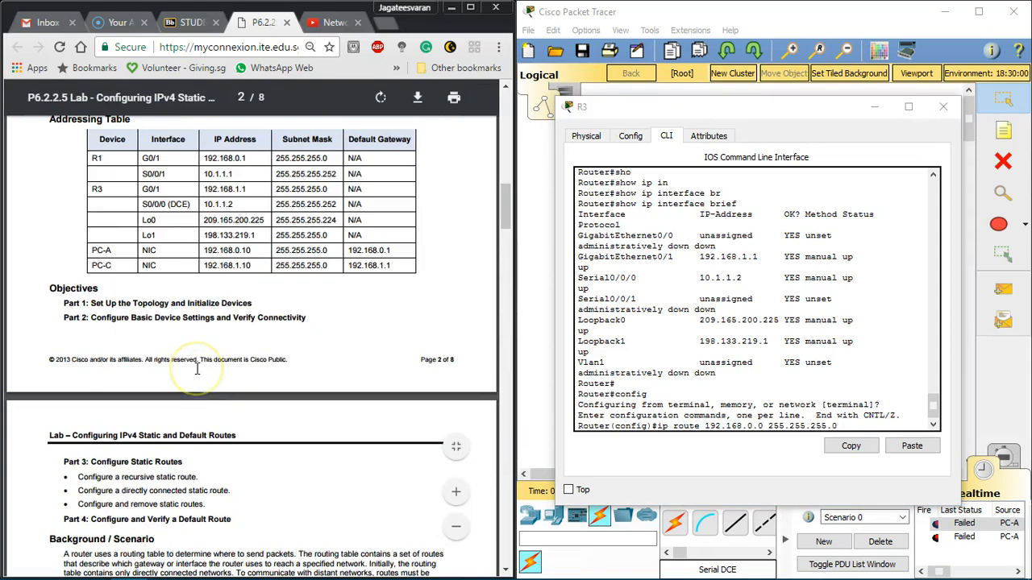
scroll(215, 307, "down", 12)
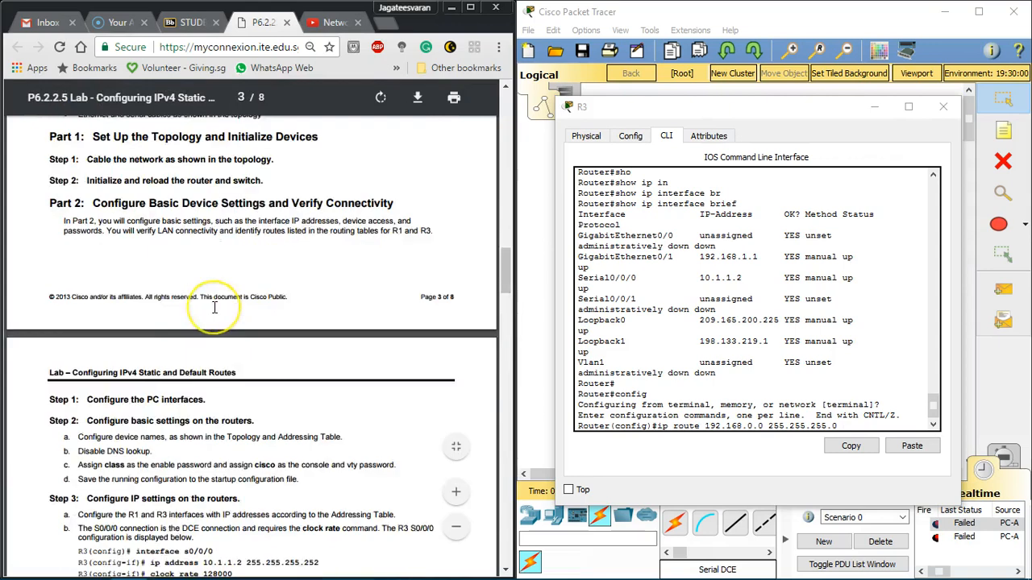
scroll(214, 307, "down", 8)
scroll(214, 310, "down", 5)
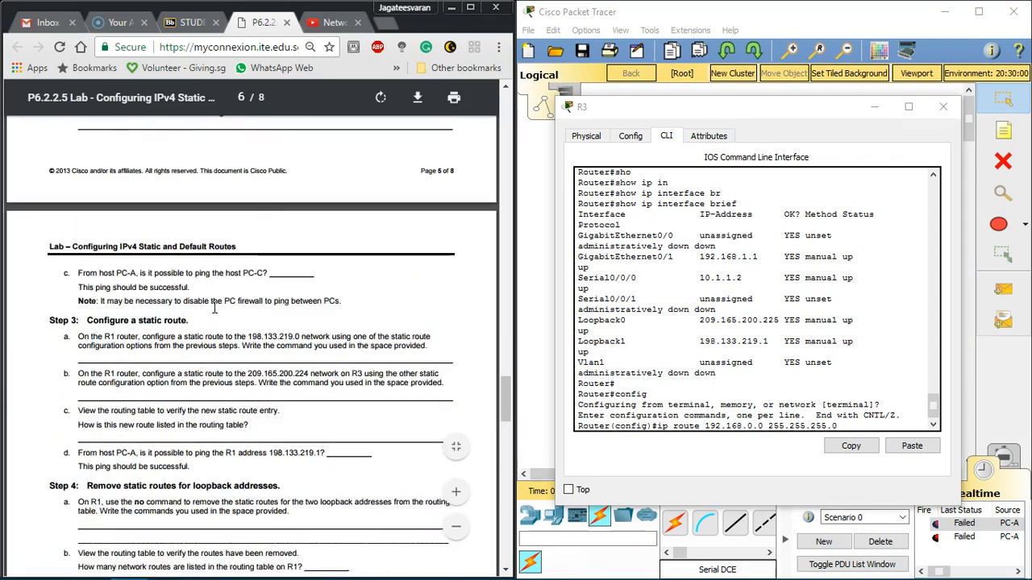
scroll(214, 307, "up", 7)
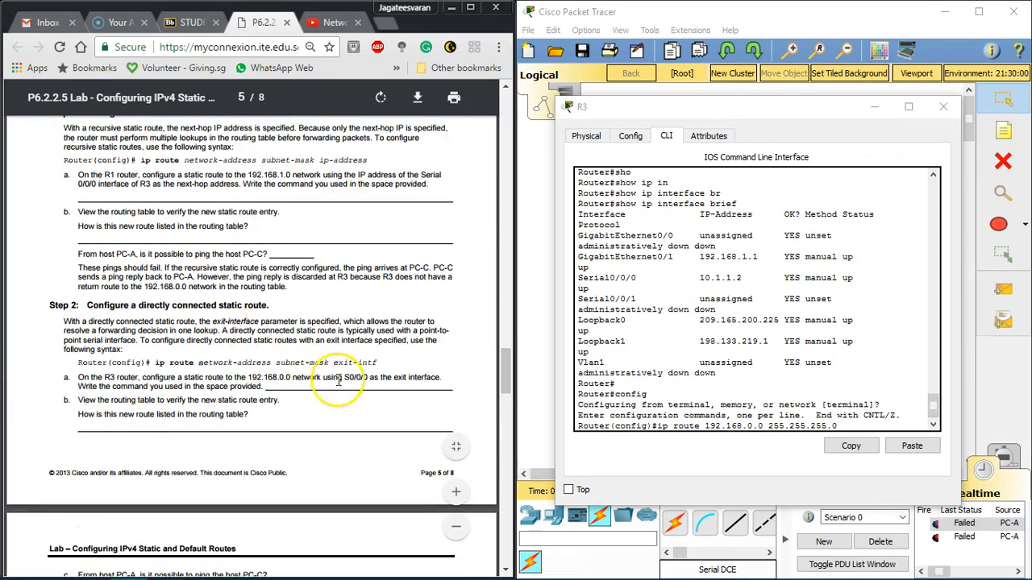
left_click_drag(125, 377, 198, 375)
left_click_drag(265, 379, 420, 374)
left_click(379, 378)
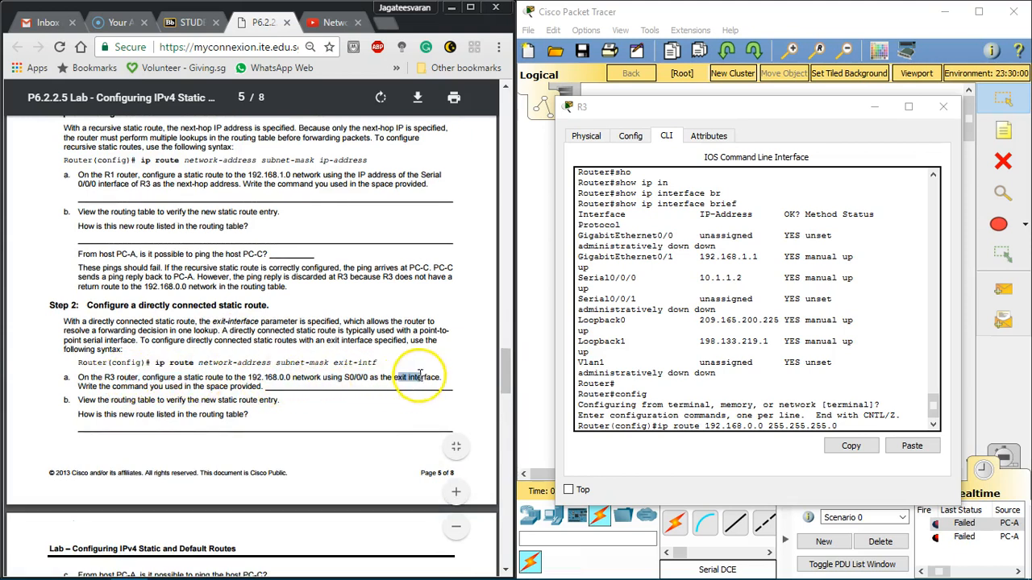
Step: Complete R3's static route command as ip route 192.168.0.0 255.255.255.0 s0/0/0 and examine the router's response
left_click(864, 421)
type("s0")
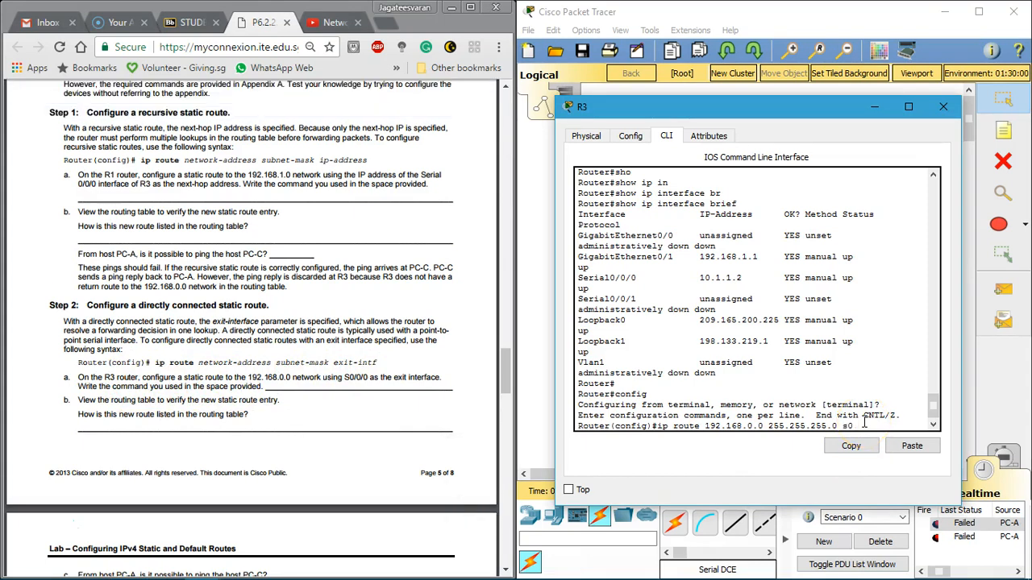
type("/0/0")
key("Return")
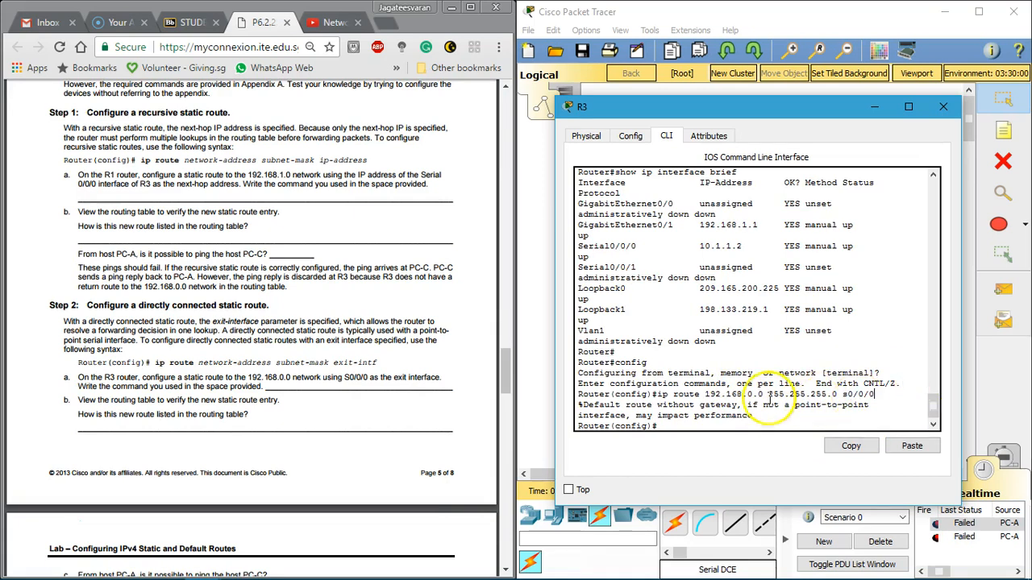
left_click_drag(697, 395, 834, 404)
left_click(829, 402)
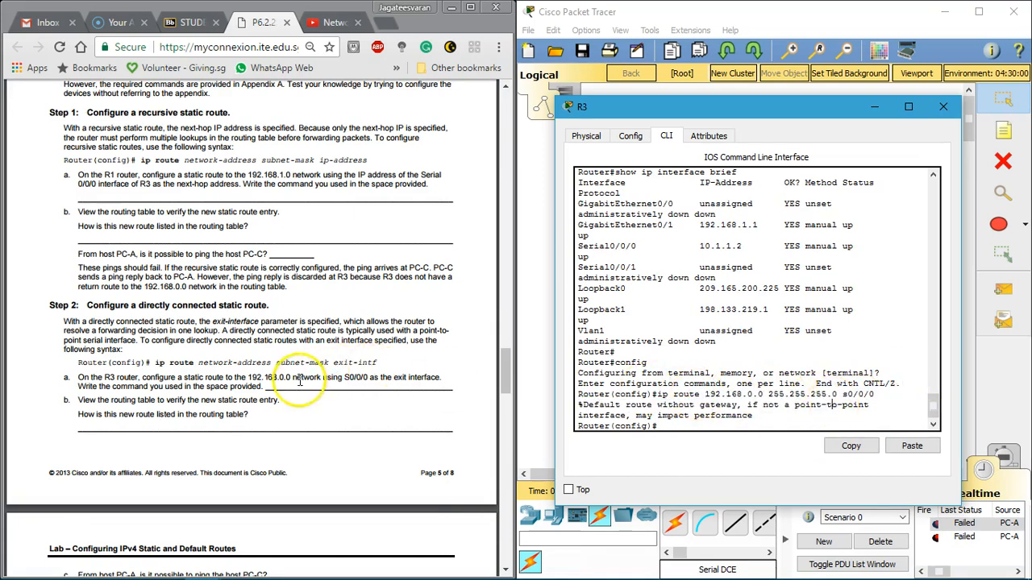
Step: Recheck the labsheet's Step 2a and topology, and re-enter R3's 192.168.0.0 route with the exit interface written as S0/0/0 and s 0/0/0
left_click_drag(129, 387, 220, 394)
left_click(221, 394)
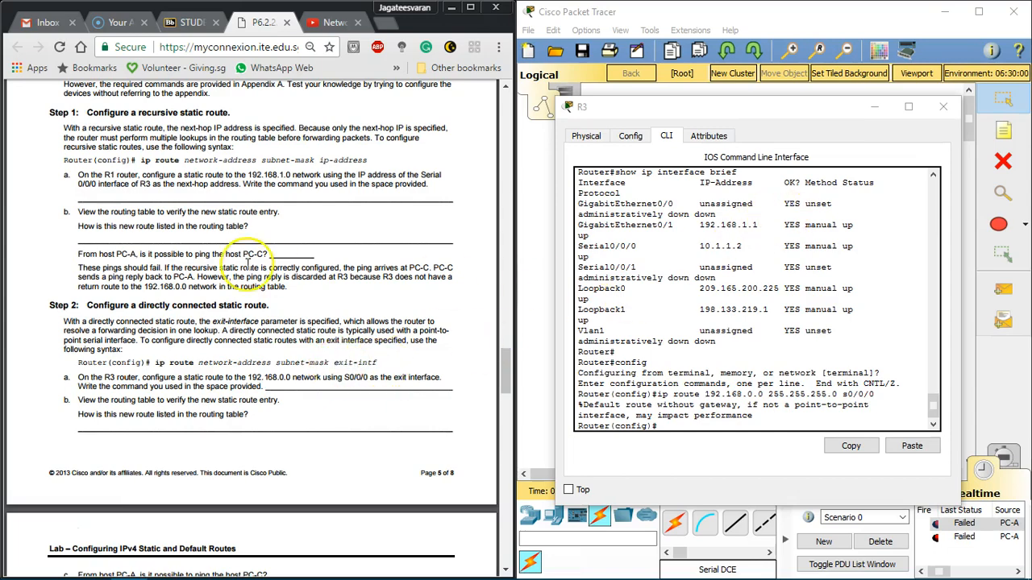
scroll(247, 263, "up", 6)
scroll(248, 263, "up", 18)
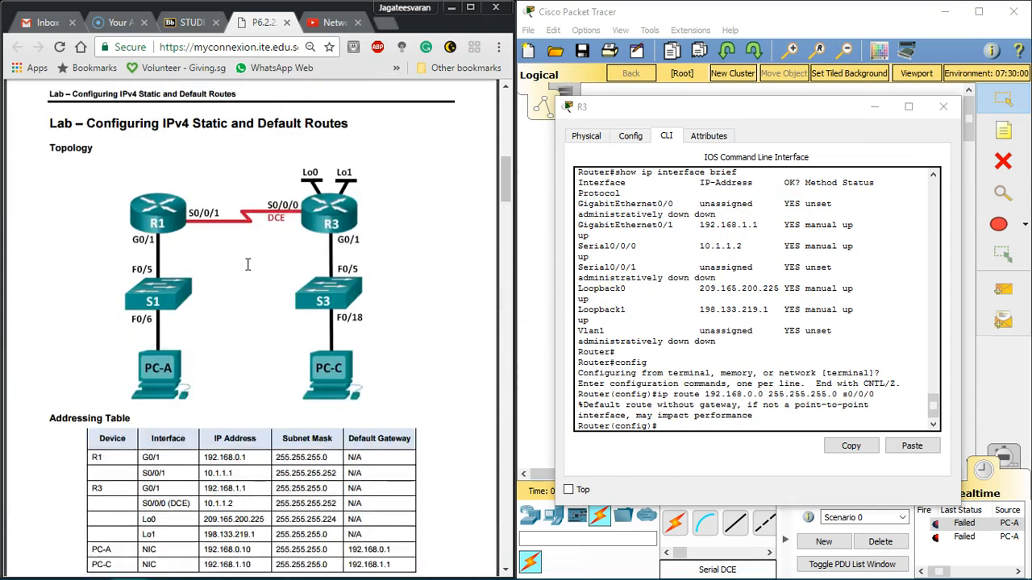
left_click(848, 414)
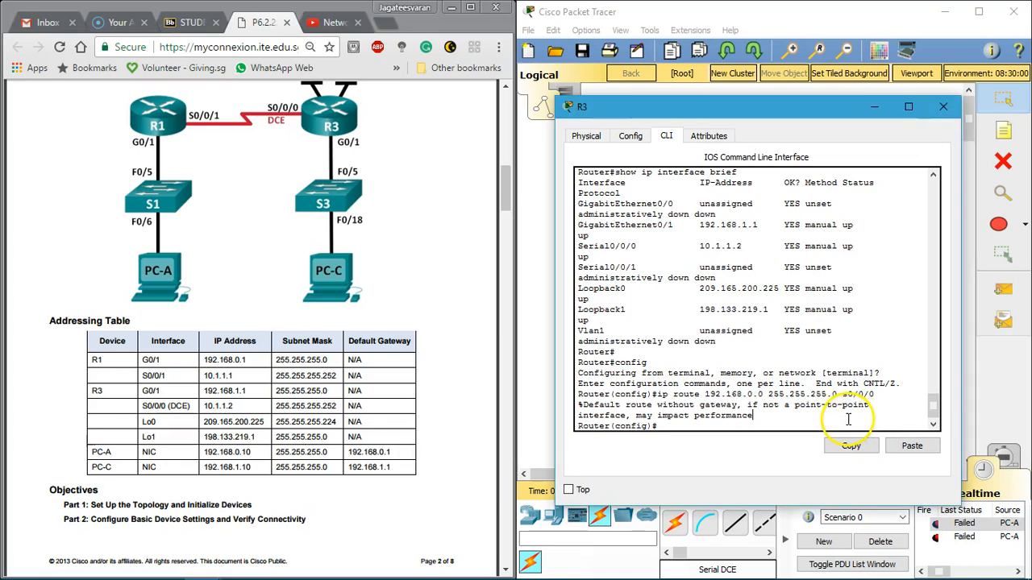
key("Up")
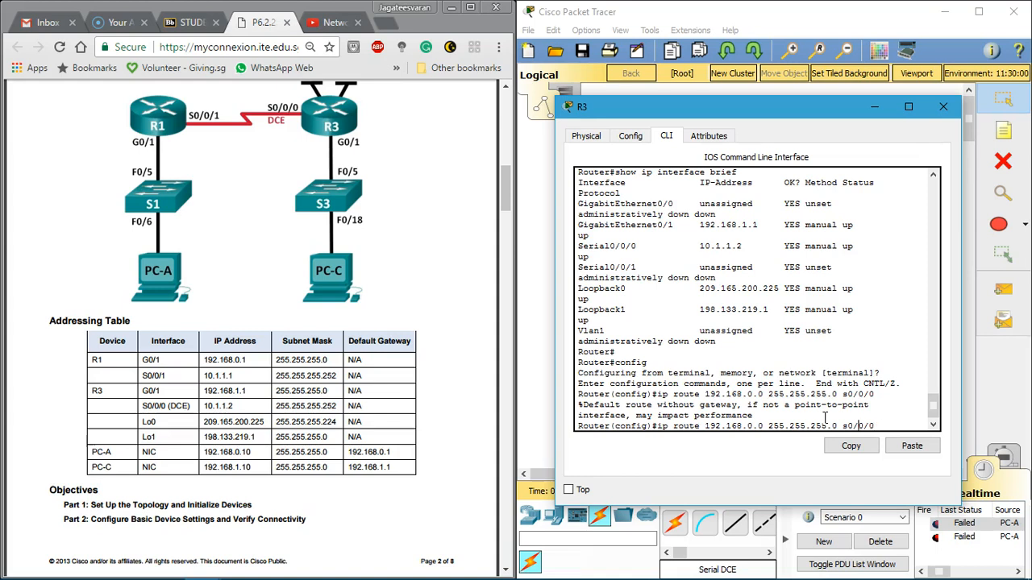
type("S")
key("Return")
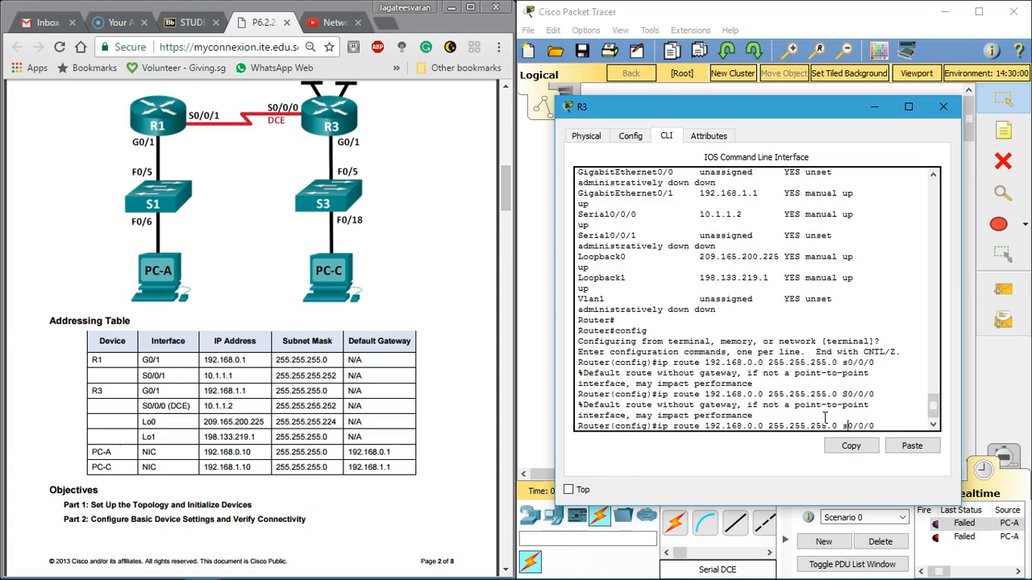
key("Return")
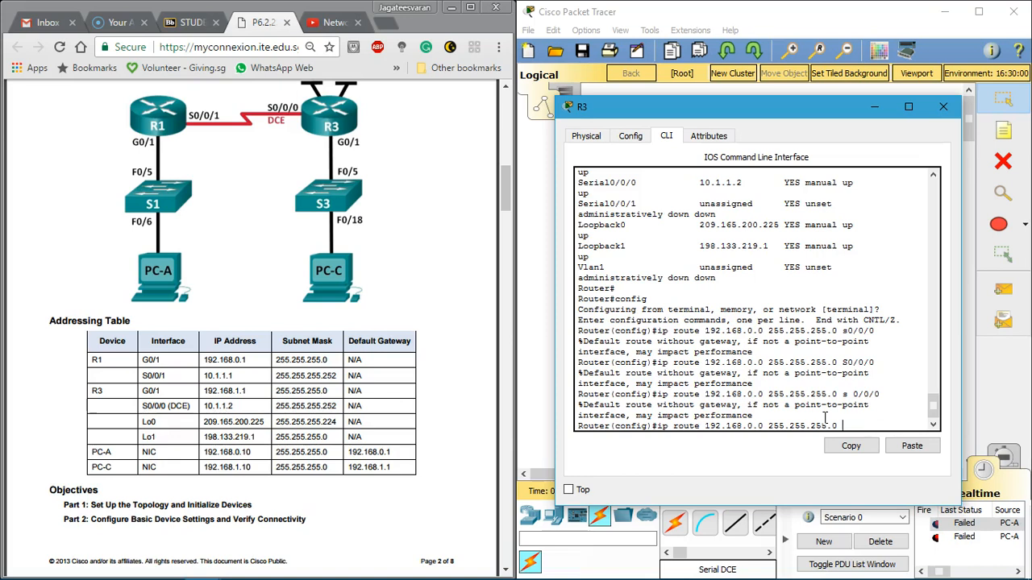
Step: List the options available after the subnet mask and re-enter R3's 192.168.0.0 route with serial 0/0/0 written in full
type("?")
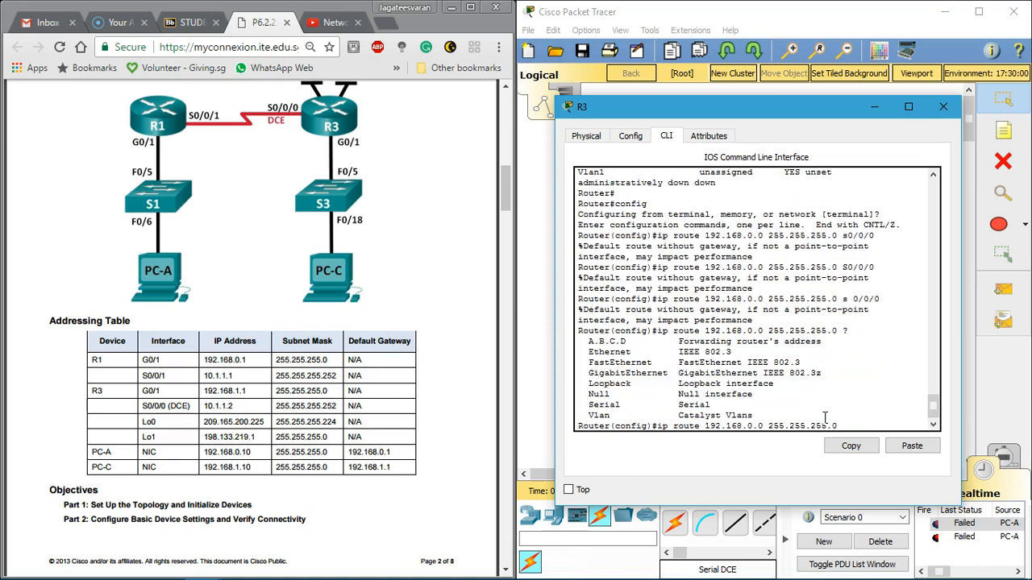
type("s")
key("Tab")
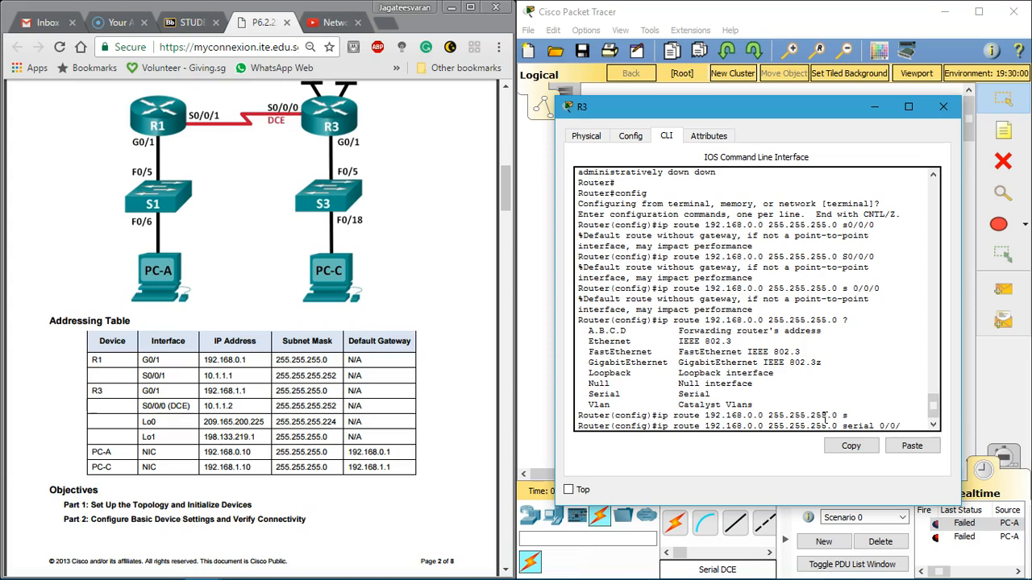
key("Return")
Step: Recall R3's last route command and look up R1's G0/1 address in the labsheet's Addressing Table
key("Up")
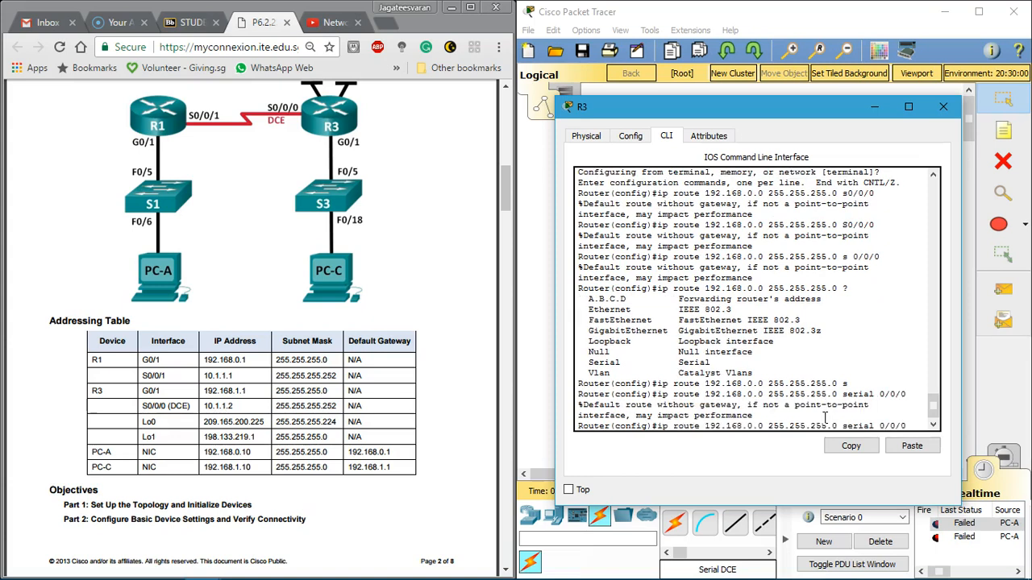
left_click(48, 323)
scroll(169, 337, "down", 5)
scroll(170, 337, "down", 20)
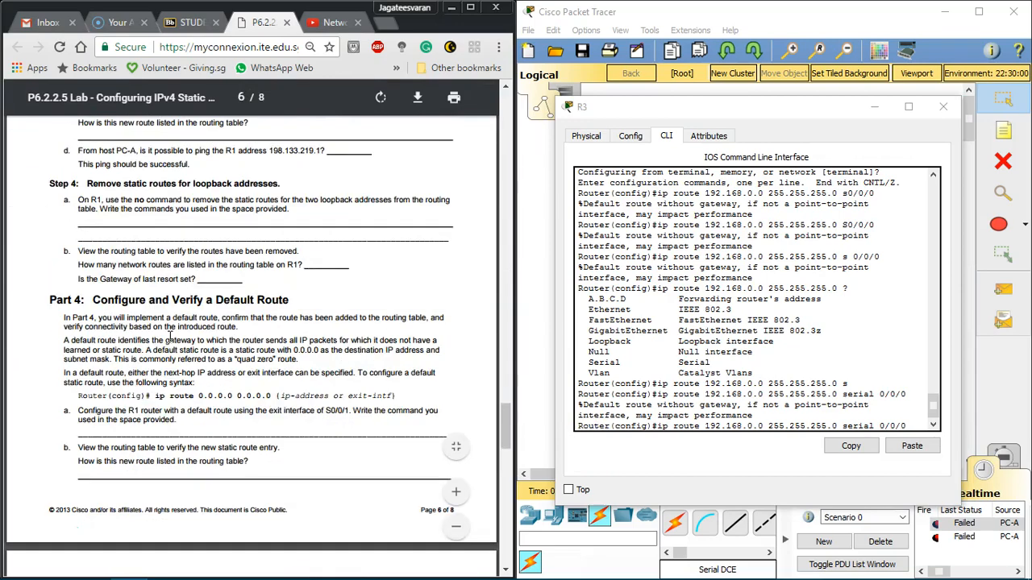
scroll(170, 337, "down", 5)
scroll(170, 337, "up", 9)
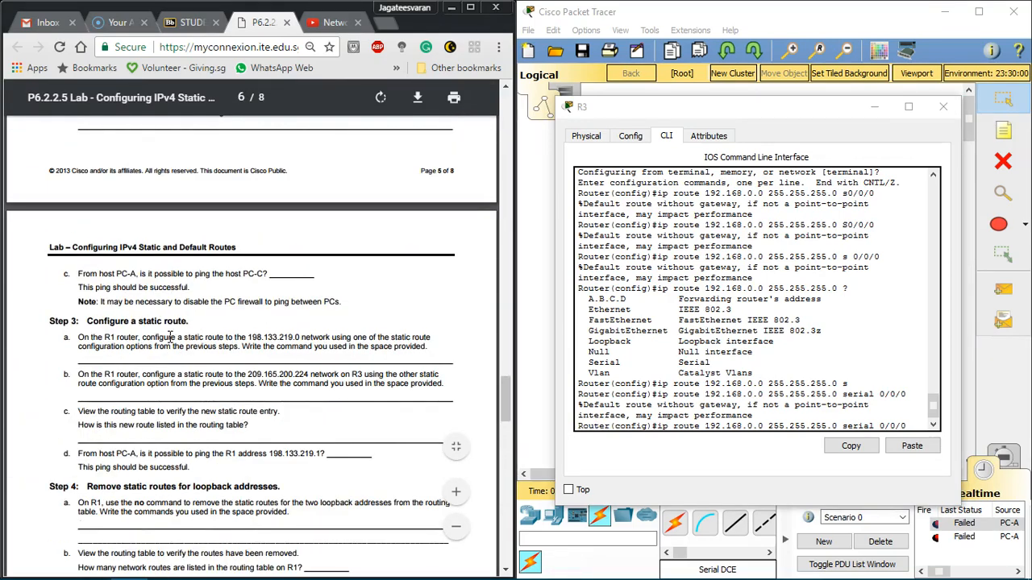
scroll(170, 337, "up", 3)
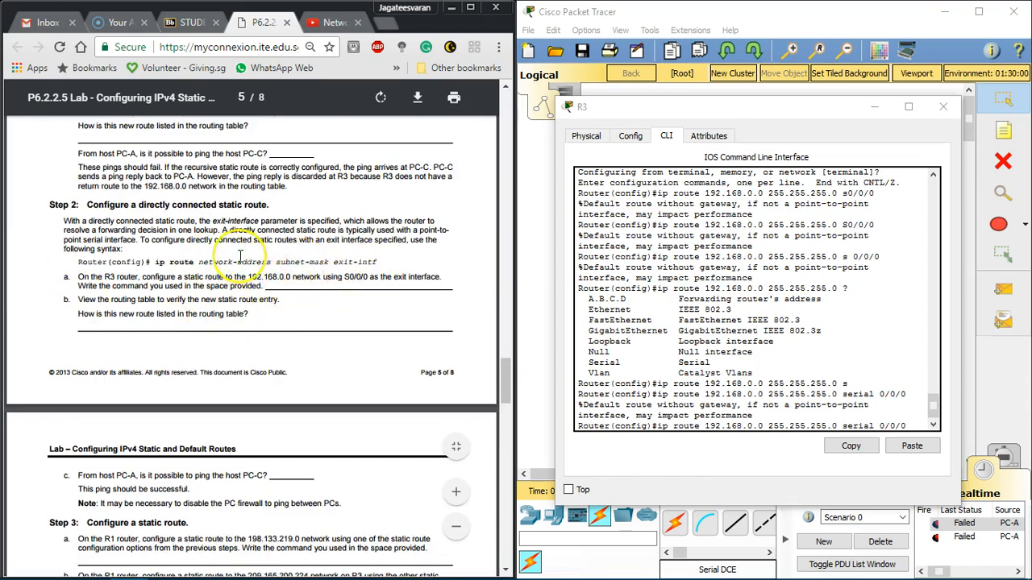
scroll(266, 303, "up", 15)
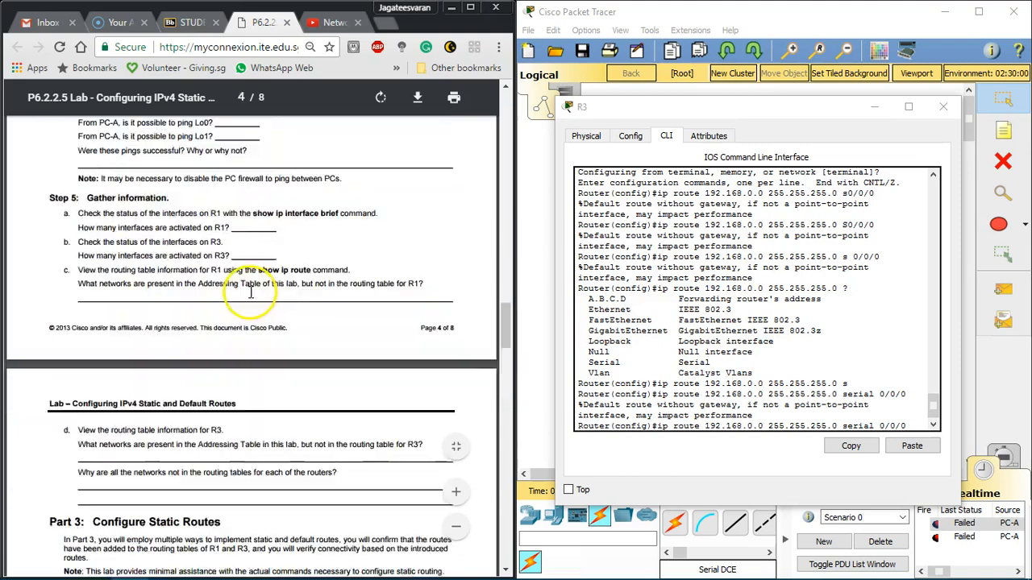
scroll(258, 302, "up", 6)
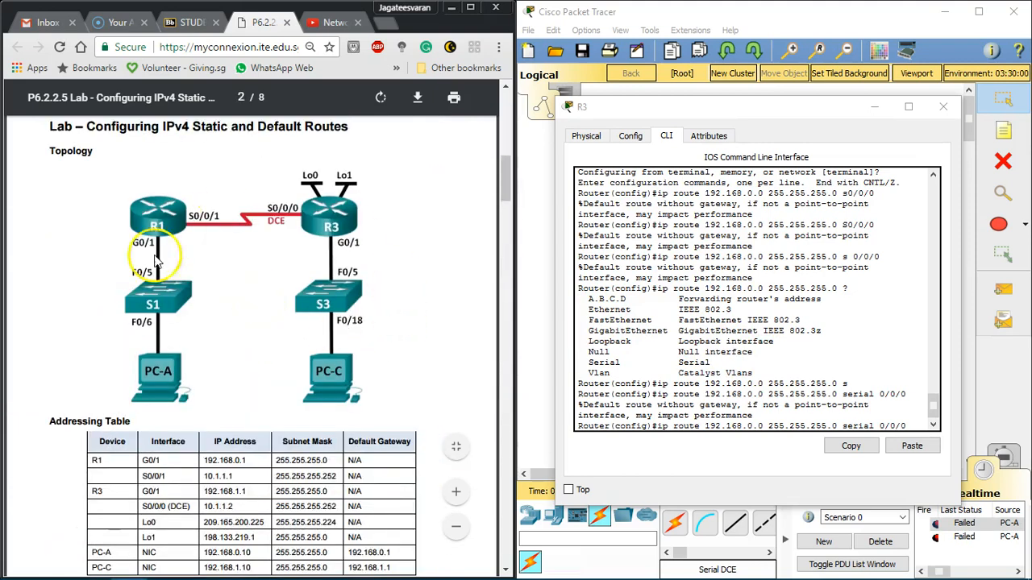
Step: Replace the exit interface in the recalled command with 192.168.0.1 and run ip route 192.168.0.0 255.255.255.0 192.168.0.1 on R3
left_click_drag(201, 460, 249, 463)
left_click(917, 427)
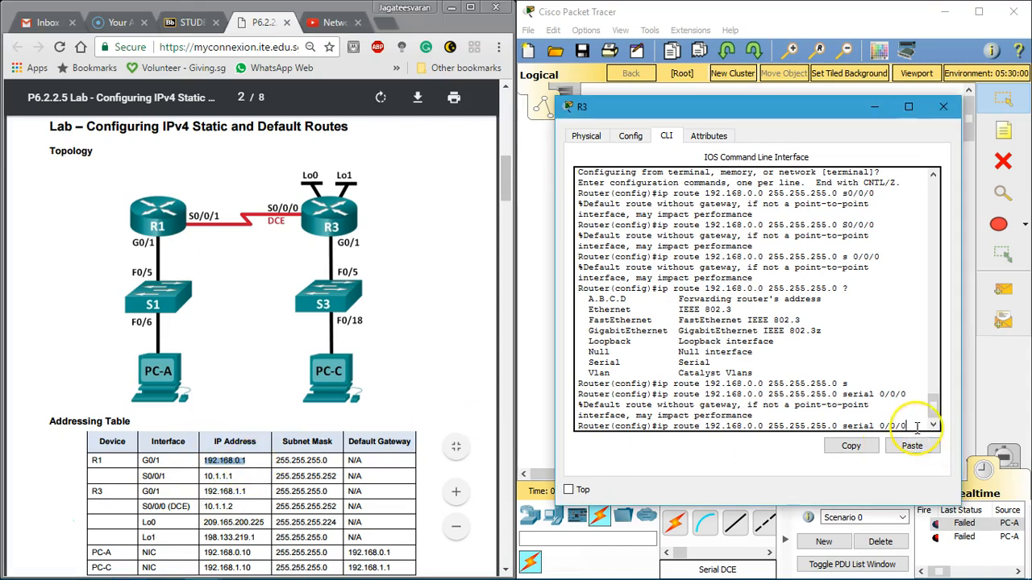
key("BackSpace")
key("BackSpace")
key("BackSpace")
key("BackSpace")
key("BackSpace")
key("BackSpace")
key("BackSpace")
key("BackSpace")
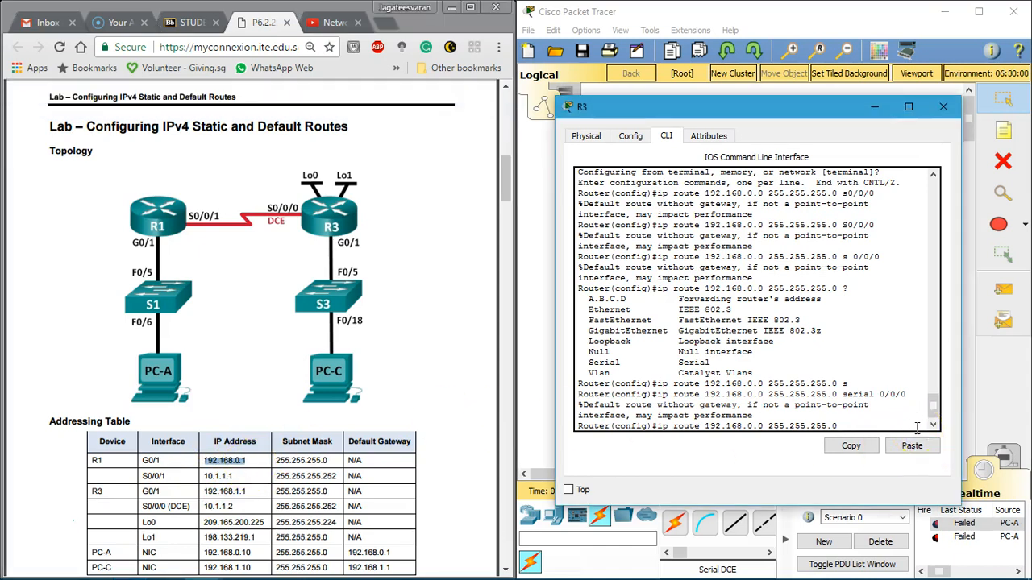
key("Return")
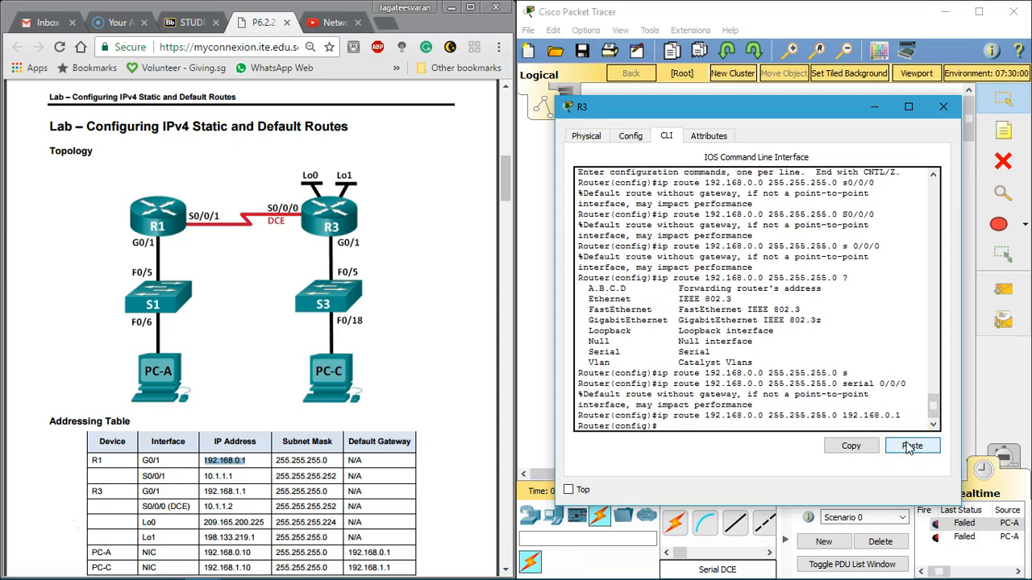
Step: Close R3's window and send a simple PDU from PC-A to PC-C, checking its status in the PDU list
left_click(194, 265)
scroll(194, 264, "down", 15)
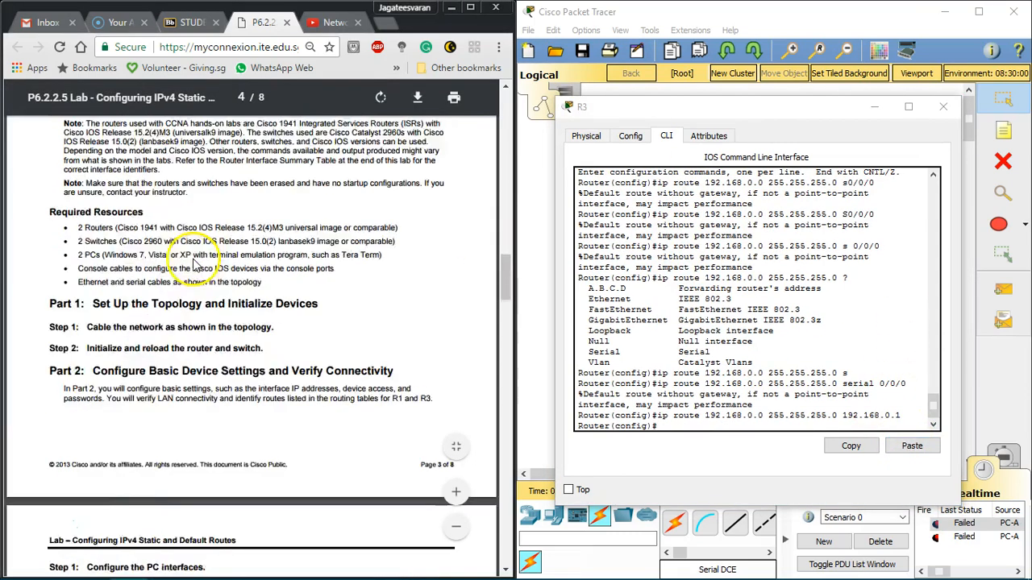
left_click(943, 107)
left_click(1003, 289)
left_click(767, 404)
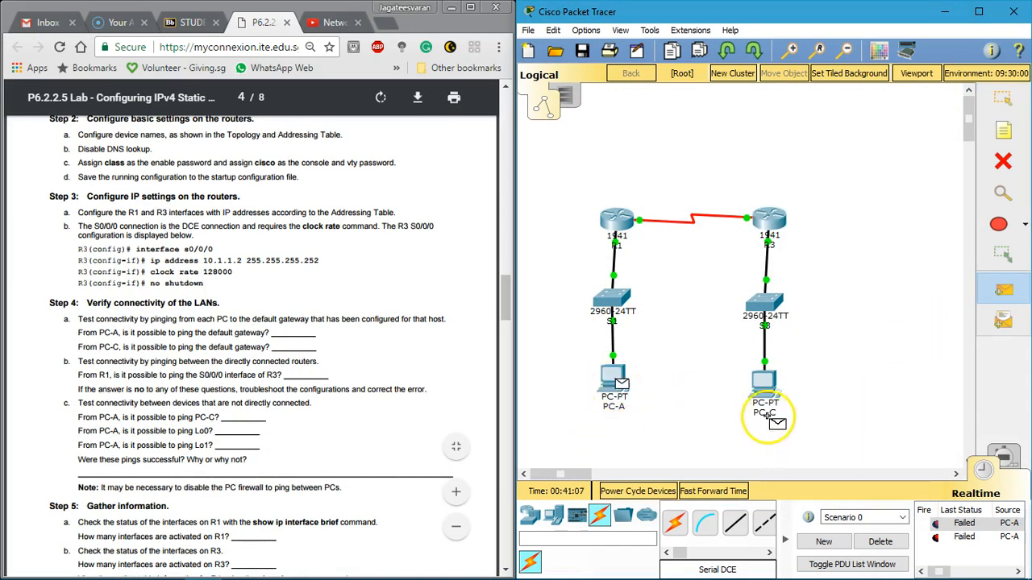
left_click(968, 551)
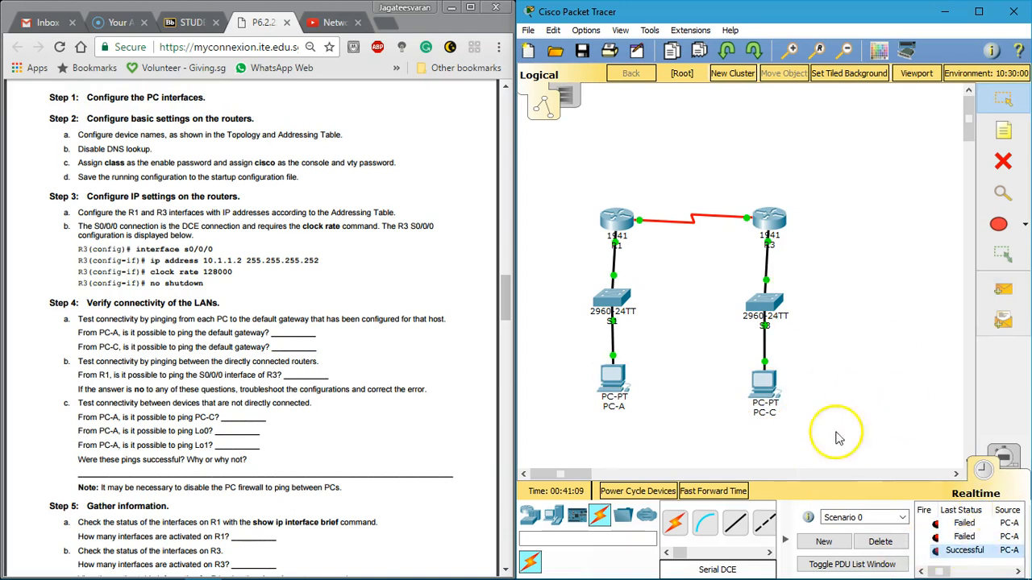
Step: Find Part 3 Step 3 in the labsheet and read task a on R1's static route to the 198.133.219.0 network
left_click(348, 397)
scroll(414, 358, "down", 5)
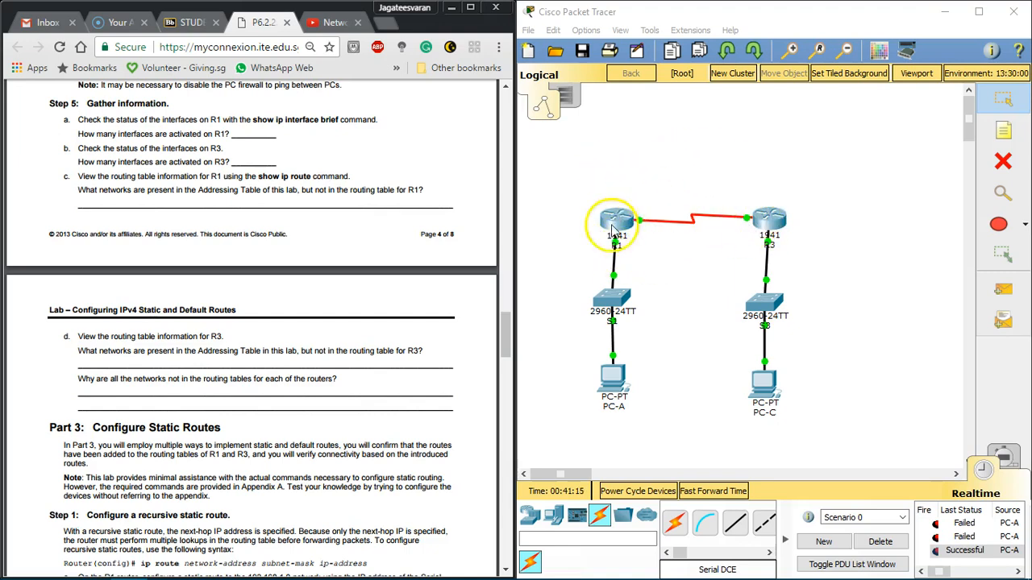
scroll(197, 299, "up", 8)
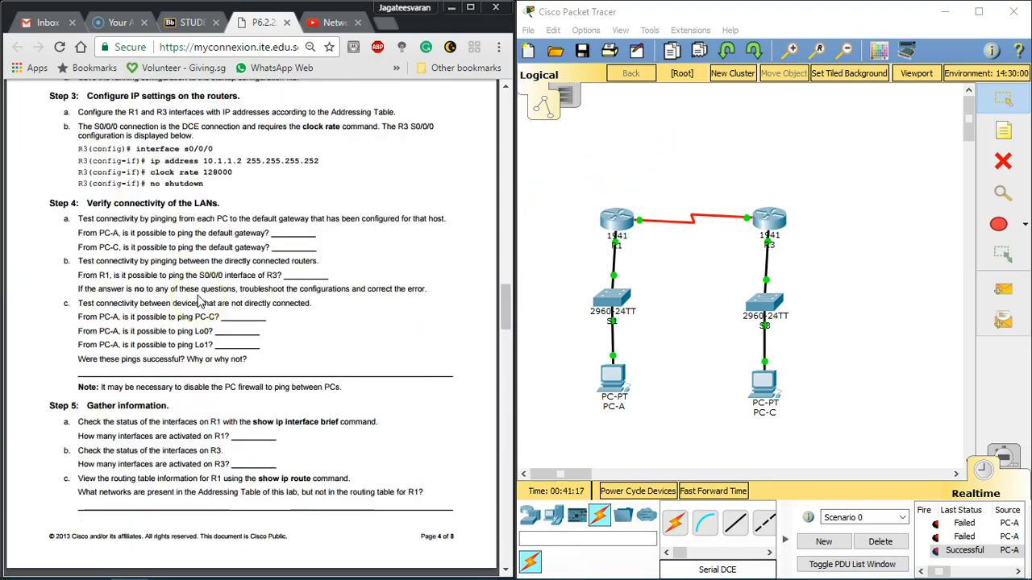
scroll(200, 302, "down", 9)
scroll(200, 301, "down", 12)
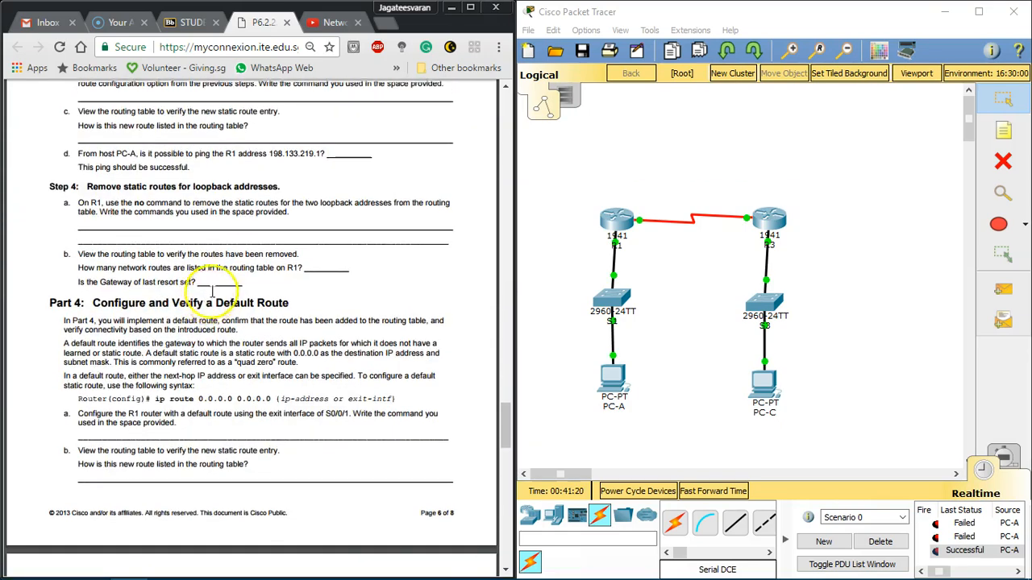
scroll(242, 266, "up", 5)
scroll(145, 370, "down", 5)
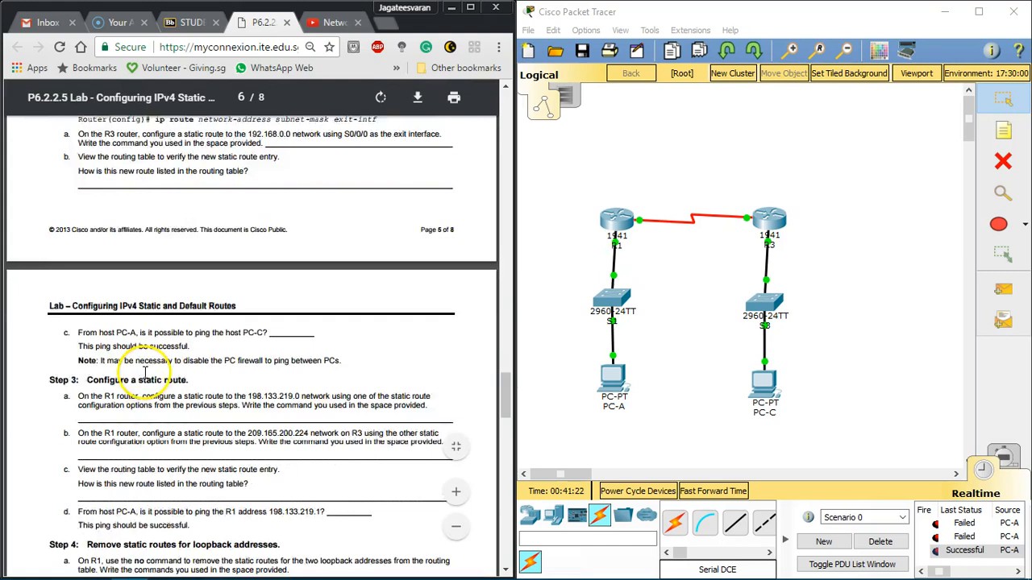
left_click_drag(94, 239, 361, 233)
left_click(220, 238)
left_click(292, 233)
left_click(377, 232)
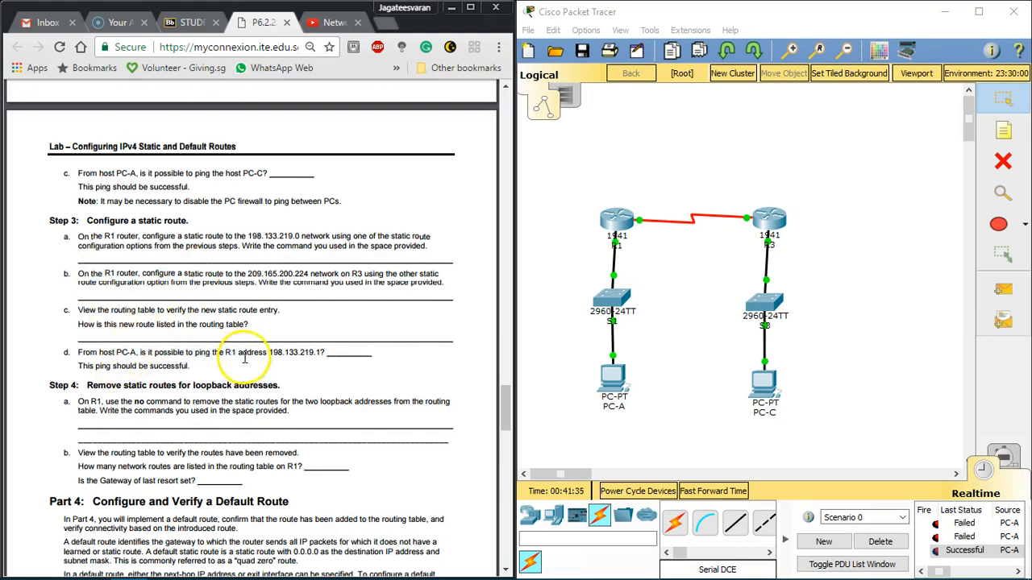
Step: Read Step 4a on removing the loopback routes with the no command, and Step 3b on R1's route to the 209.165.200.224 network
left_click_drag(99, 411, 170, 410)
left_click(168, 409)
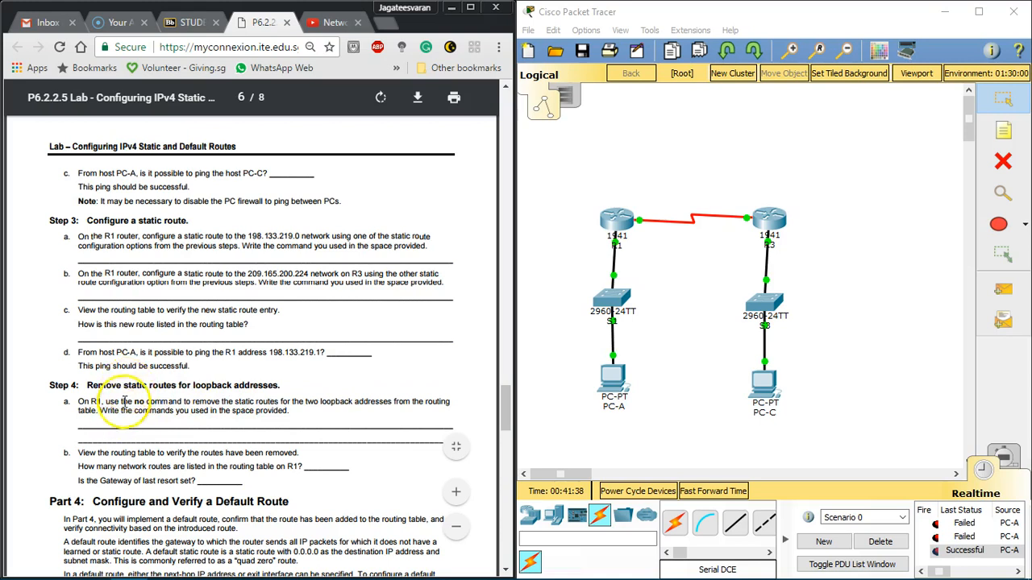
left_click_drag(148, 402, 393, 401)
left_click(383, 403)
left_click_drag(290, 401, 437, 399)
left_click(437, 399)
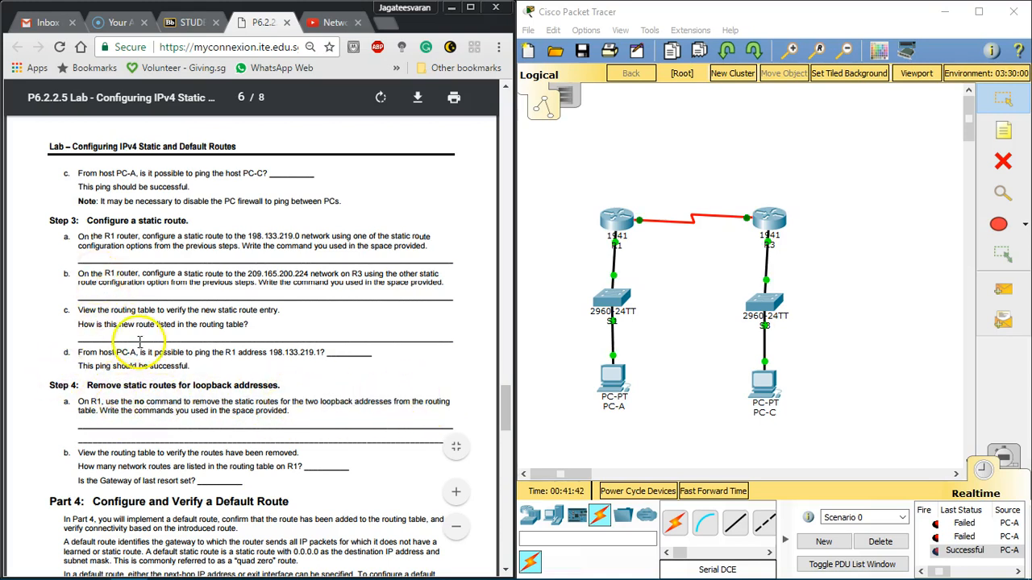
left_click_drag(132, 273, 421, 274)
left_click(258, 271)
left_click(421, 274)
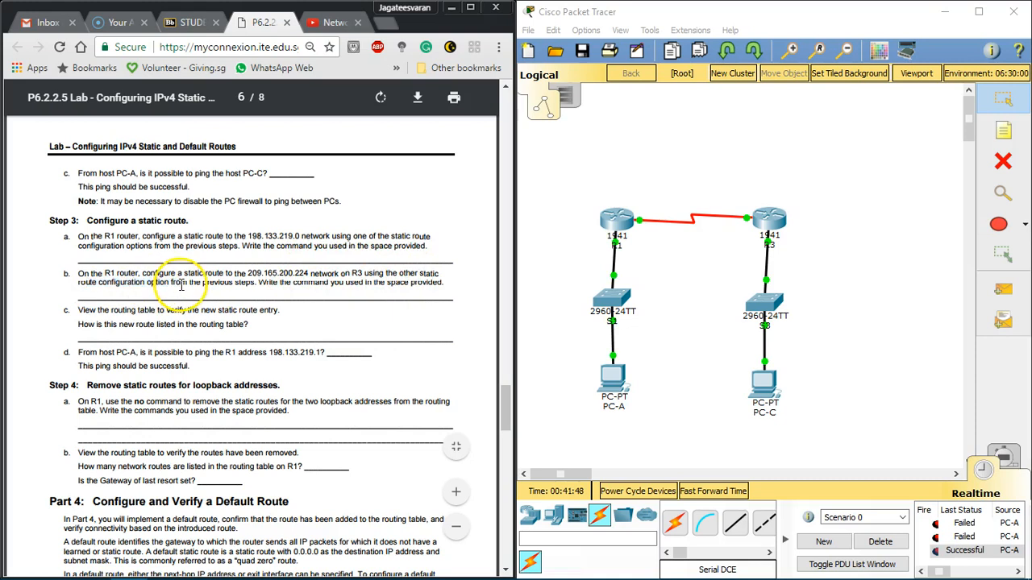
Step: Open R1's command line in a wider window and enter global configuration mode from the terminal
left_click(610, 217)
left_click_drag(507, 103, 663, 103)
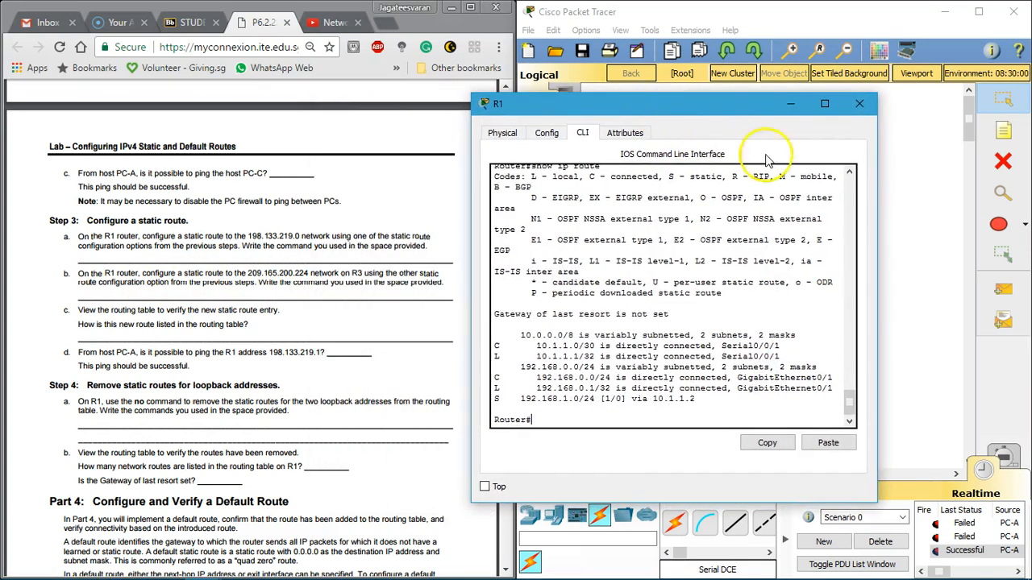
left_click_drag(880, 181, 1016, 185)
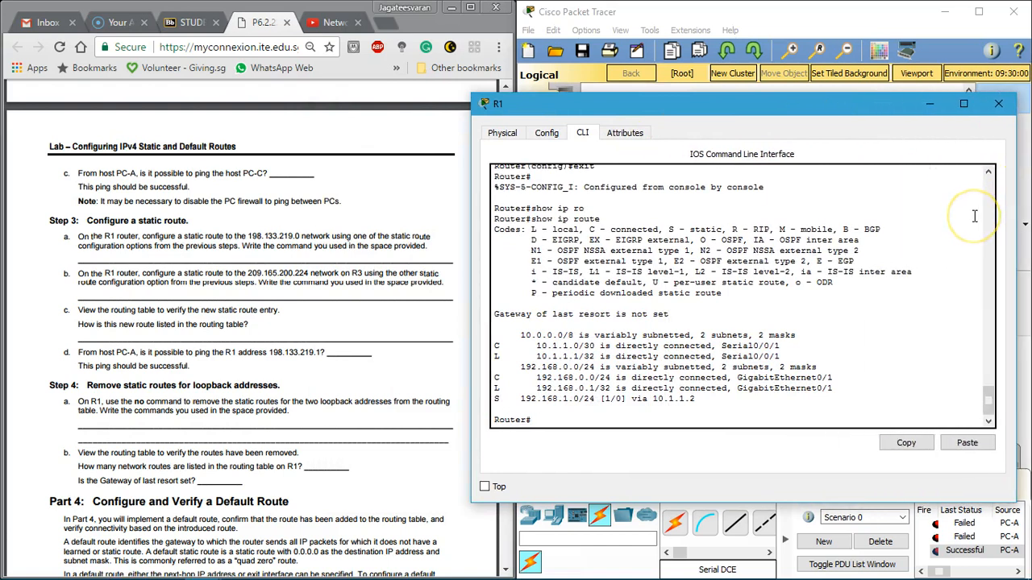
key("Tab")
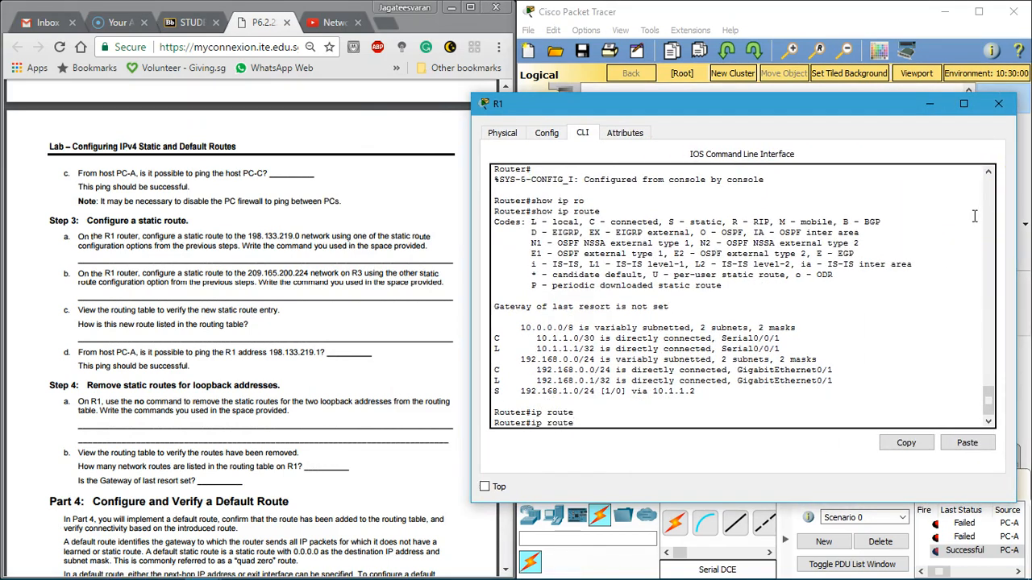
type("config")
key("Return")
key("Return")
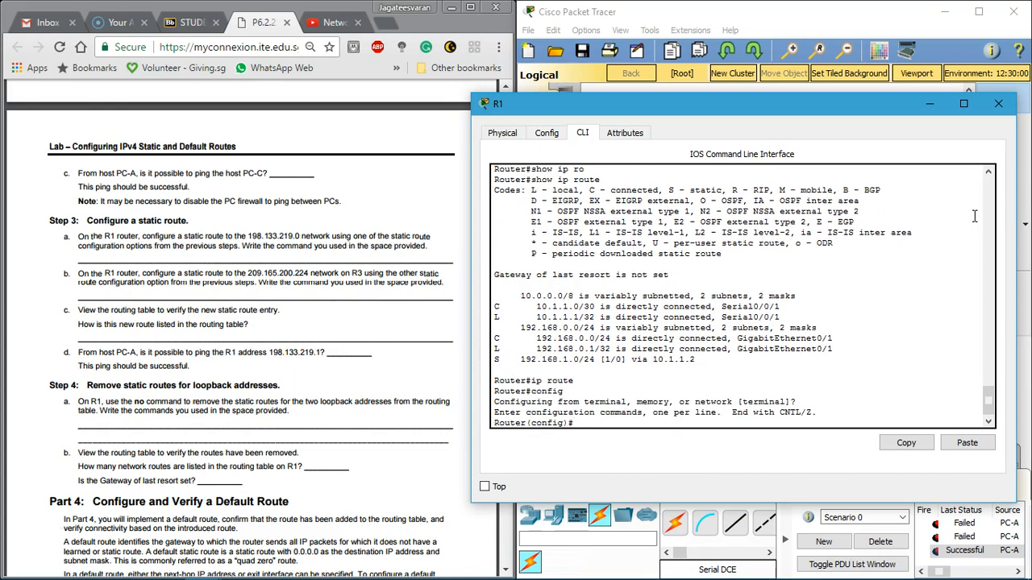
Step: Begin an ip route command at R1's global configuration prompt
type("ip ro")
key("Tab")
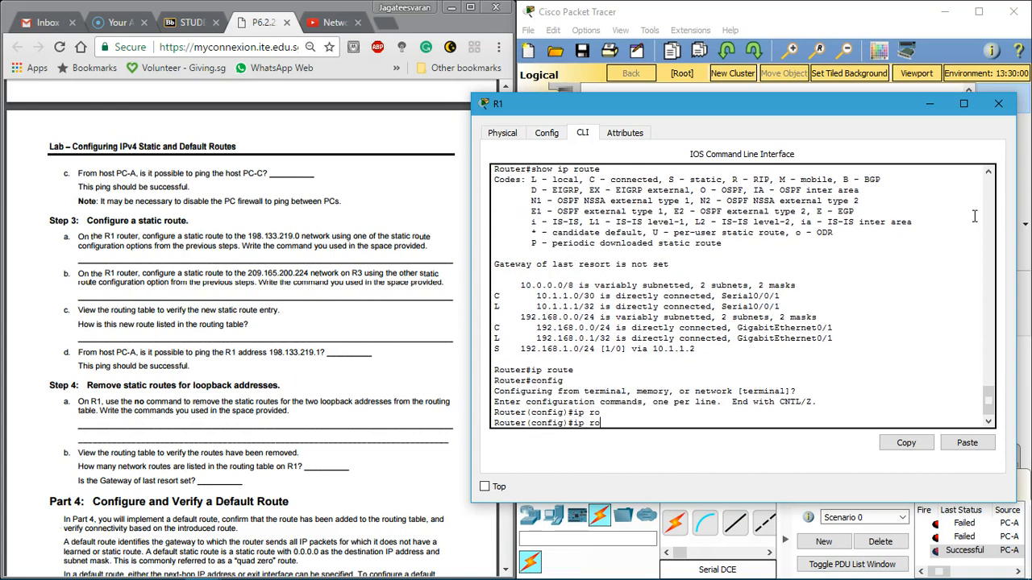
type("u")
key("Tab")
type("t")
key("Tab")
type("e")
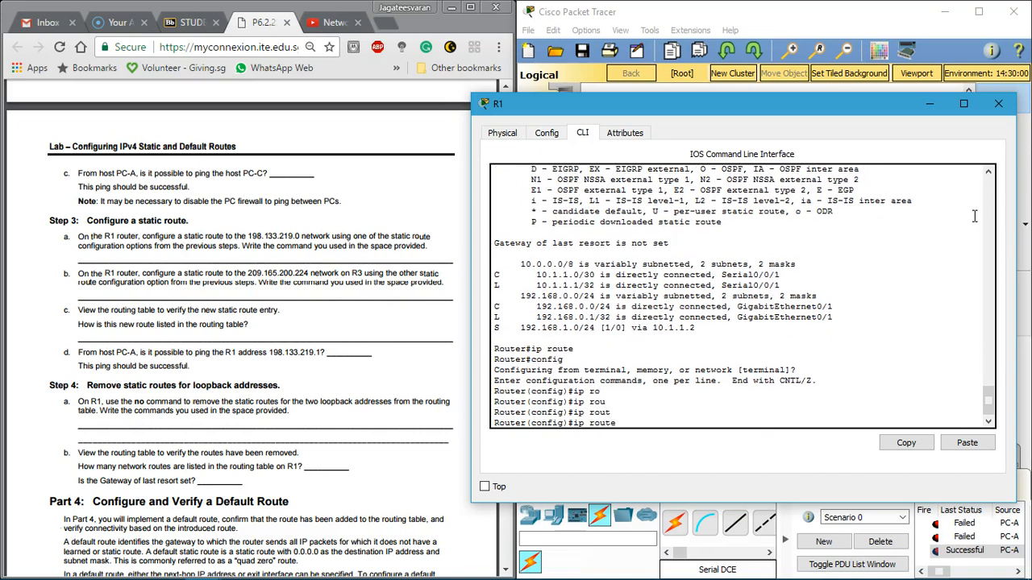
key("Tab")
Step: Copy the network address 198.133.219.0 from Step 3a of the labsheet into R1's ip route command as the destination
left_click_drag(586, 107, 667, 101)
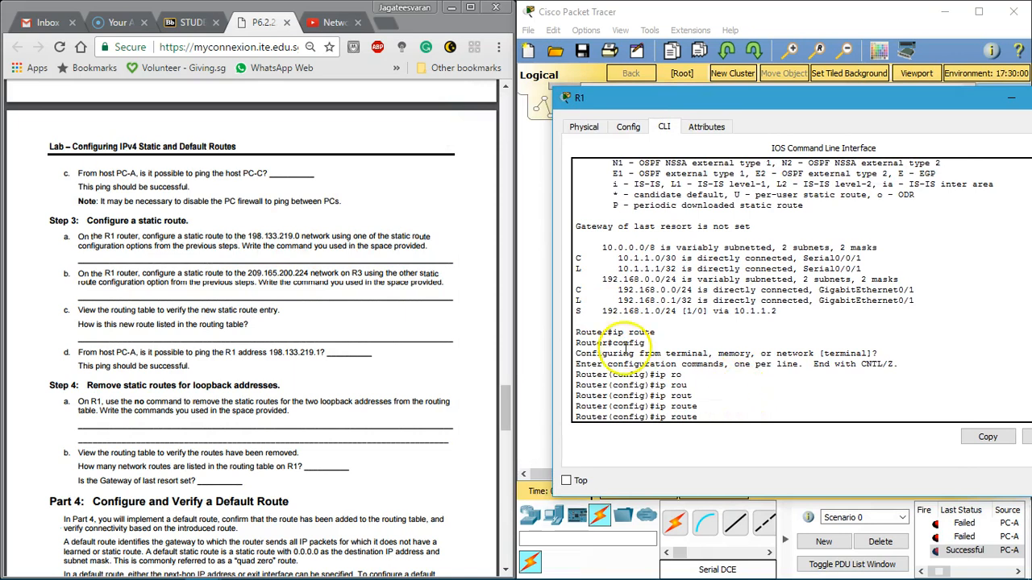
left_click_drag(247, 237, 303, 235)
key("ctrl+c")
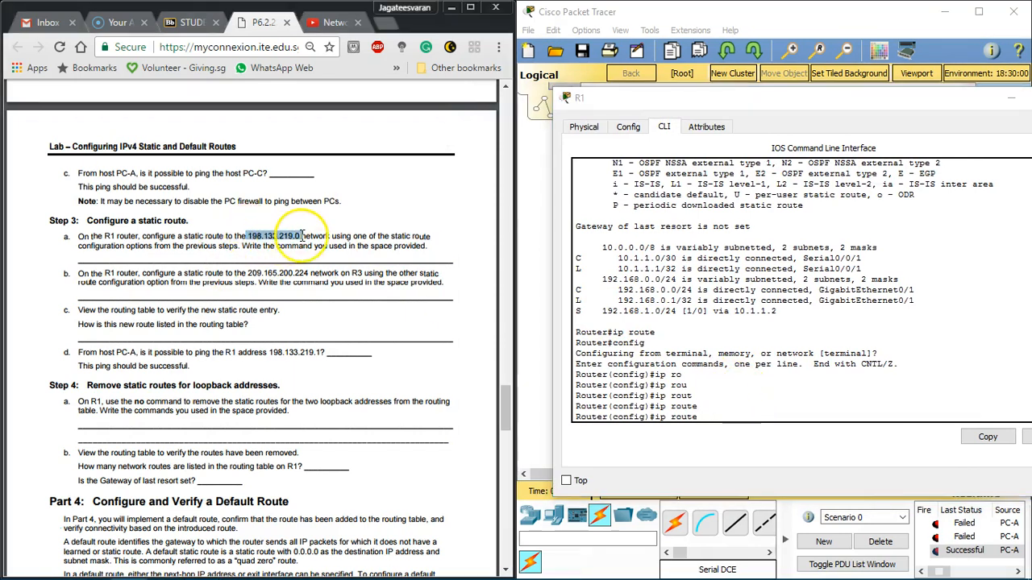
left_click(715, 420)
left_click(1024, 437)
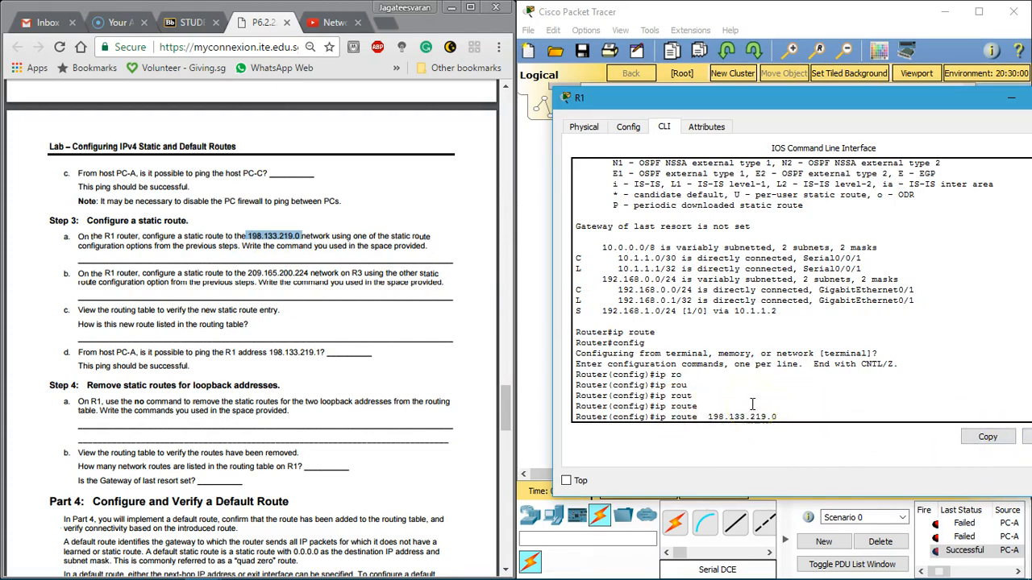
Step: Look up Lo1's subnet mask in the labsheet's Addressing Table and add 255.255.255.0 to the ip route command after the network address
left_click(246, 311)
scroll(209, 312, "up", 15)
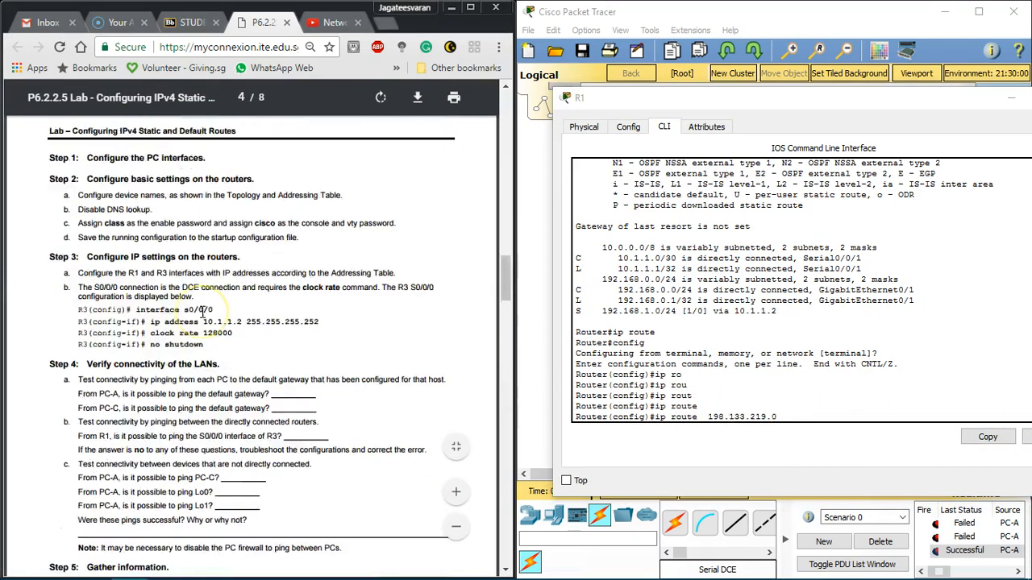
scroll(203, 312, "down", 2)
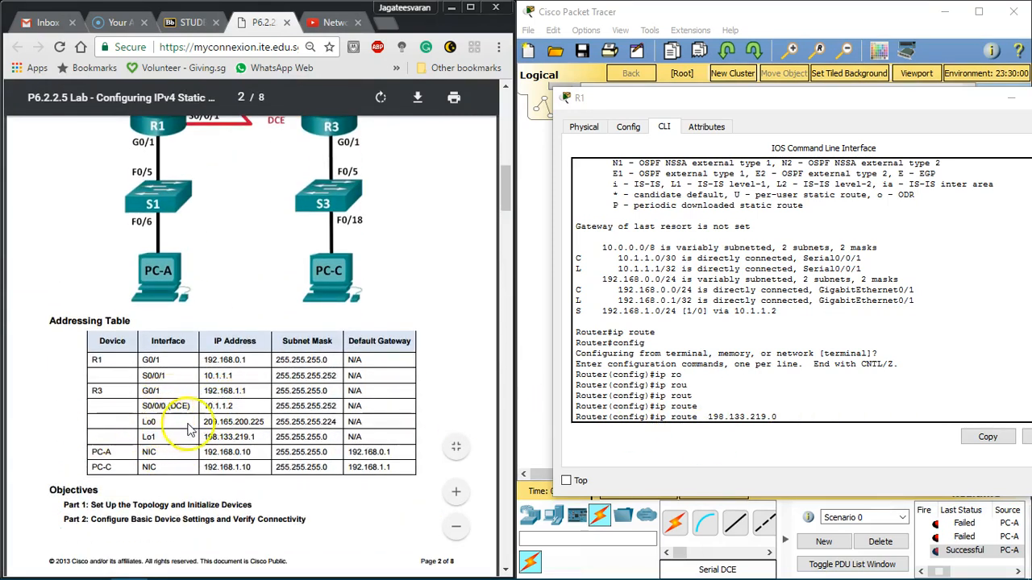
left_click(789, 421)
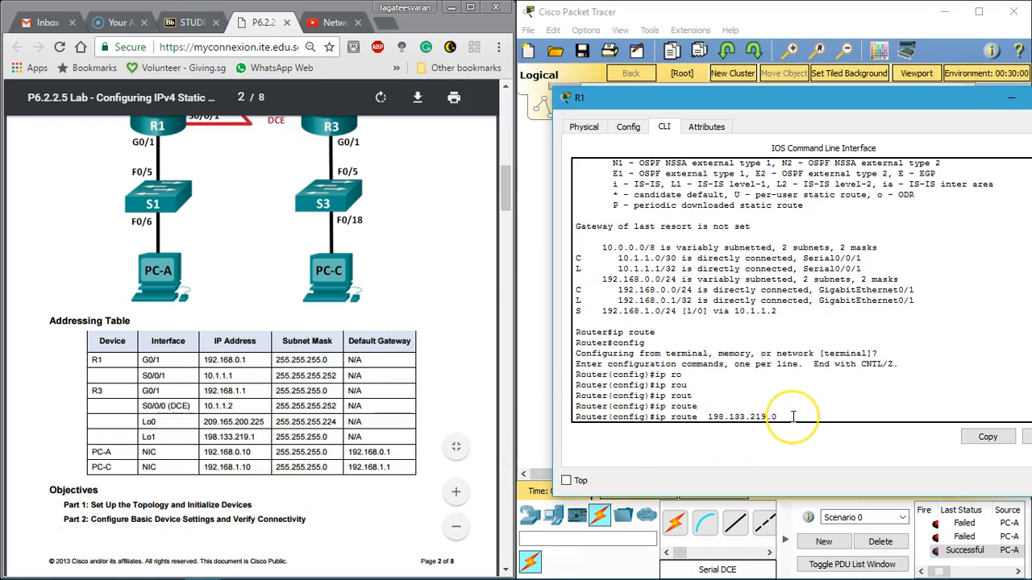
type("55.255.255.224")
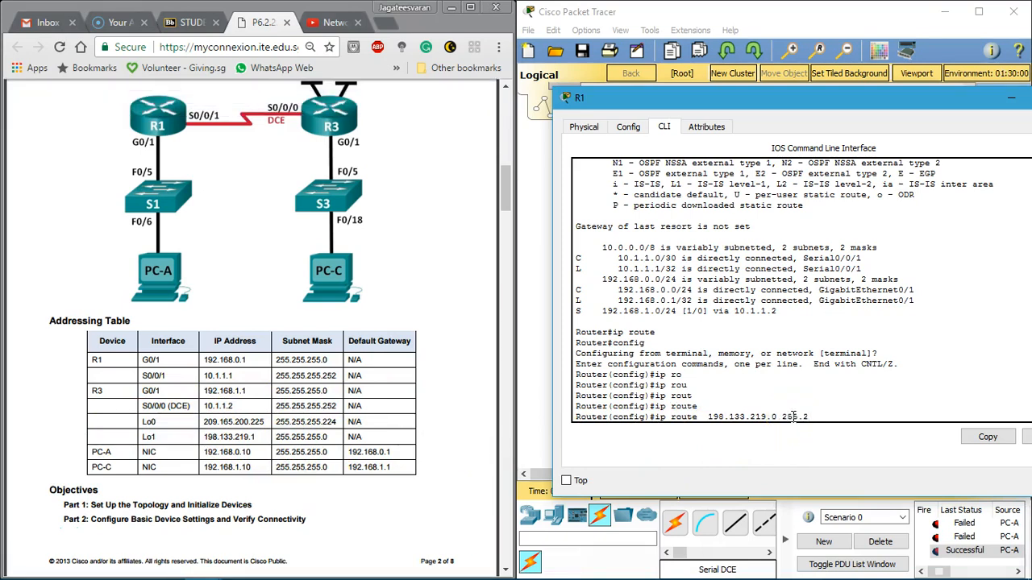
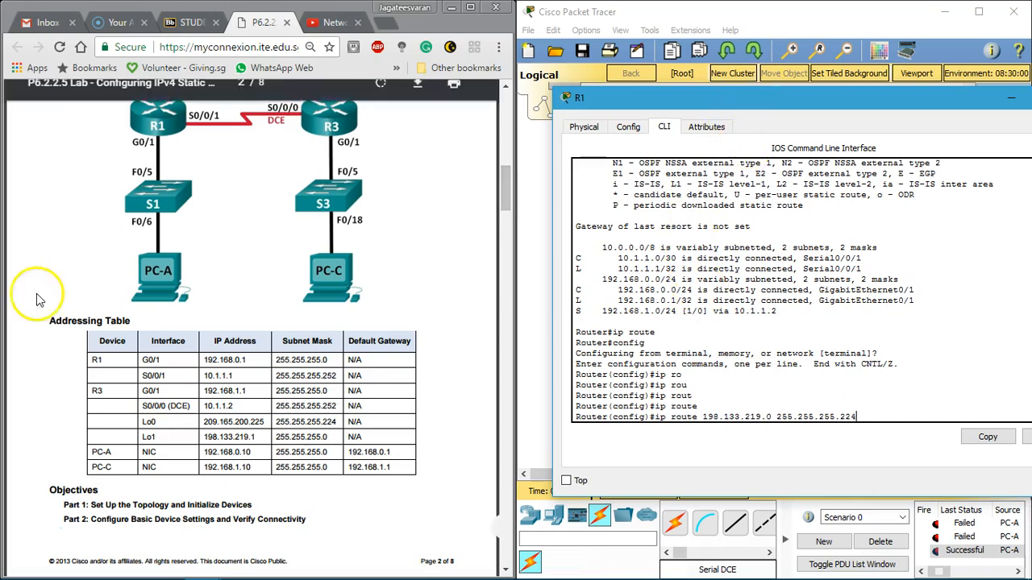
Step: Examine the labsheet's Step 3 static route tasks and the static route syntax given in the earlier steps
scroll(274, 348, "down", 5)
scroll(274, 349, "down", 15)
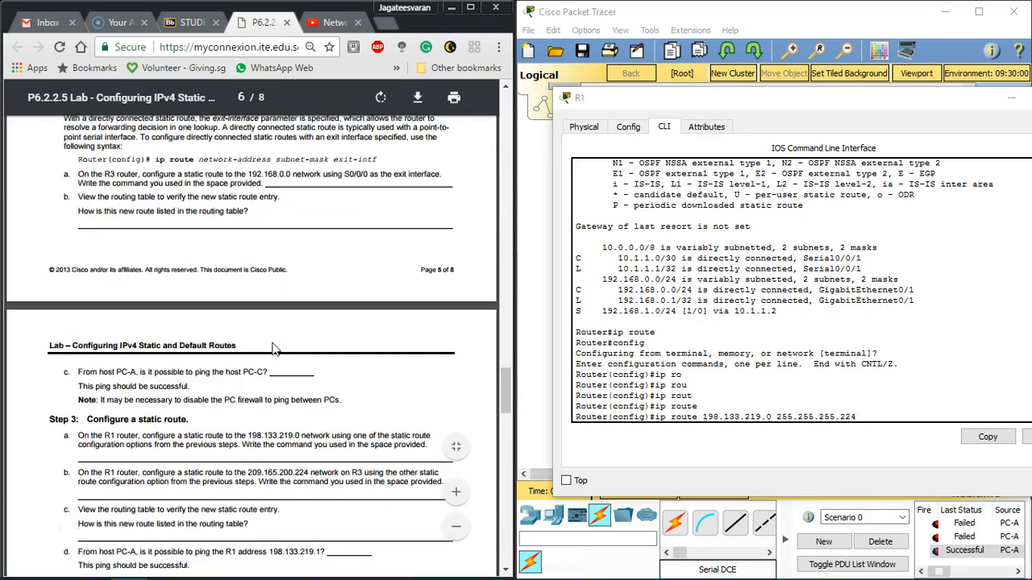
scroll(274, 348, "down", 3)
scroll(271, 323, "up", 7)
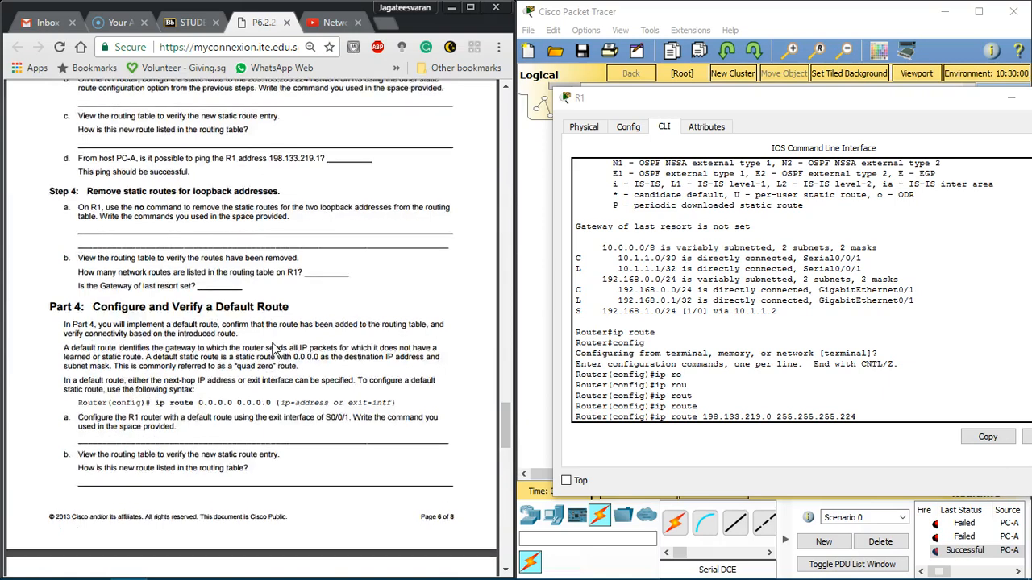
left_click_drag(74, 250, 383, 244)
left_click(272, 249)
left_click(383, 243)
scroll(155, 248, "up", 4)
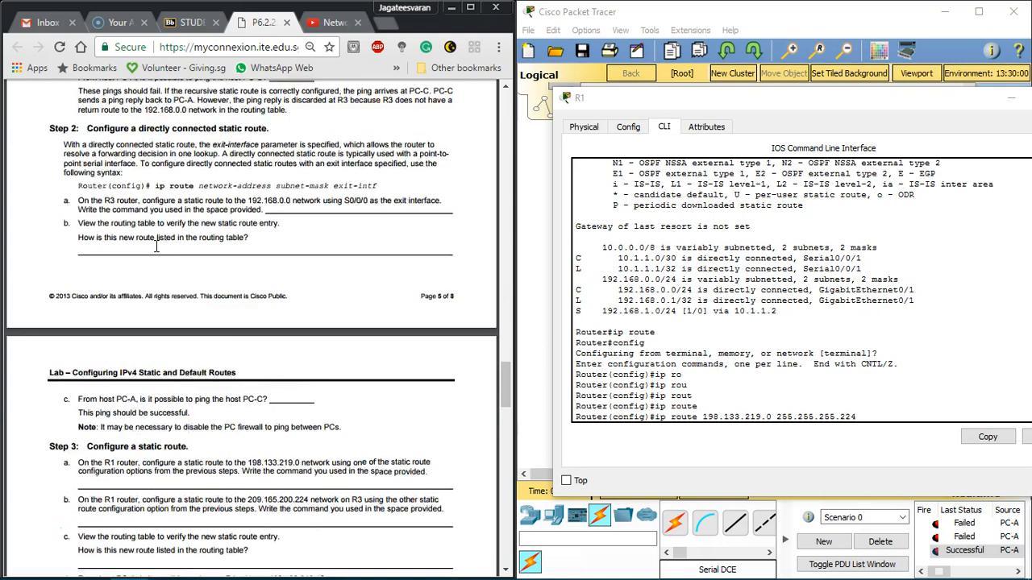
Step: Copy R3's G0/1 address 192.168.1.1 from the Addressing Table as next hop and submit ip route 198.133.219.0 255.255.255.224 192.168.1.1 on R1
left_click_drag(716, 105, 687, 319)
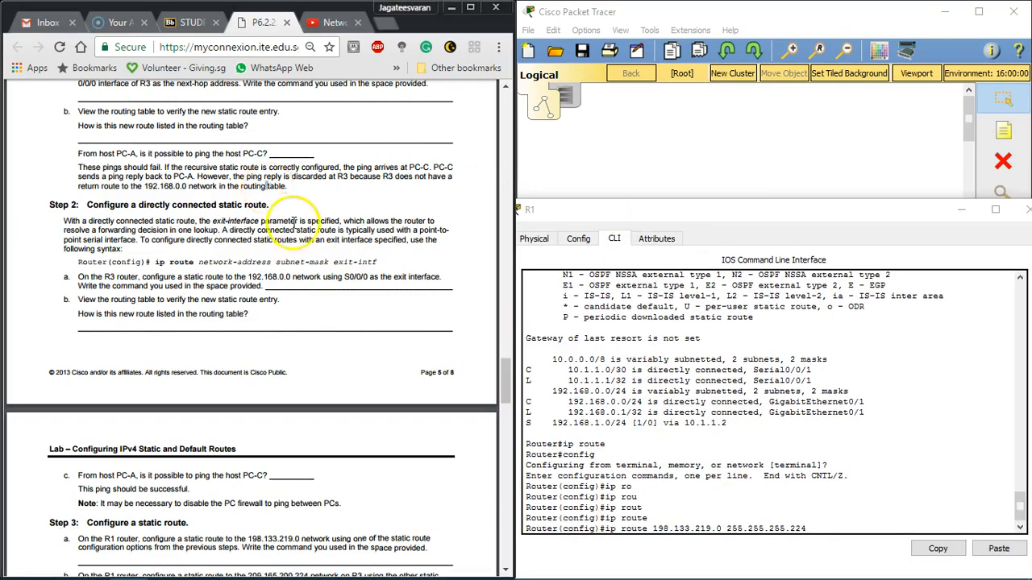
scroll(294, 221, "up", 6)
scroll(293, 221, "up", 10)
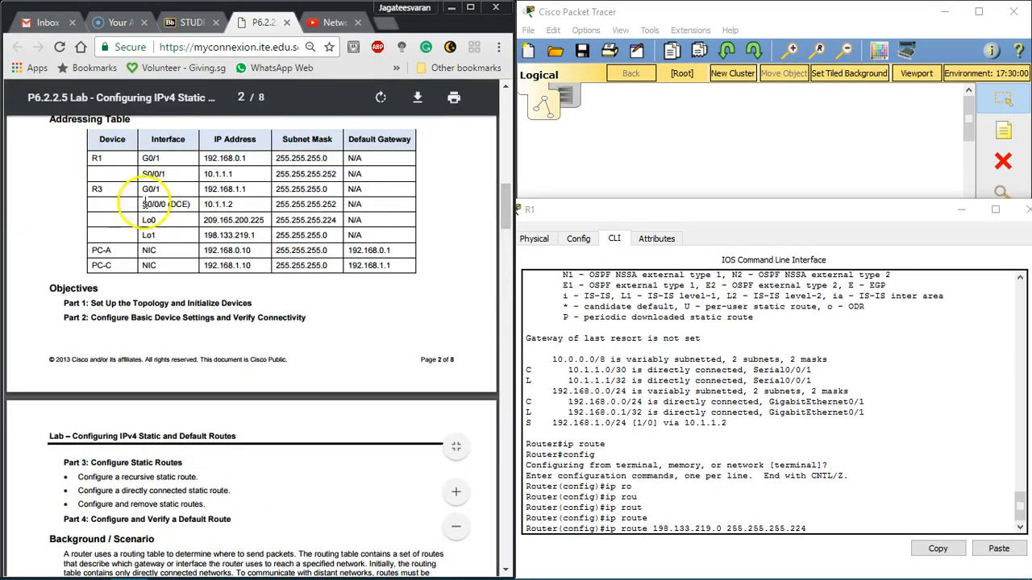
left_click_drag(202, 188, 245, 188)
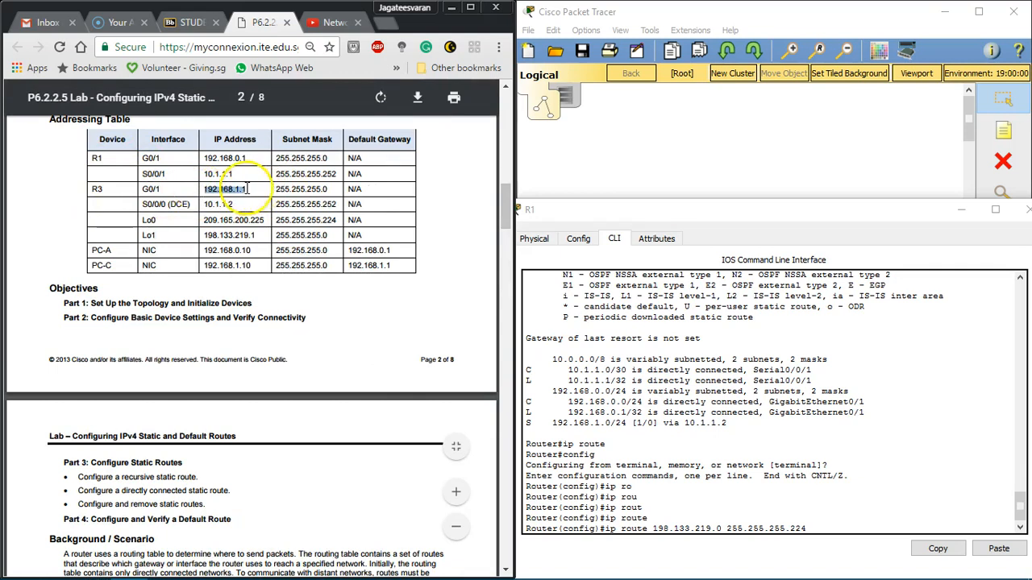
left_click(859, 529)
left_click(999, 548)
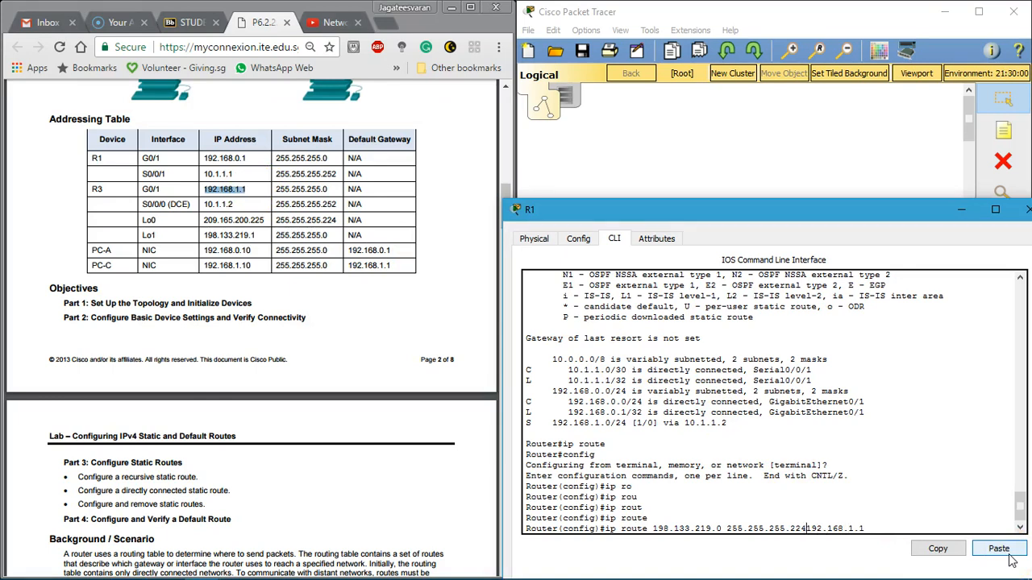
key("Return")
Step: Recall R1's last ip route command and clear its destination network and mask, keeping the next hop 192.168.1.1
key("Up")
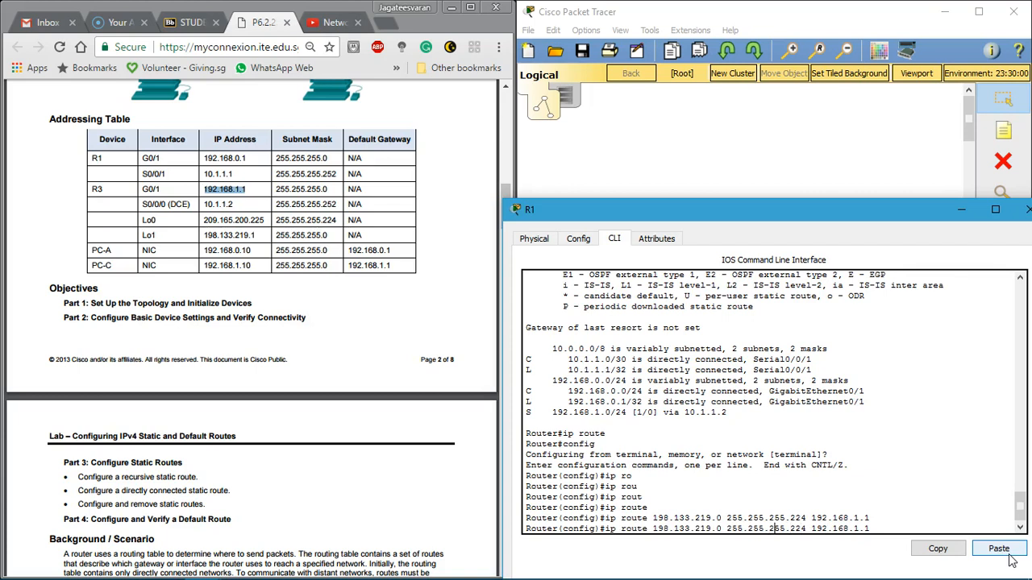
key("Left")
key("Left")
key("Left")
key("Left")
key("Left")
key("Left")
key("Left")
key("Left")
key("Left")
key("Left")
key("Left")
key("Left")
key("BackSpace")
key("BackSpace")
key("BackSpace")
key("BackSpace")
key("BackSpace")
key("BackSpace")
key("BackSpace")
key("BackSpace")
key("BackSpace")
key("BackSpace")
key("BackSpace")
key("BackSpace")
key("BackSpace")
key("BackSpace")
key("BackSpace")
key("BackSpace")
key("BackSpace")
key("BackSpace")
key("BackSpace")
key("BackSpace")
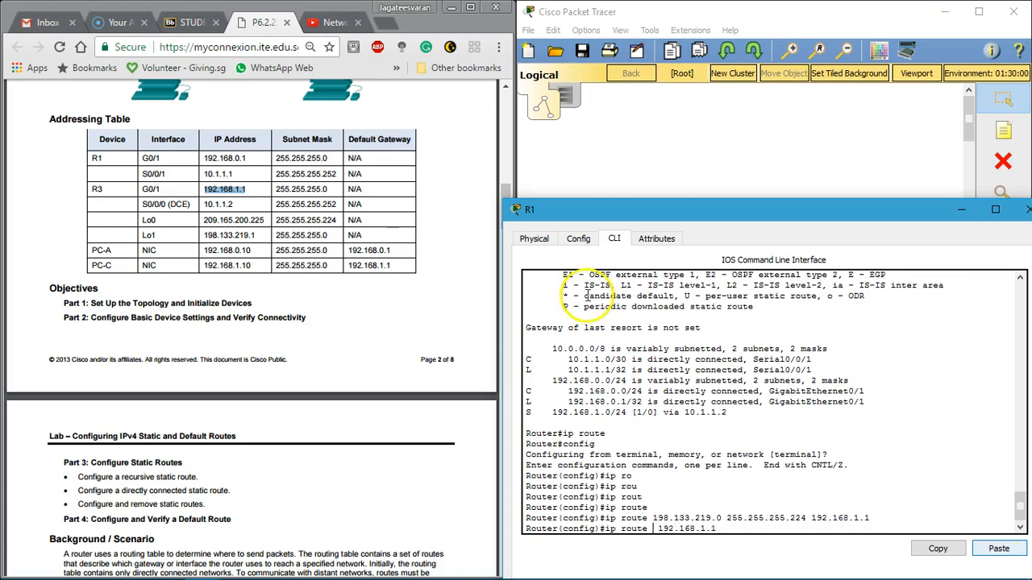
Step: Try to copy Lo0's IP address and subnet mask from the Addressing Table into R1's ip route command
left_click(207, 224)
left_click_drag(206, 224, 339, 219)
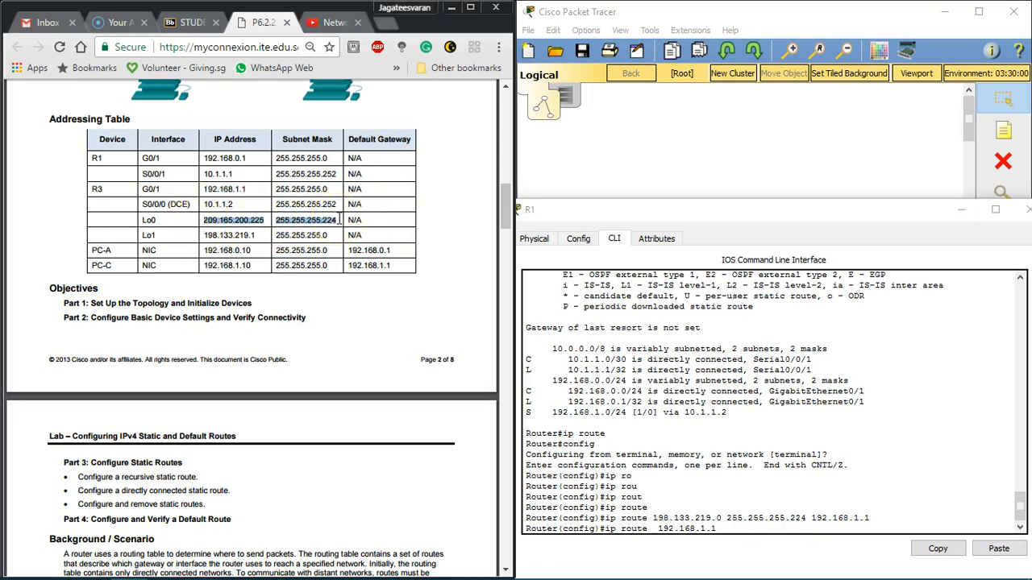
left_click(659, 532)
left_click(999, 549)
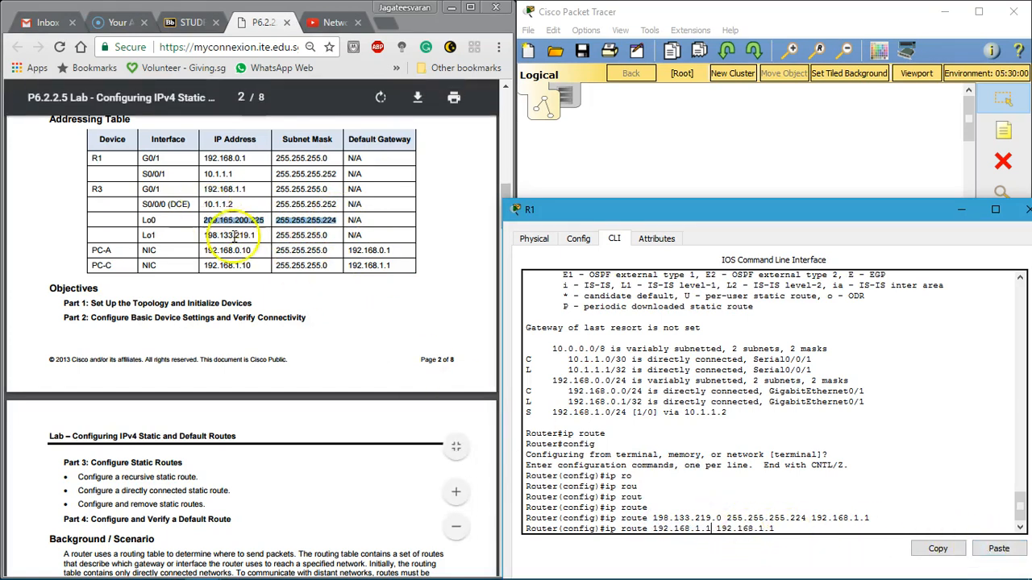
Step: Copy Lo0's address and mask again and try to submit ip route 209.165.200.225 255.255.255.224 192.168.1.1 on R1
left_click(204, 234)
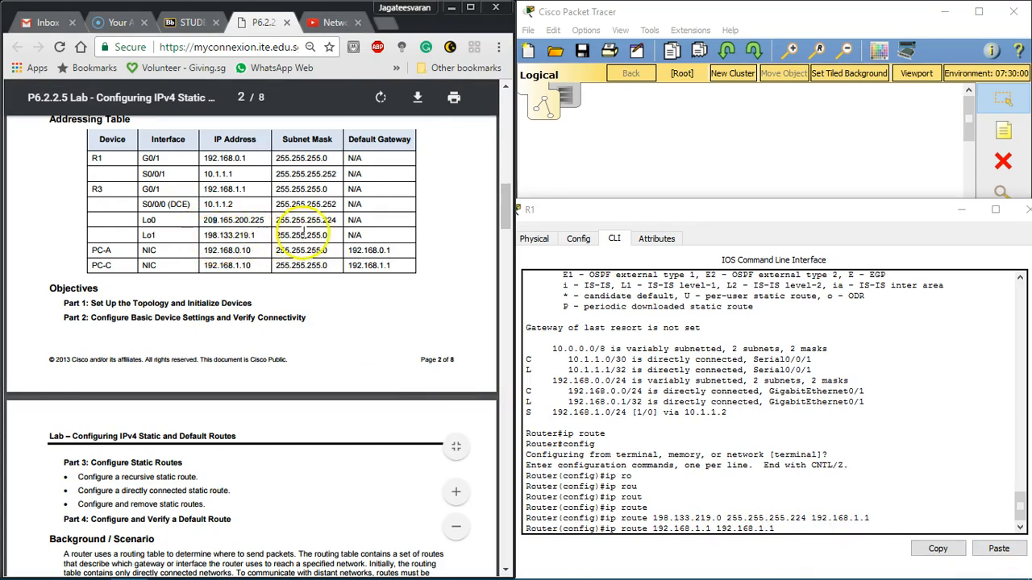
left_click_drag(203, 221, 331, 219)
key("ctrl+c")
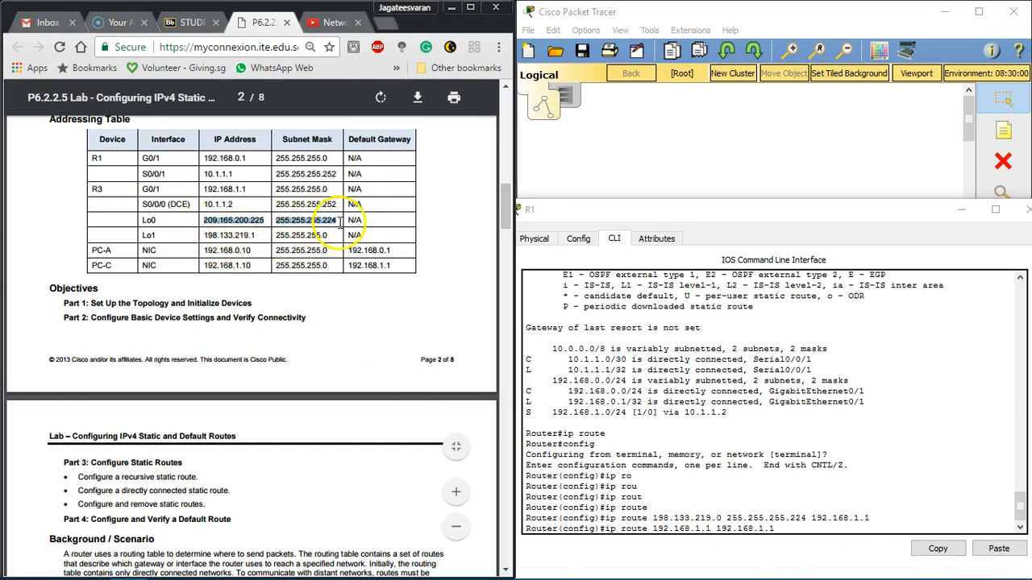
left_click(710, 528)
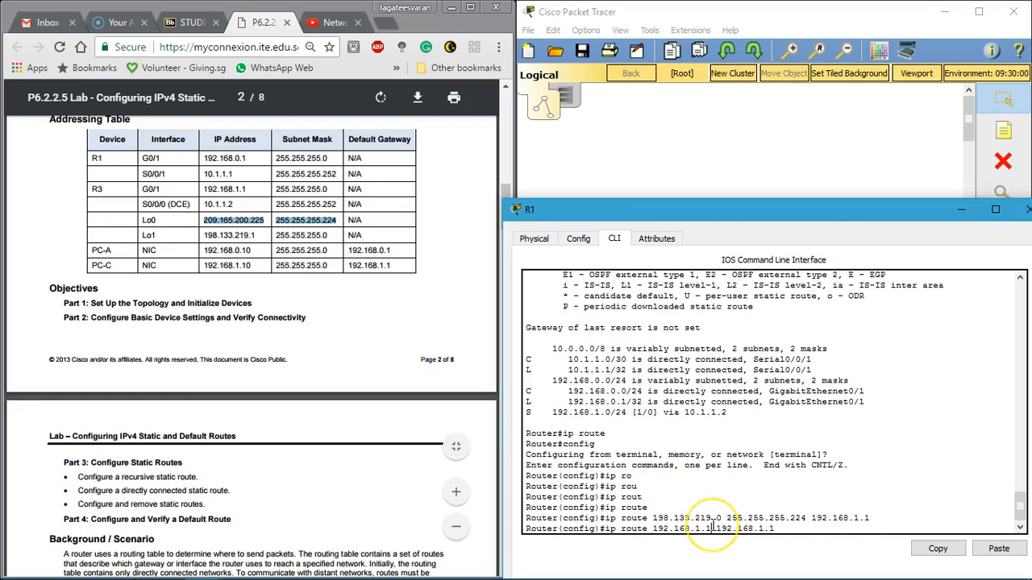
key("BackSpace")
key("BackSpace")
key("BackSpace")
key("BackSpace")
key("BackSpace")
key("BackSpace")
key("BackSpace")
key("BackSpace")
key("BackSpace")
key("BackSpace")
key("BackSpace")
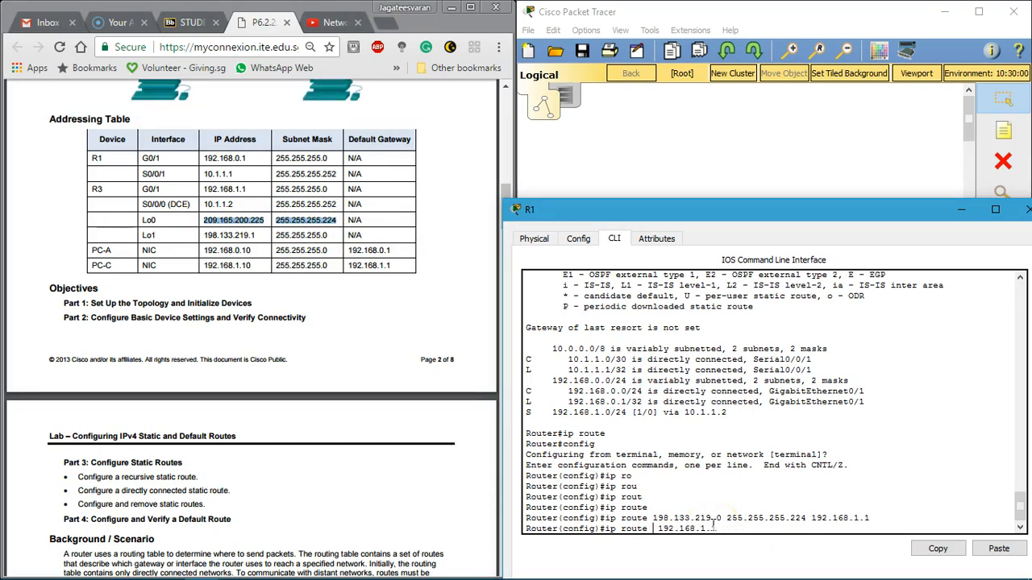
left_click(998, 548)
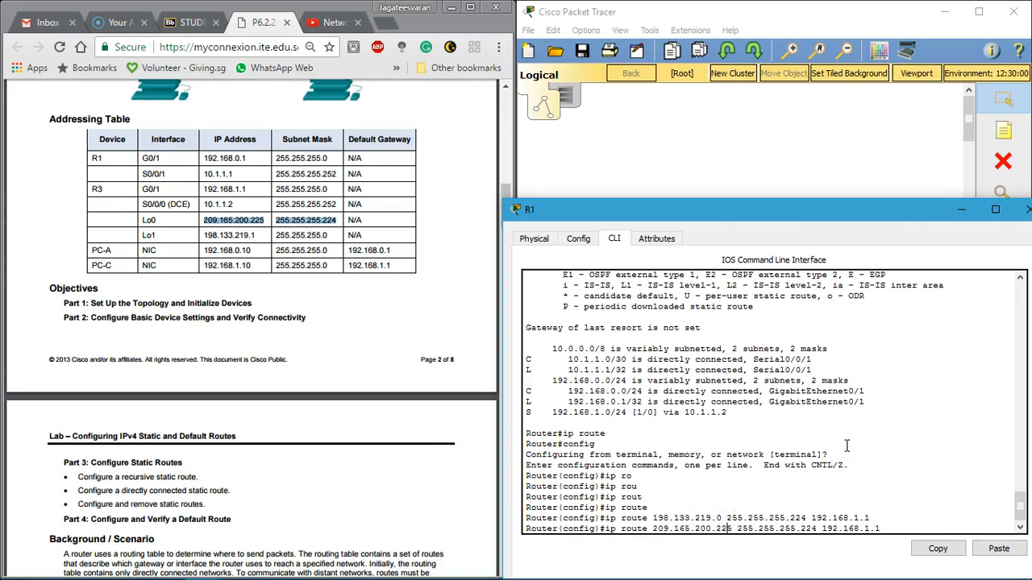
key("Return")
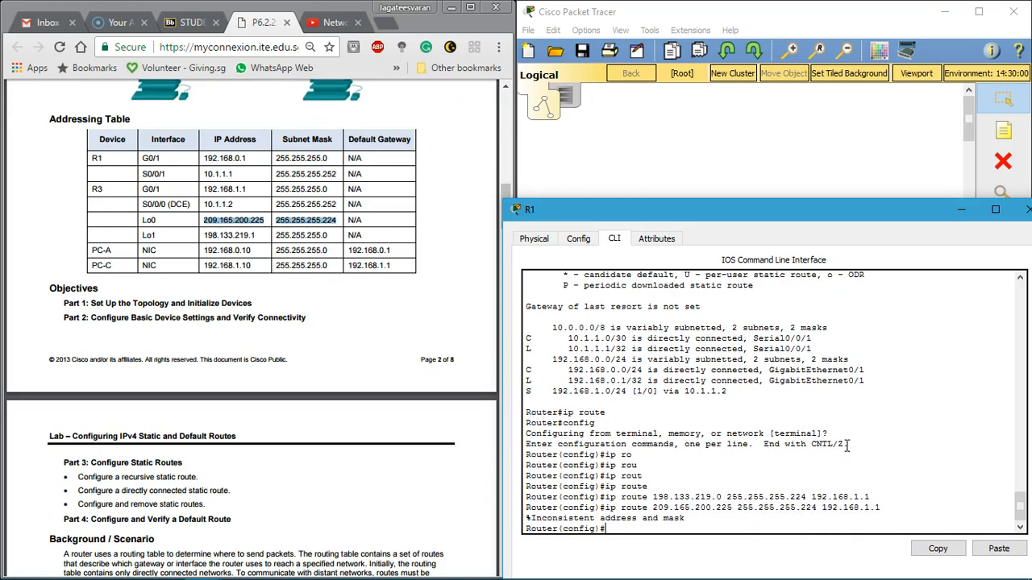
Step: Remove R1's mistaken static route with no ip route 198.133.219.0 255.255.255.224 192.168.1.1
key("Up")
key("BackSpace")
key("BackSpace")
key("BackSpace")
key("BackSpace")
key("BackSpace")
key("BackSpace")
key("BackSpace")
key("BackSpace")
key("BackSpace")
key("BackSpace")
key("BackSpace")
key("BackSpace")
key("BackSpace")
key("BackSpace")
key("BackSpace")
key("BackSpace")
key("BackSpace")
key("BackSpace")
key("BackSpace")
key("BackSpace")
key("Up")
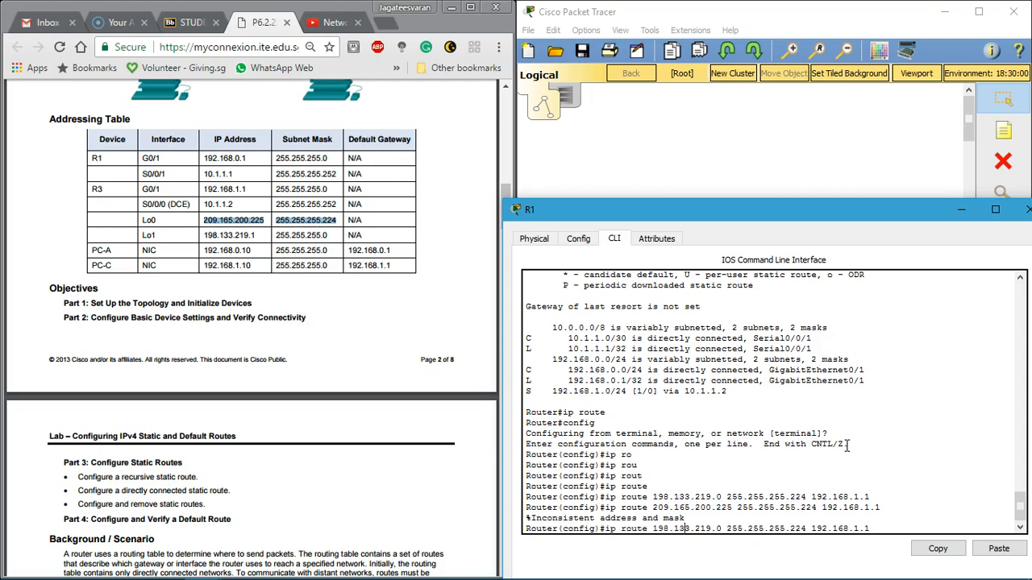
key("Home")
type("no")
key("Return")
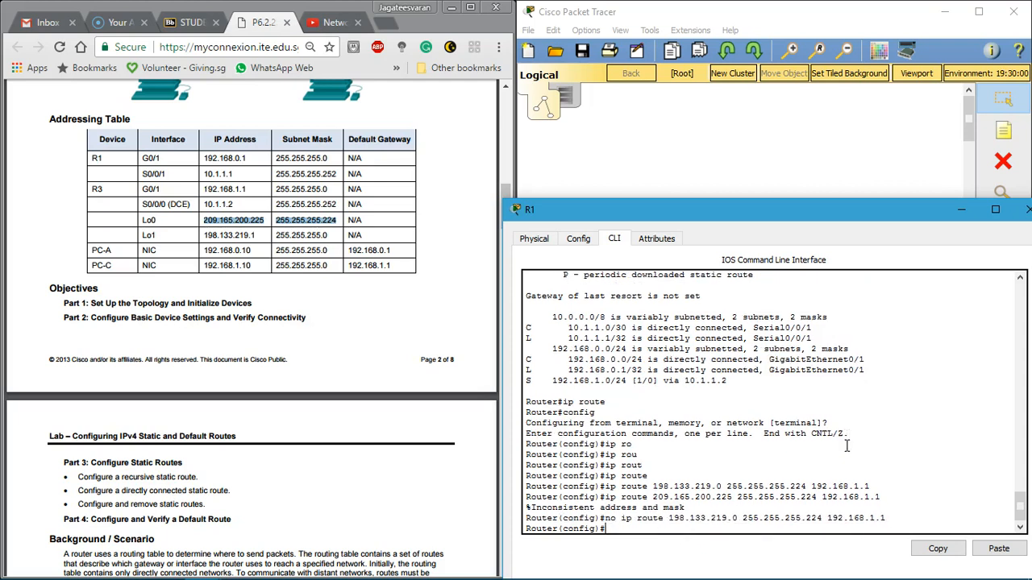
Step: Enter R1's static route as ip route 198.133.219.0 255.255.255.0 192.168.1.1 and close the router window
key("Up")
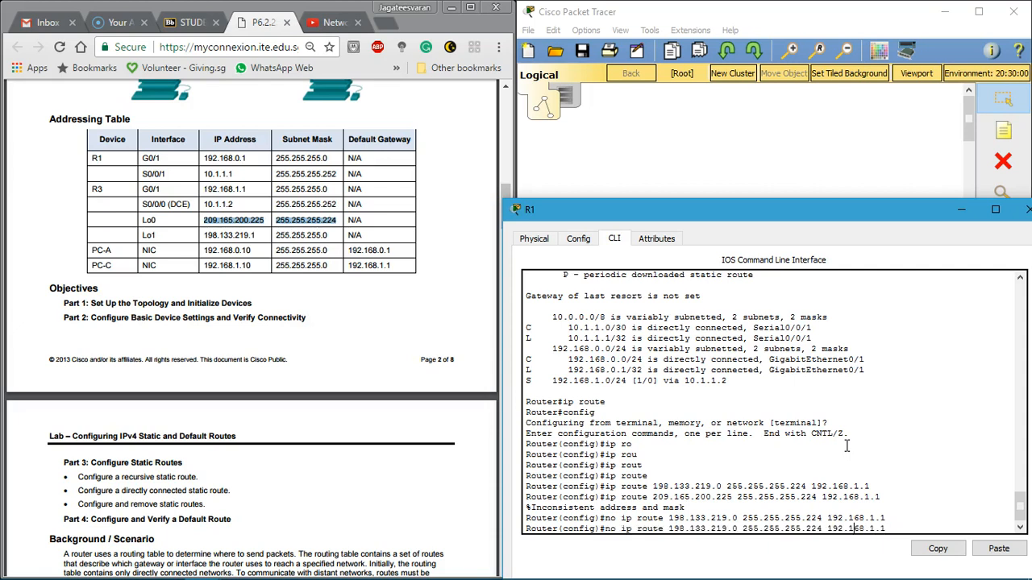
key("BackSpace")
key("BackSpace")
key("BackSpace")
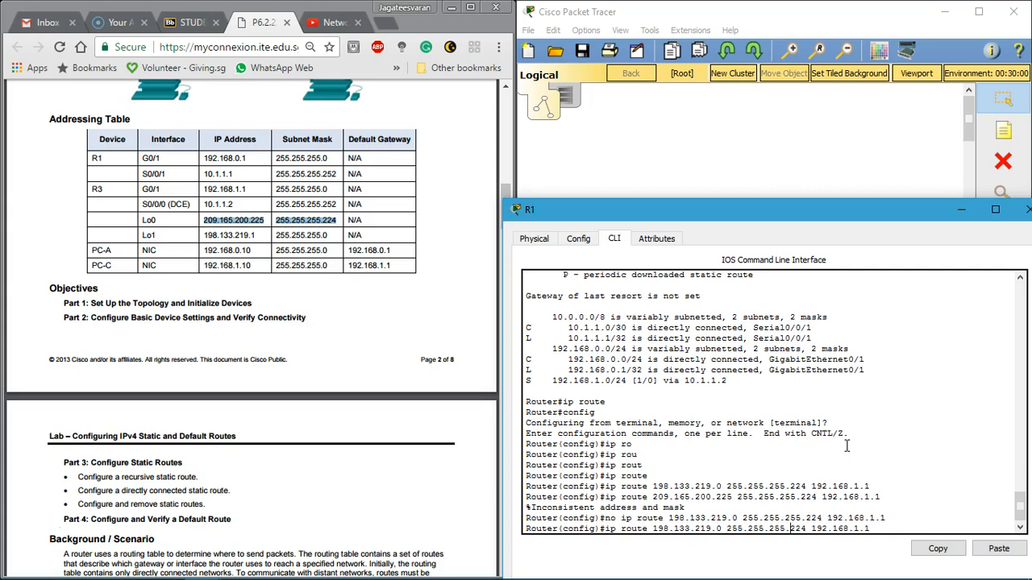
key("BackSpace")
key("BackSpace")
key("BackSpace")
type("0")
key("Return")
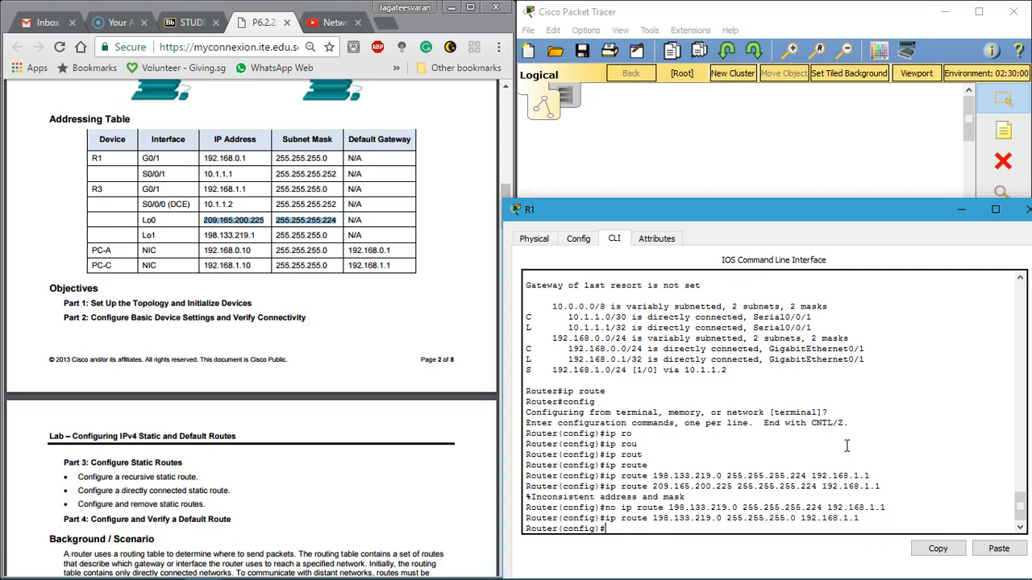
left_click_drag(661, 206, 472, 203)
left_click(843, 201)
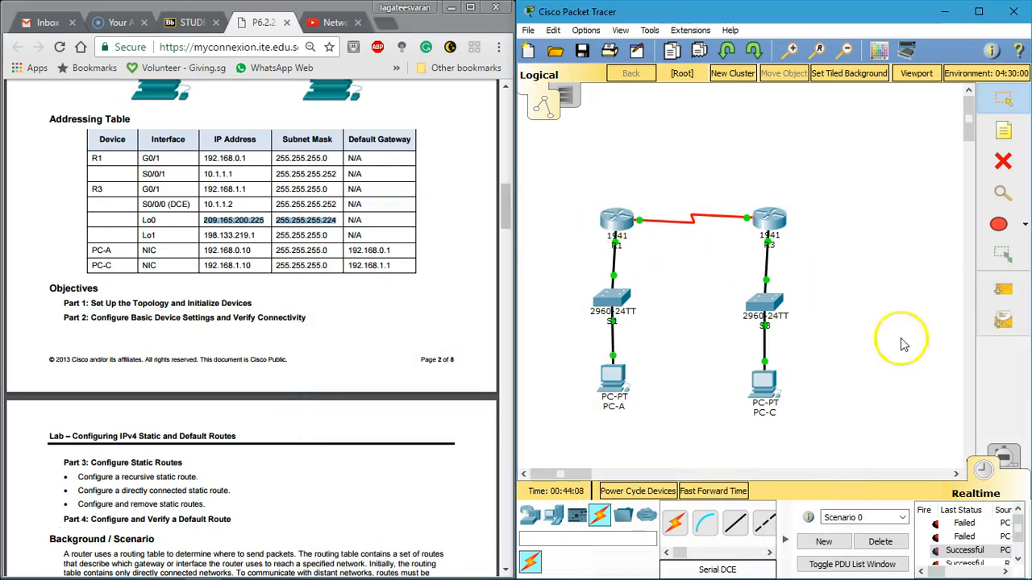
Step: Read the default route syntax and the R1 default route task in Part 4 of the labsheet
scroll(990, 545, "down", 1)
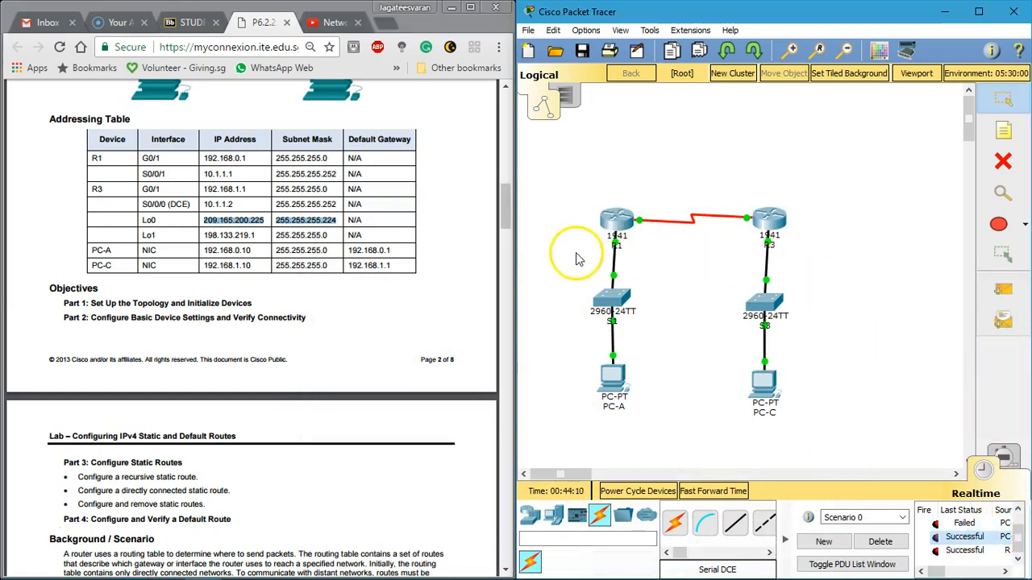
scroll(255, 231, "down", 20)
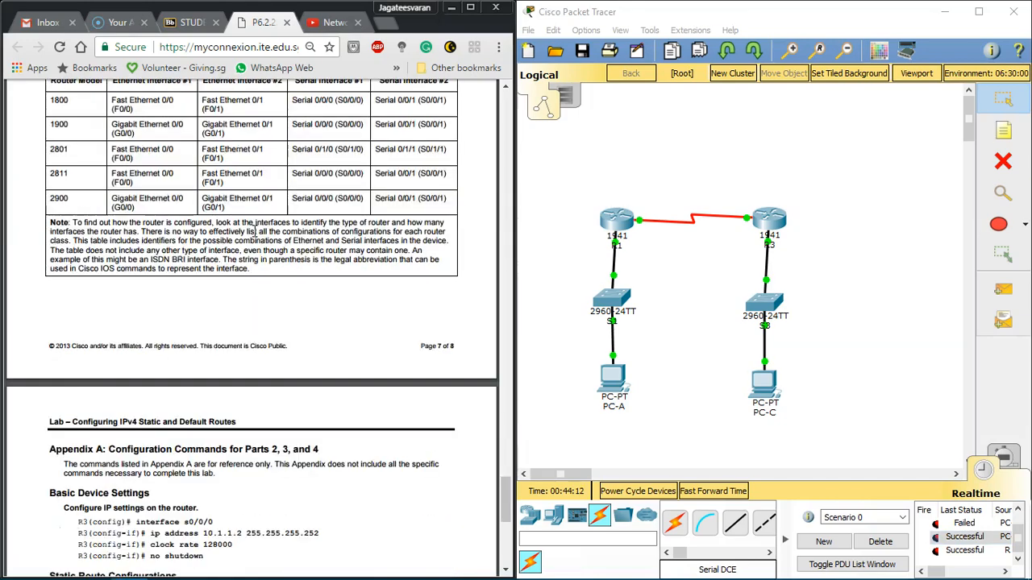
scroll(254, 232, "up", 10)
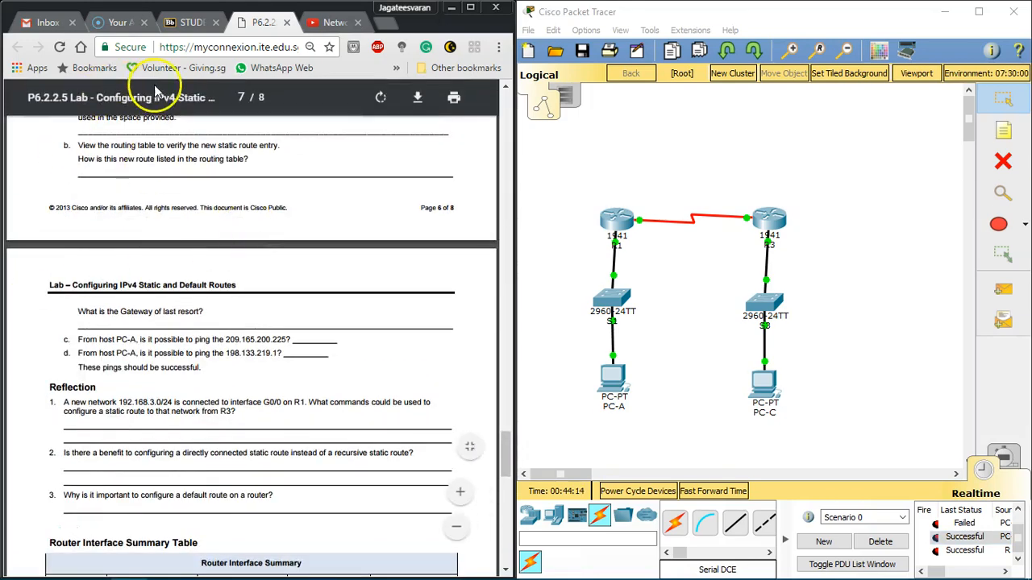
scroll(146, 275, "up", 3)
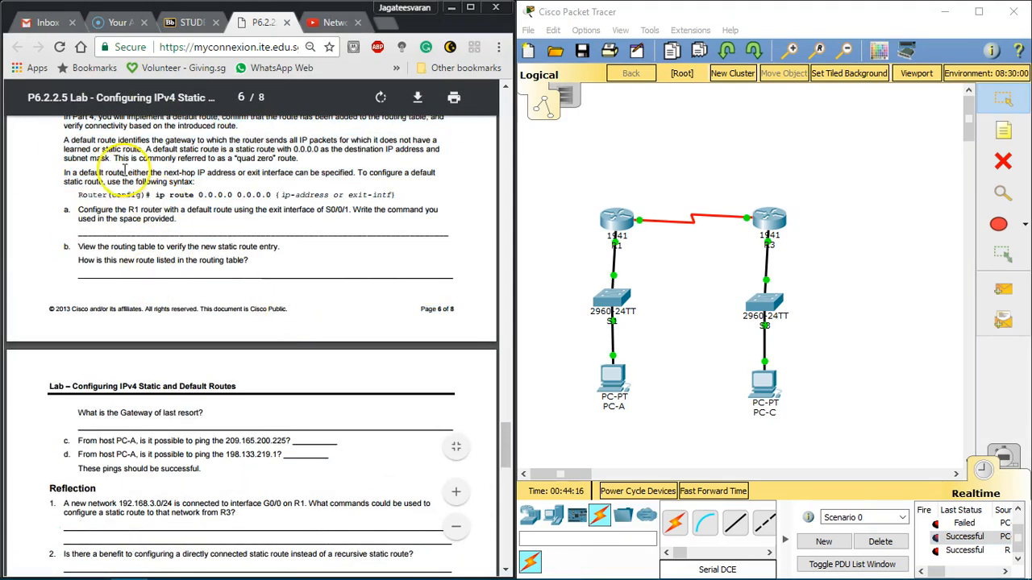
left_click_drag(95, 211, 217, 232)
left_click(218, 232)
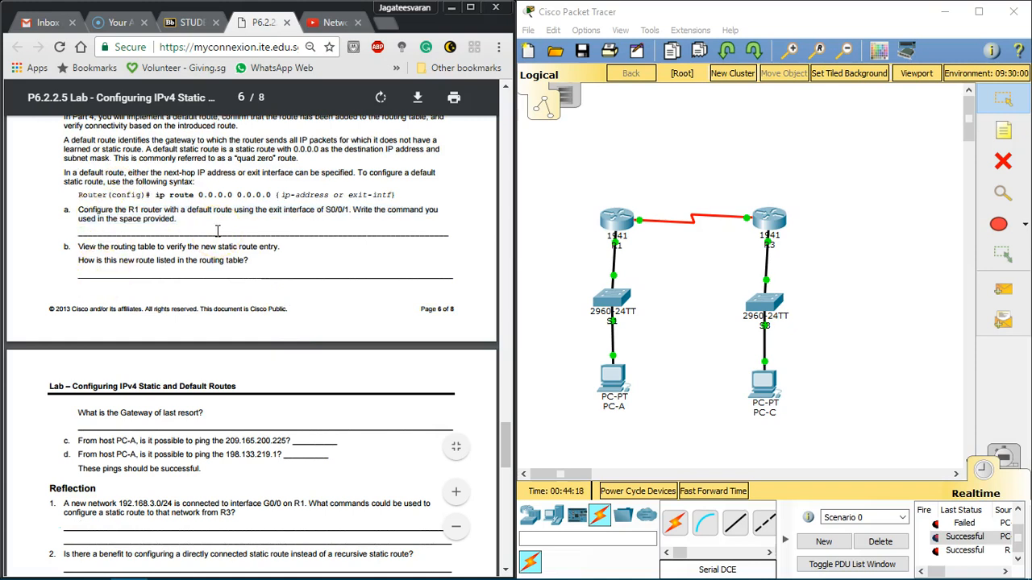
left_click_drag(188, 209, 300, 196)
left_click(334, 197)
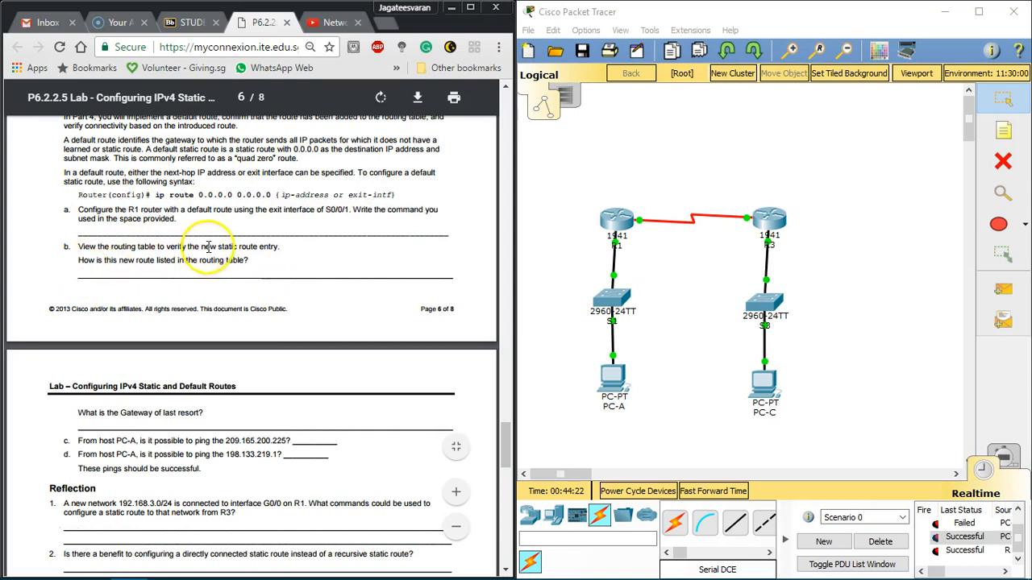
Step: Open R1's command line in a wider window, exit configuration mode and re-enter global configuration from the terminal
left_click(614, 222)
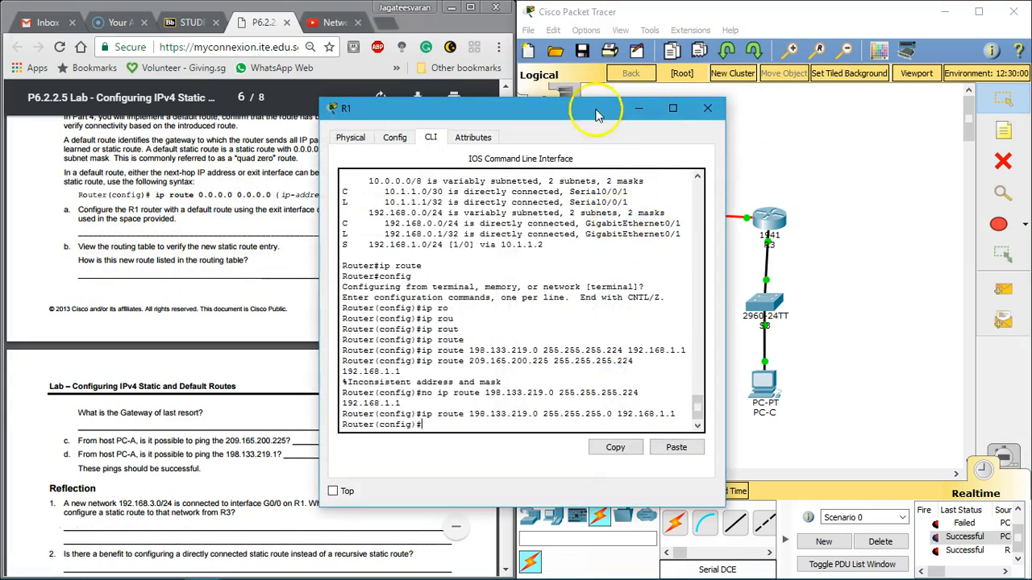
left_click_drag(545, 111, 746, 112)
left_click_drag(918, 198, 1015, 201)
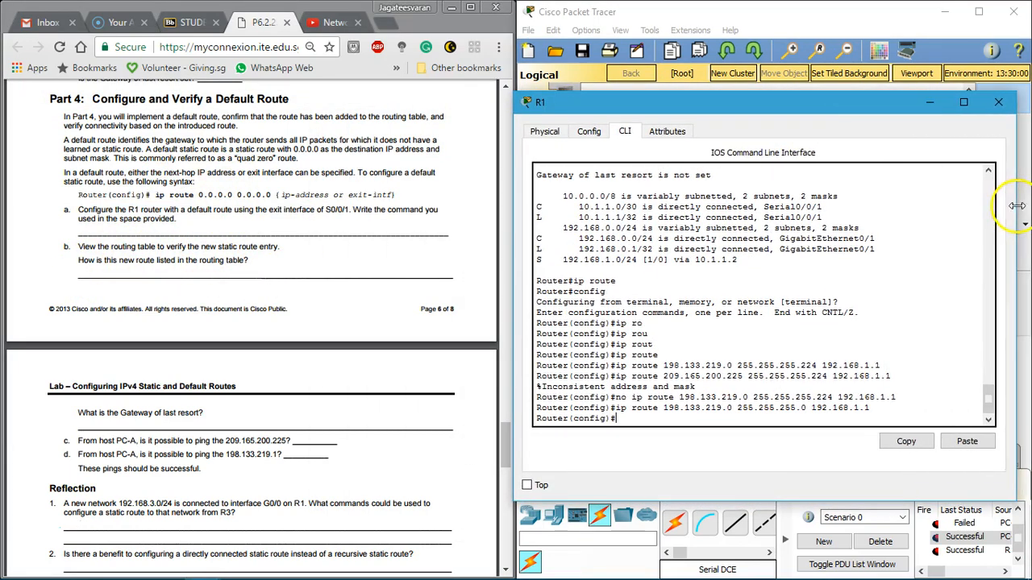
type("xit")
key("Return")
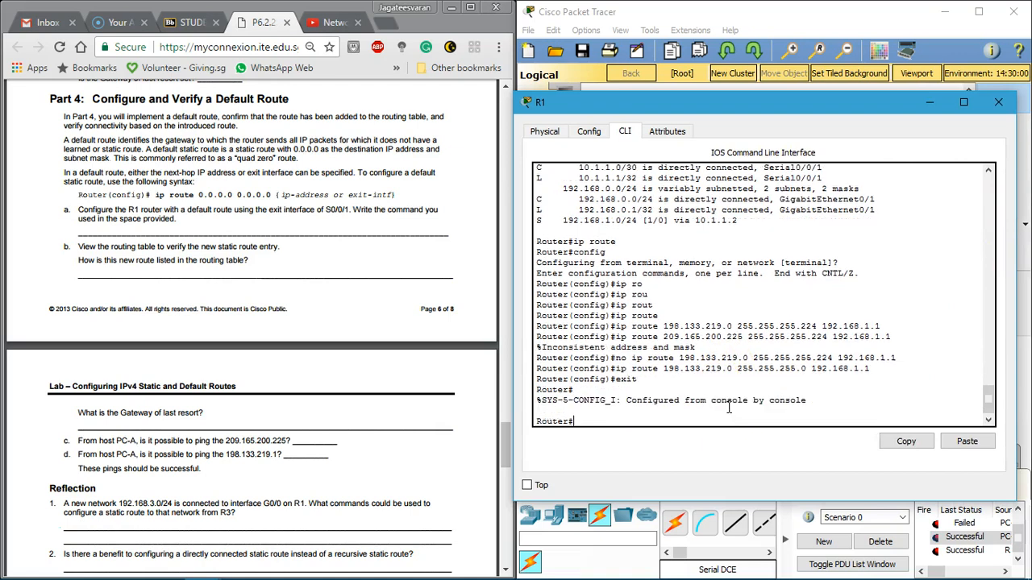
type("config")
key("Return")
Step: Begin R1's default route command in global configuration with ip route 0.0.0.0 0.0.0.0
type("ip ")
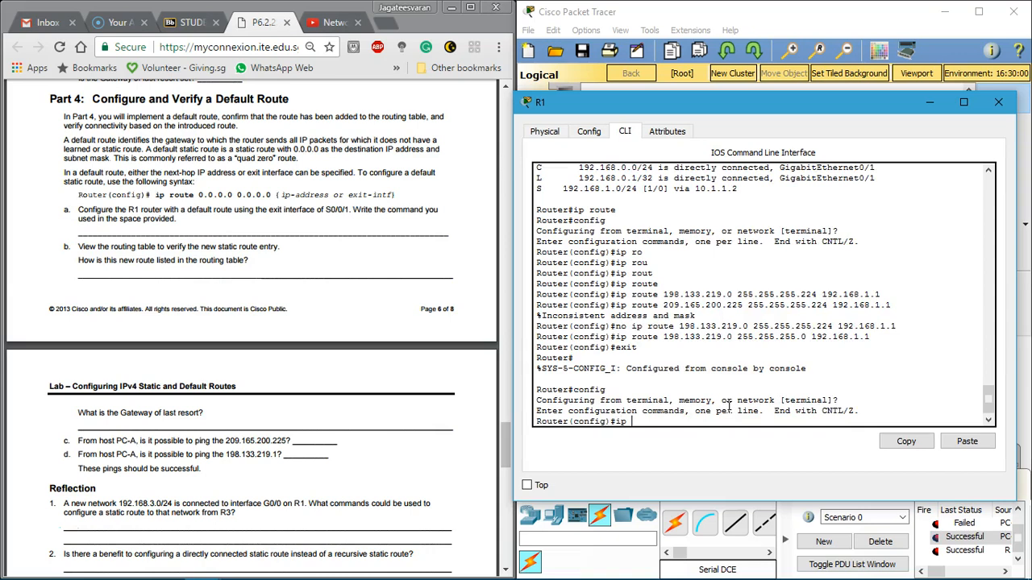
type("route")
key("Tab")
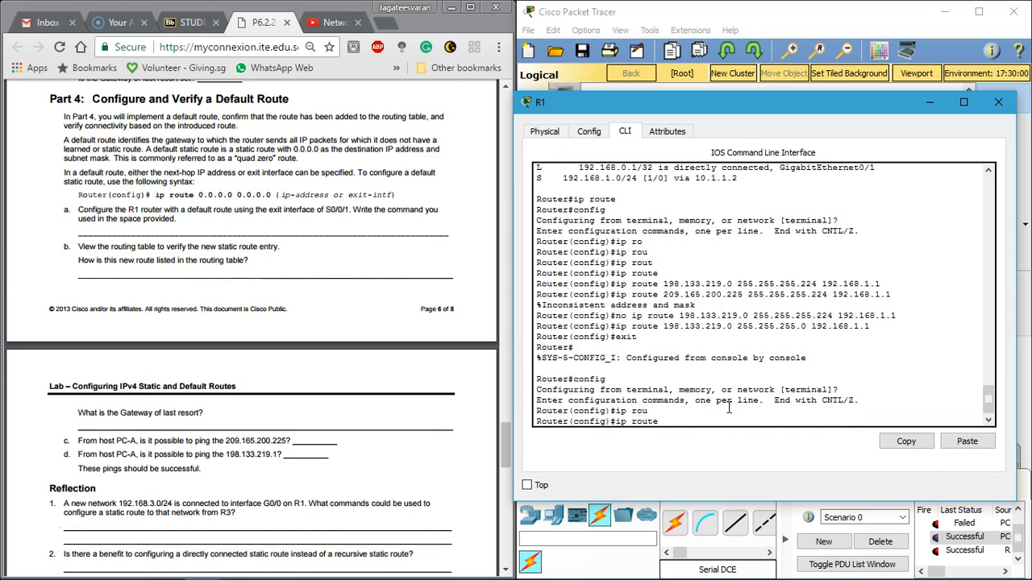
key("Tab")
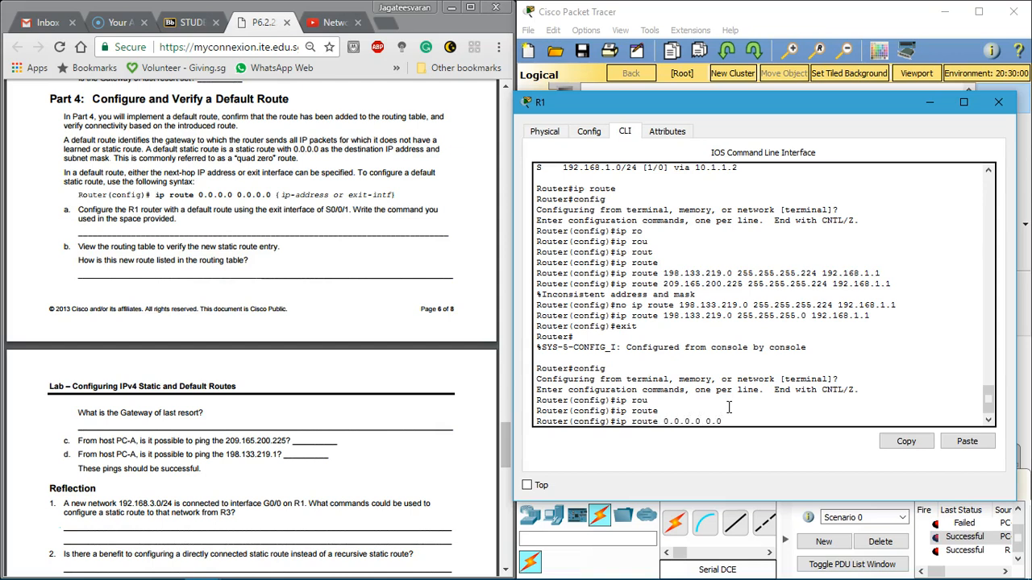
type("0.0.0.0 0.0.0.0")
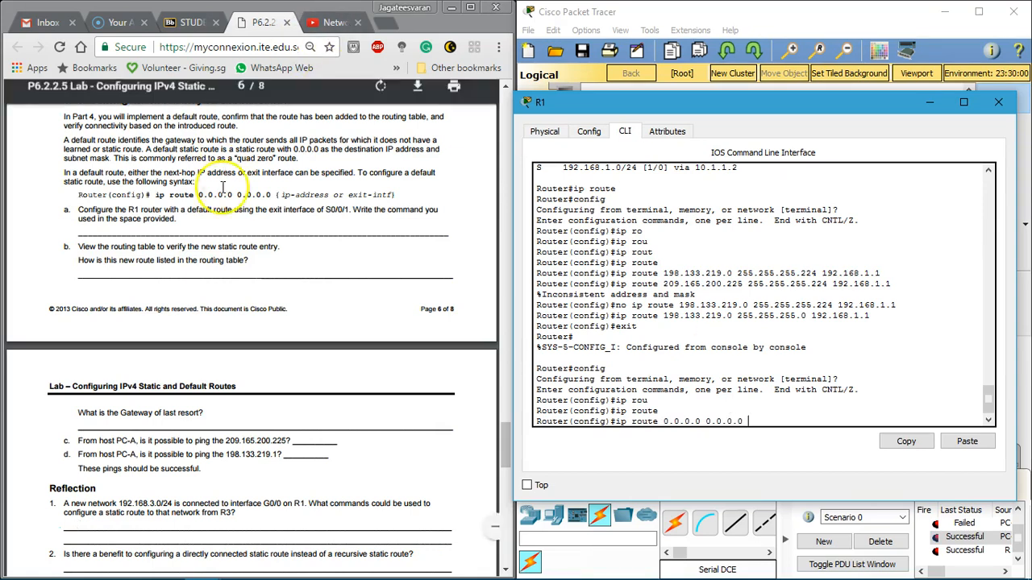
Step: Consult the labsheet's topology and addressing table, and complete R1's default route command with next hop 192.168.1.1
left_click(272, 221)
scroll(272, 222, "up", 20)
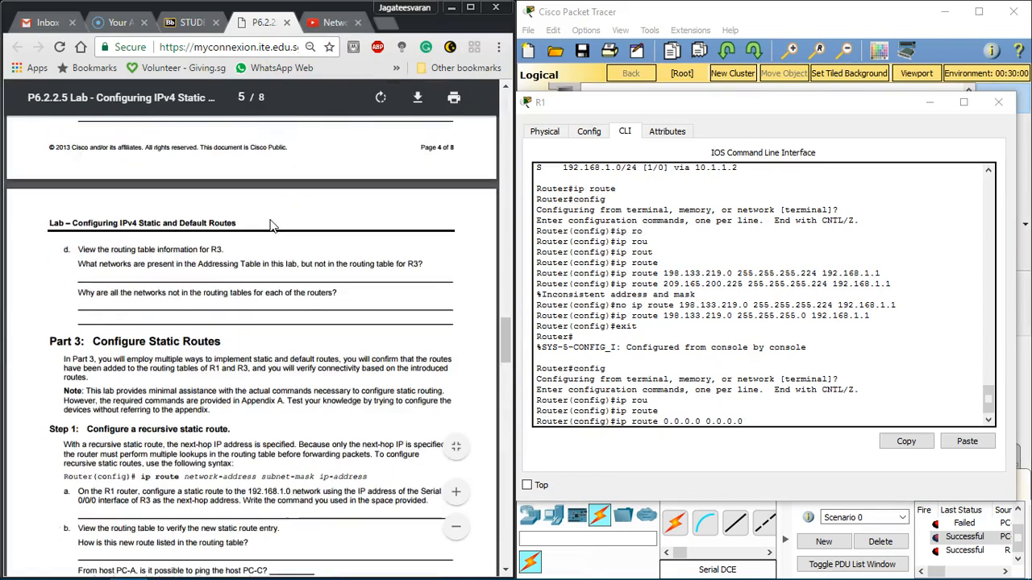
scroll(272, 226, "up", 8)
scroll(272, 226, "down", 3)
scroll(266, 254, "up", 5)
scroll(275, 266, "down", 3)
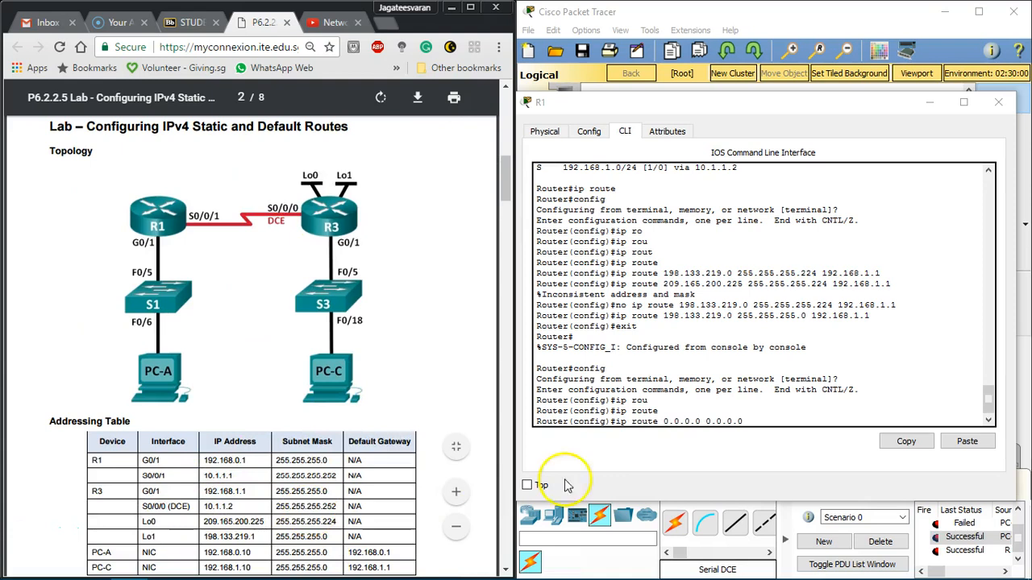
left_click(770, 424)
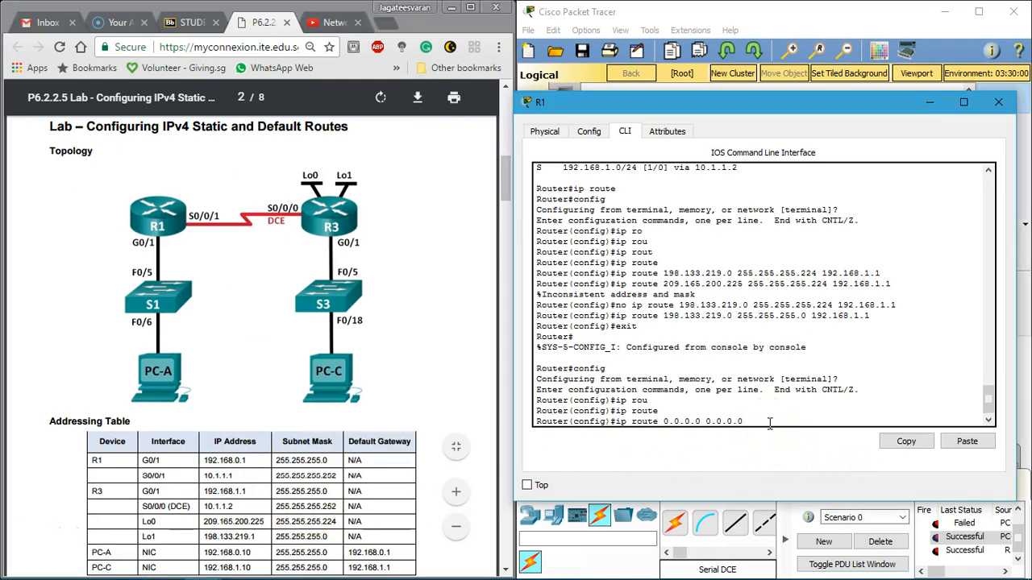
type("192.168")
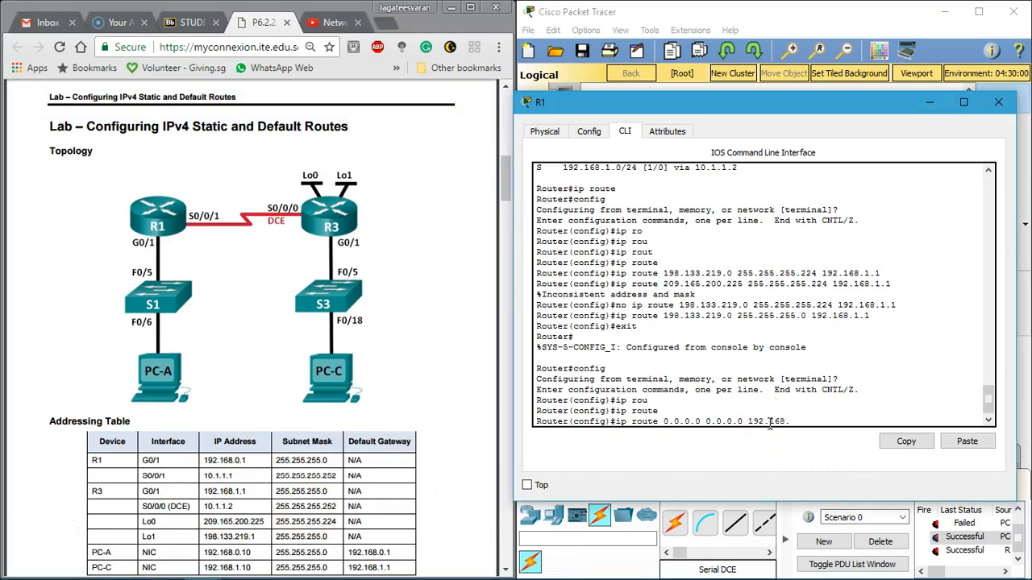
type(".1.1")
key("Return")
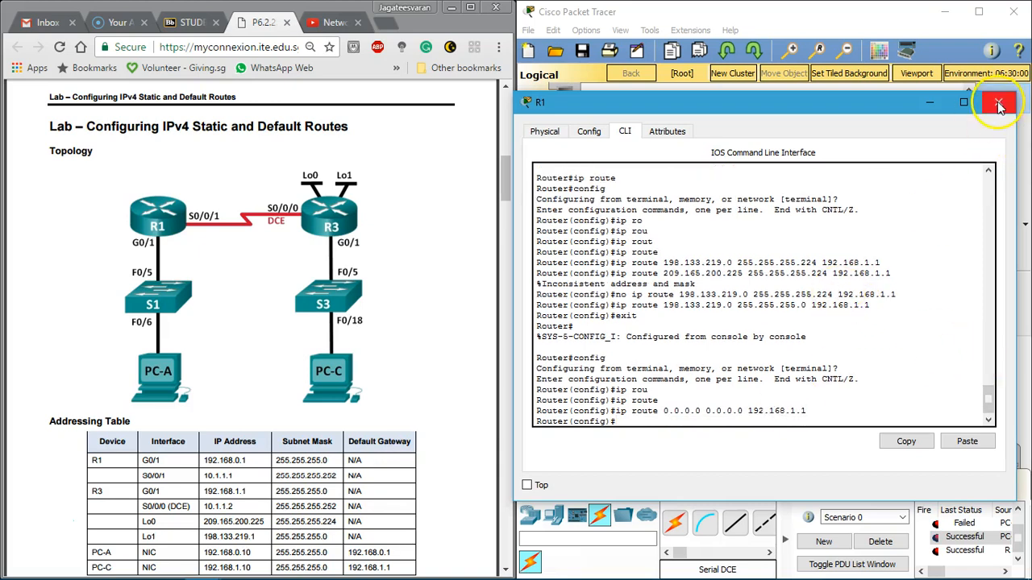
Step: Exit R1's global configuration mode
type("show ip rout")
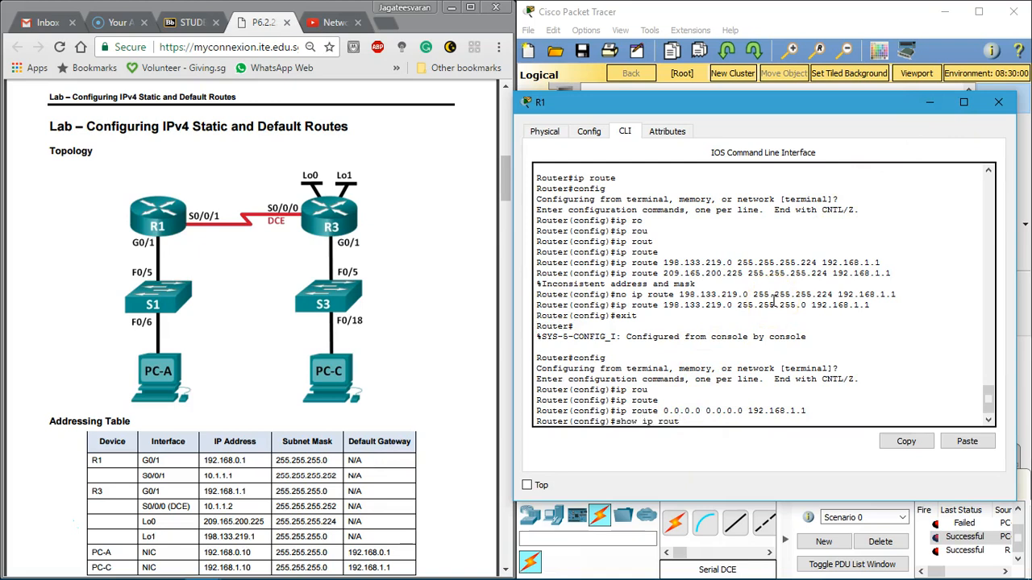
key("BackSpace")
key("BackSpace")
key("BackSpace")
key("BackSpace")
key("BackSpace")
key("BackSpace")
key("BackSpace")
key("BackSpace")
key("BackSpace")
key("BackSpace")
type("exit")
key("Return")
Step: Review the labsheet's Step 4 loopback route removal and Part 4 default route verification tasks
left_click(224, 272)
scroll(143, 343, "down", 20)
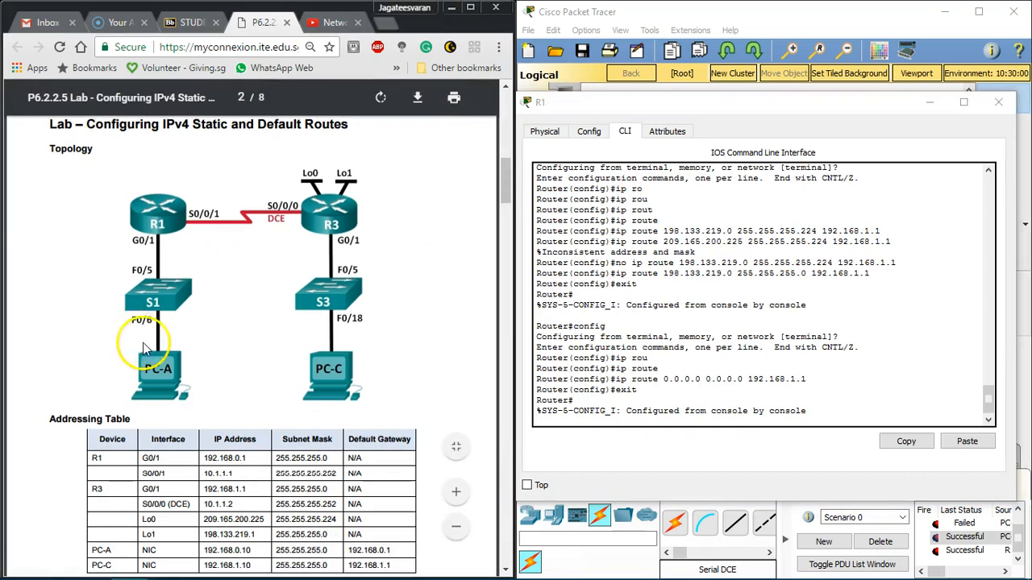
scroll(144, 346, "down", 15)
scroll(144, 352, "up", 3)
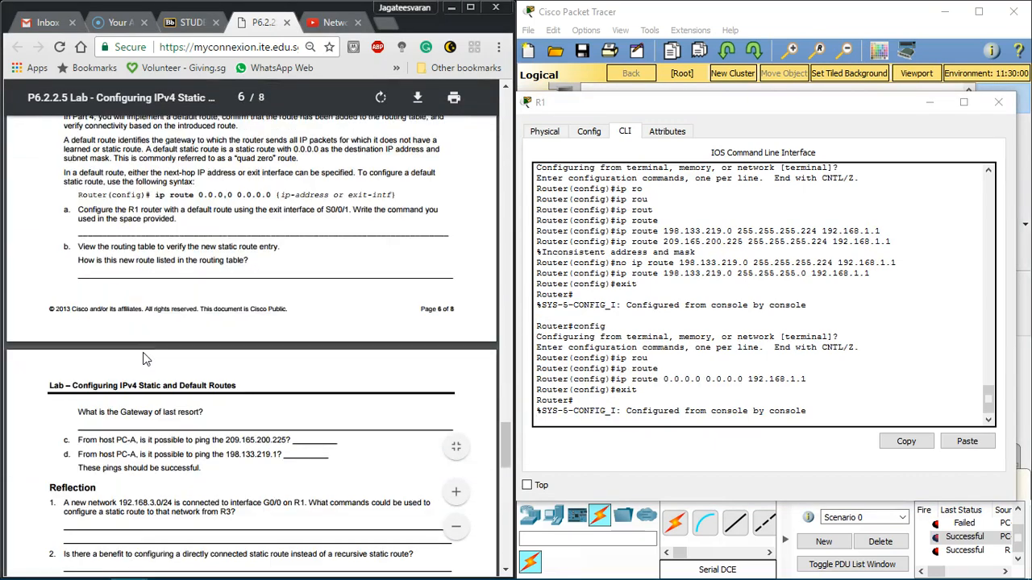
scroll(127, 194, "up", 5)
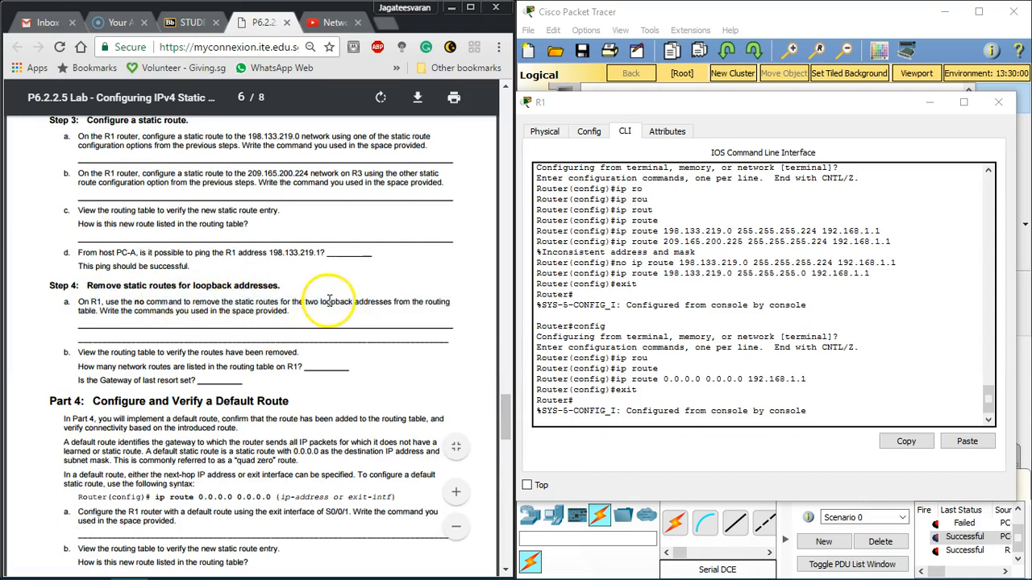
scroll(134, 384, "down", 1)
scroll(134, 383, "down", 2)
Step: Display R1's routing table with show ip route
left_click(631, 425)
key("Return")
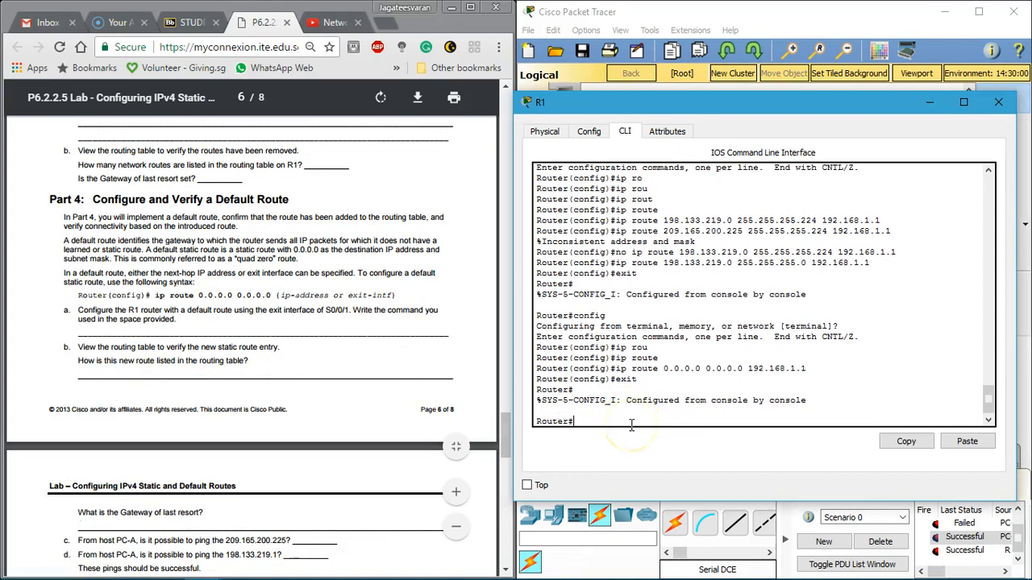
type("show ip ")
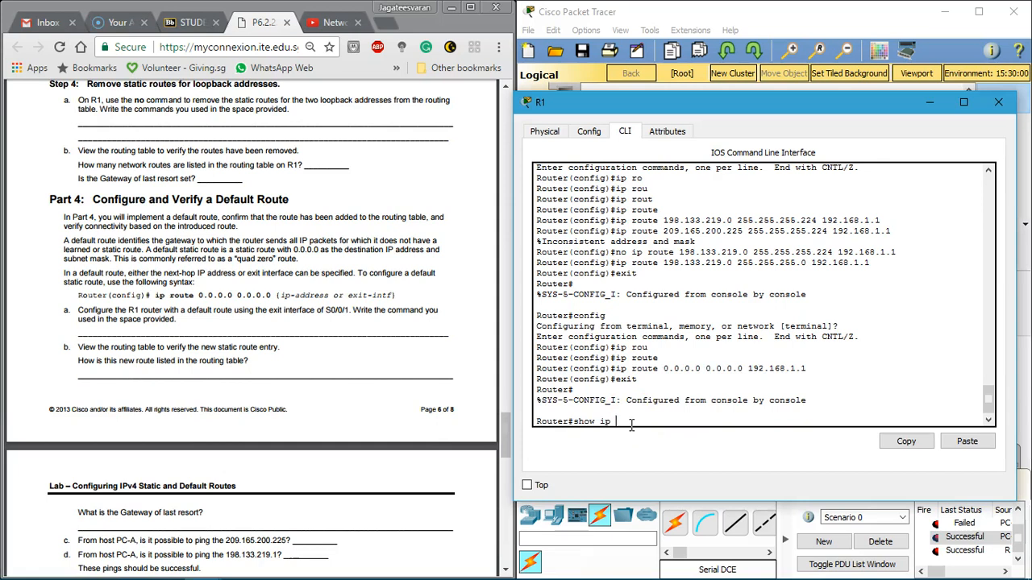
type("rou")
key("Tab")
key("Return")
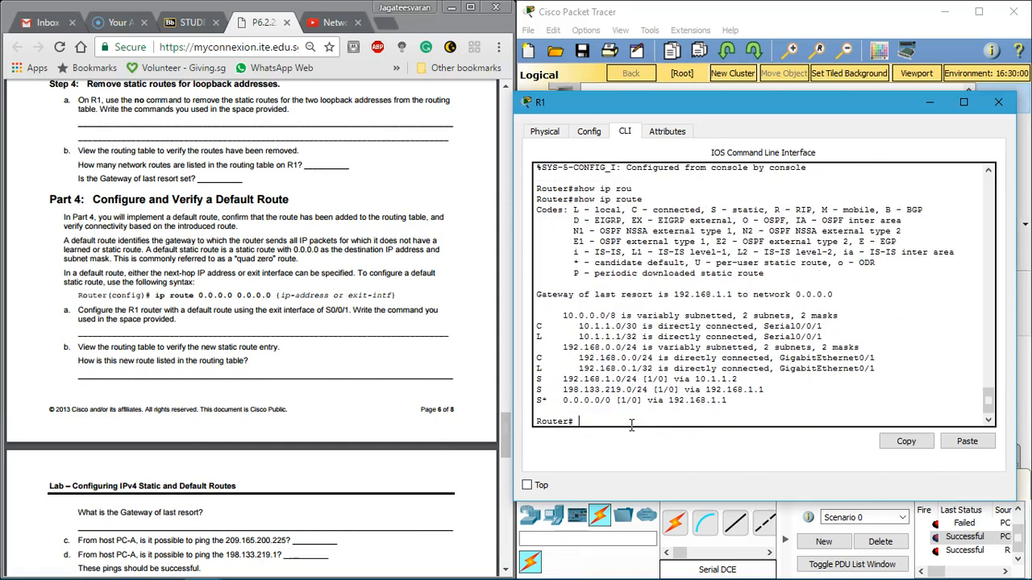
Step: Examine the default route and the static route entries in R1's routing table
left_click_drag(534, 401, 732, 401)
left_click(733, 401)
left_click_drag(541, 400, 553, 401)
left_click(555, 402)
left_click_drag(616, 390, 743, 377)
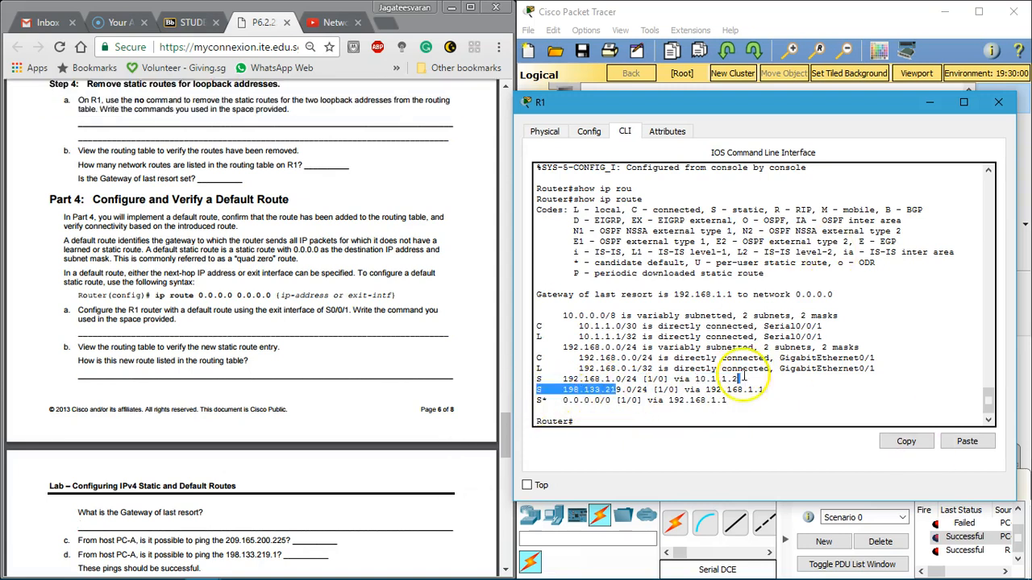
Step: Close R1's window and send a simple PDU from PC-A to PC-C to test connectivity
left_click(999, 102)
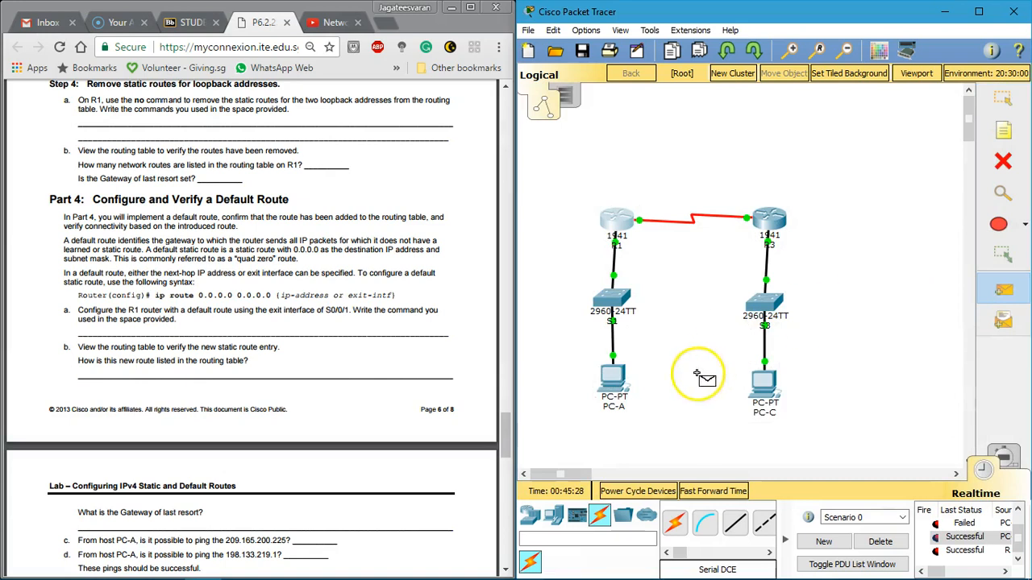
left_click(611, 378)
left_click(765, 382)
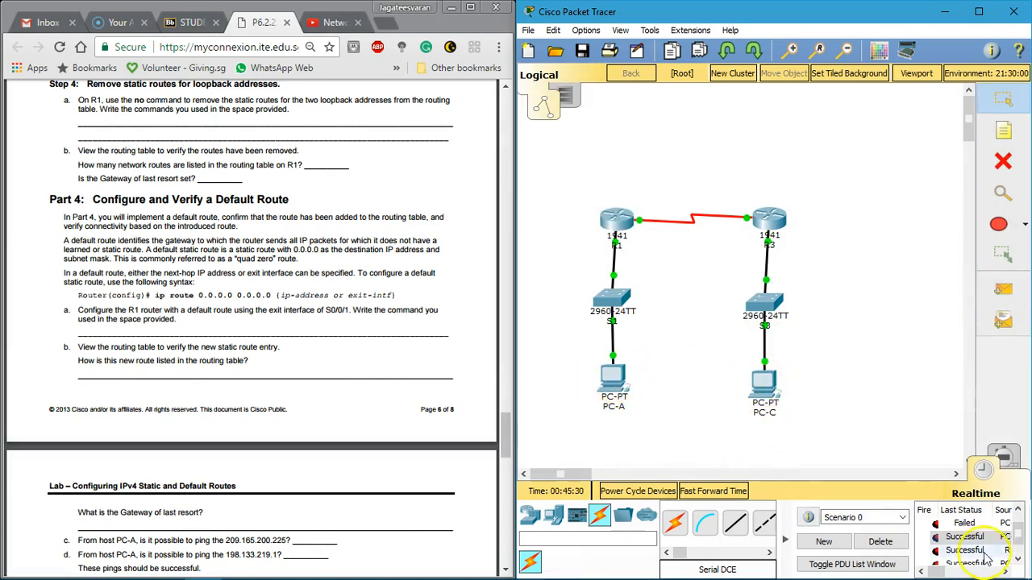
Step: Reopen R1's command line and examine the static route to 192.168.1.0/24
left_click(617, 216)
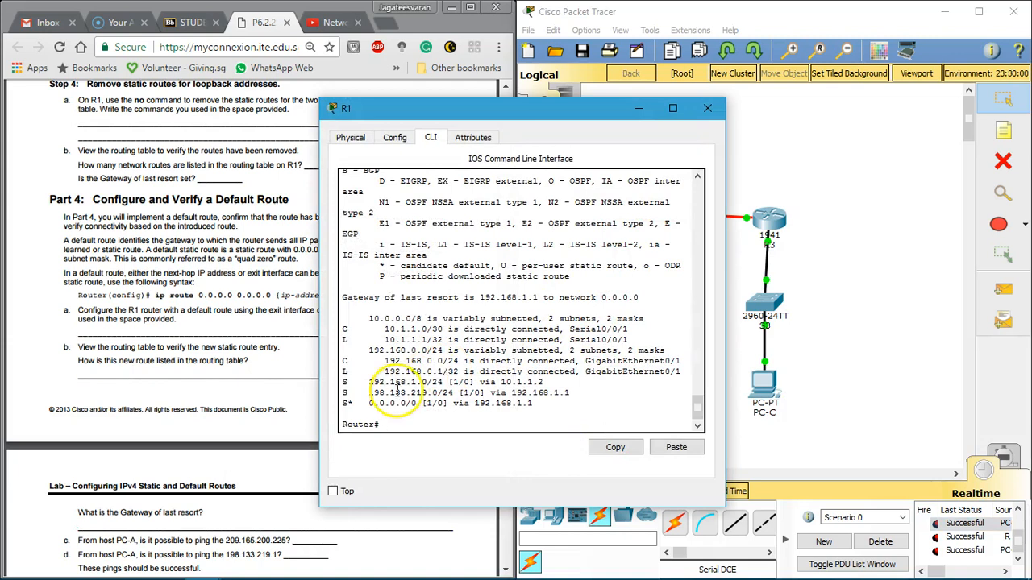
left_click_drag(364, 382, 445, 384)
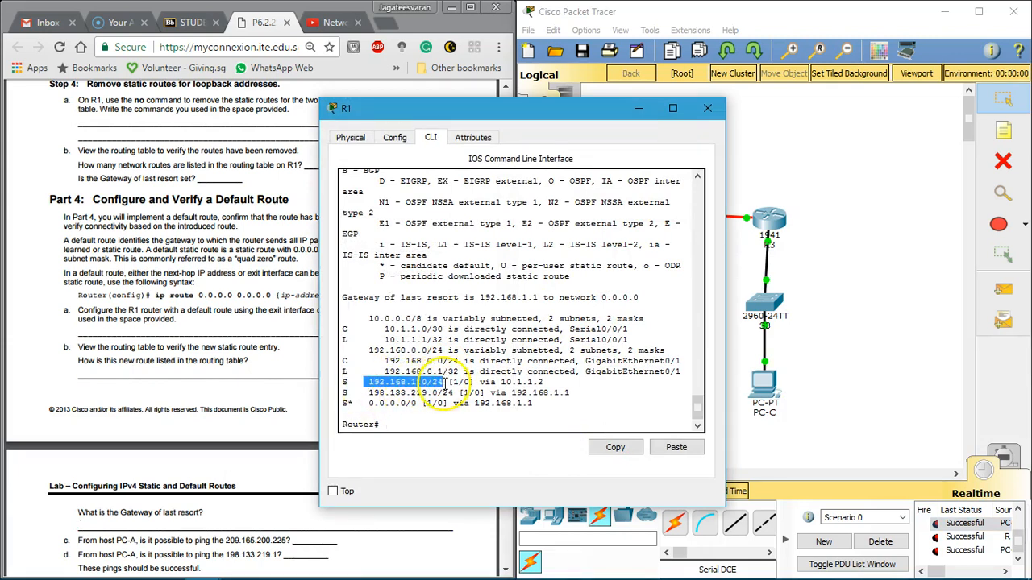
left_click(625, 452)
left_click(442, 424)
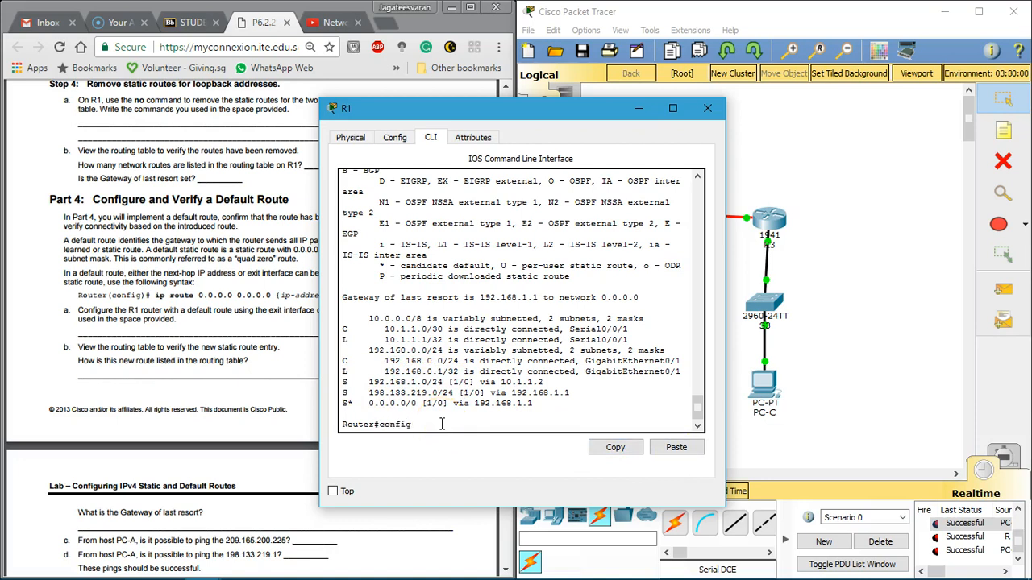
Step: Enter R1's global configuration and remove a static route with no ip route 198.133.219.0 255.255.255.0 192.168.1.1
type("config")
key("Return")
key("Return")
type("no")
key("Up")
key("Up")
key("Up")
key("Up")
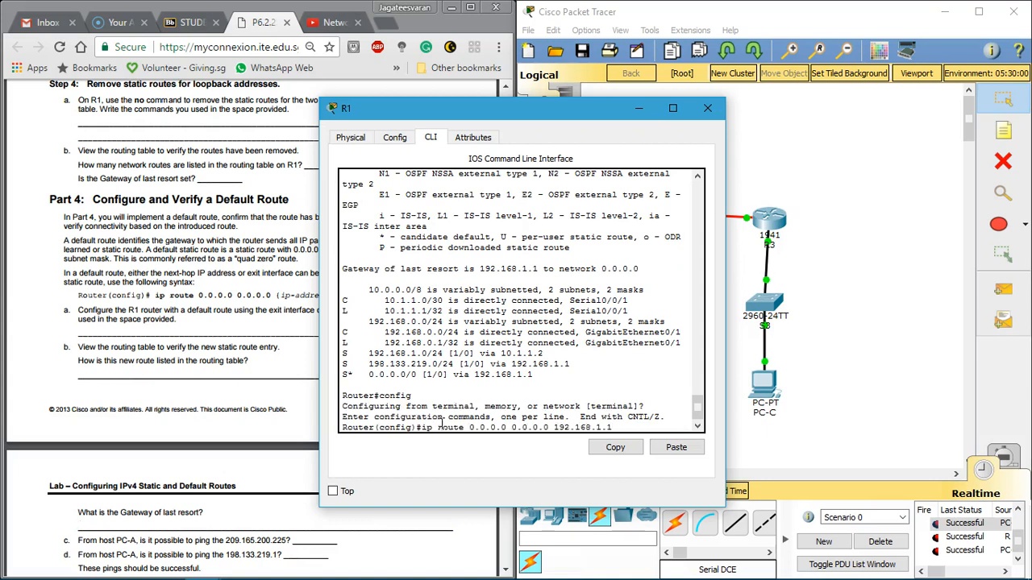
key("Left")
key("Left")
key("Left")
key("Left")
key("Left")
key("Left")
key("Left")
key("Left")
key("Left")
key("Left")
key("Left")
key("Left")
key("Left")
key("Left")
key("Left")
key("Left")
key("Left")
key("Left")
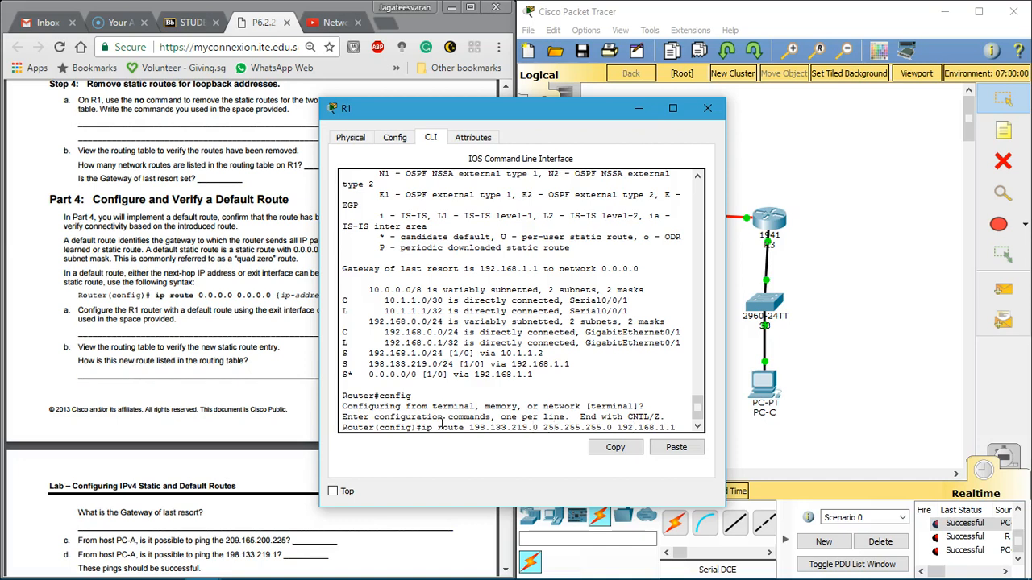
type("no")
key("Return")
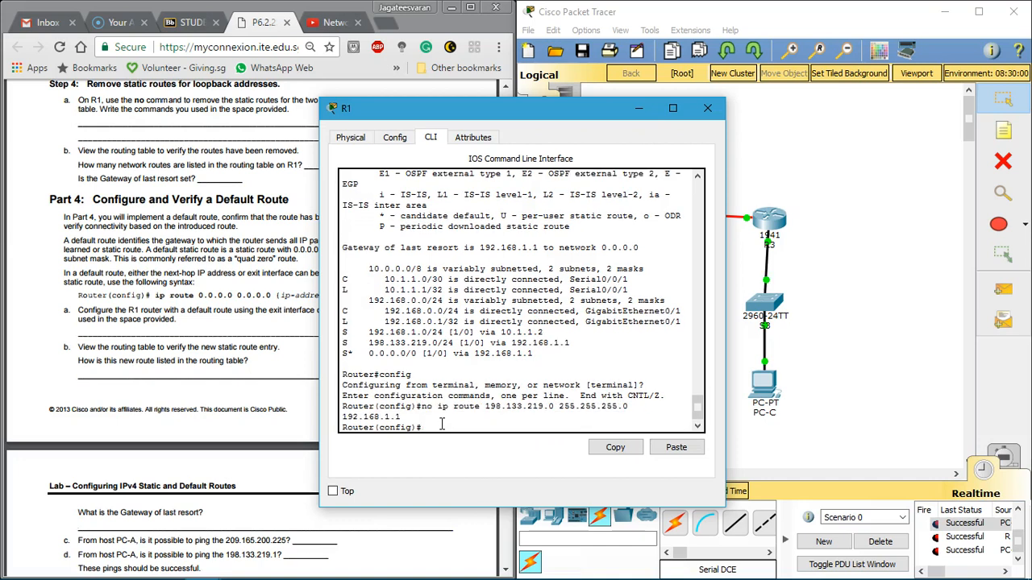
Step: Enter no ip route 198.168.1.0 255.255.255.0 192.168.1.1 on R1 and close the router window
key("Up")
key("Up")
key("Up")
key("Up")
key("Up")
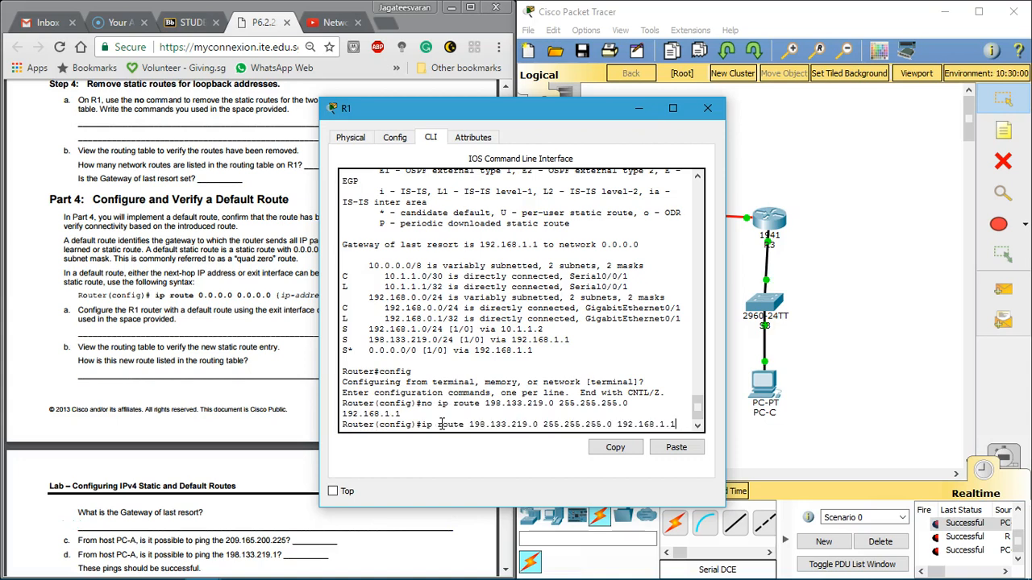
key("Left")
key("Left")
key("Left")
key("Left")
key("Left")
key("Left")
key("Left")
key("Left")
key("Left")
key("Left")
key("Left")
key("Left")
key("Left")
key("Left")
key("Left")
key("Left")
key("Up")
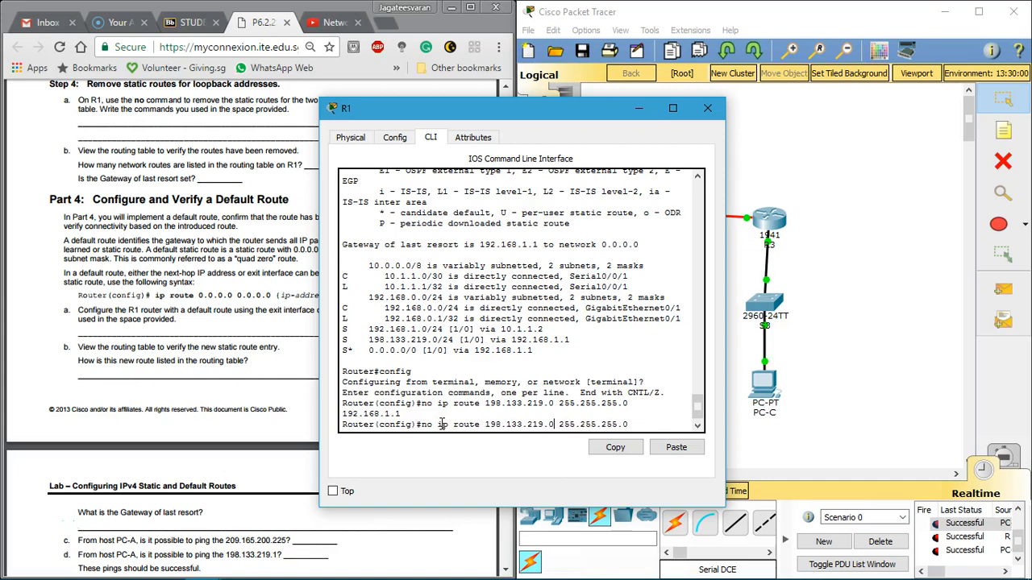
key("BackSpace")
key("BackSpace")
key("BackSpace")
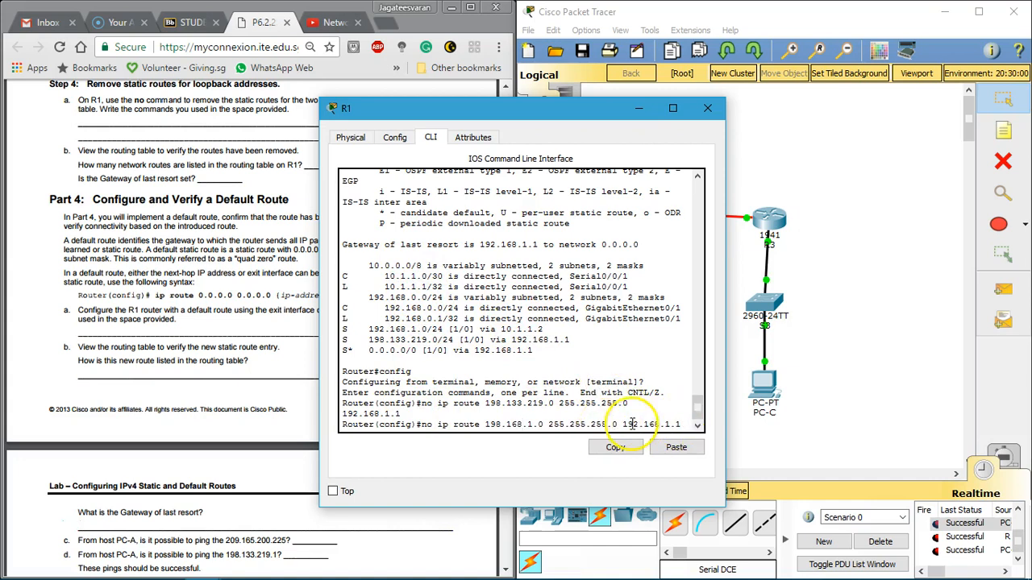
key("Return")
left_click(707, 107)
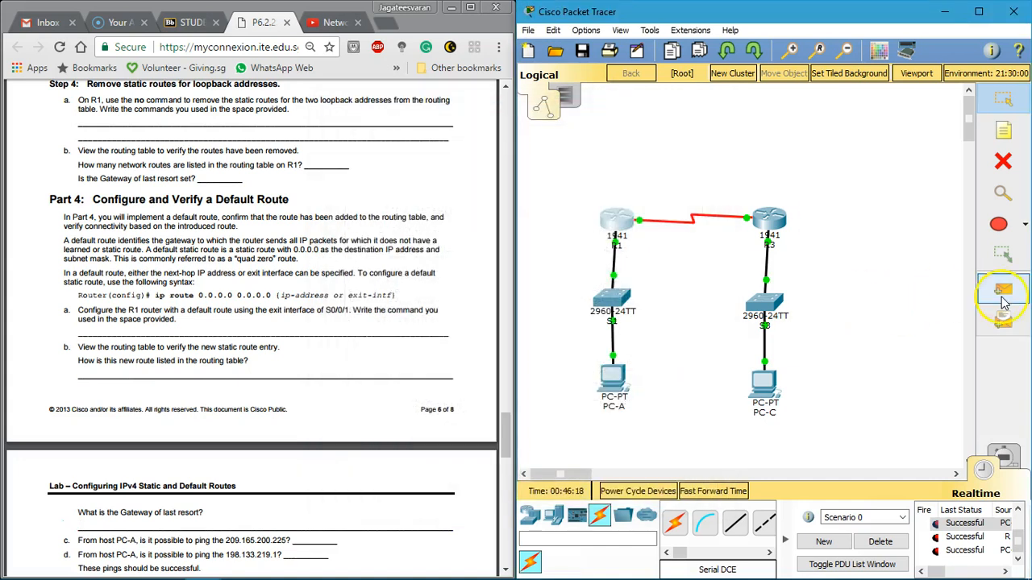
Step: Retest connectivity with another simple PDU from PC-A to PC-C and look over the labsheet's Reflection questions
left_click(1003, 303)
left_click(610, 384)
left_click(762, 385)
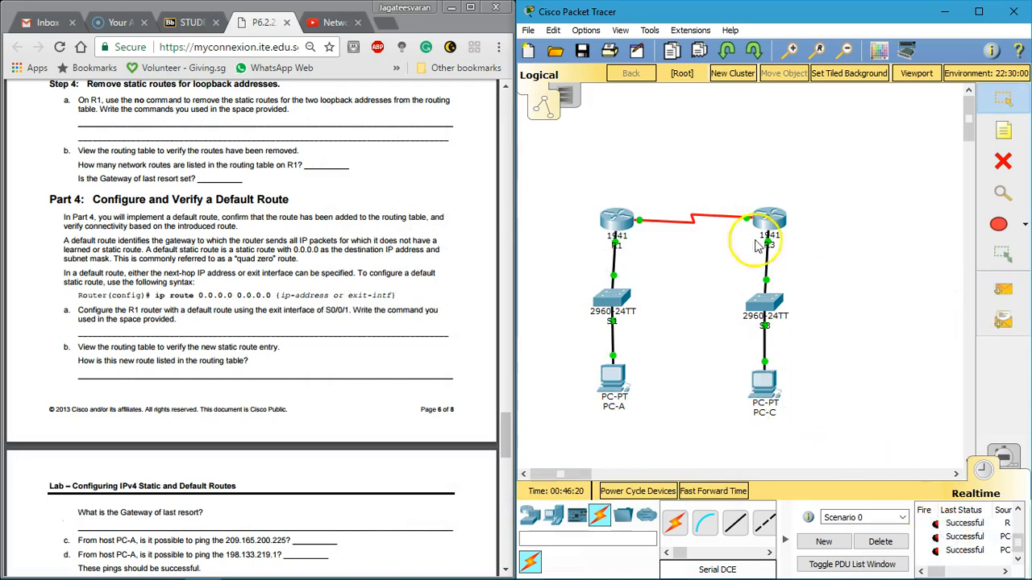
scroll(357, 198, "down", 15)
scroll(306, 217, "up", 8)
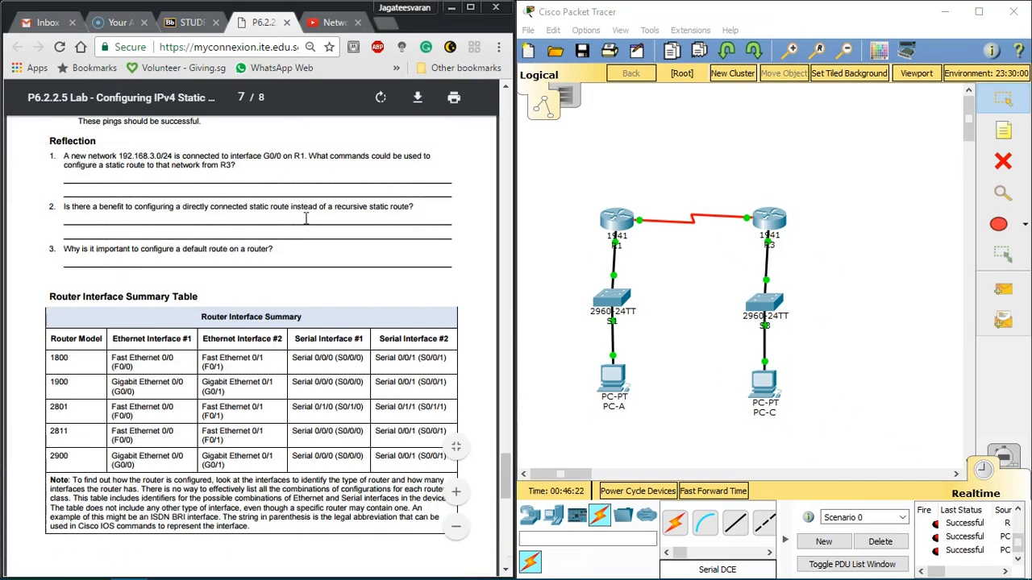